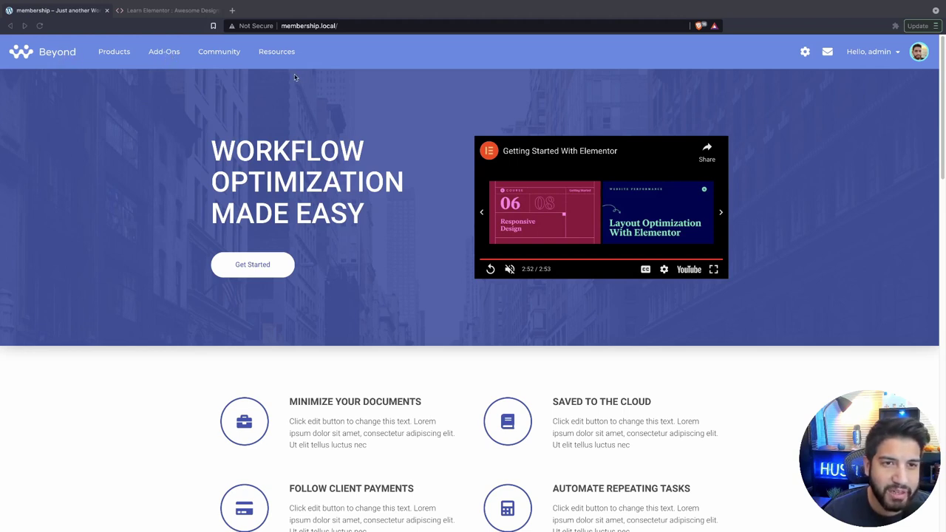
left_click(323, 57)
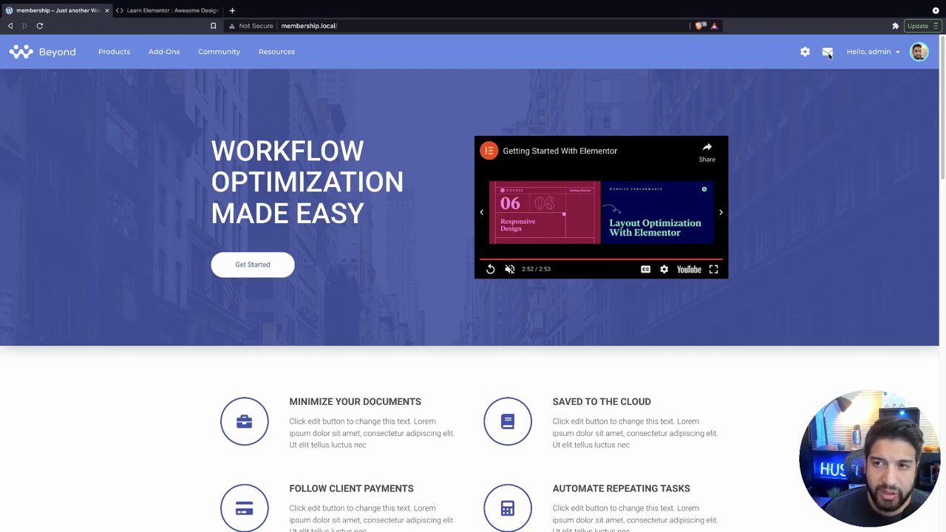
mouse_move(874, 61)
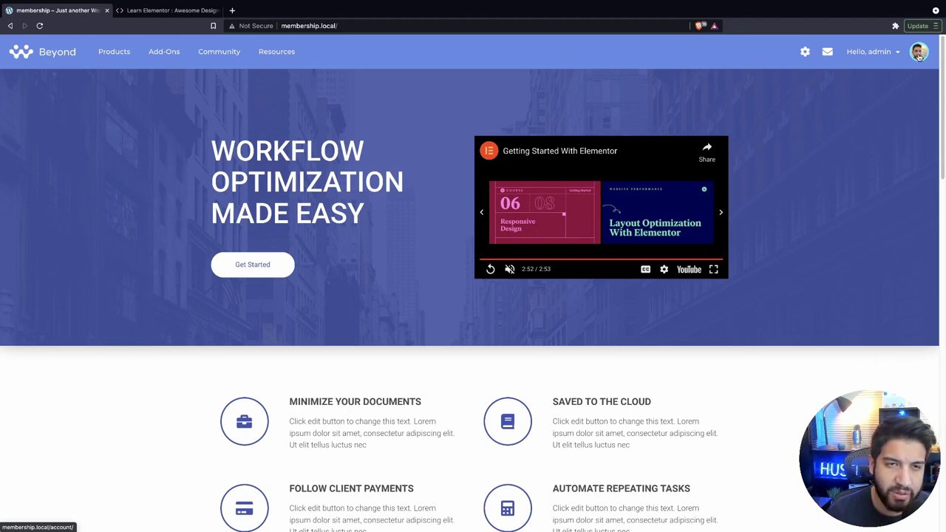
Inspect the membership home page in responsive mode, narrow it to a mobile width of about 435 px, and close the inspector.
right_click(859, 146)
left_click(805, 277)
right_click(822, 216)
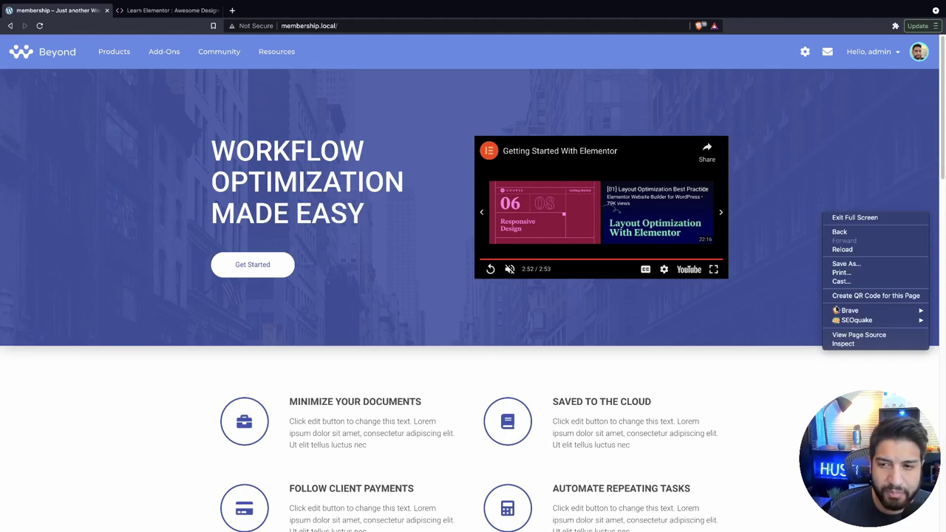
left_click(850, 348)
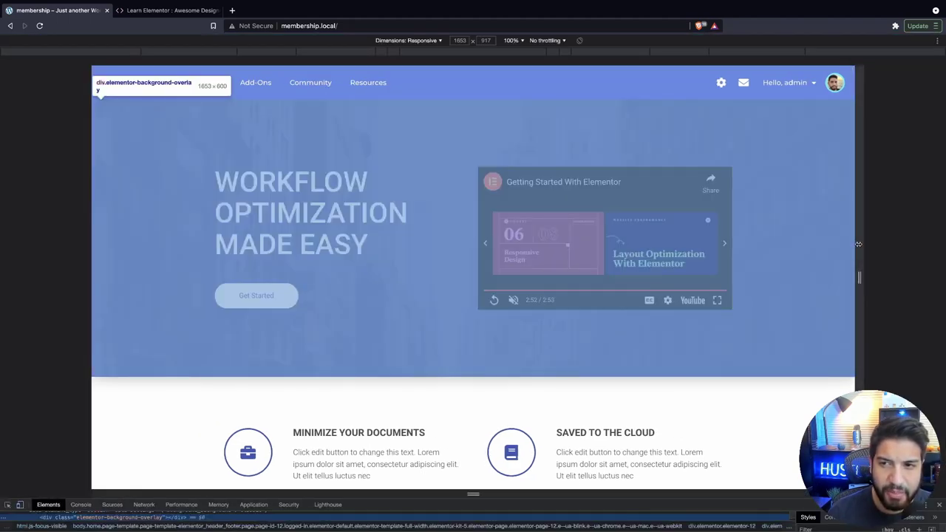
left_click_drag(858, 244, 576, 263)
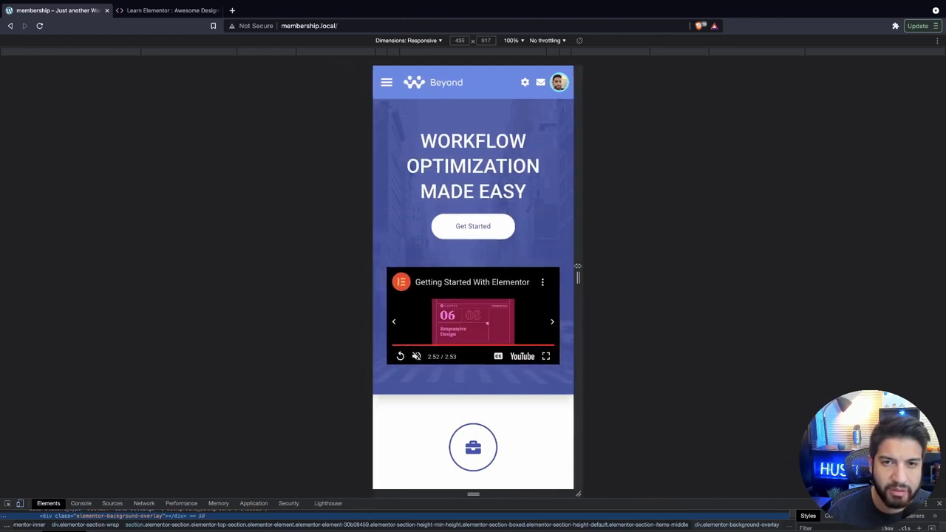
left_click(941, 503)
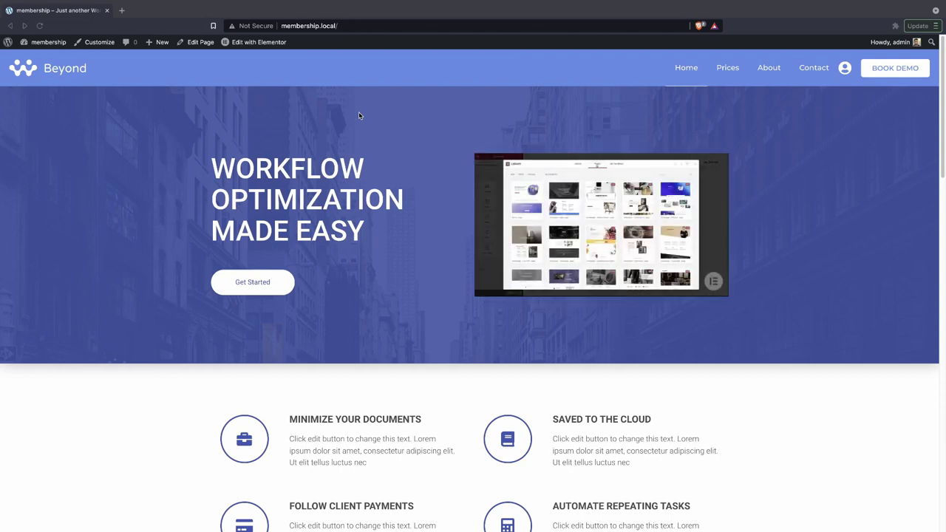
Go from the home page to the WordPress dashboard and open the list of installed plugins.
scroll(497, 139, "down", 3)
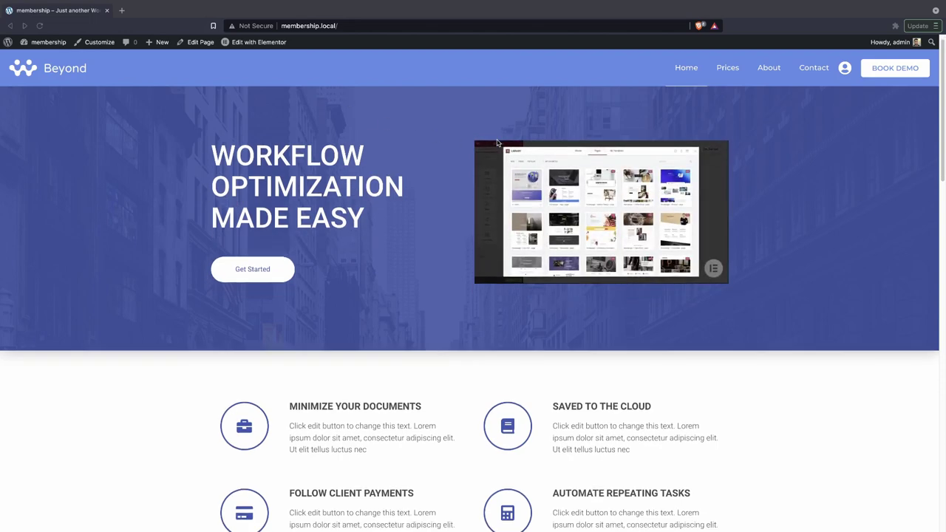
scroll(496, 139, "up", 3)
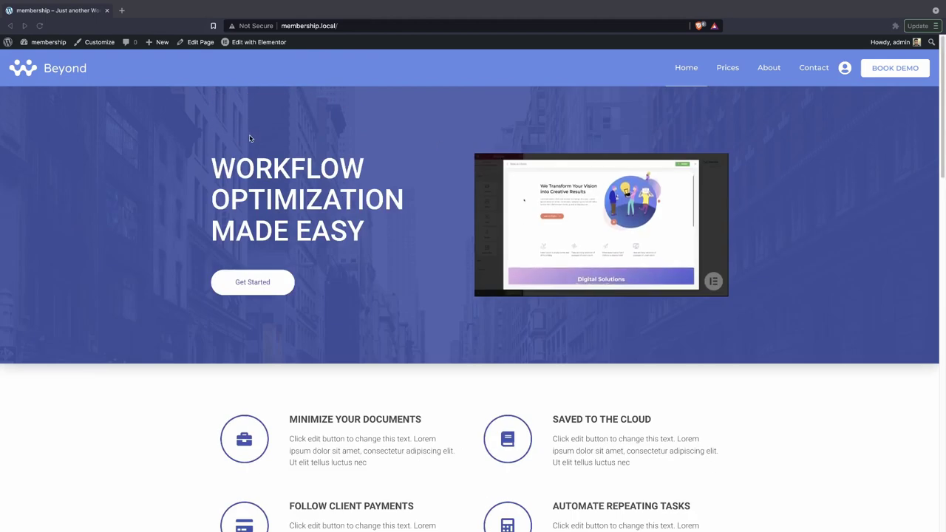
left_click(50, 43)
mouse_move(50, 43)
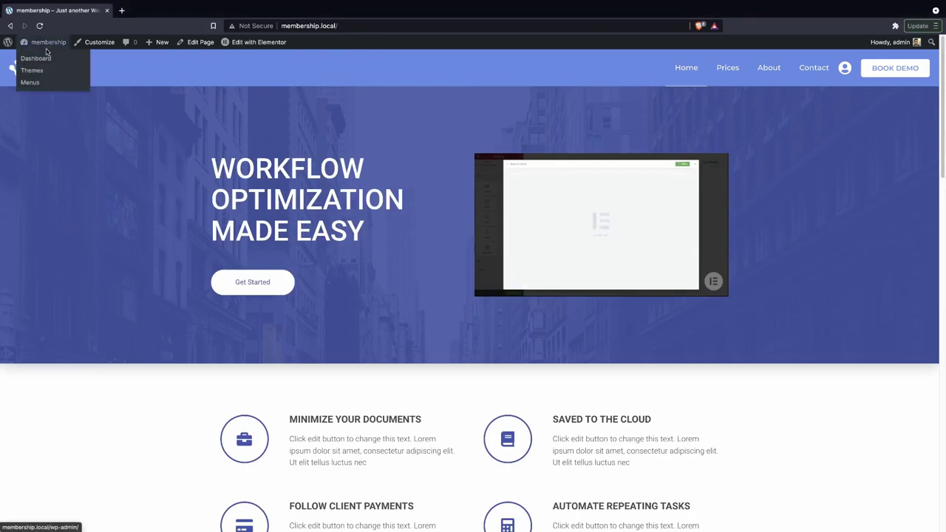
left_click(36, 57)
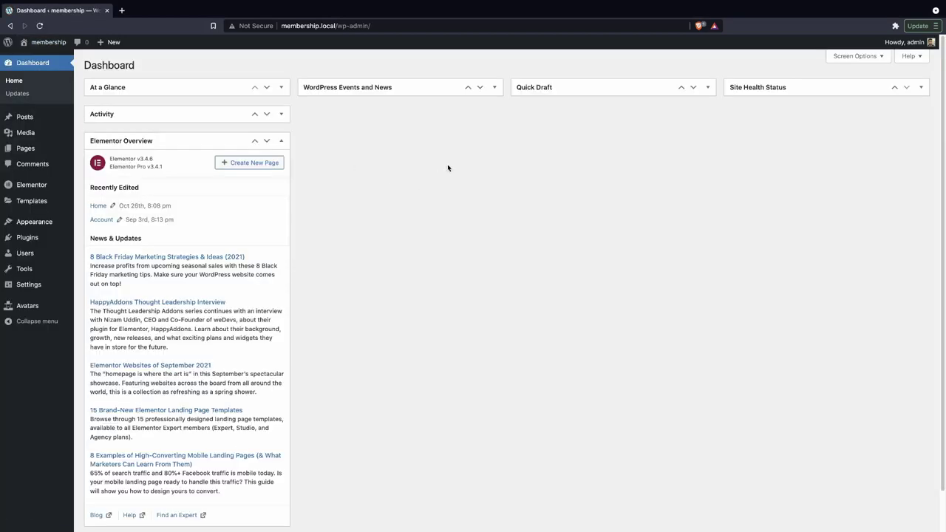
mouse_move(36, 203)
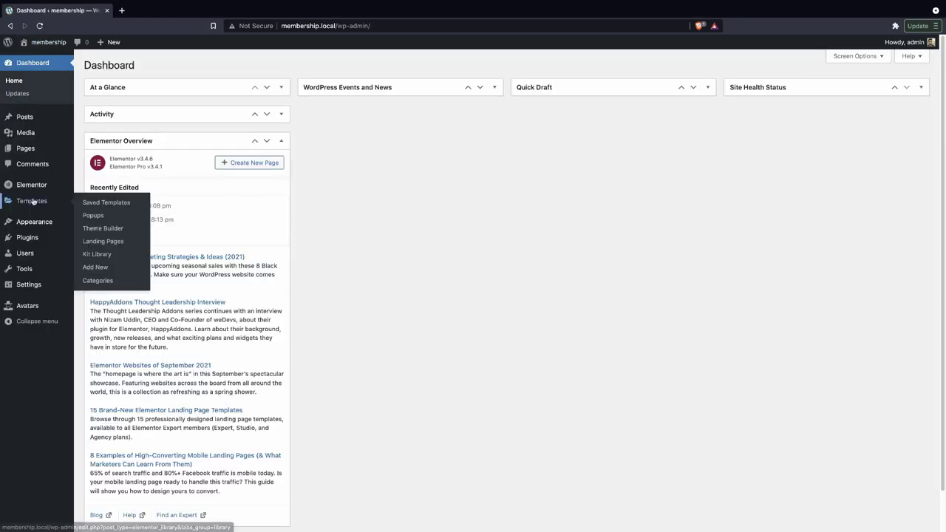
left_click(32, 236)
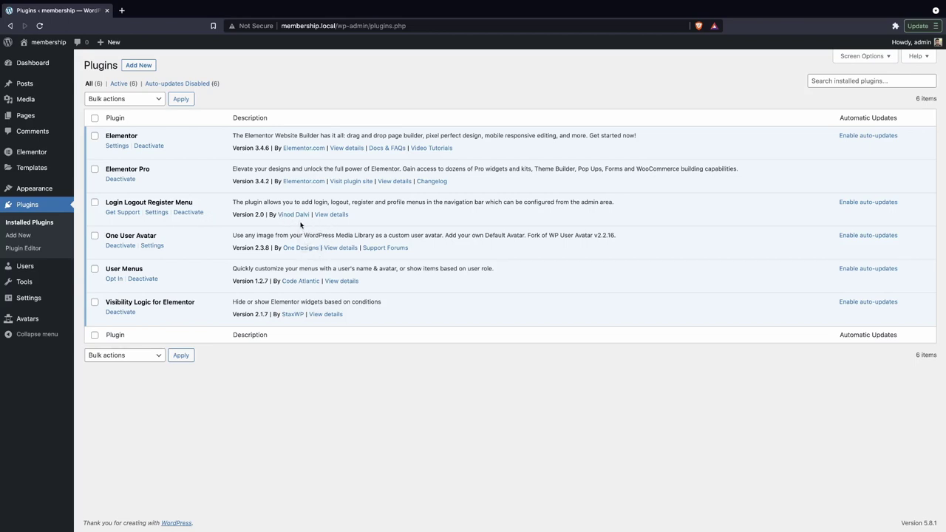
Review the details of the Login Logout Register Menu and One User Avatar plugins.
left_click(330, 215)
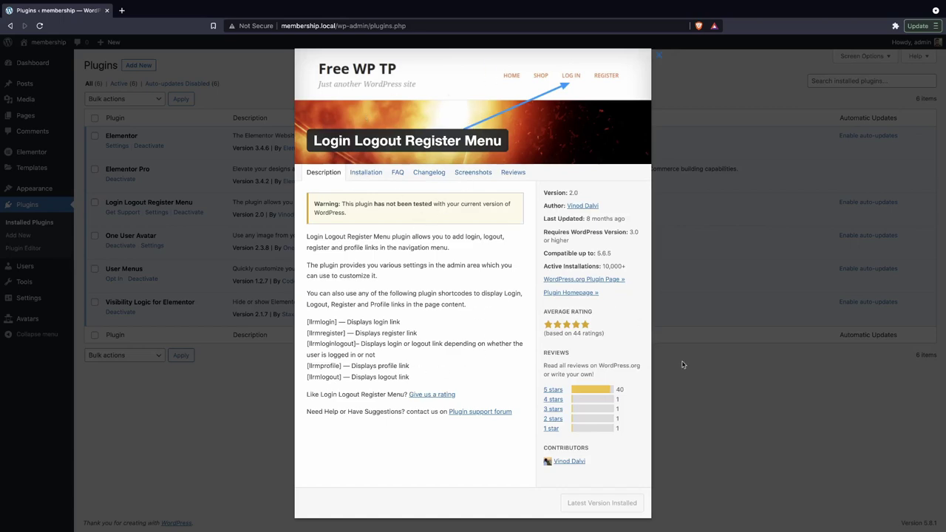
left_click(736, 423)
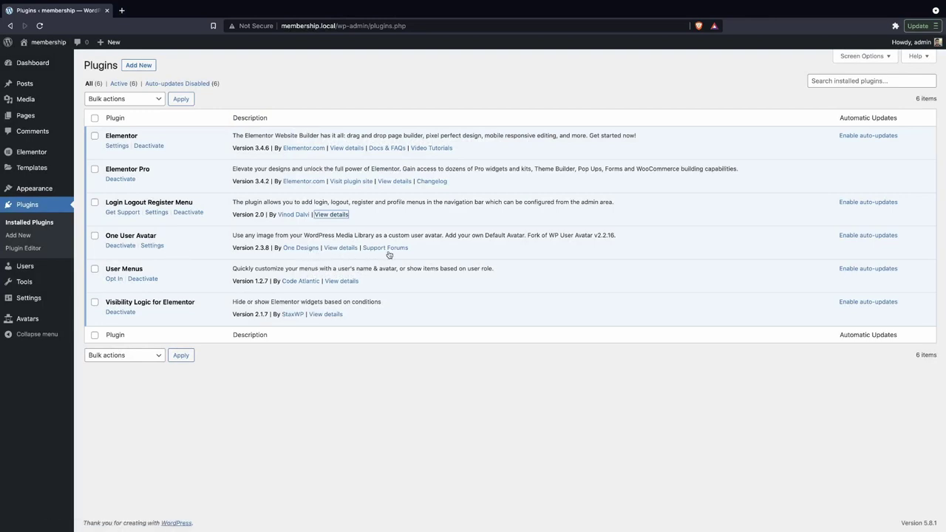
left_click(338, 249)
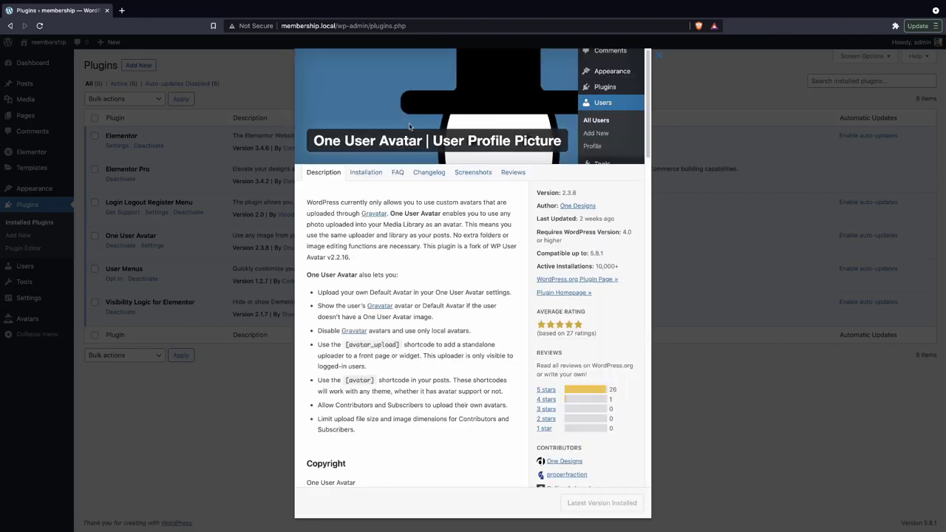
left_click(727, 426)
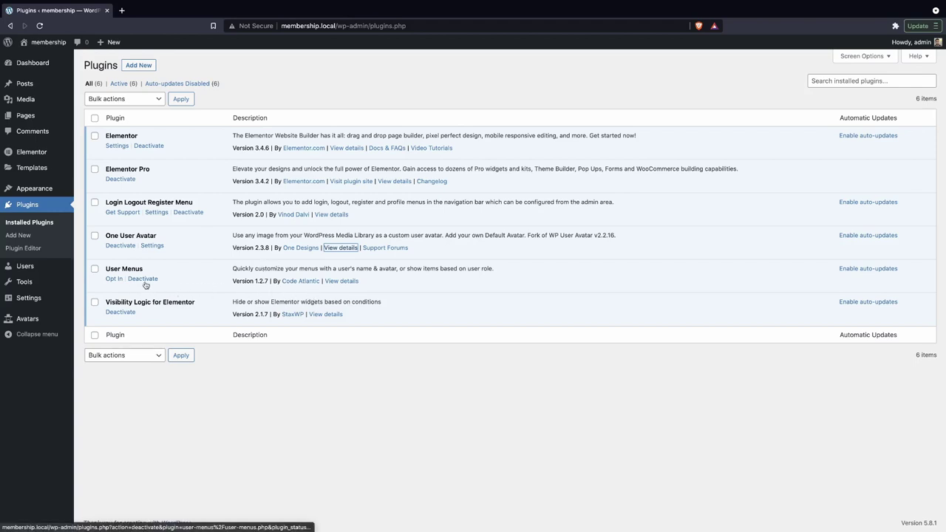
Review the details of the User Menus plugin and open those of Visibility Logic for Elementor.
left_click(303, 284)
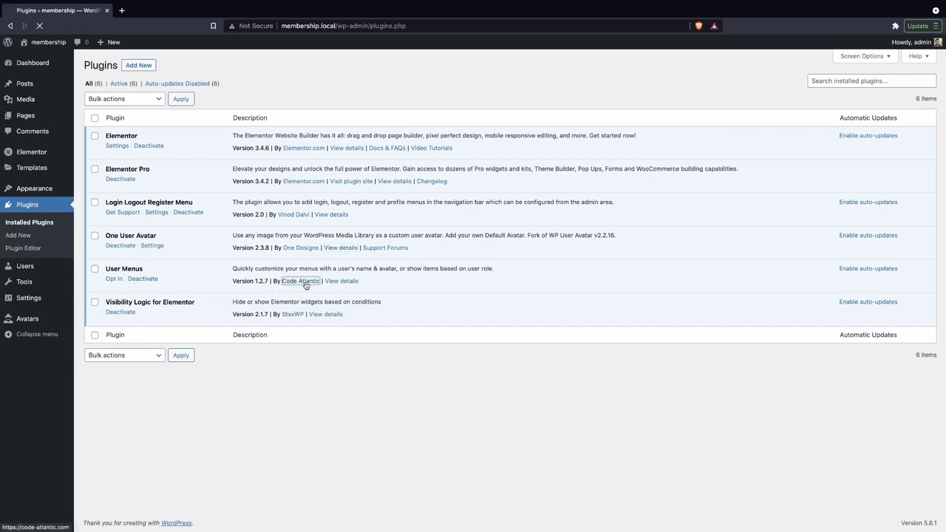
key("alt+Left")
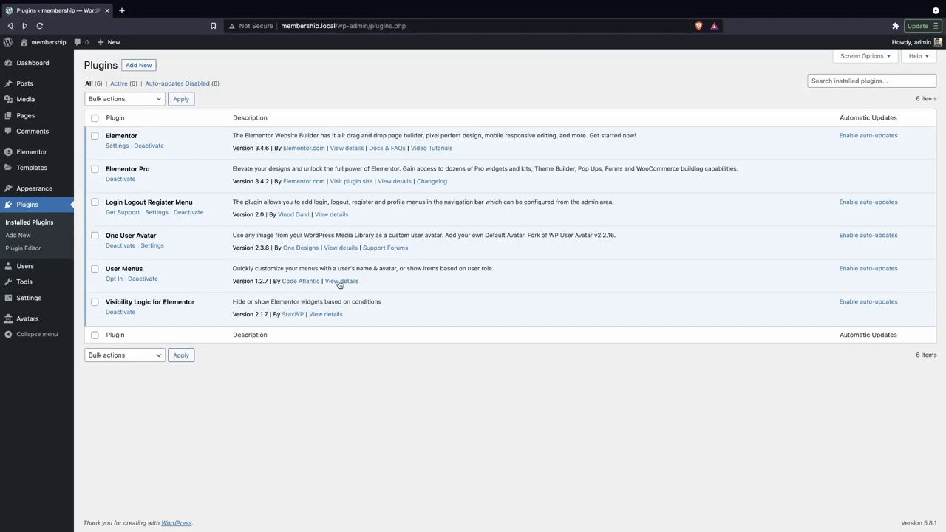
left_click(342, 282)
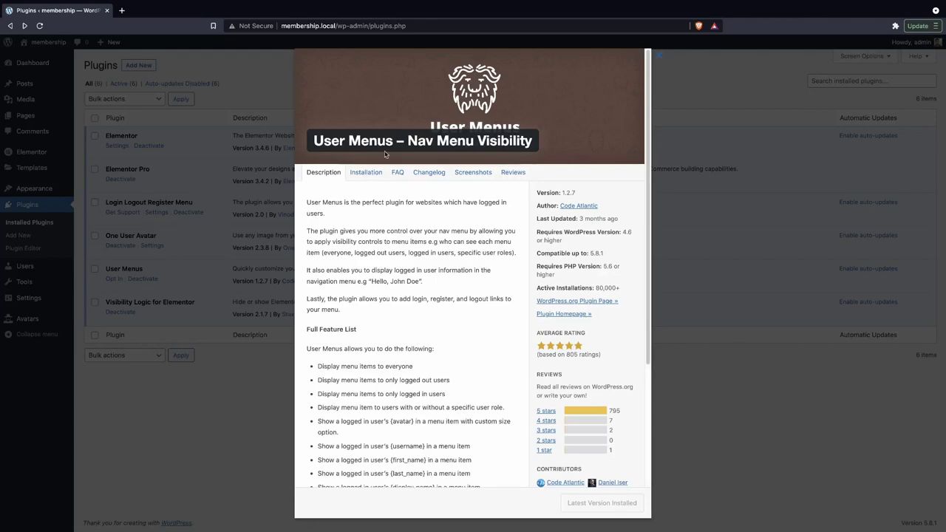
left_click(764, 470)
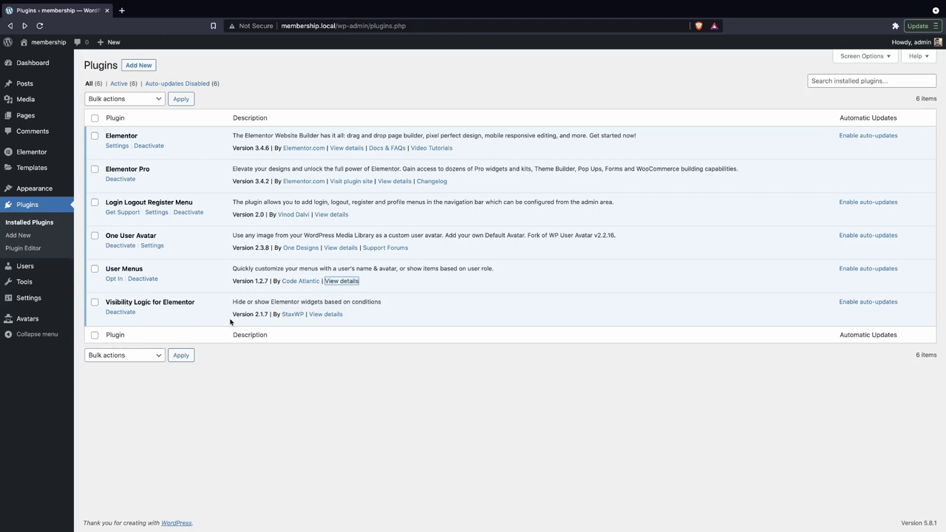
left_click(319, 314)
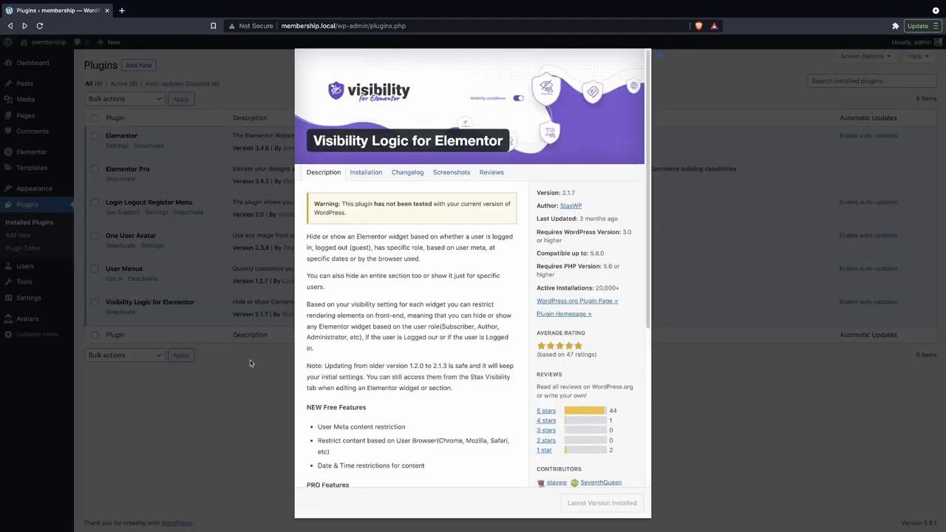
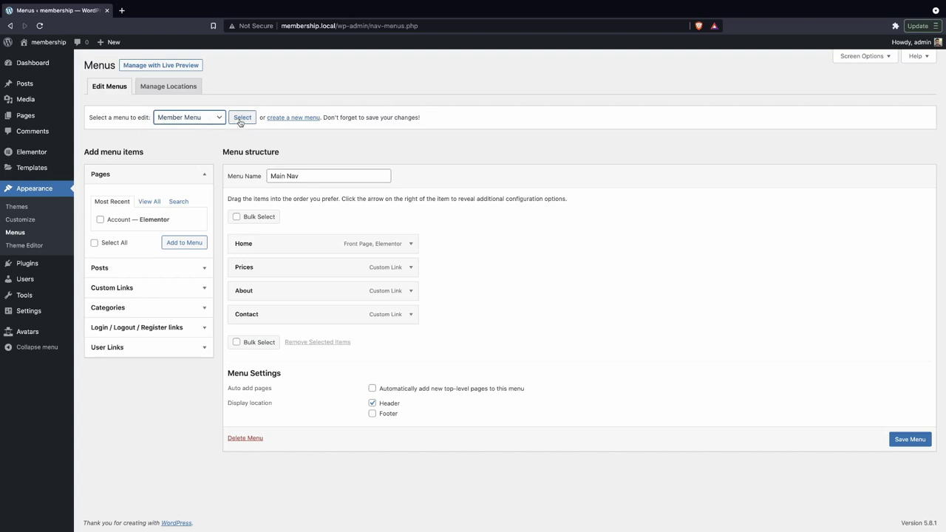
Load the Member Menu for editing and examine the settings of its Products and Add-Ons items.
left_click(242, 118)
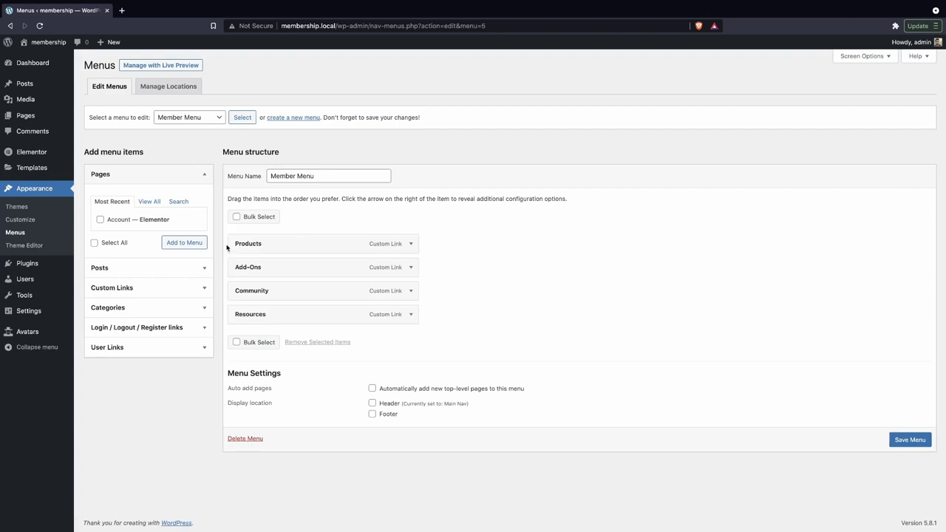
left_click(412, 248)
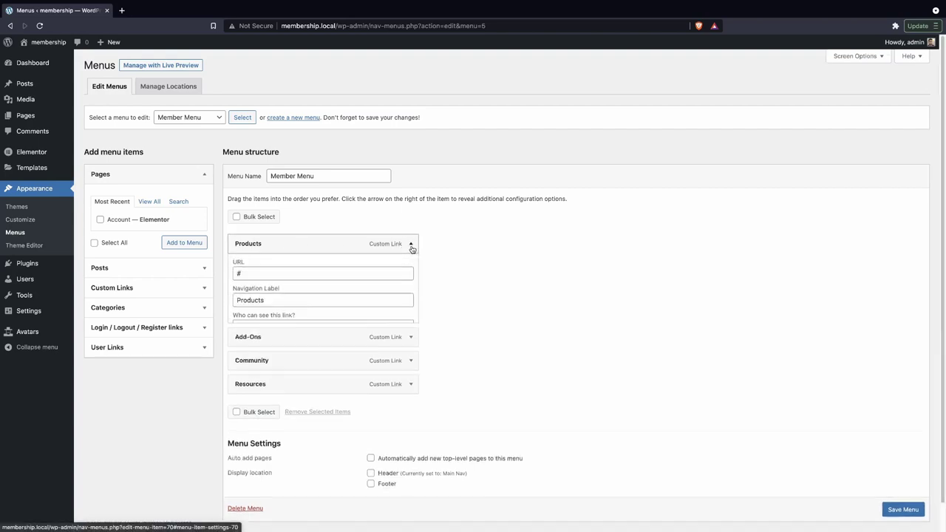
left_click(257, 275)
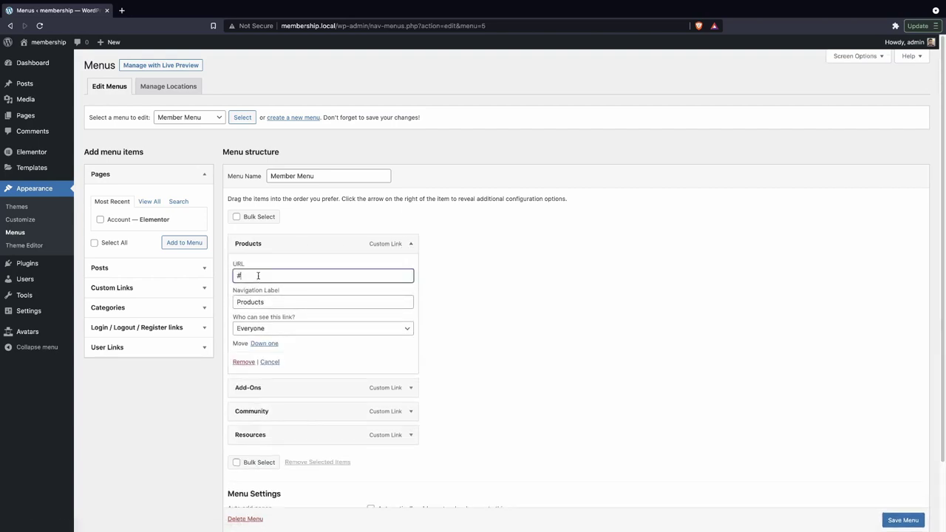
left_click(410, 246)
left_click(411, 267)
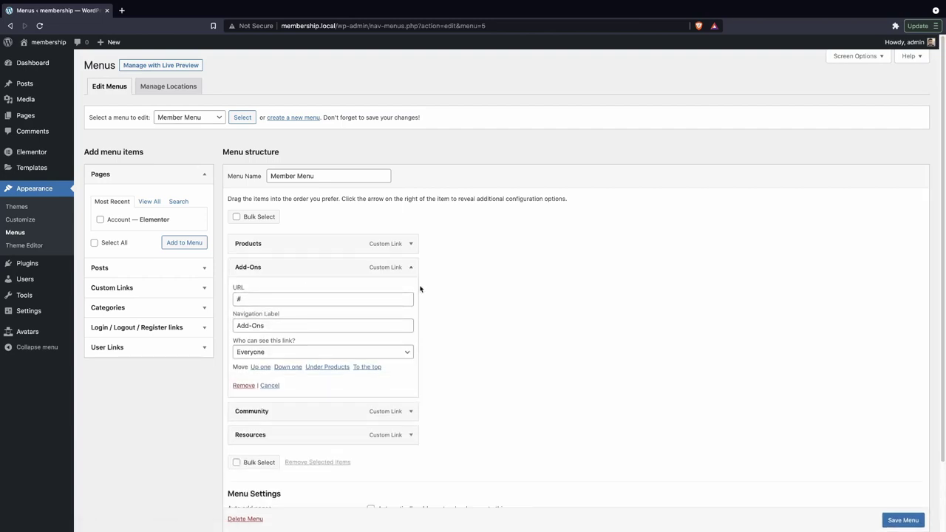
left_click(411, 268)
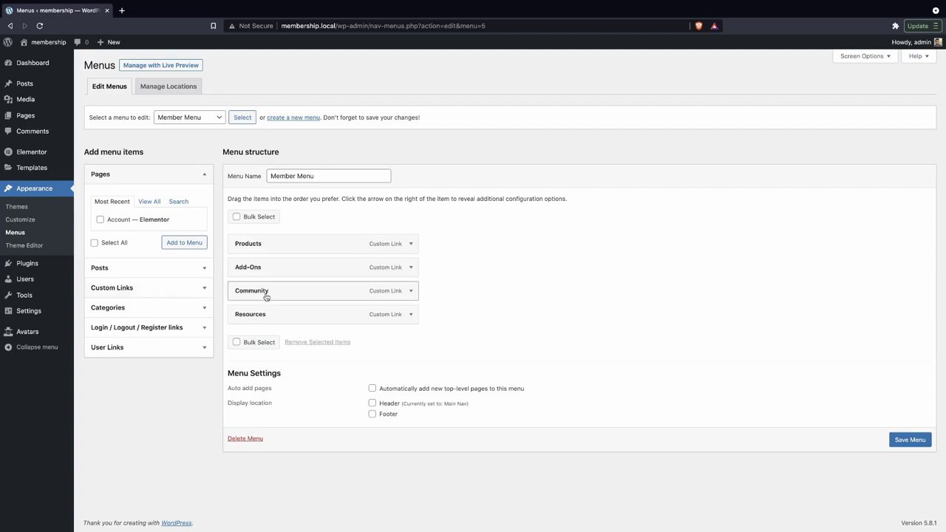
left_click(104, 291)
left_click(156, 247)
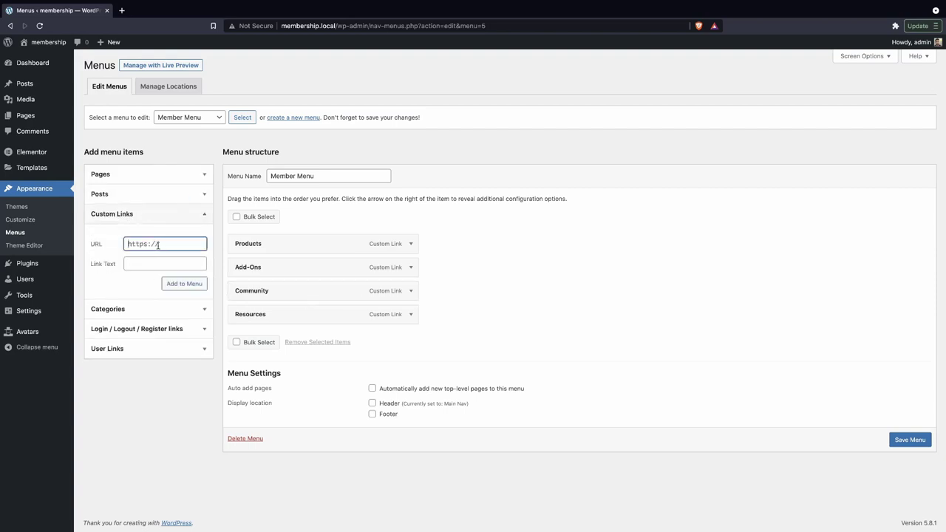
key("ctrl+a")
type("#")
left_click(171, 266)
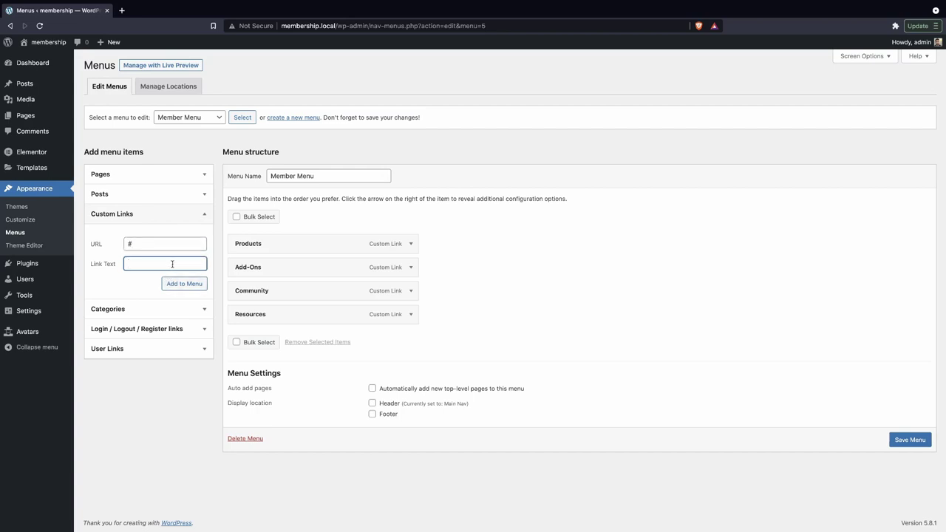
left_click(144, 244)
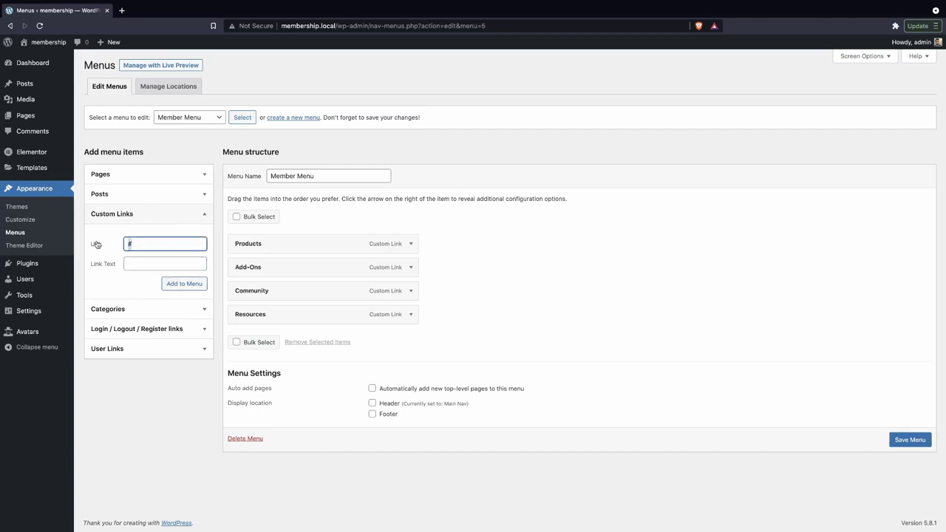
key("BackSpace")
Switch the menu editor from the Member Menu to the account Menu.
left_click(186, 117)
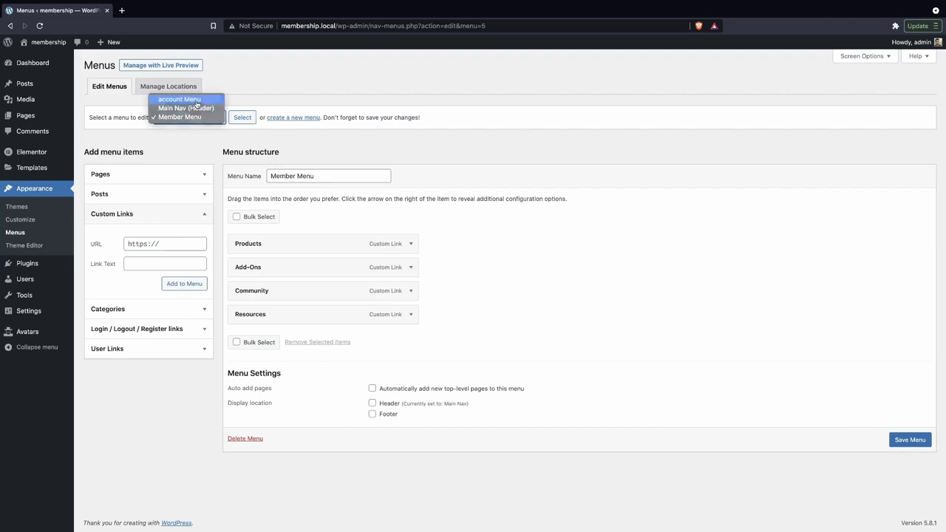
left_click(177, 98)
left_click(241, 118)
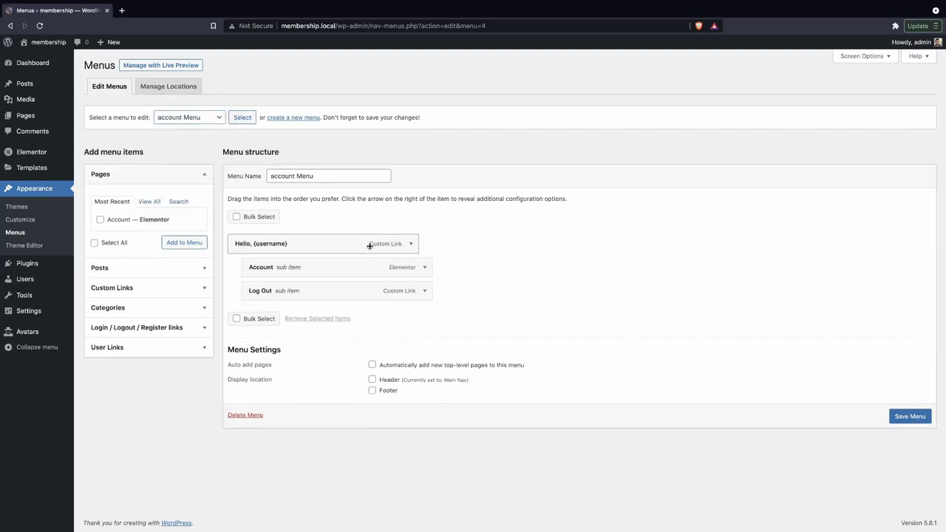
left_click(242, 116)
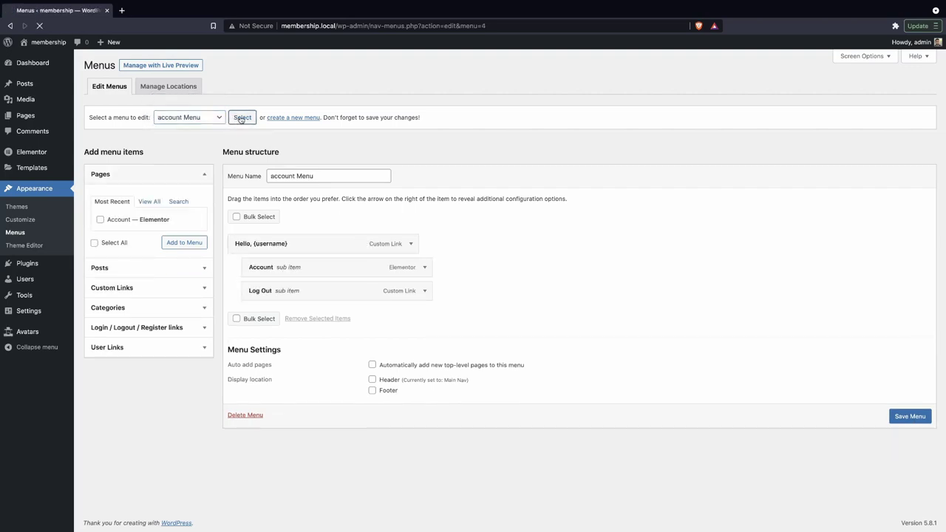
Remove the "Hello, {username}" item from the account Menu and expand the Account item's settings.
left_click(411, 244)
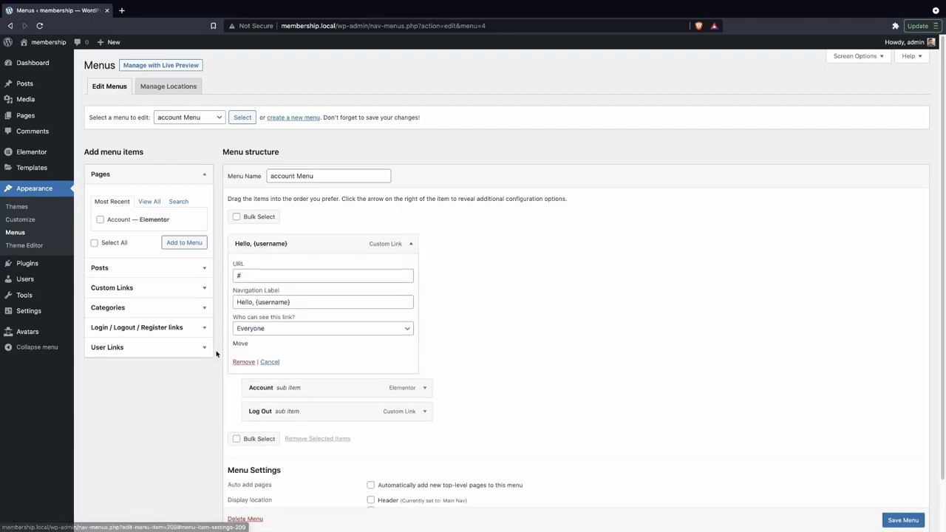
left_click(248, 364)
left_click(411, 244)
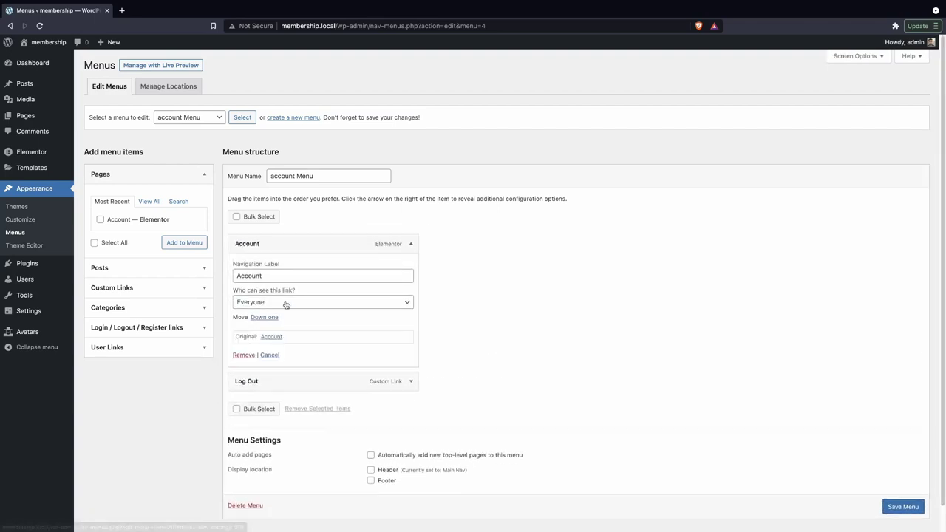
Remove the remaining Account and Log Out items from the account Menu.
left_click(244, 355)
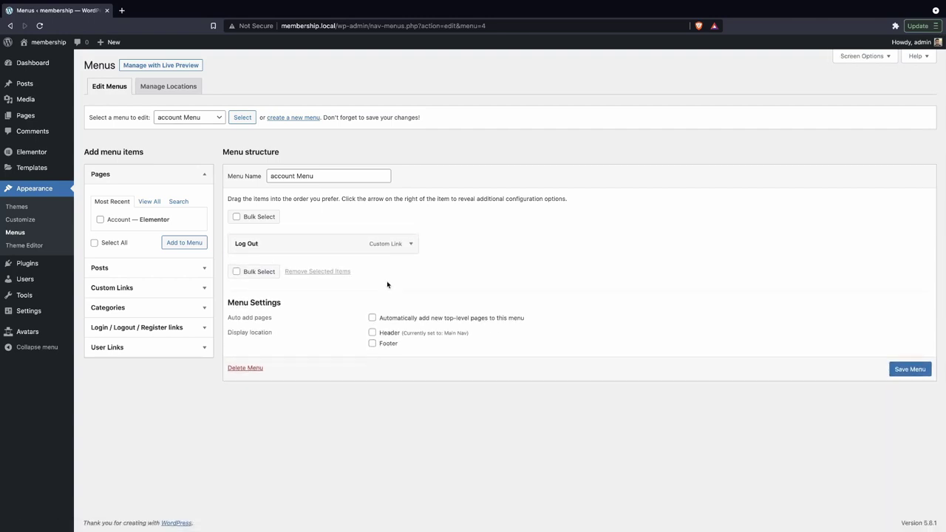
left_click(414, 248)
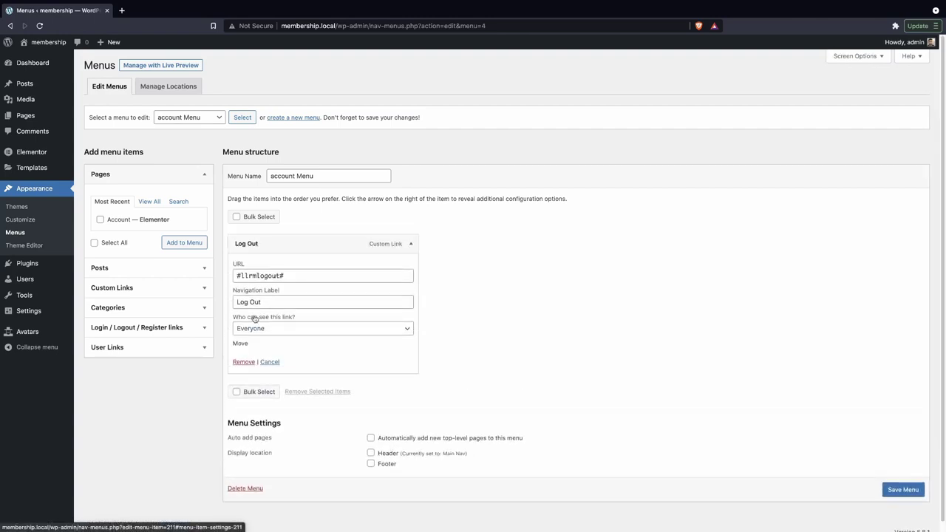
left_click(245, 363)
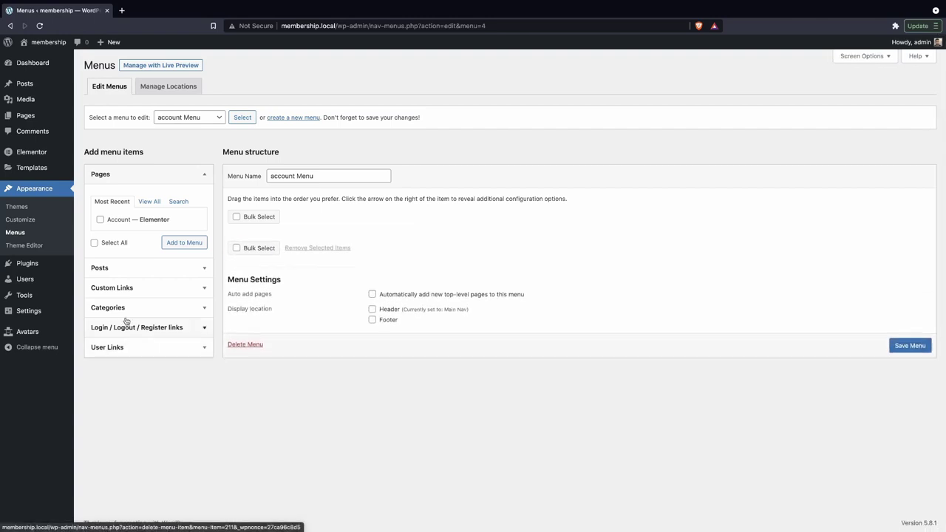
Add a custom link with the URL # and the link text "Hello, {username}" to the account Menu.
left_click(169, 292)
left_click(171, 244)
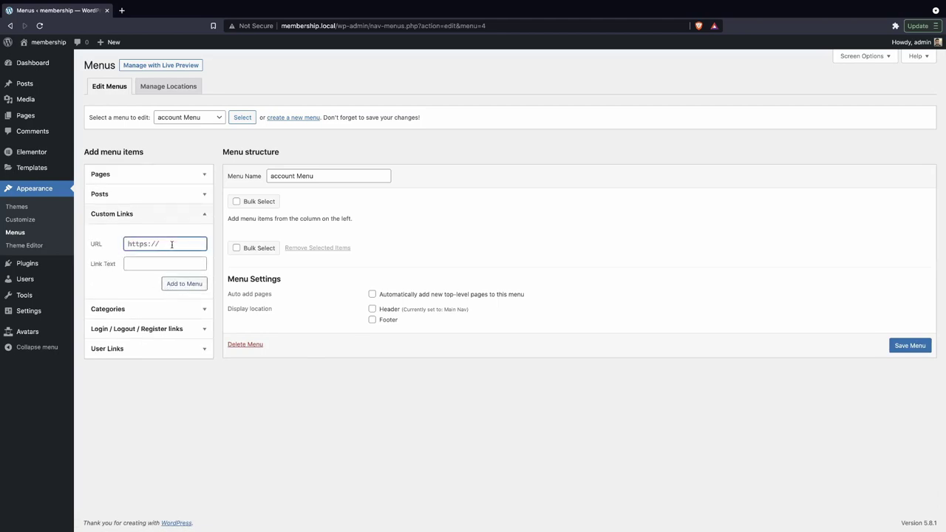
type("#")
left_click(170, 264)
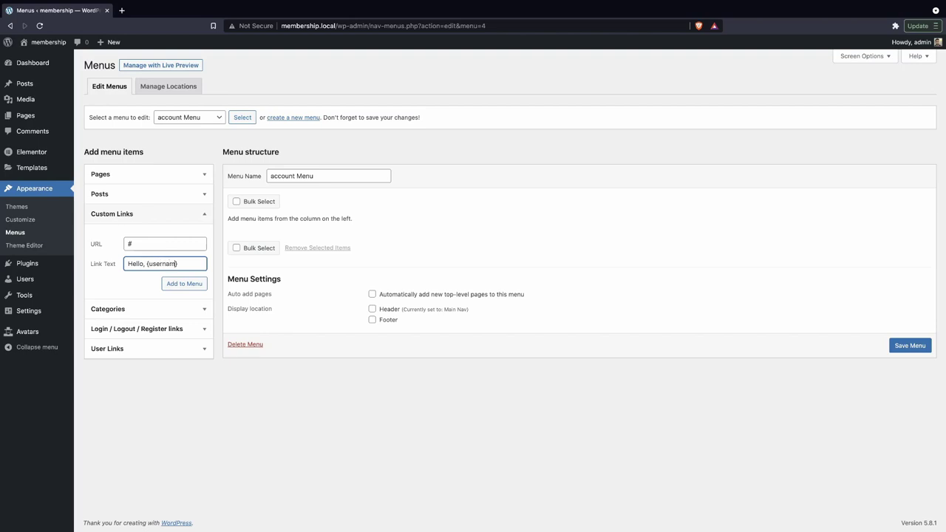
left_click(185, 284)
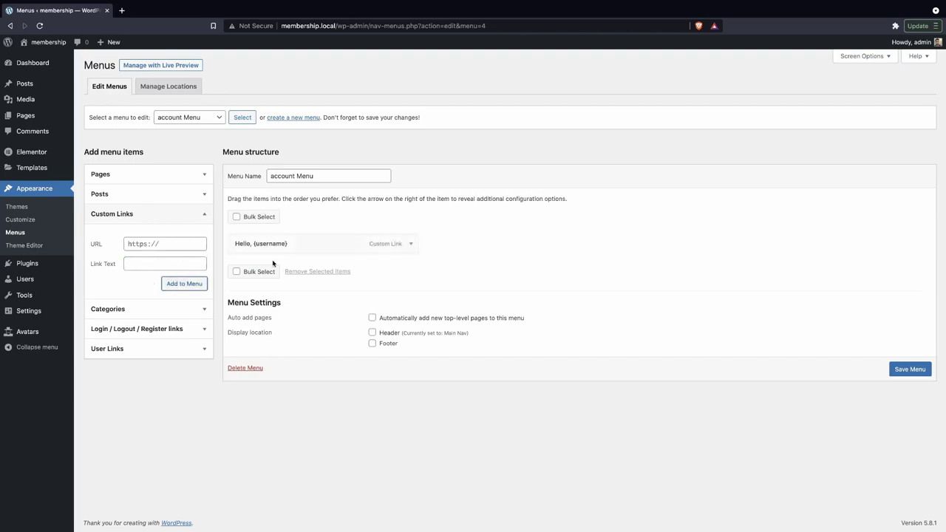
Add a Log Out link to the account Menu and nest it as a sub item of "Hello, {username}".
left_click(163, 330)
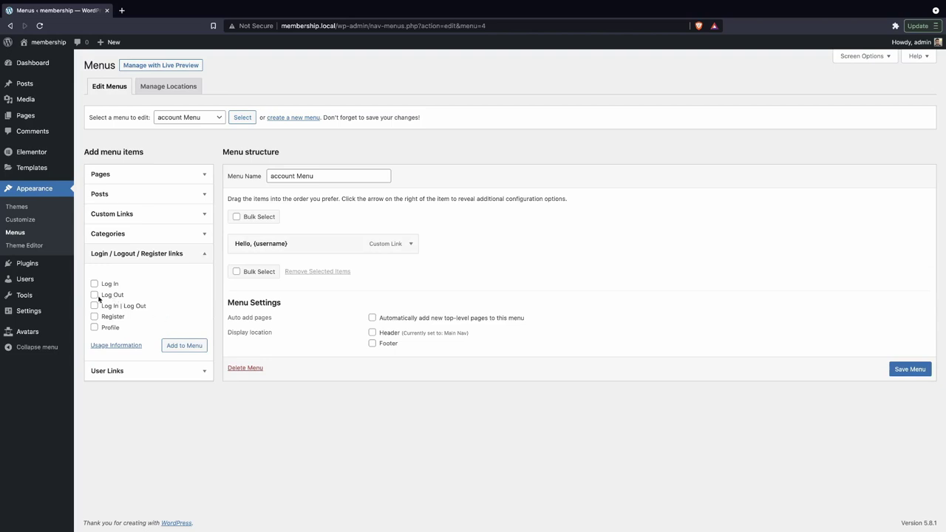
left_click(95, 295)
left_click(184, 345)
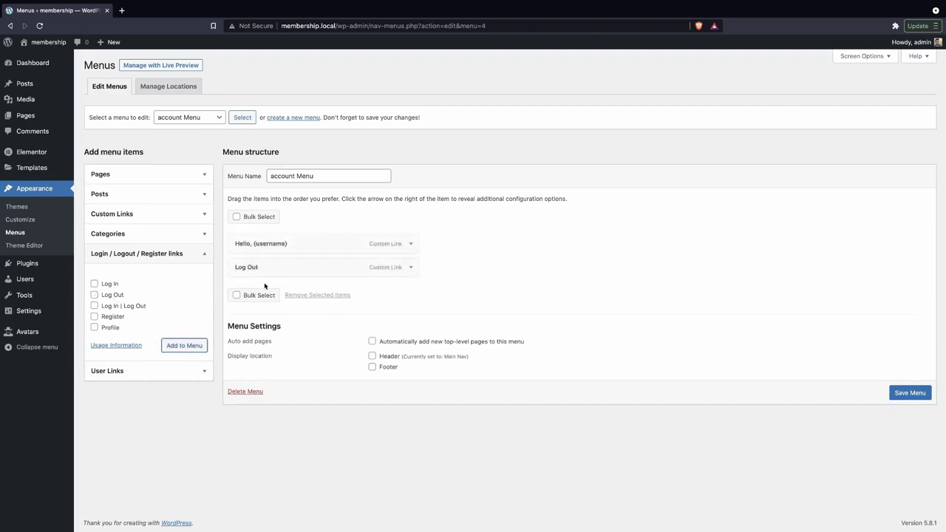
left_click_drag(260, 271, 271, 275)
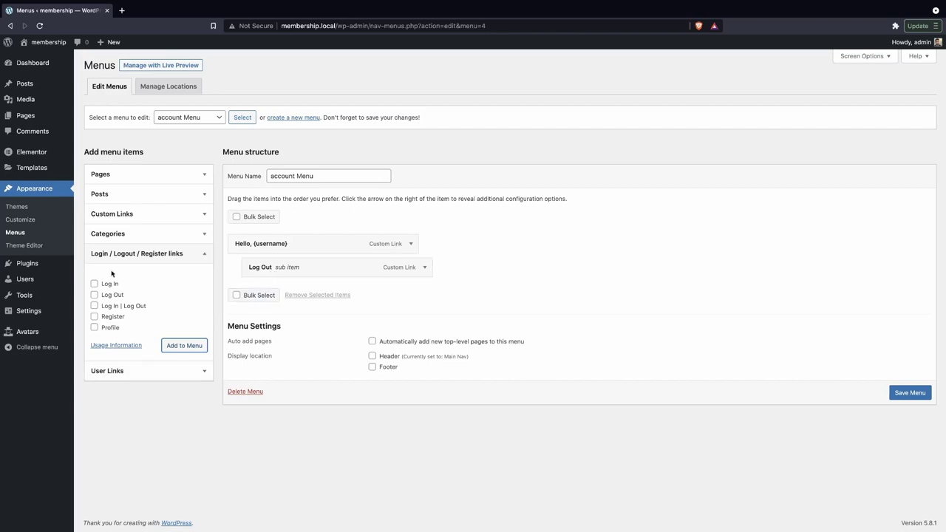
Add the Account page as a sub item of "Hello, {username}" above Log Out and save the account Menu.
left_click(153, 178)
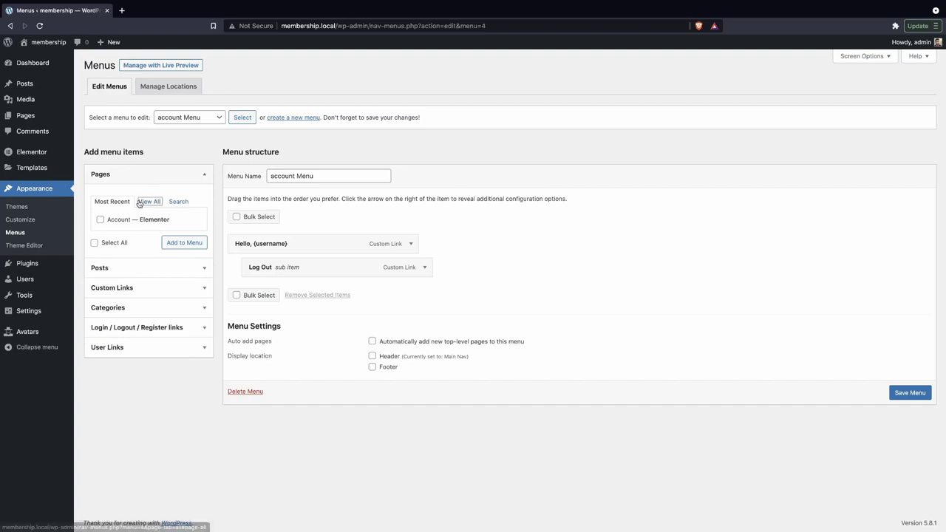
left_click(144, 204)
left_click(100, 231)
left_click(181, 254)
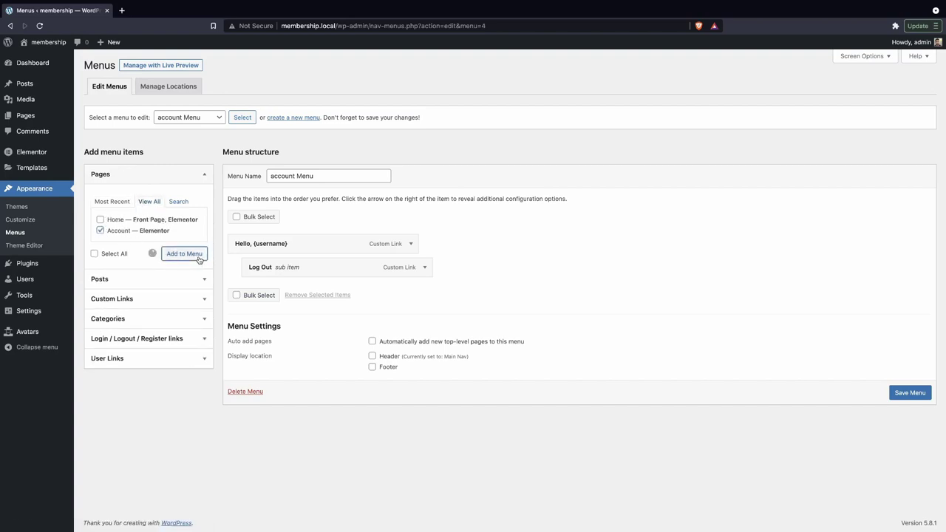
left_click_drag(306, 296, 310, 270)
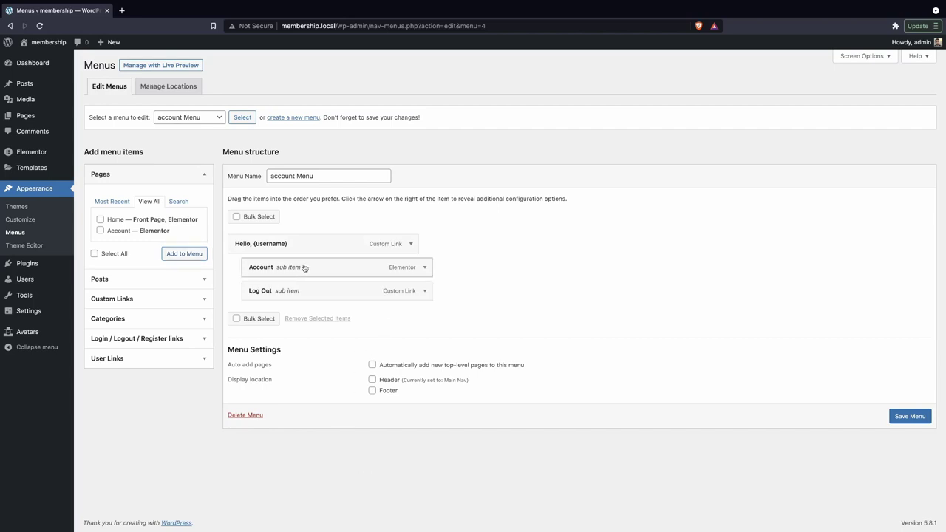
left_click(902, 419)
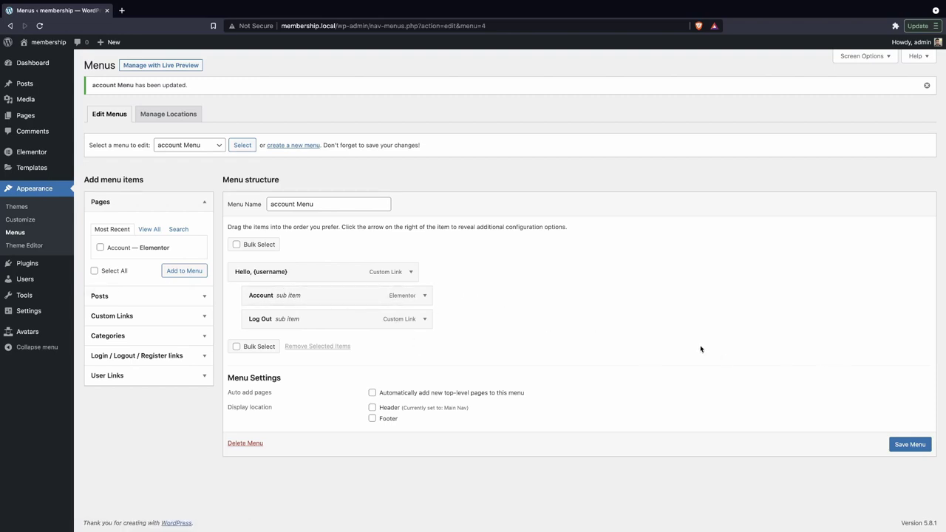
left_click(907, 445)
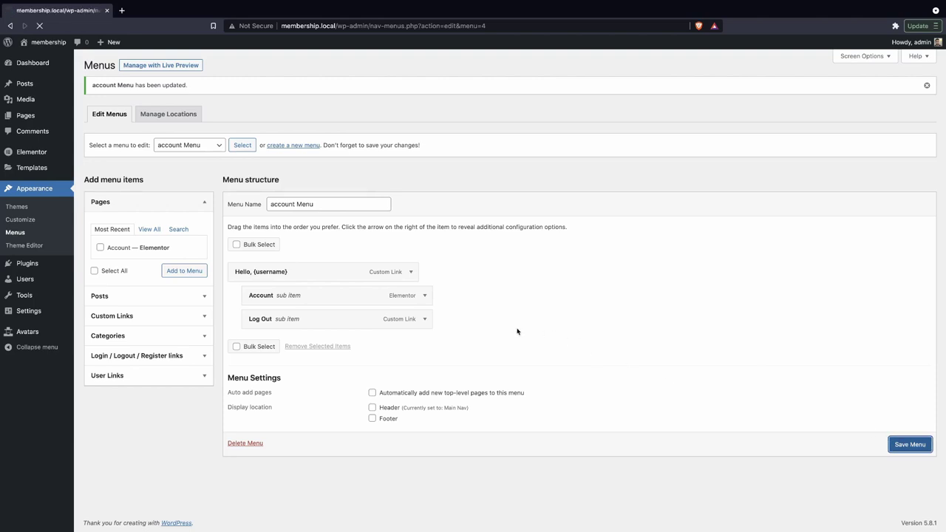
Open the Membership Header template from the Theme Builder for editing with Elementor.
mouse_move(31, 176)
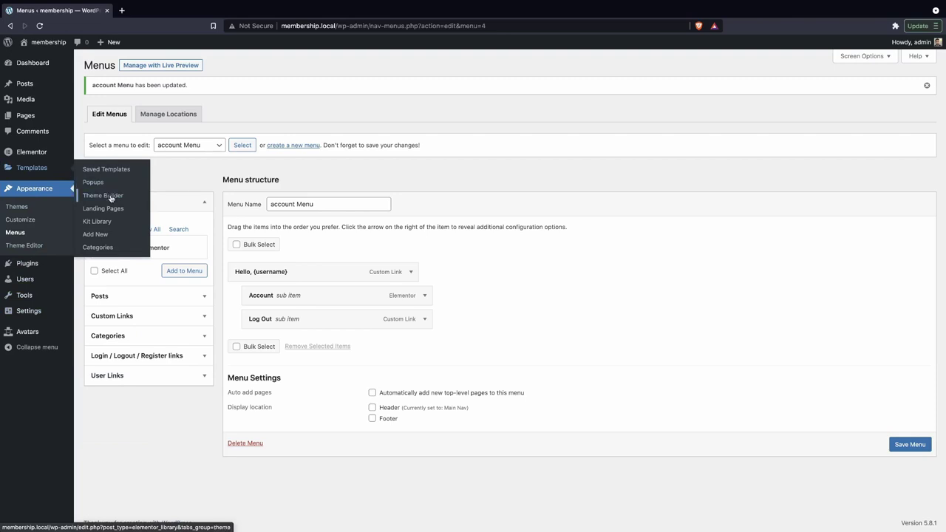
left_click(111, 197)
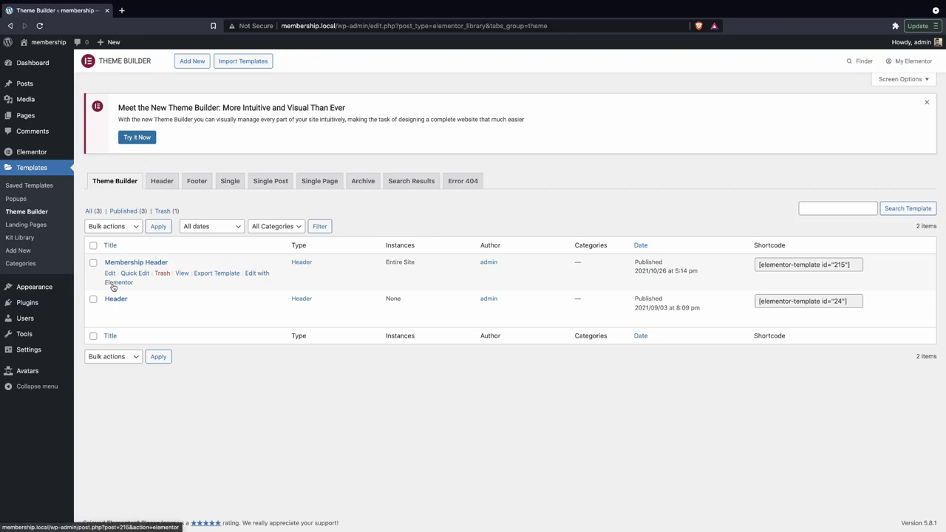
left_click(113, 284)
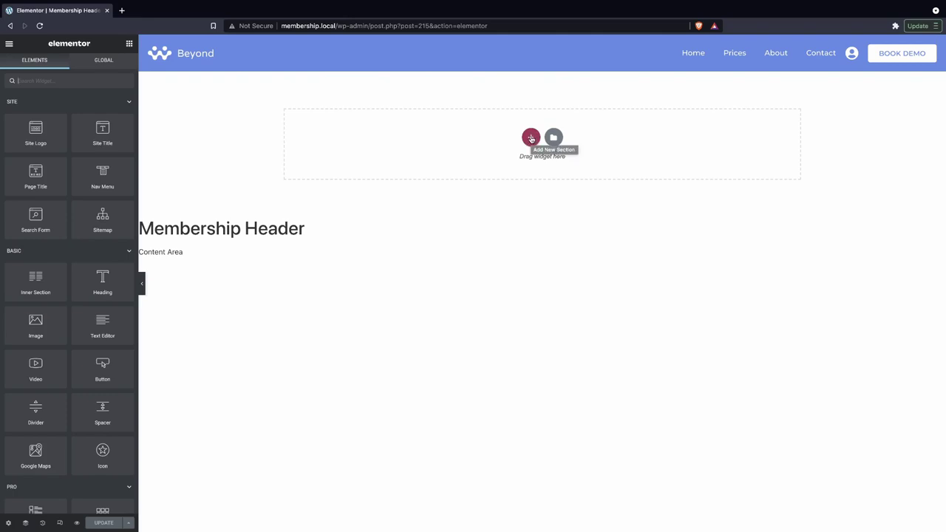
Add a two-column section below the existing header and set its content width to Full Width.
left_click(531, 139)
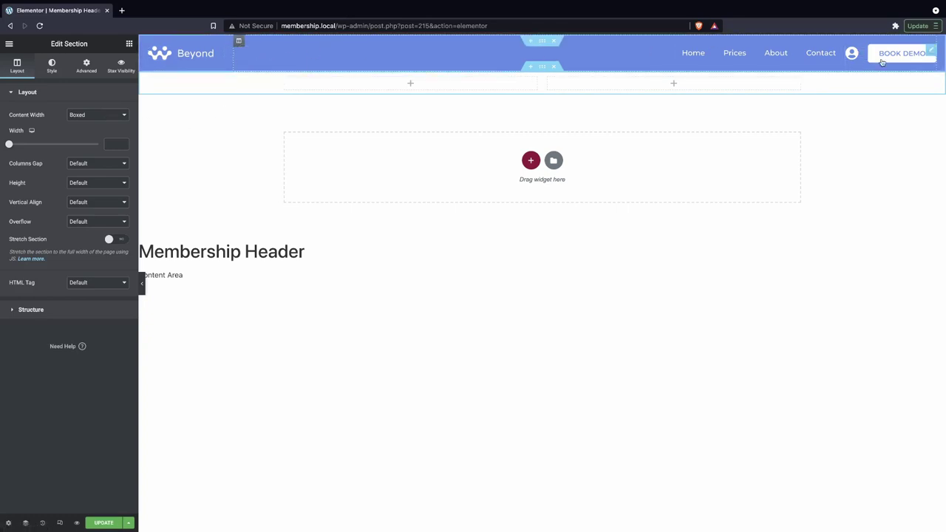
left_click(101, 117)
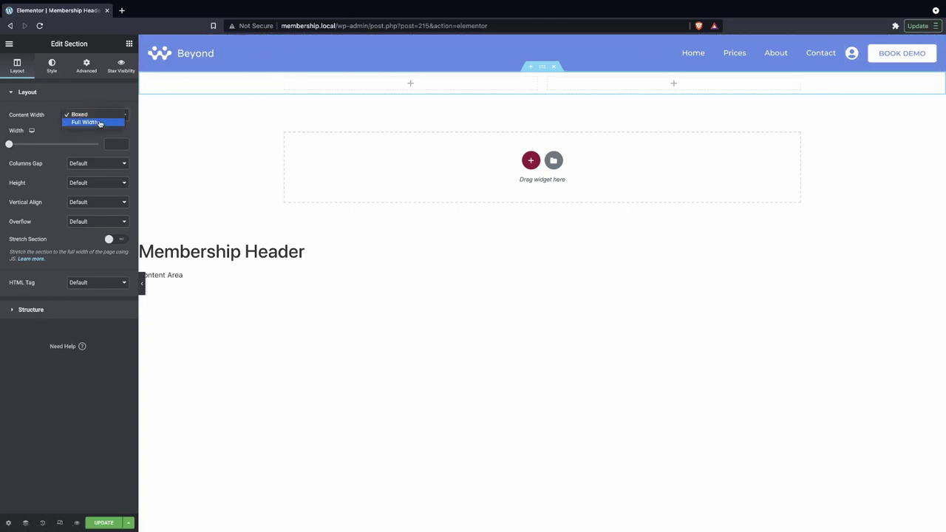
left_click(99, 122)
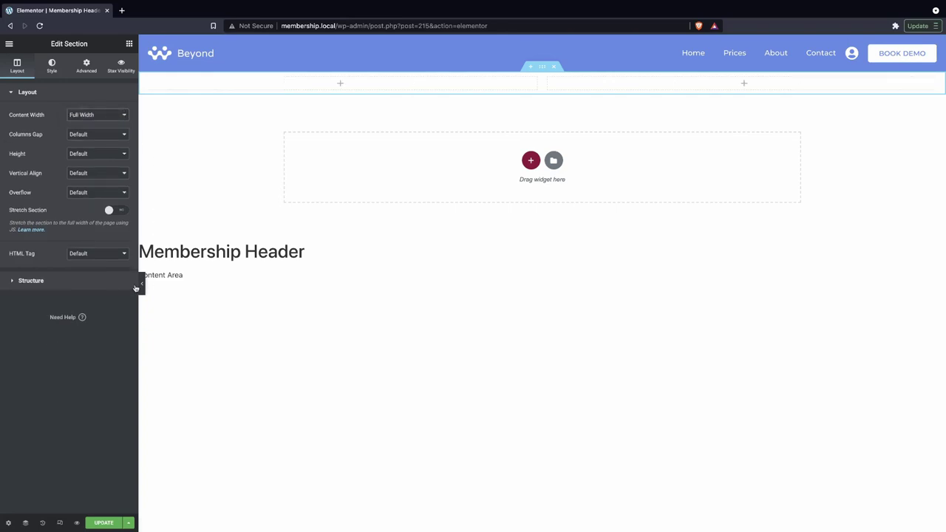
left_click_drag(138, 285, 28, 227)
left_click_drag(117, 247, 142, 244)
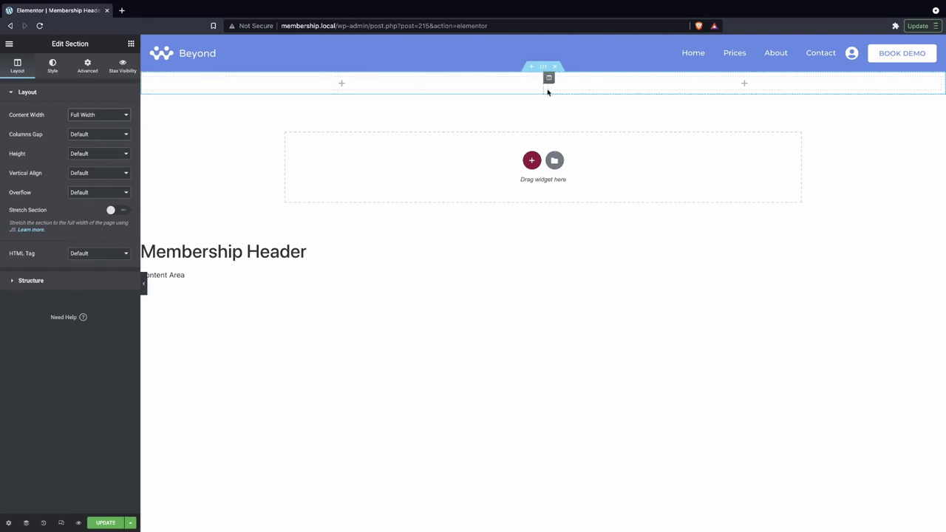
Give the new two-column section a classic background in the same blue as the header above it.
left_click(130, 45)
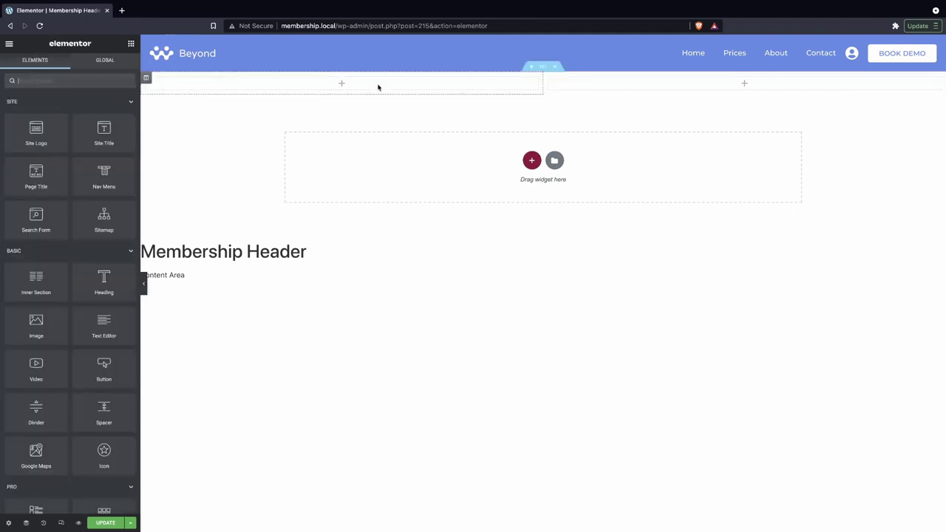
left_click(544, 67)
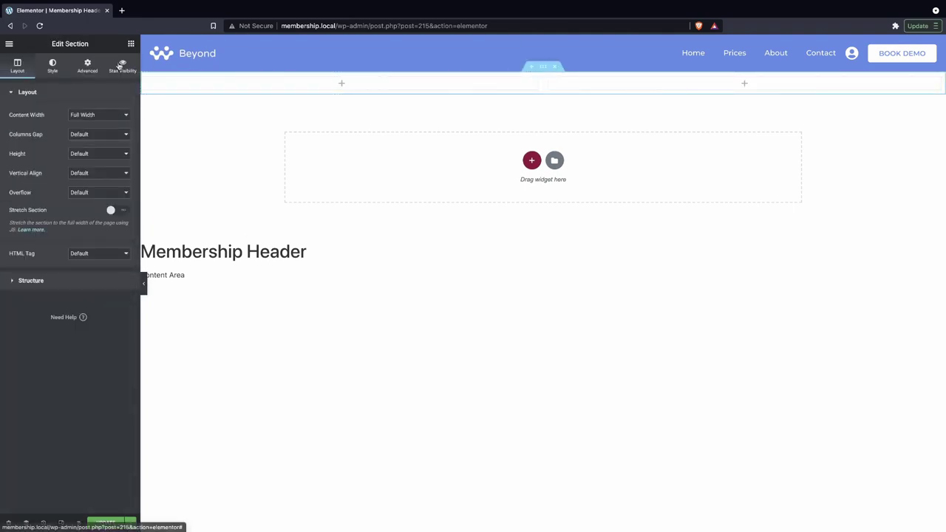
left_click(90, 67)
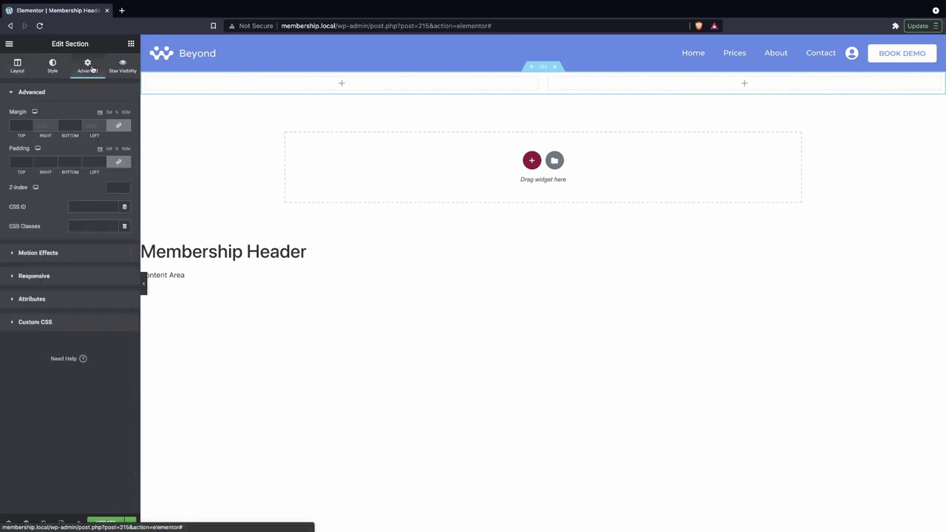
left_click(52, 73)
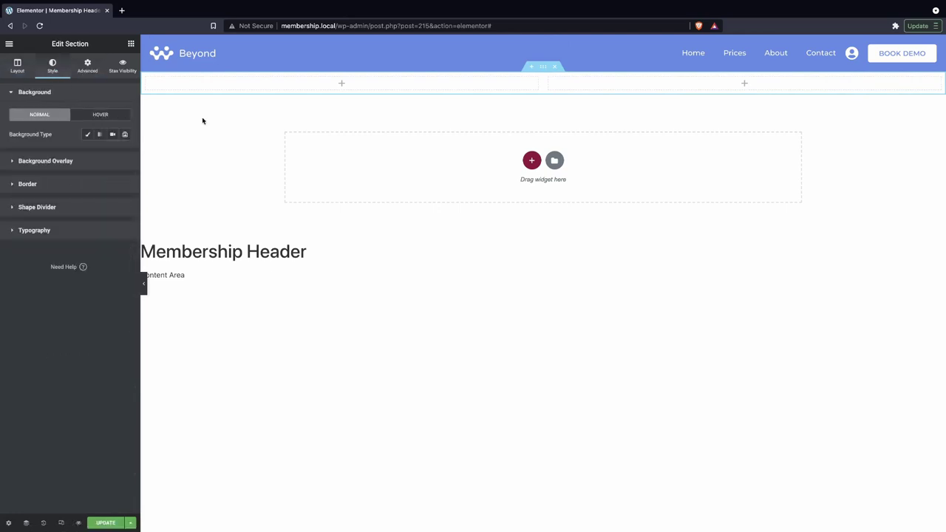
left_click(88, 135)
left_click(128, 154)
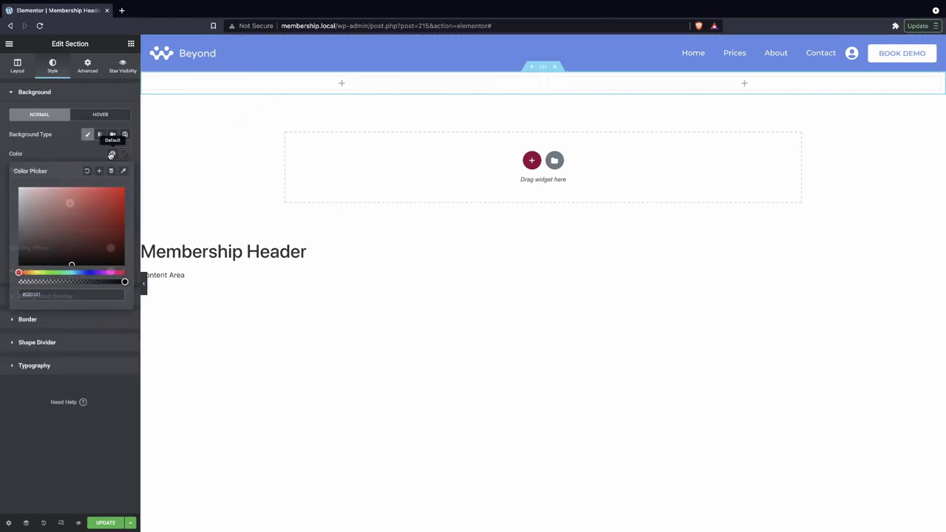
left_click(112, 153)
scroll(66, 276, "down", 3)
left_click(67, 296)
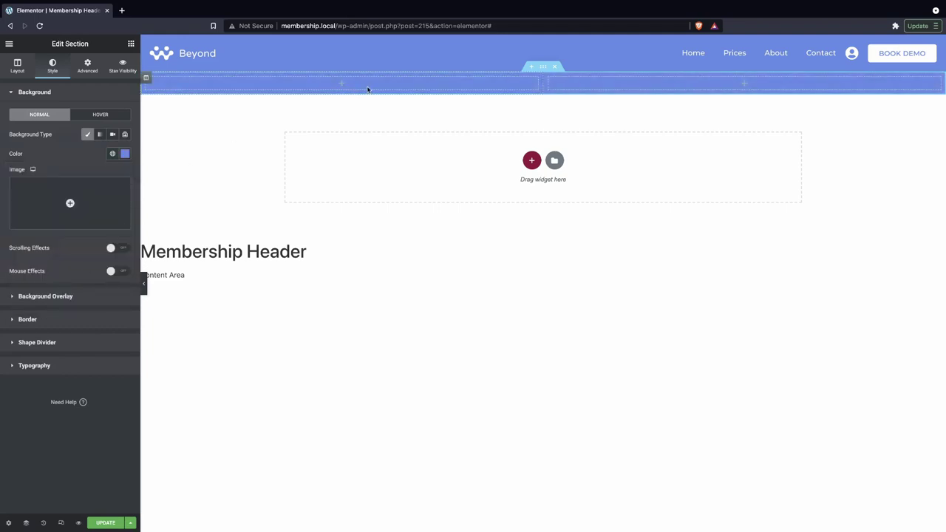
left_click(125, 154)
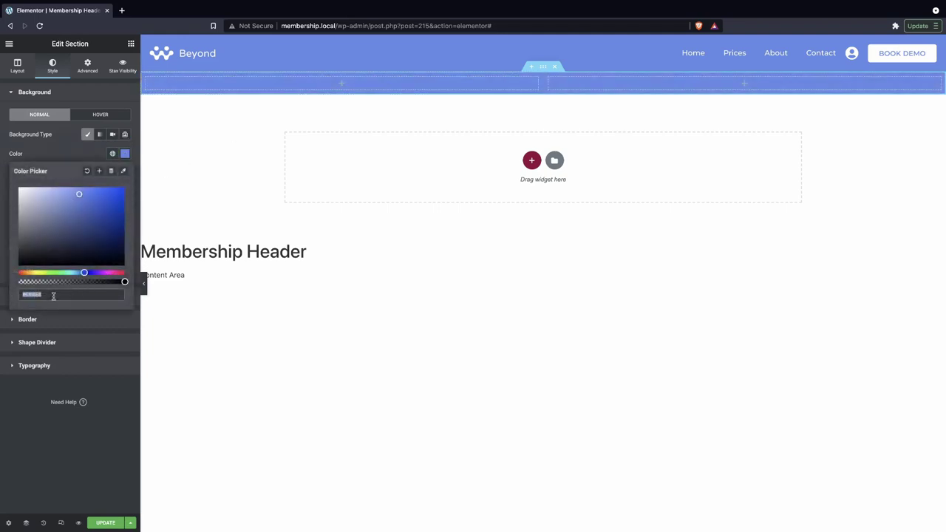
left_click(53, 296)
left_click(71, 156)
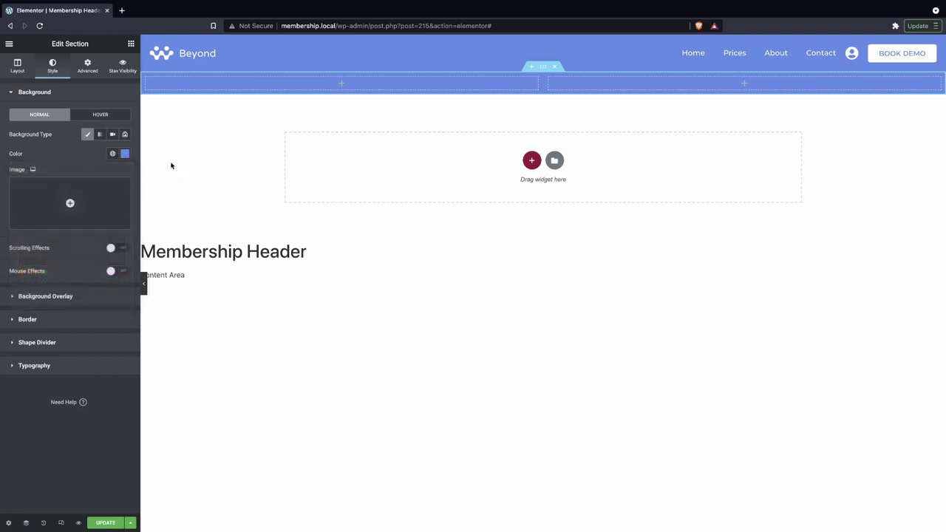
Place an Image widget in the first column of the new section.
left_click(129, 44)
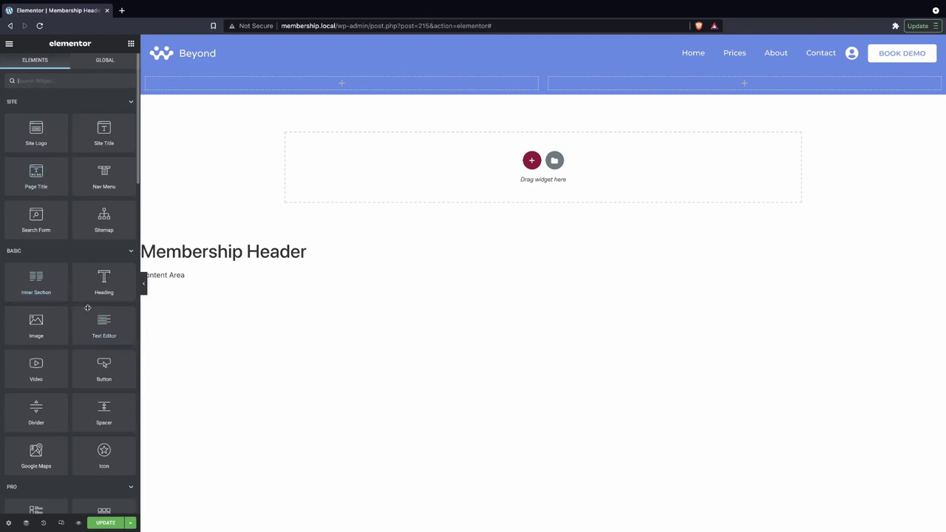
mouse_move(37, 338)
left_mouse_down()
mouse_move(222, 175)
mouse_move(37, 325)
left_mouse_up()
scroll(38, 296, "down", 6)
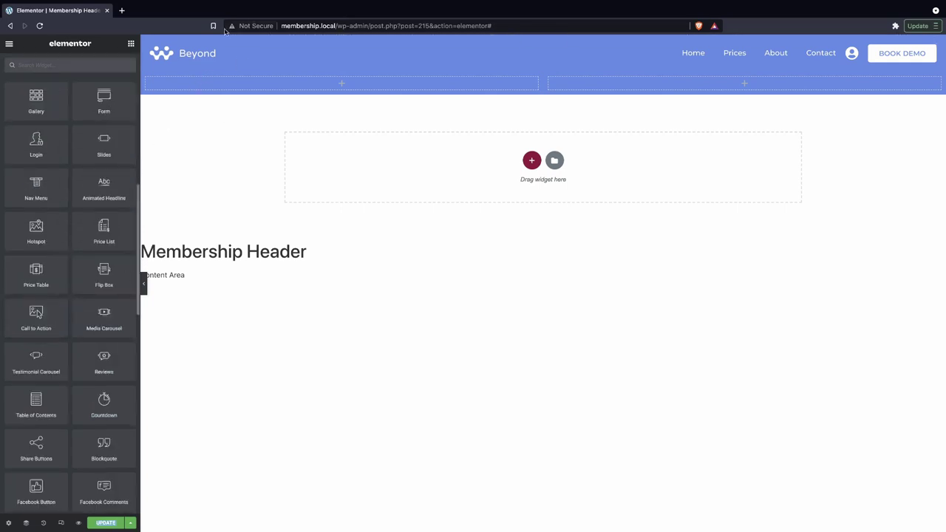
left_click(130, 46)
left_click_drag(35, 323, 293, 81)
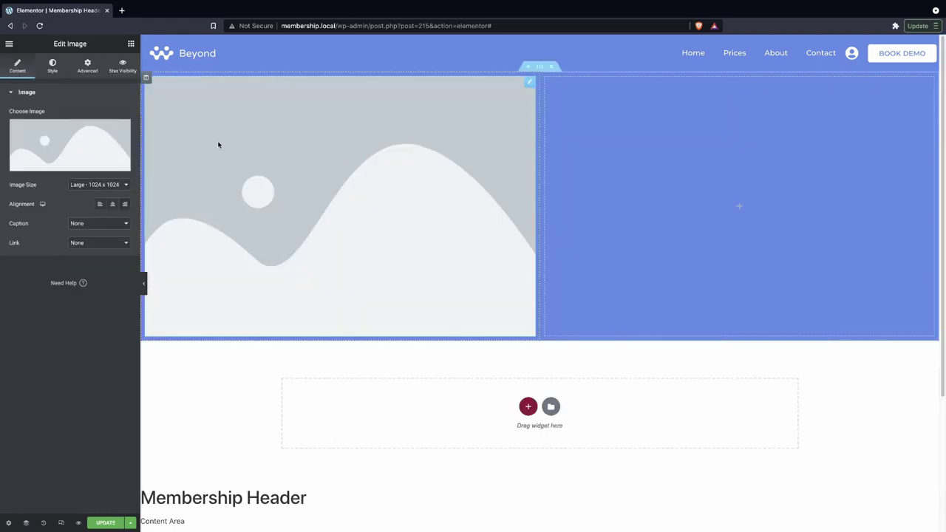
Insert Logo-W.png from the media library as the image of the new Image widget.
left_click(90, 131)
left_click(221, 178)
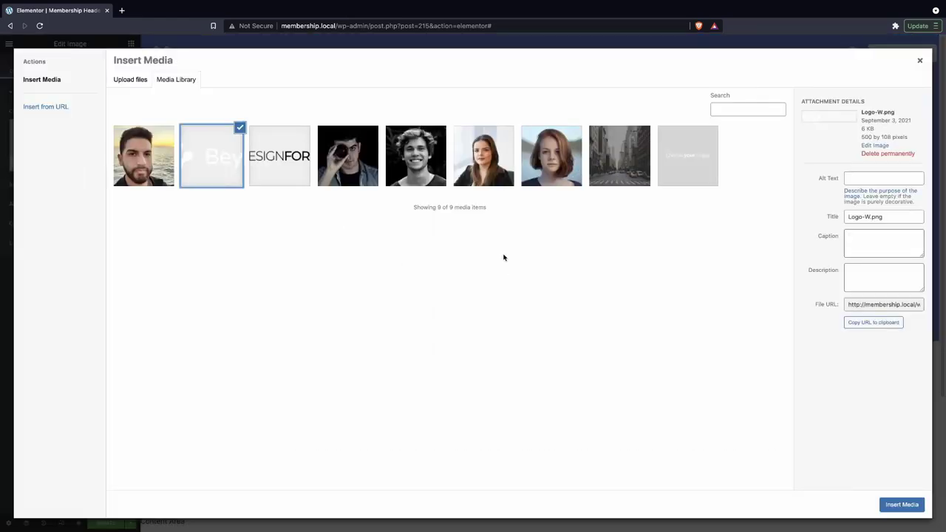
left_click(902, 504)
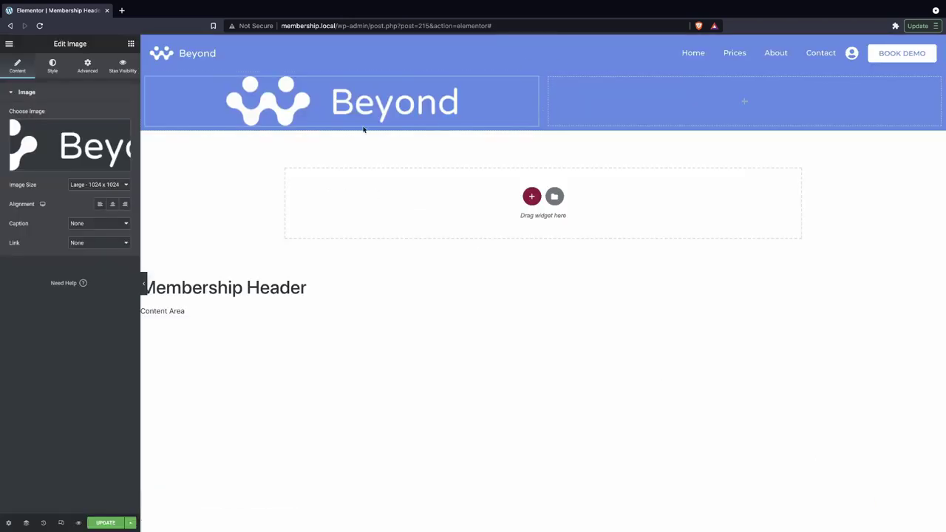
left_click(555, 196)
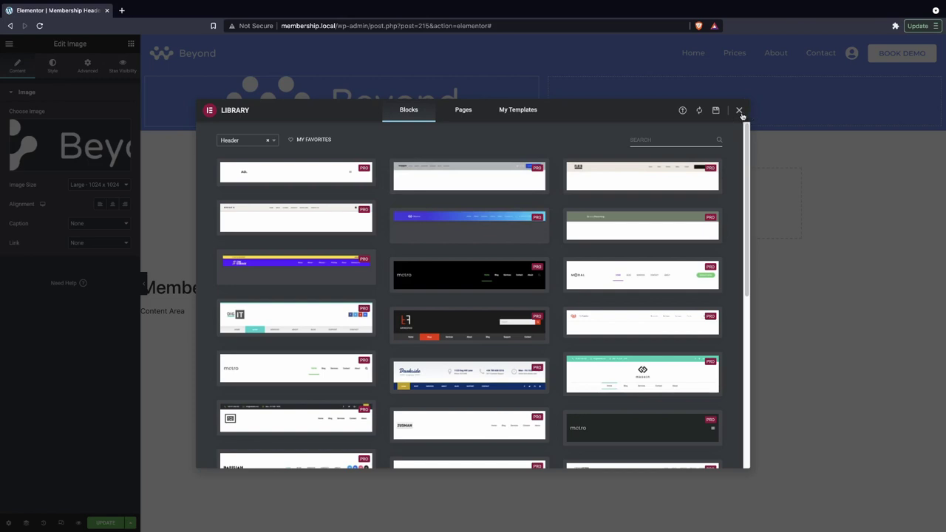
mouse_move(416, 238)
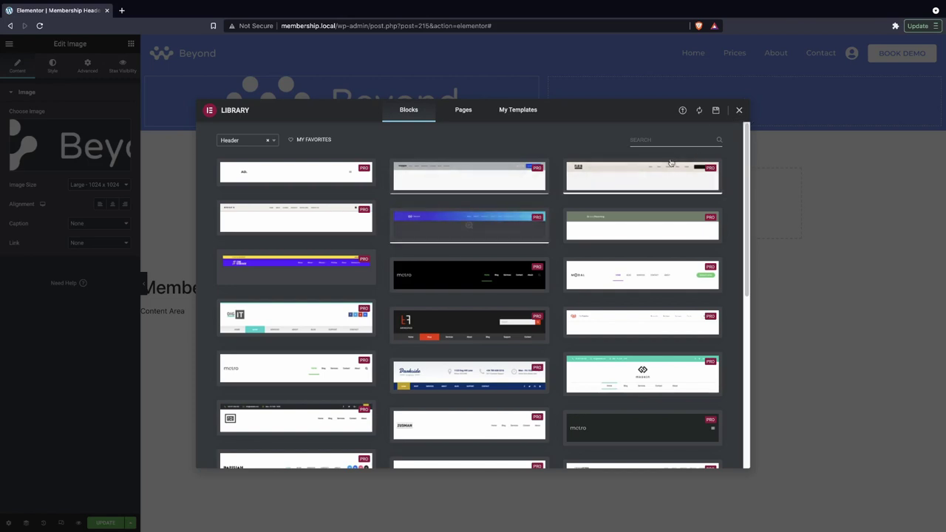
left_click(739, 111)
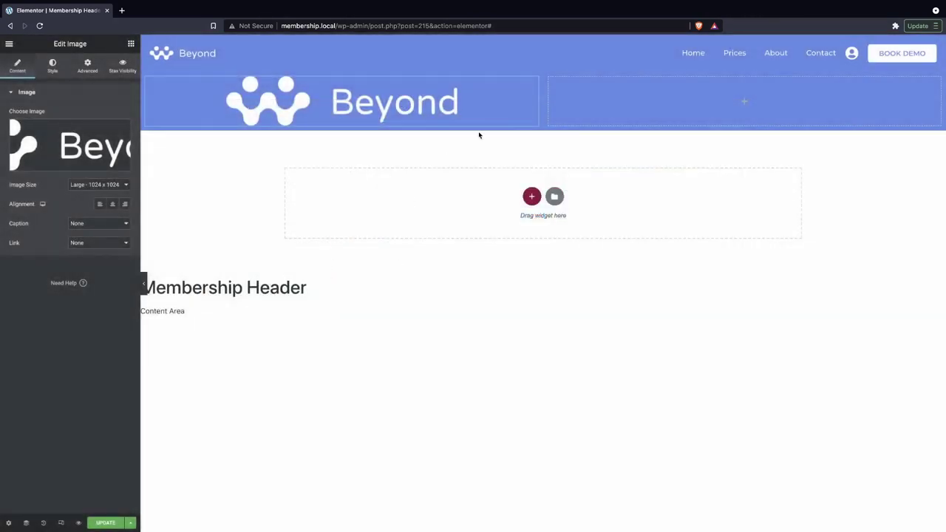
Set the positioning width of the logo Image widget in the new section to Inline (auto).
mouse_move(420, 110)
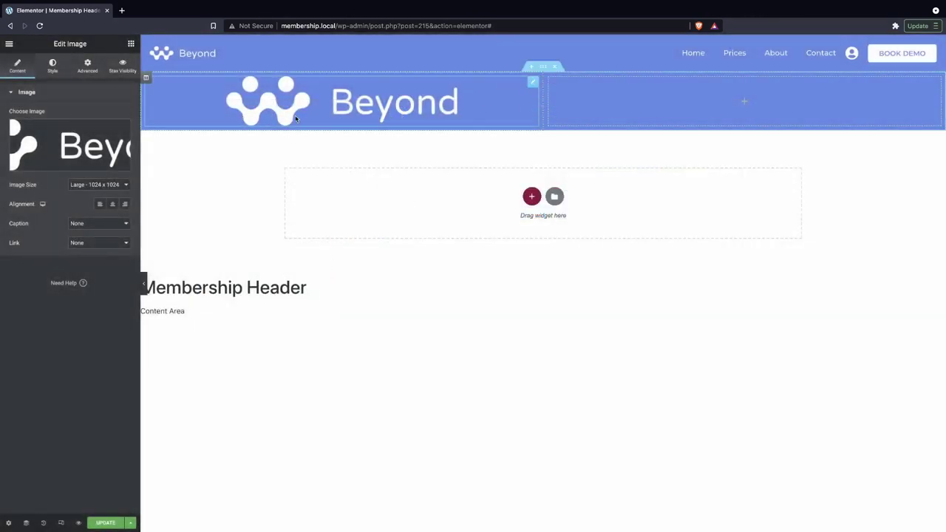
left_click(87, 66)
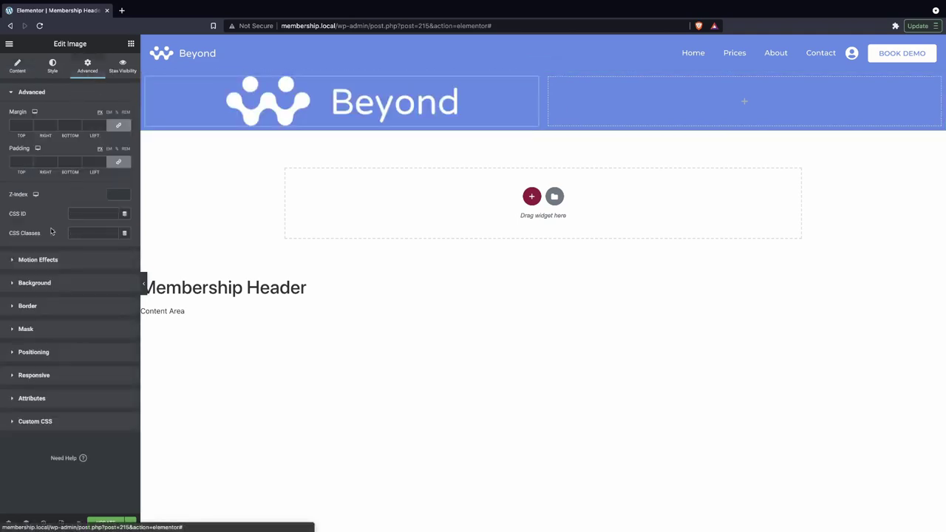
left_click(60, 351)
left_click(91, 232)
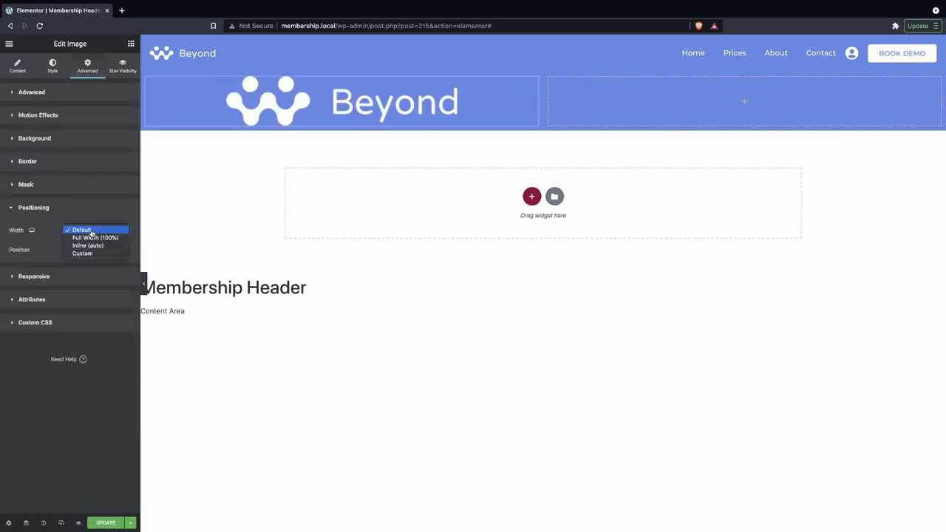
left_click(91, 246)
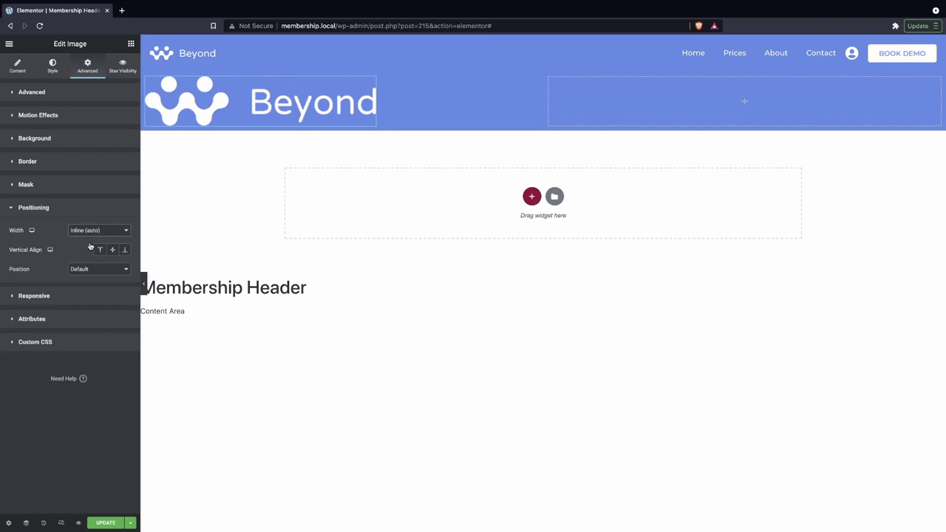
Set the logo image's positioning width to Custom with a custom width of 168 px.
left_click(52, 65)
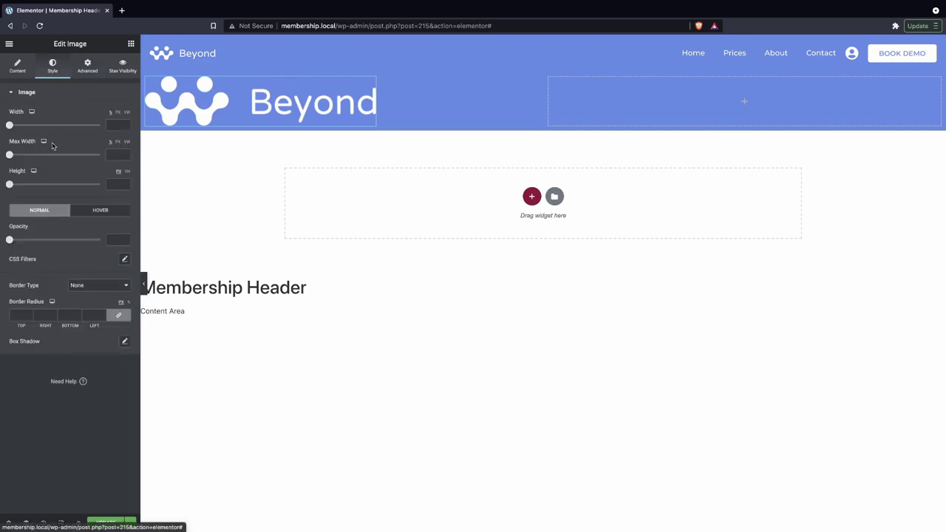
left_click(83, 66)
left_click(53, 66)
left_click(92, 74)
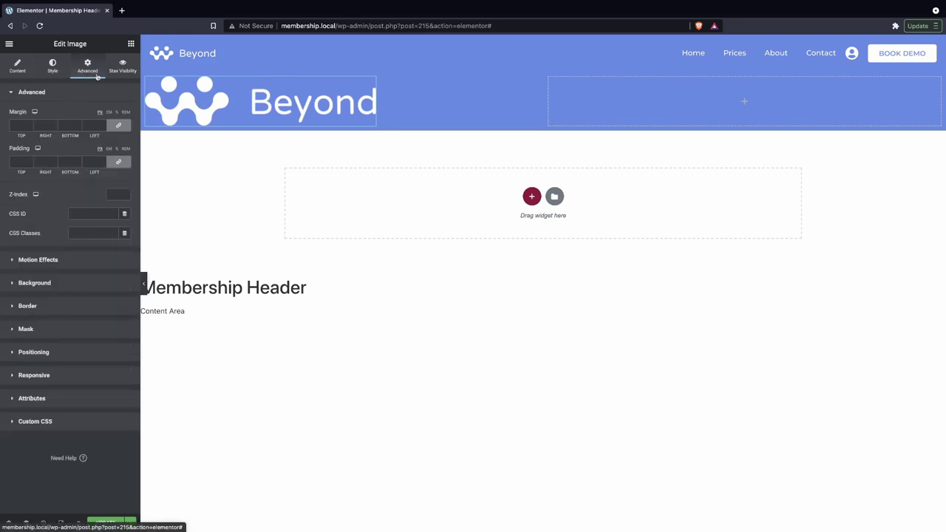
left_click(63, 352)
left_click(98, 230)
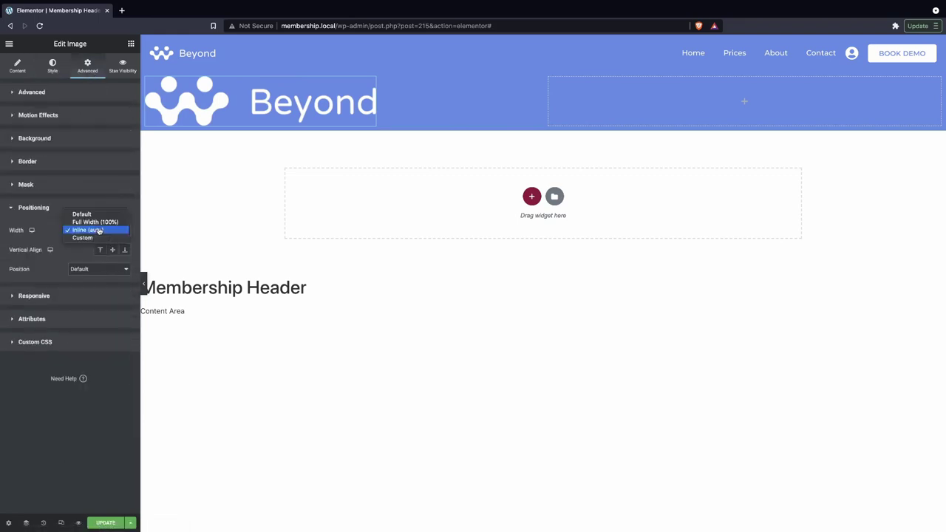
left_click(82, 237)
left_click_drag(13, 263, 23, 260)
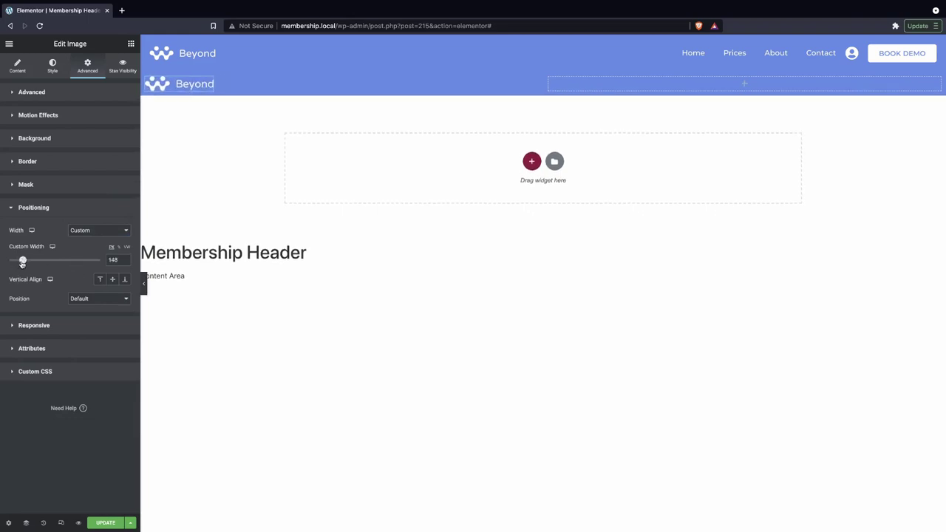
left_click_drag(23, 263, 25, 263)
Give the new section unlinked padding of 0 px top and bottom and 20 px right and left.
mouse_move(514, 72)
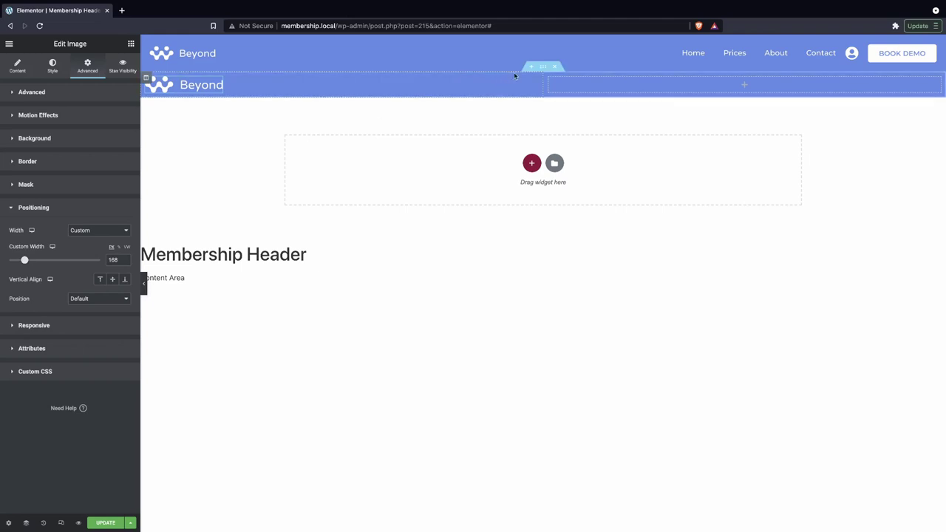
left_click(543, 68)
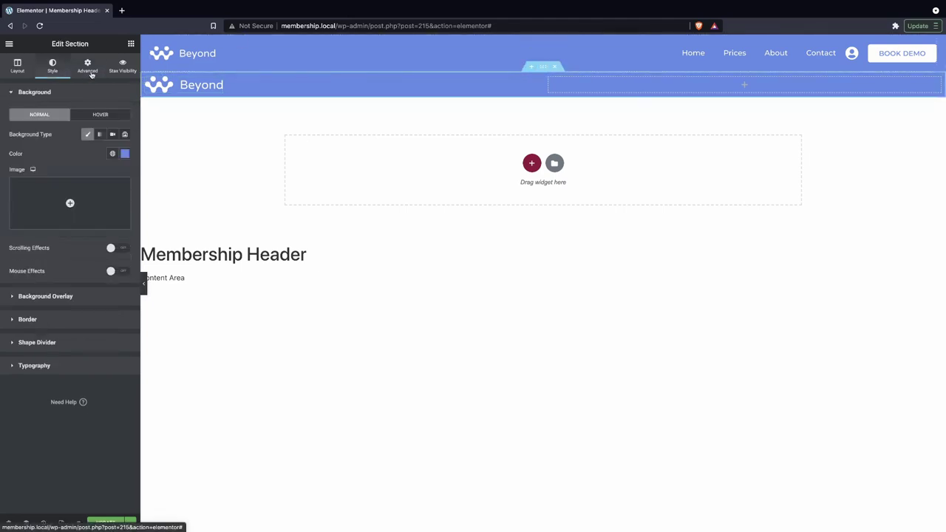
left_click(87, 65)
left_click(92, 162)
type("0")
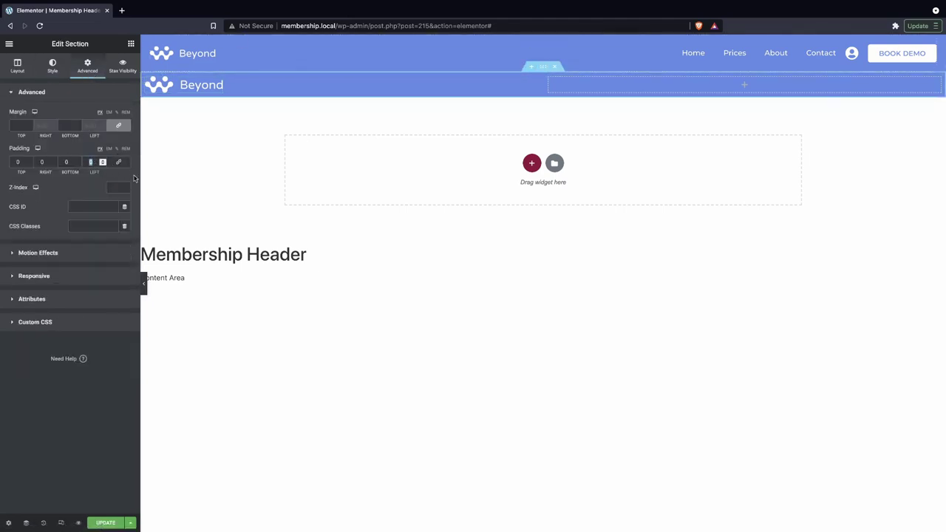
type("20")
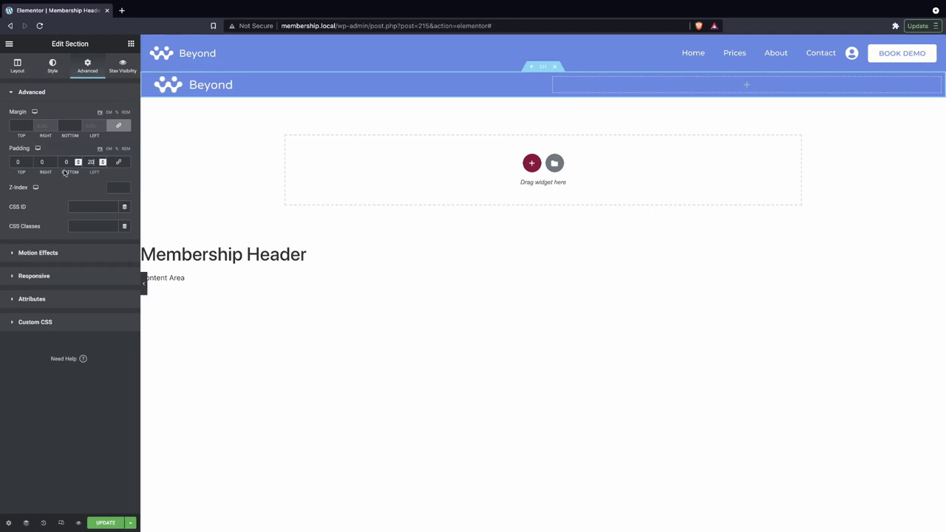
double_click(35, 163)
type("20")
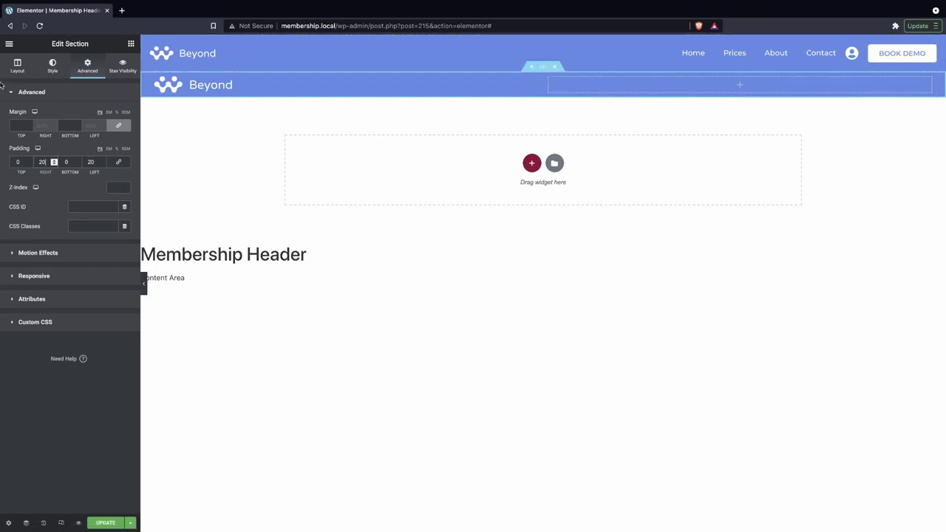
Set the new section's columns gap to No Gap.
left_click(17, 65)
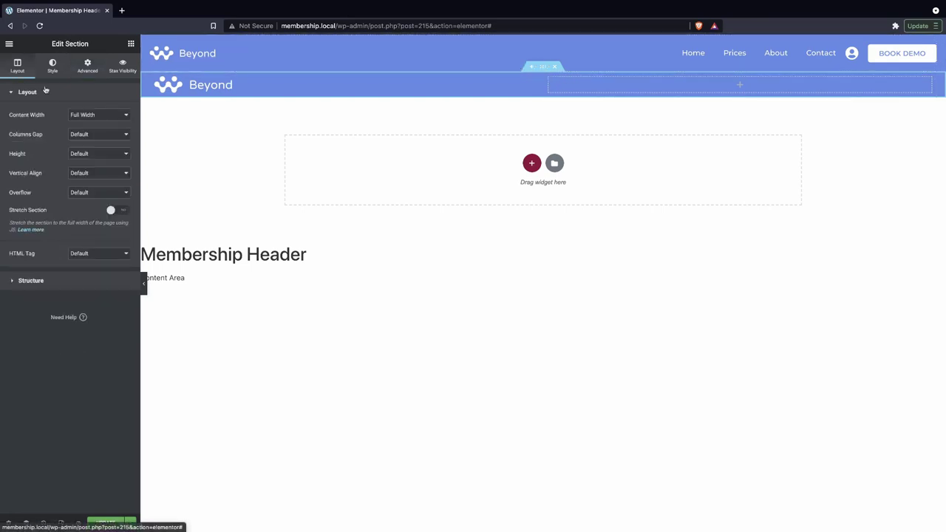
left_click(96, 133)
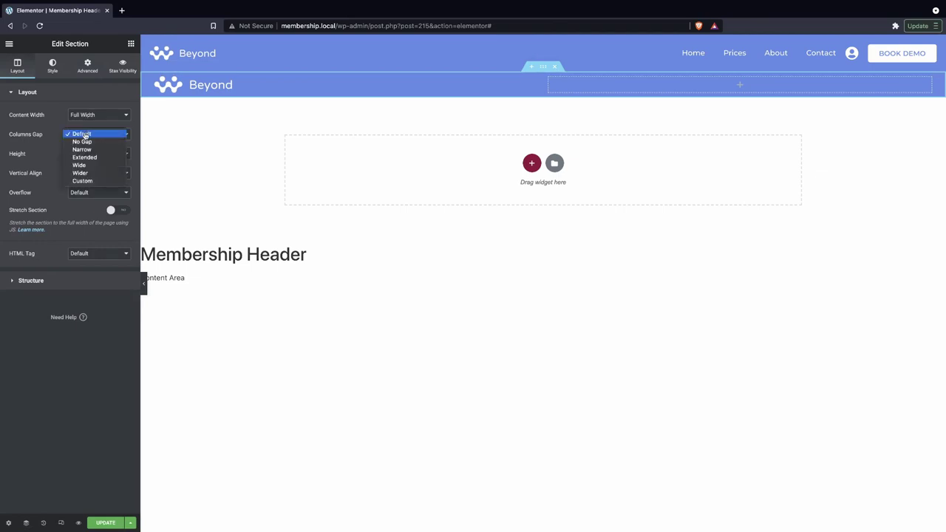
left_click(83, 141)
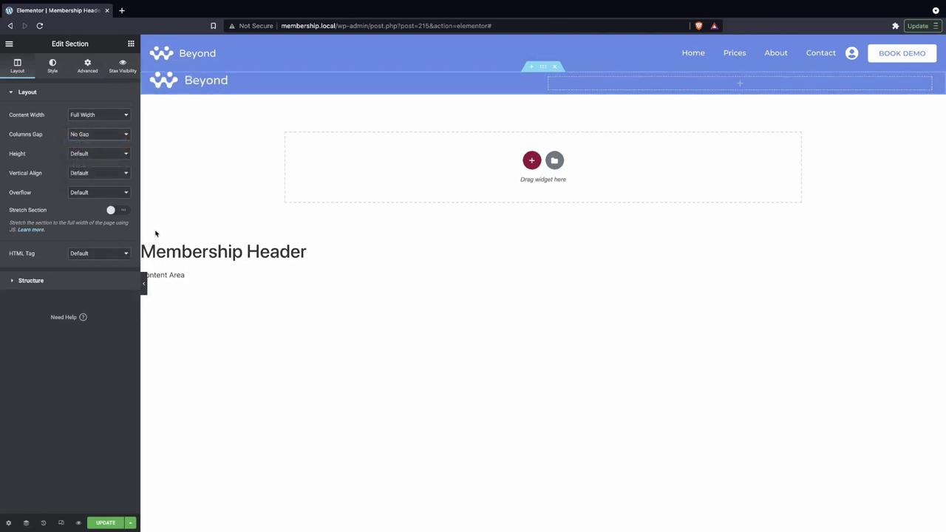
Show the Navigator and rename the first section as Header.
left_click(26, 523)
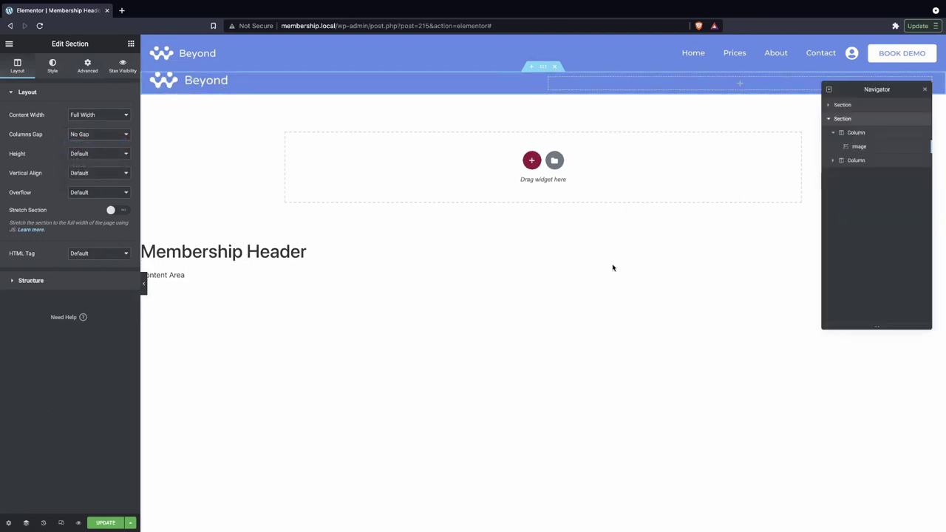
left_click(842, 105)
double_click(842, 105)
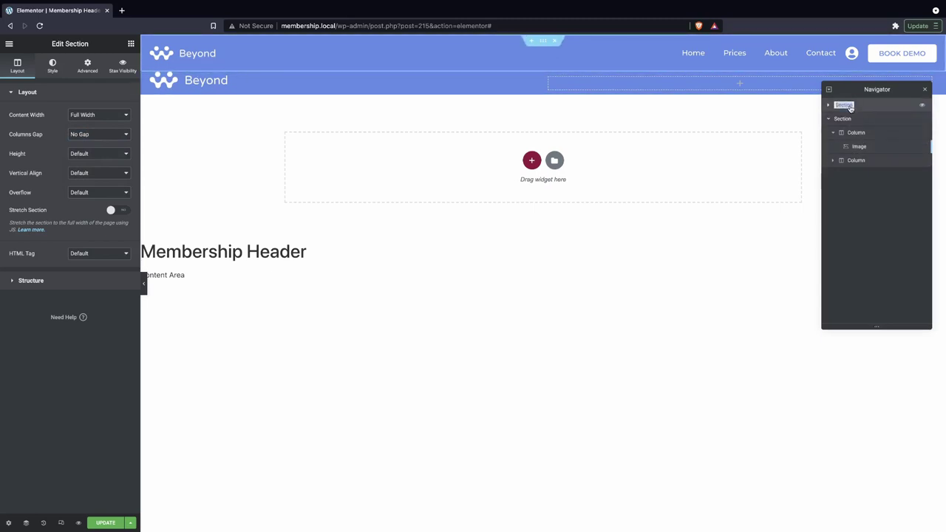
key("BackSpace")
Rename the second section as Membership Header in the Navigator and collapse it.
left_click(840, 119)
double_click(843, 119)
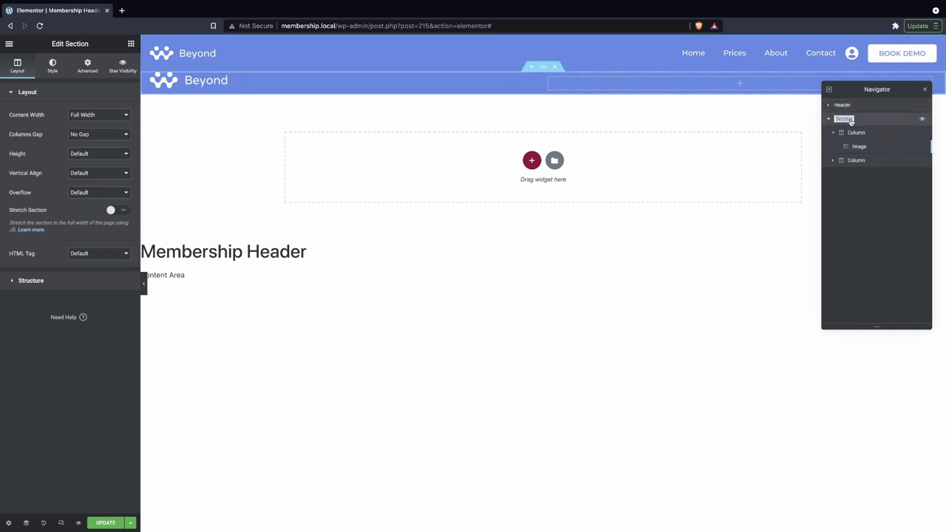
key("BackSpace")
type("Membership Header")
key("Return")
left_click(829, 119)
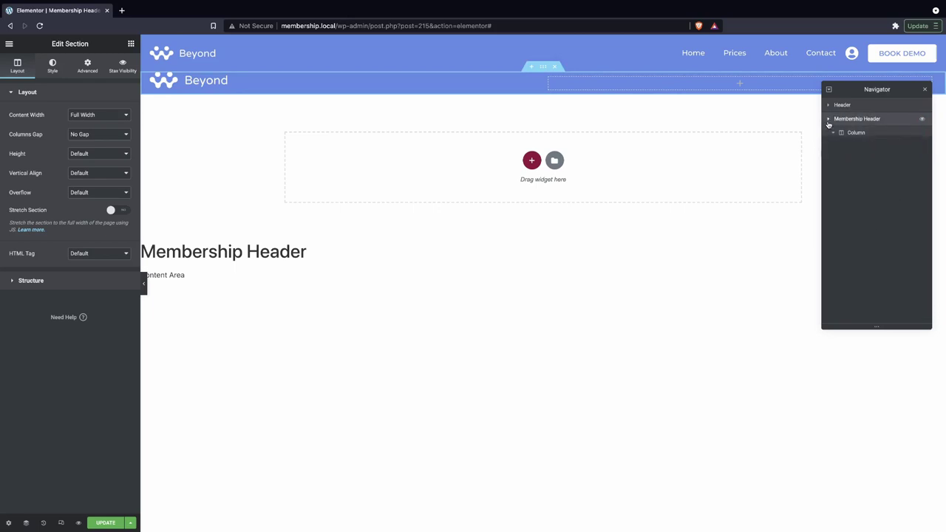
left_click(828, 119)
left_click(644, 280)
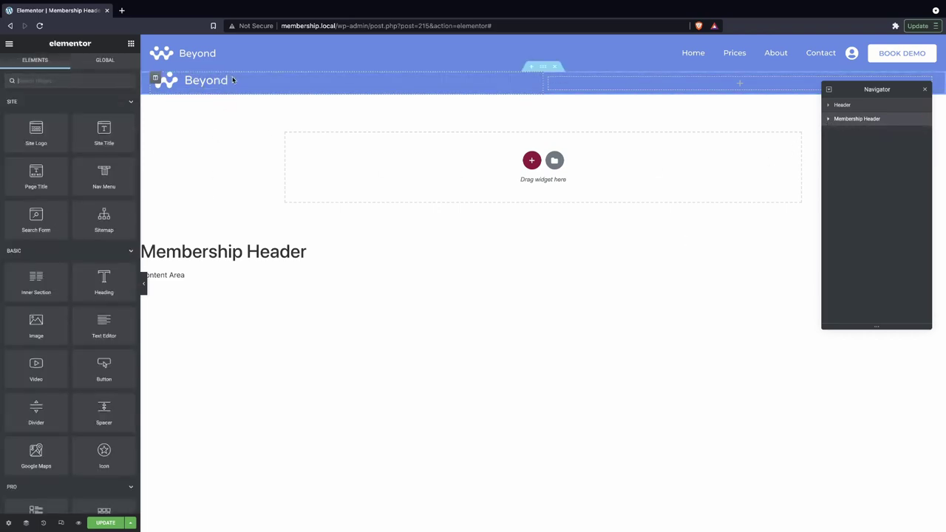
Set the vertical alignment of the Membership Header section's first column to Middle.
left_click(155, 79)
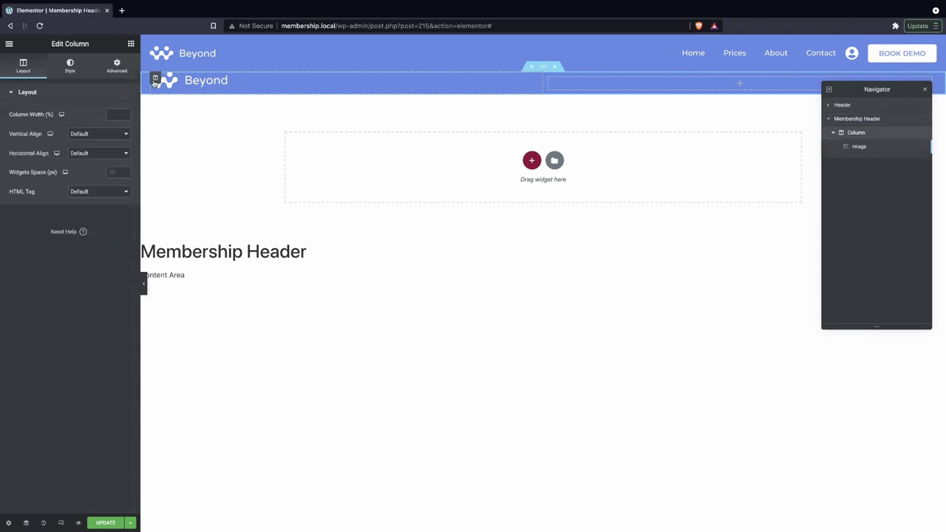
left_click(70, 66)
left_click(24, 67)
left_click(96, 134)
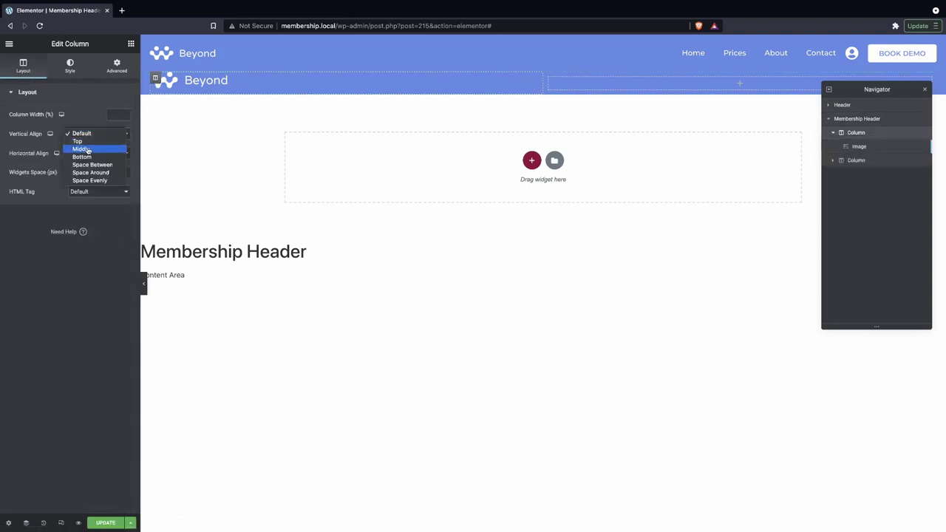
left_click(87, 149)
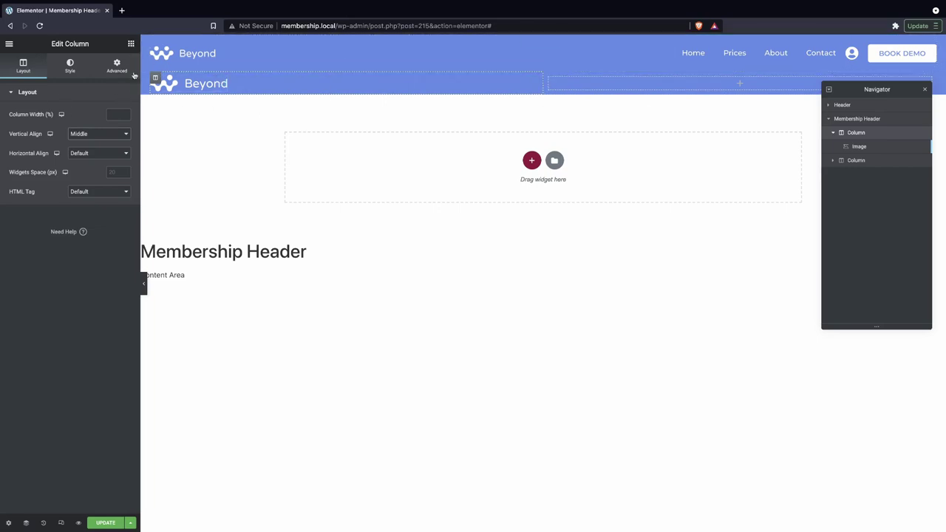
Place a Nav Menu widget in the Membership Header's first column and have it use the Member Menu.
left_click(130, 45)
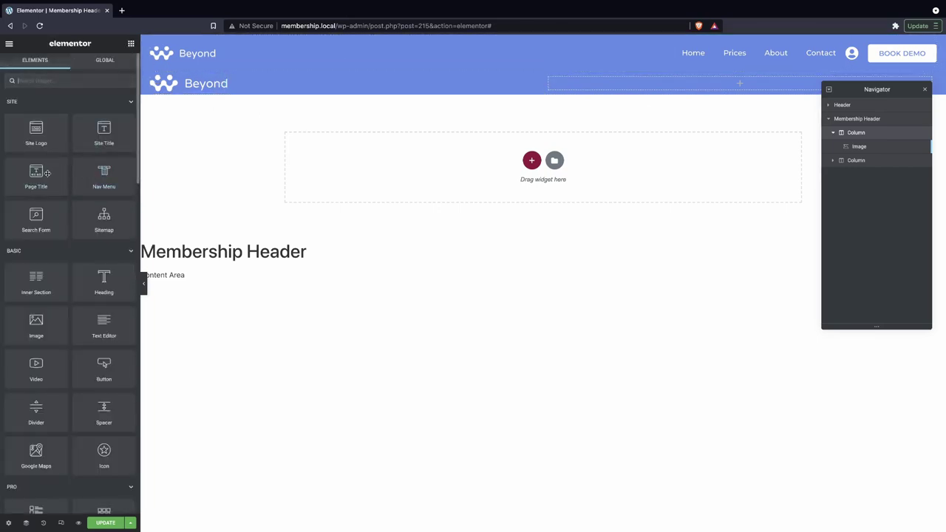
left_click_drag(112, 192, 213, 78)
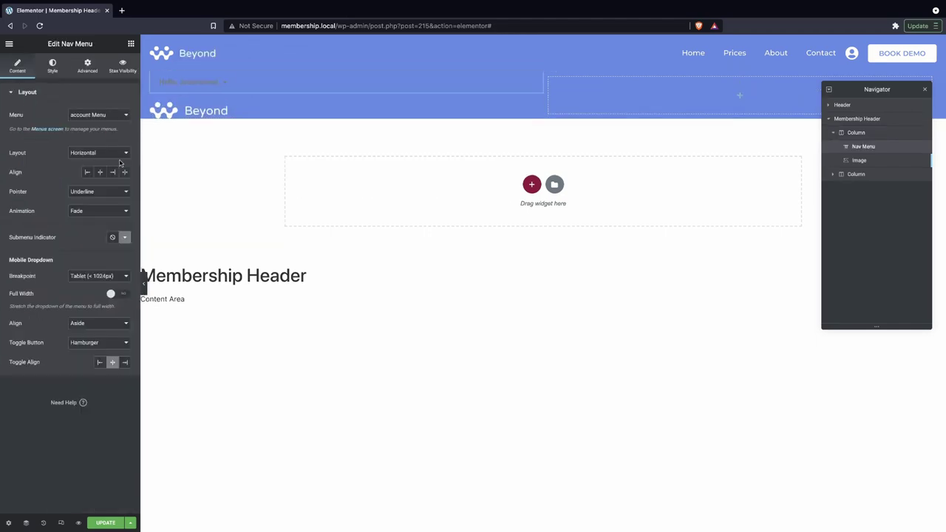
left_click(92, 115)
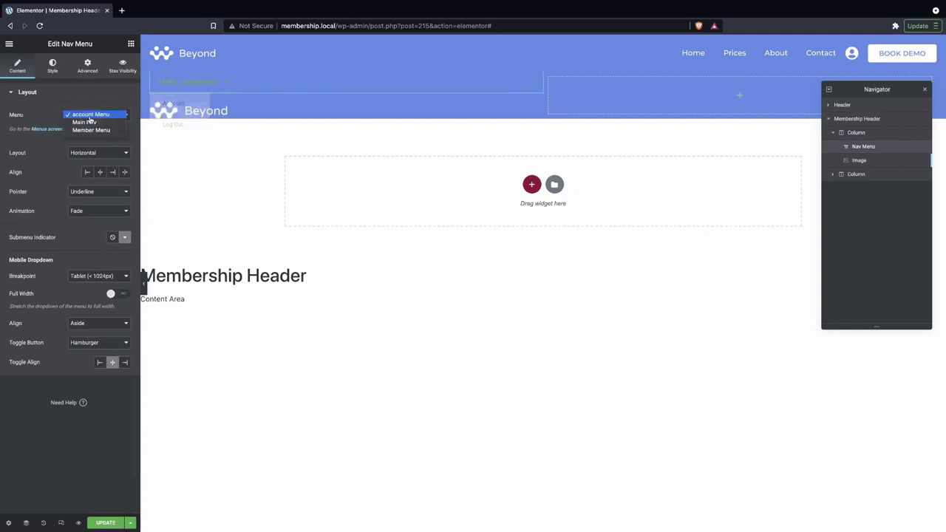
left_click(102, 131)
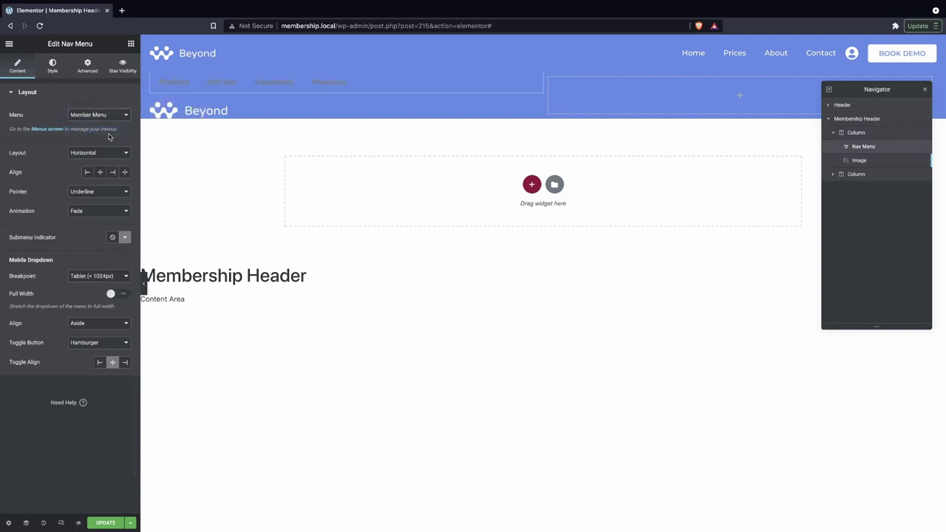
Set the normal text color of the member Nav Menu to white.
left_click(53, 67)
left_click(125, 153)
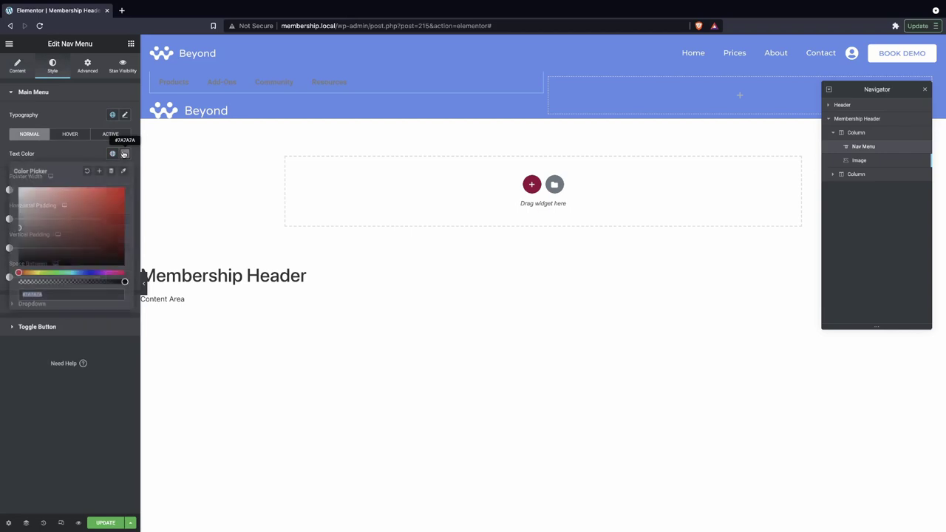
left_click(68, 158)
Set the member Nav Menu's positioning width to Inline (auto) so it shares a row with the logo.
left_click(87, 65)
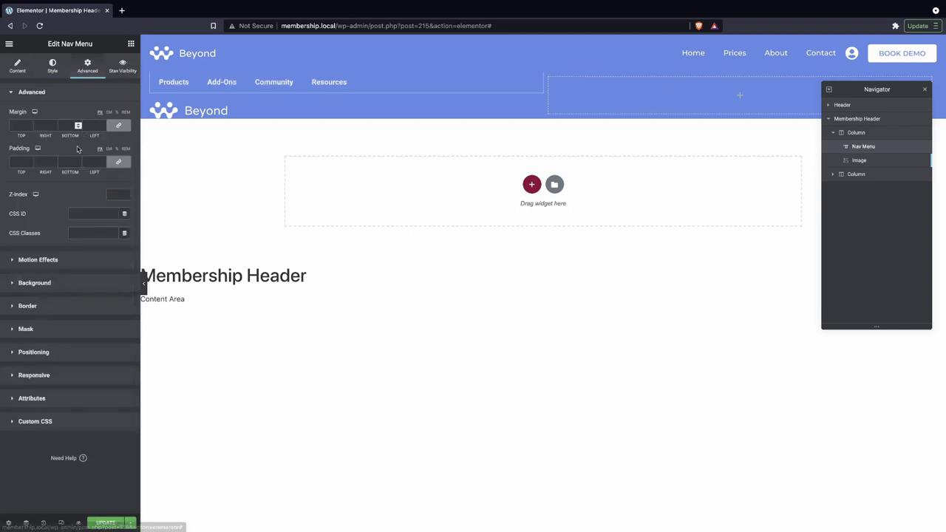
left_click(55, 351)
left_click(89, 231)
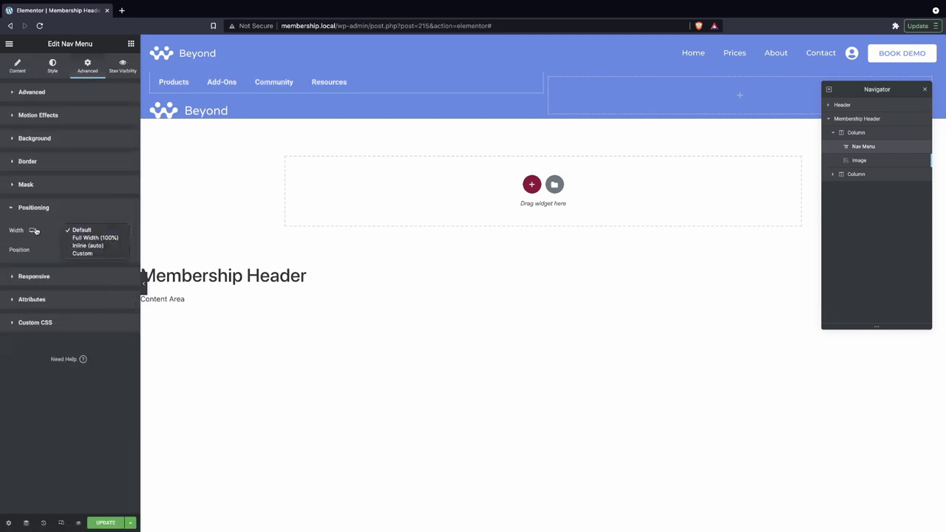
left_click(88, 245)
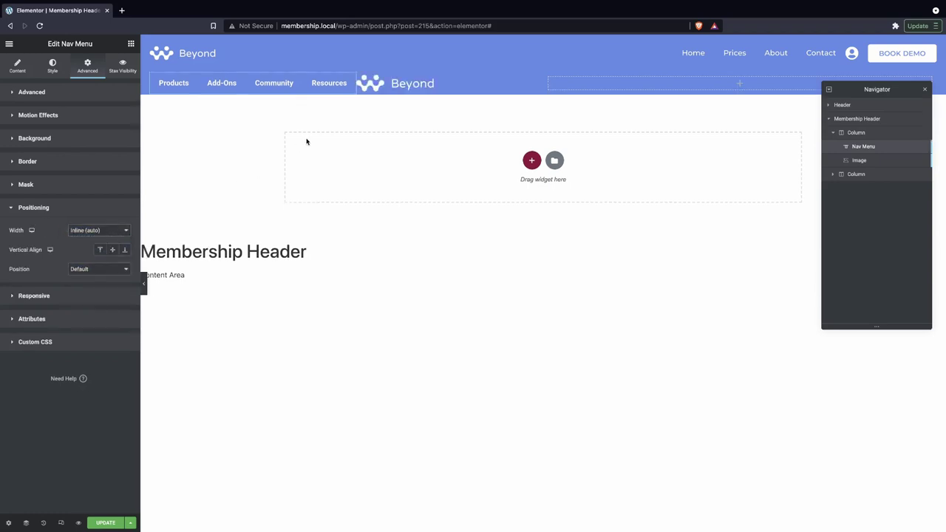
Move the member Nav Menu after the logo and set its typography to Montserrat with weight 500.
left_click_drag(352, 80, 264, 95)
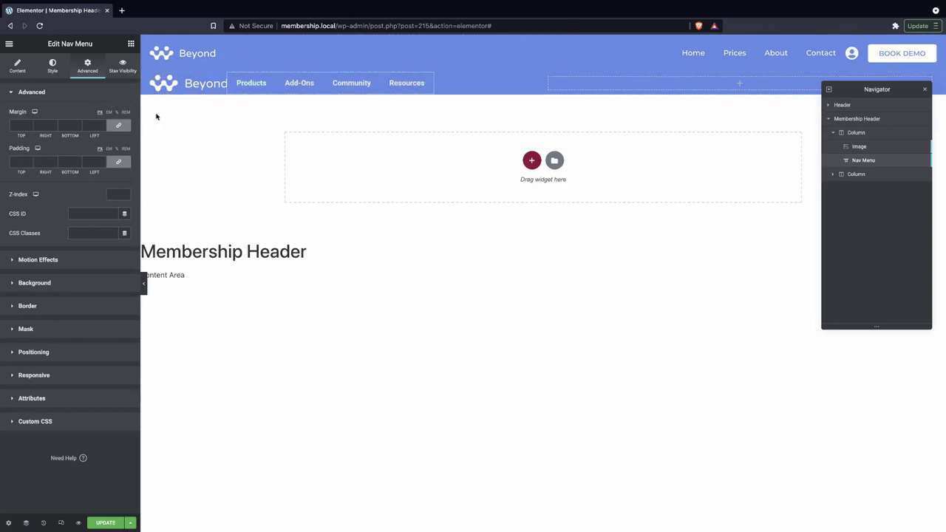
left_click(53, 66)
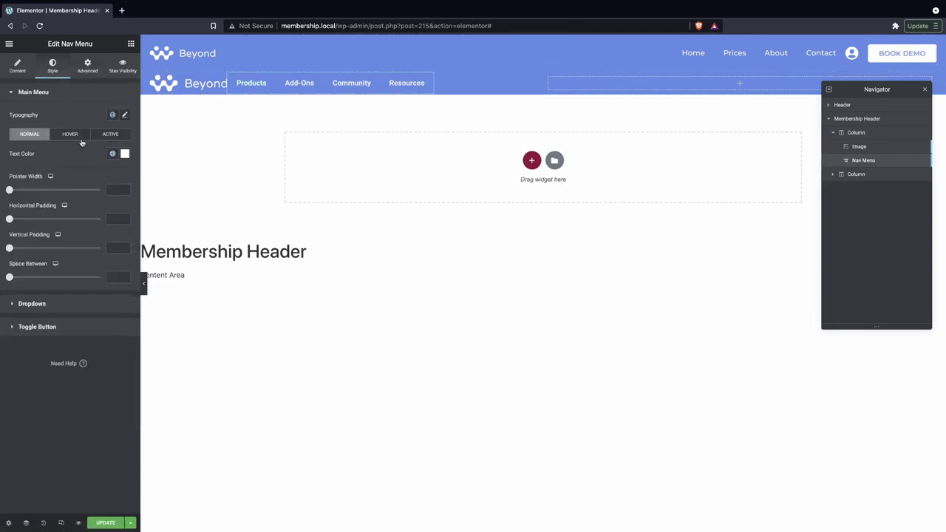
left_click(124, 116)
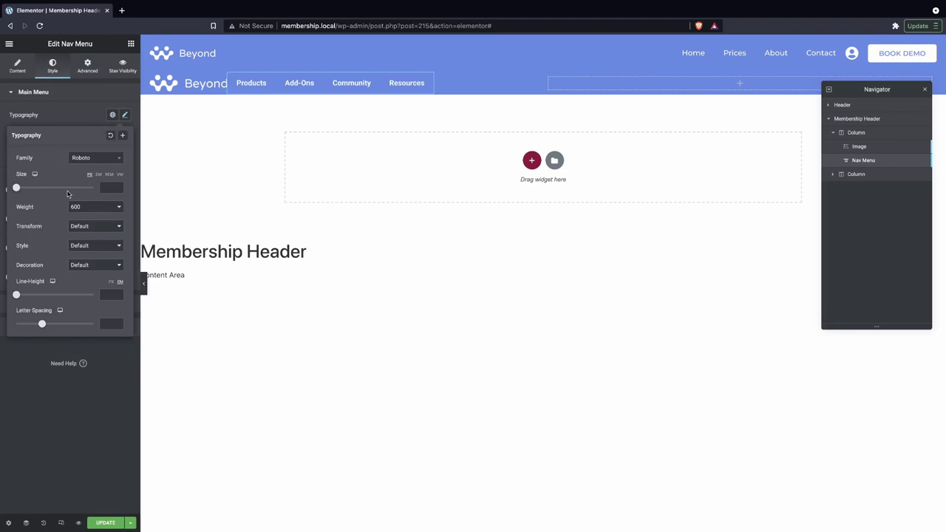
left_click(95, 160)
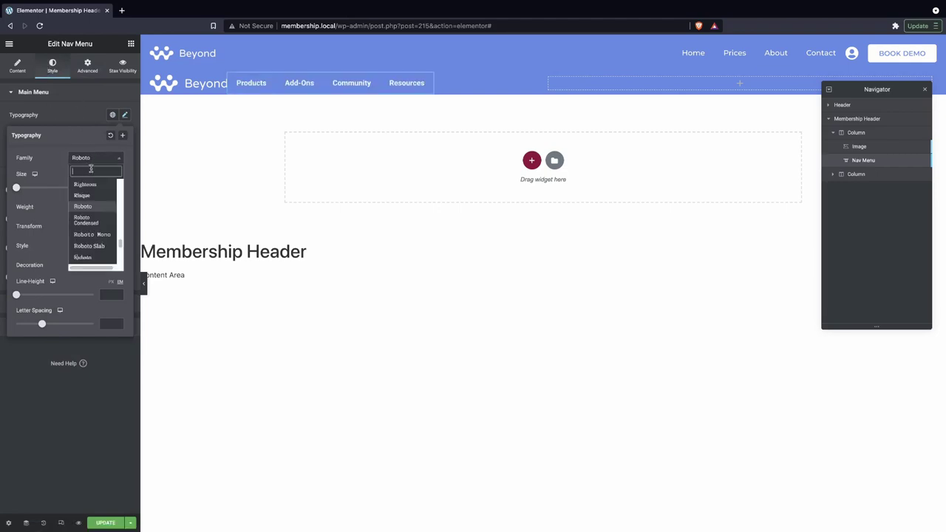
type("mon")
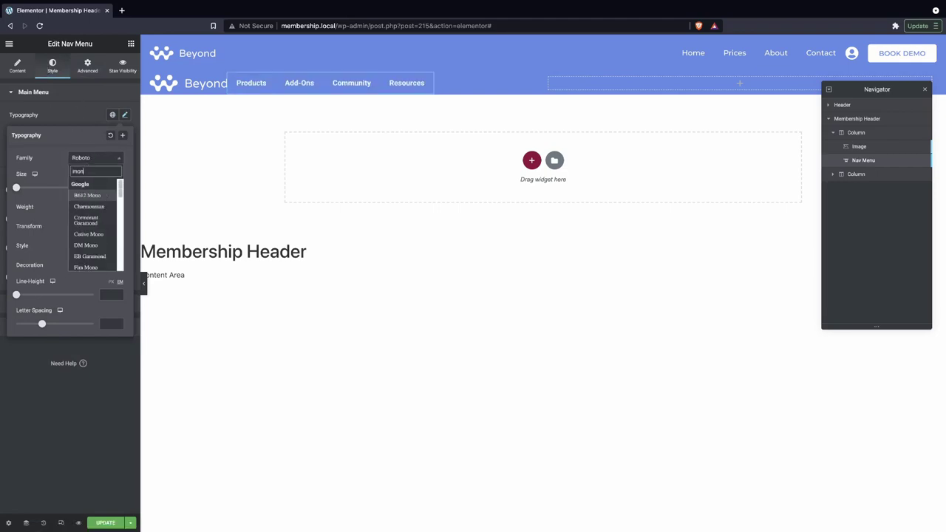
type("t")
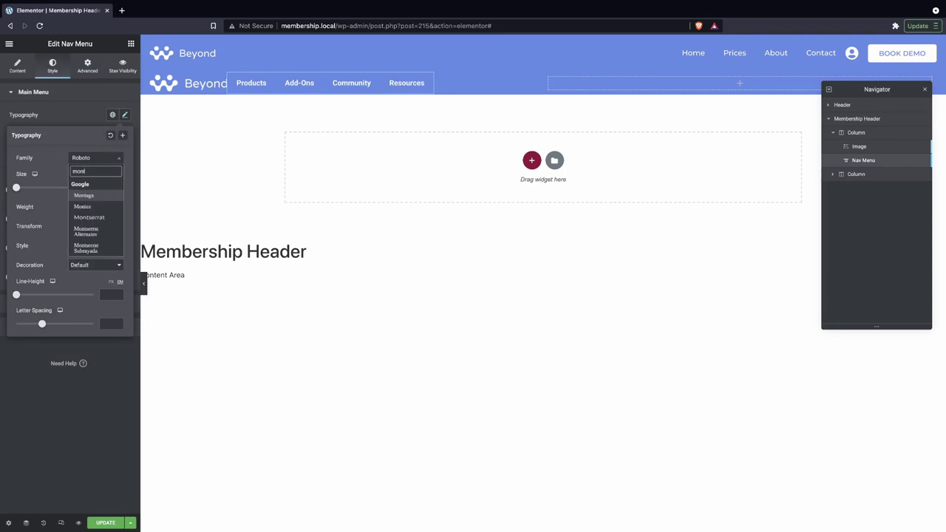
left_click(90, 218)
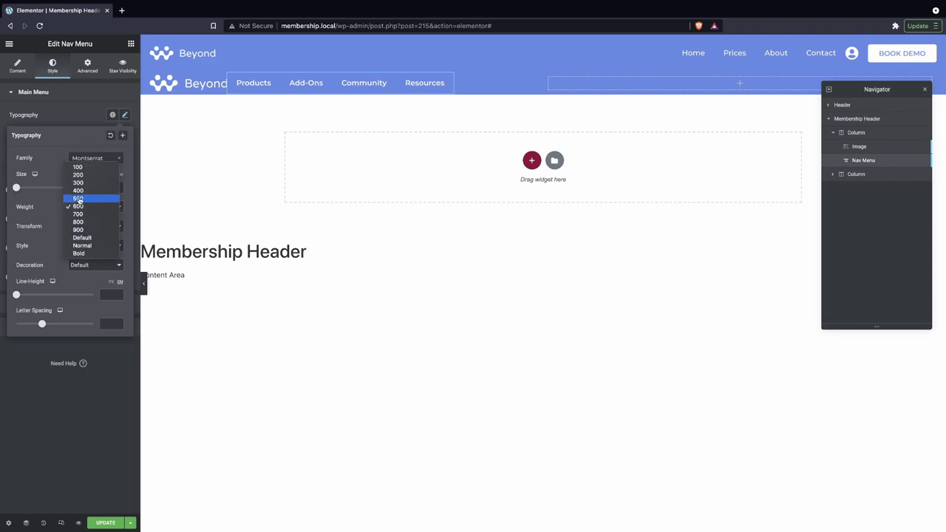
left_click(78, 198)
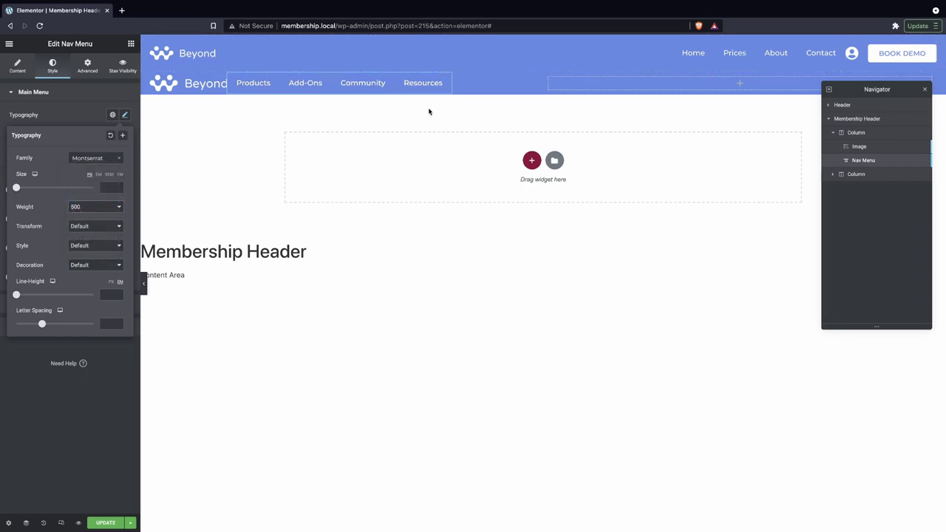
left_click(113, 124)
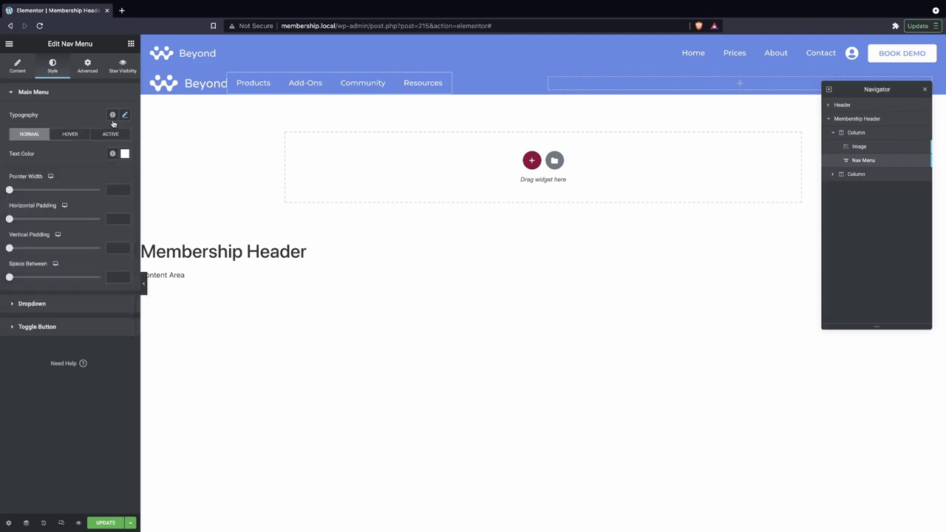
Set the font size of the member Nav Menu's typography to 15 px.
left_click(126, 116)
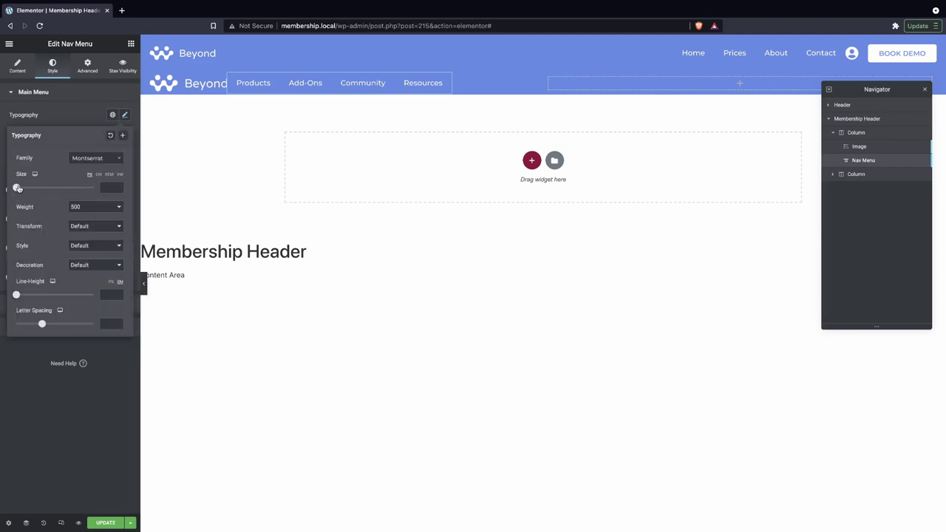
left_click_drag(18, 188, 21, 188)
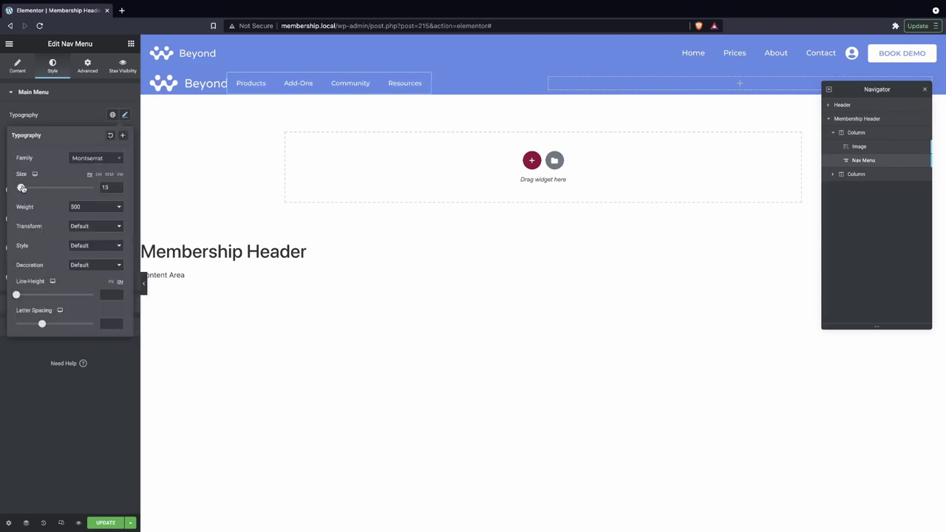
left_click(117, 187)
left_click(118, 187)
left_click(117, 186)
left_click(117, 186)
left_click(117, 186)
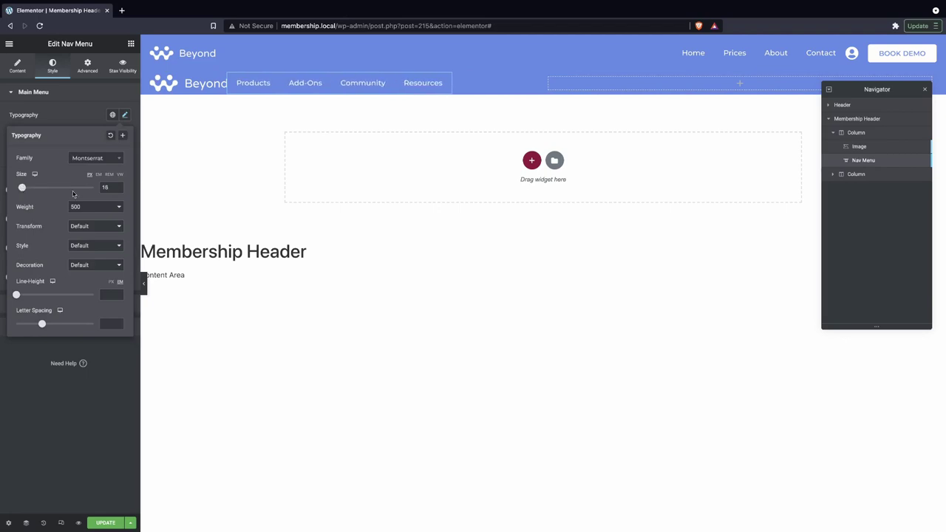
left_click(117, 189)
left_click(118, 190)
left_click(118, 190)
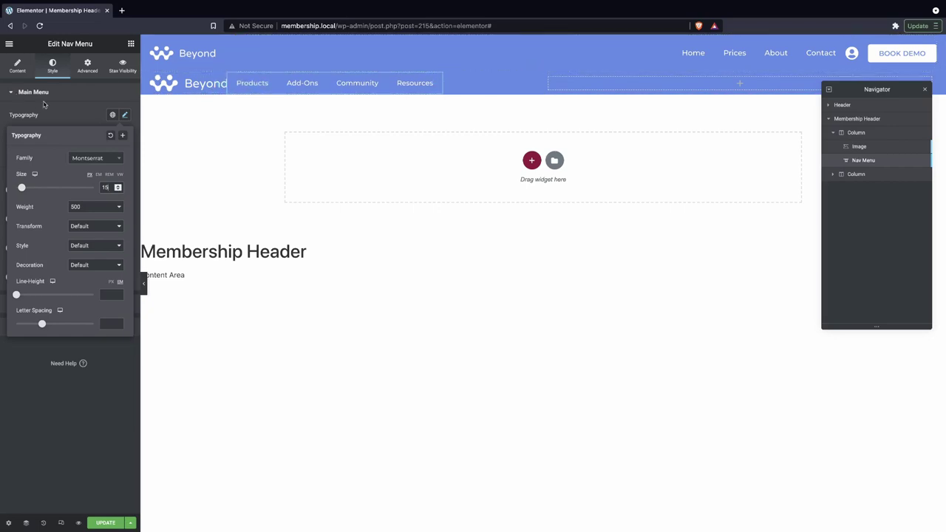
left_click(65, 94)
left_click(60, 94)
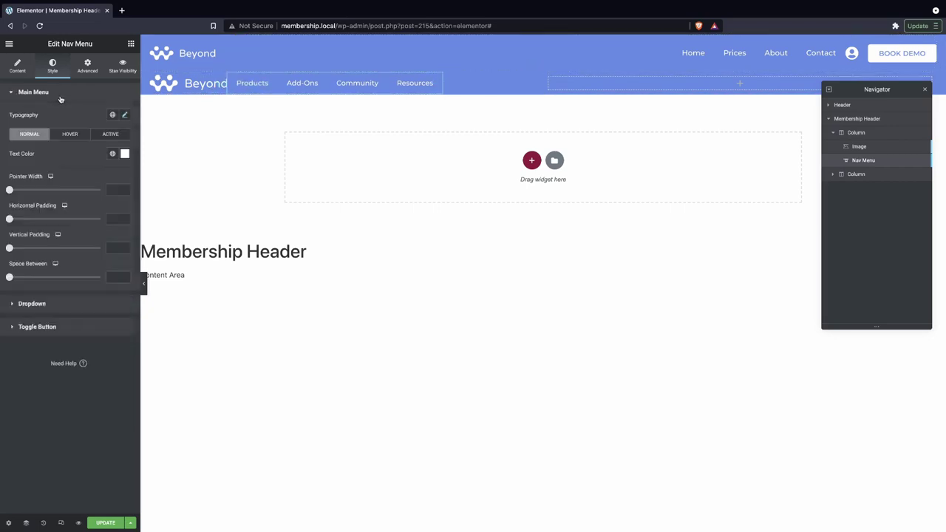
Set both the hover text color and the hover pointer color of the member Nav Menu to white (#FFFFFF).
left_click(69, 134)
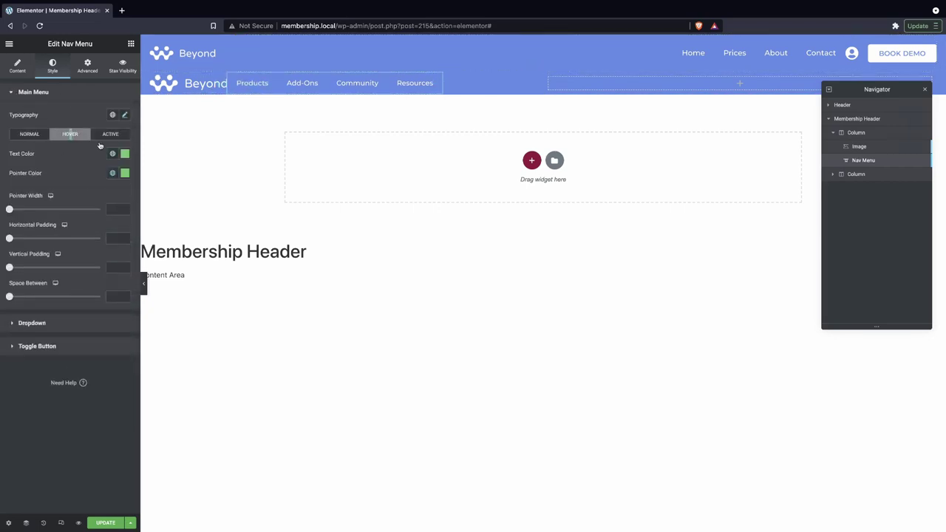
left_click(124, 173)
left_click(111, 187)
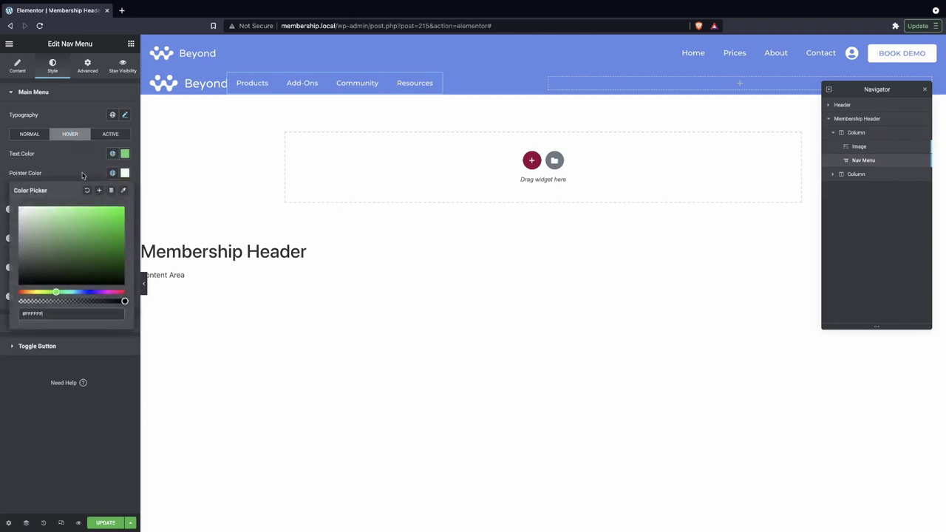
left_click(124, 153)
left_click(86, 171)
left_click(90, 162)
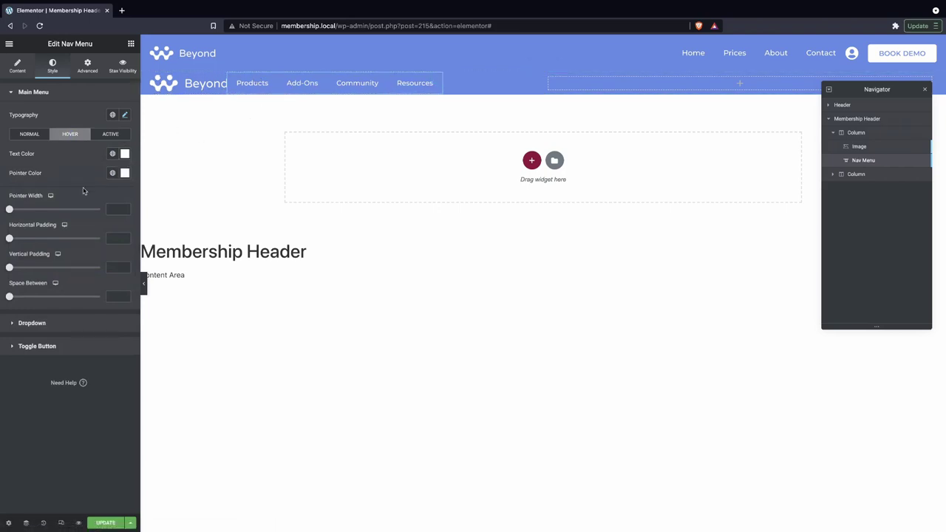
Set the member Nav Menu's pointer width to 1 and its vertical padding to 27.
left_click(125, 207)
left_click_drag(9, 269, 52, 255)
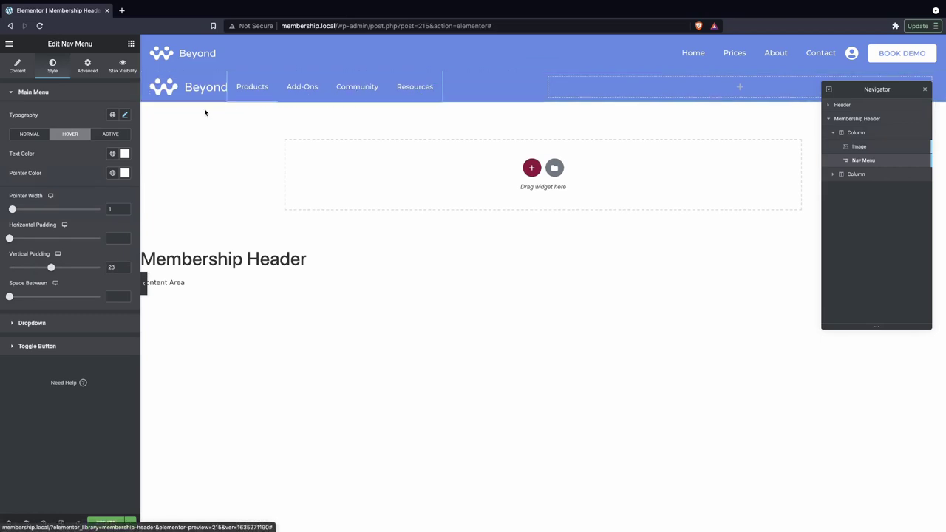
left_click_drag(51, 269, 58, 269)
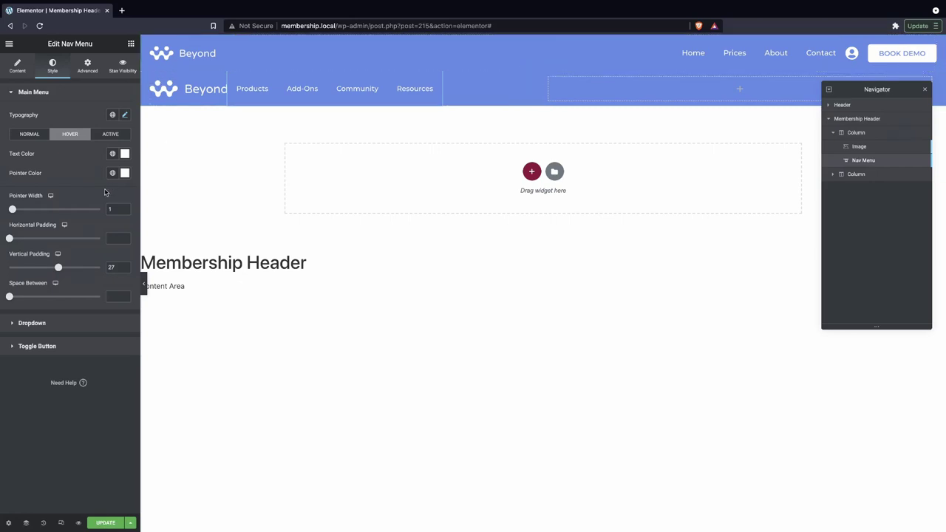
left_click(143, 282)
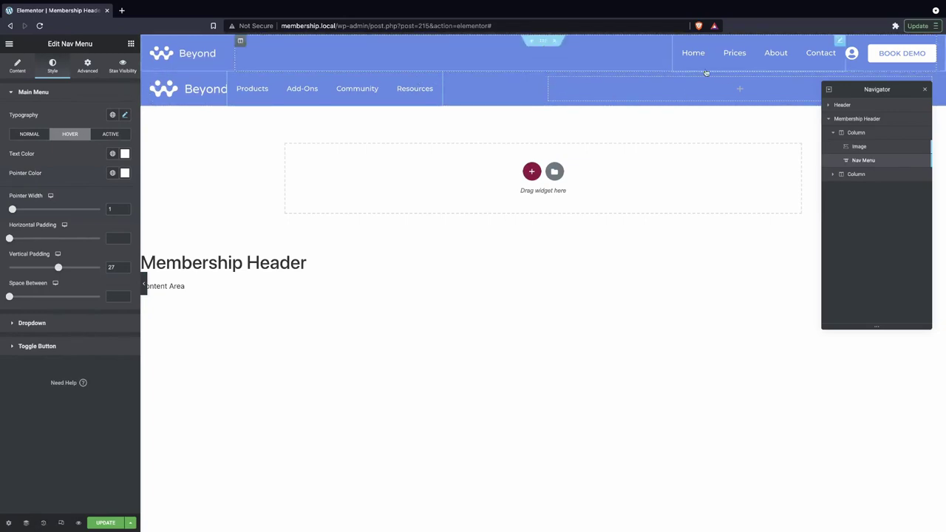
Try vertical padding values of 30 and 25 on the member Nav Menu, and restore it to 27.
double_click(112, 267)
type("30")
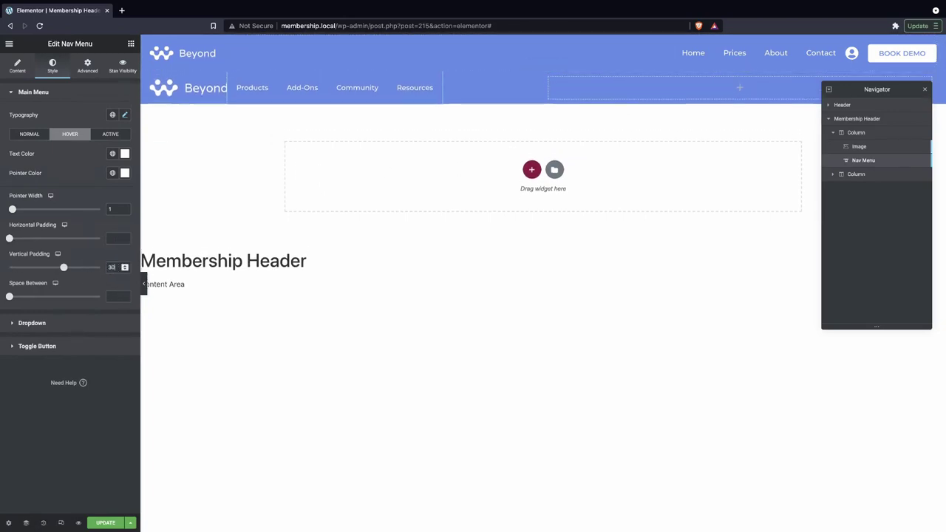
double_click(110, 267)
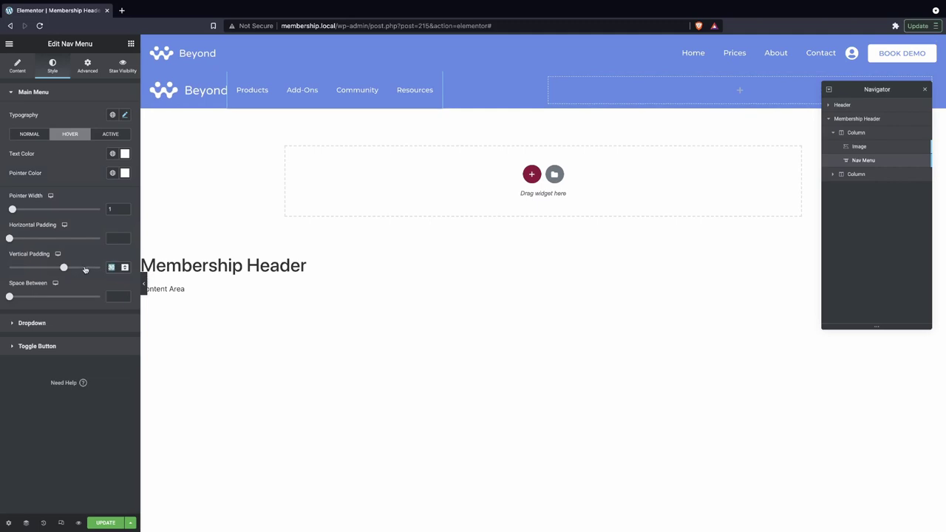
type("20")
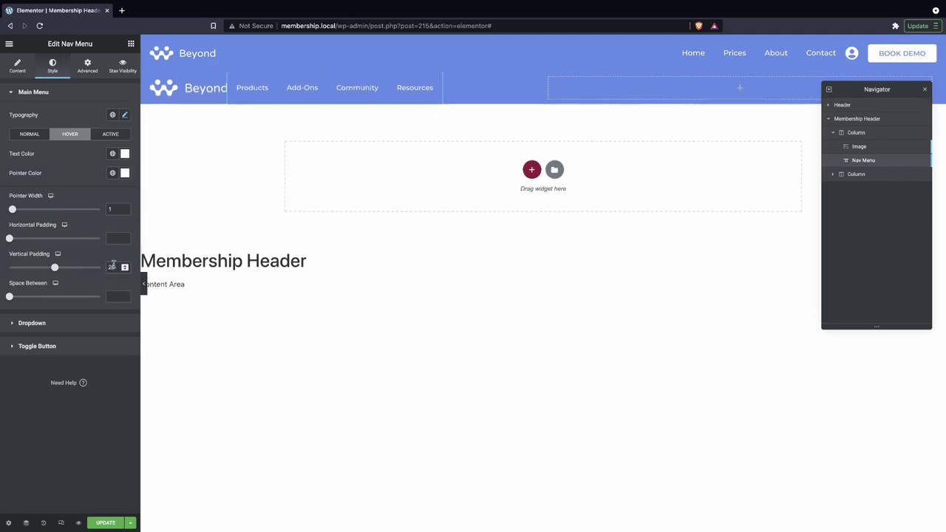
double_click(111, 267)
type("27")
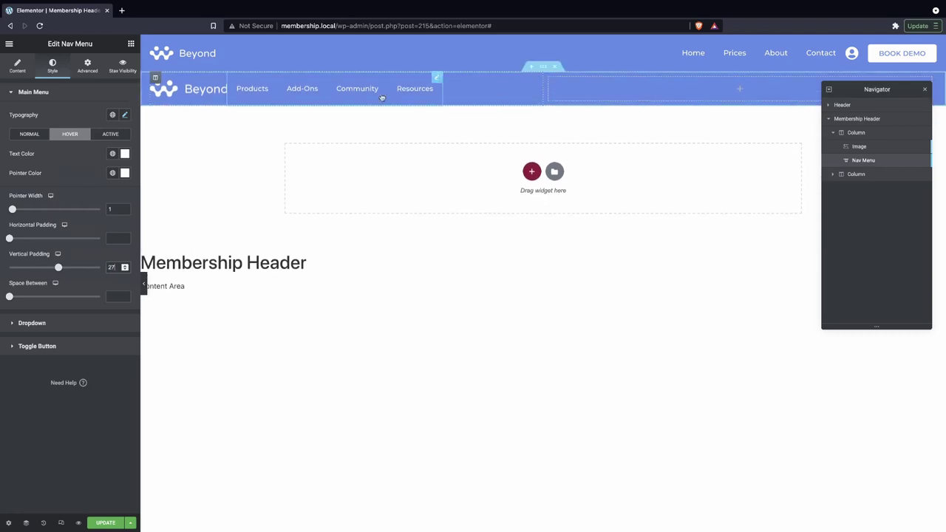
Reduce the custom positioning width of the Membership Header's logo image to 143 px to match the logo above.
mouse_move(220, 88)
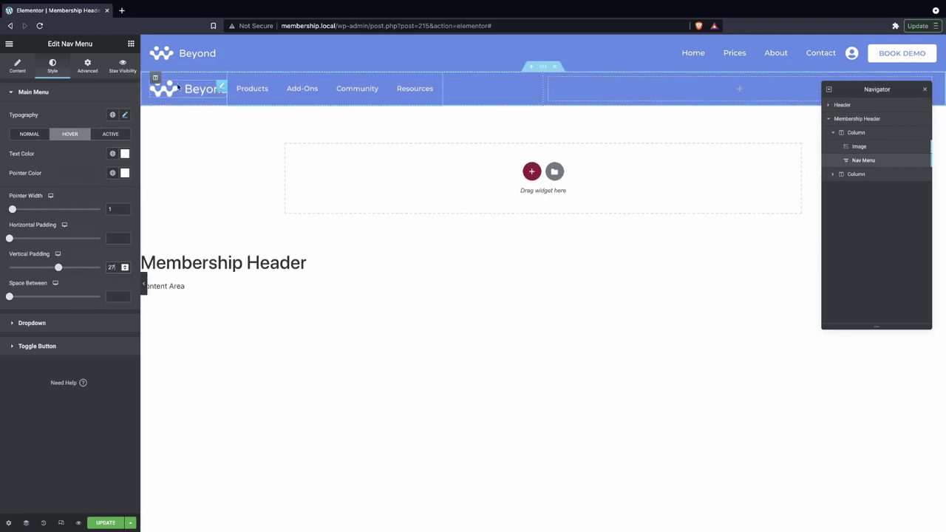
left_click(220, 89)
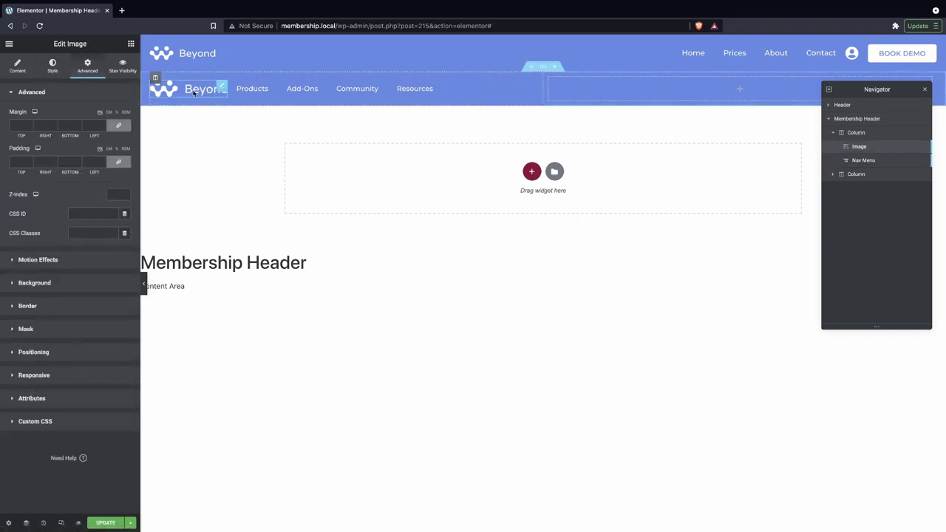
left_click(66, 352)
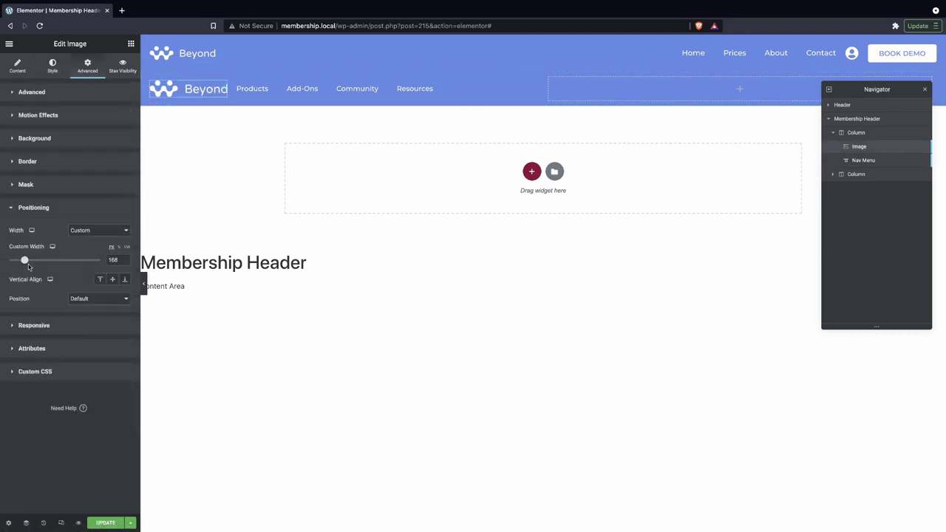
left_click_drag(25, 263, 24, 263)
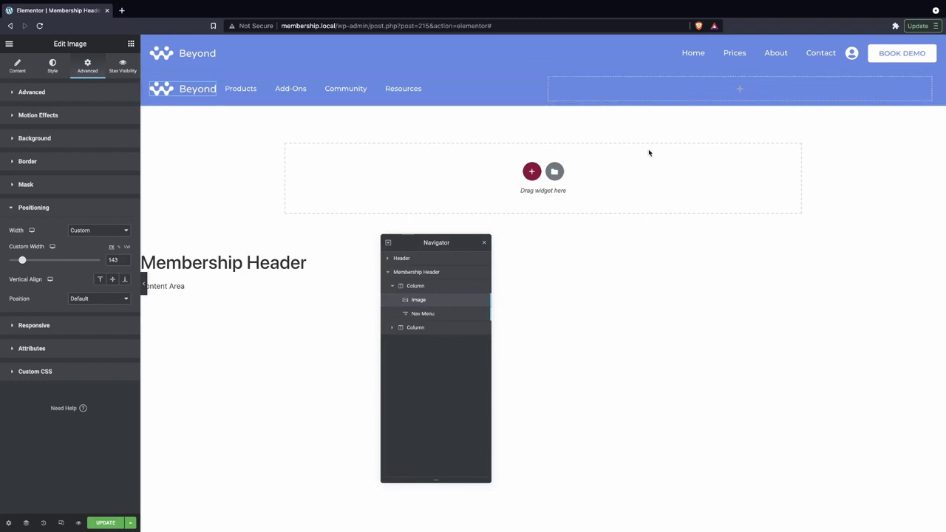
Place an Image widget in the Membership Header's second column and use the dynamic User Profile Picture as its source.
left_click_drag(417, 247, 753, 223)
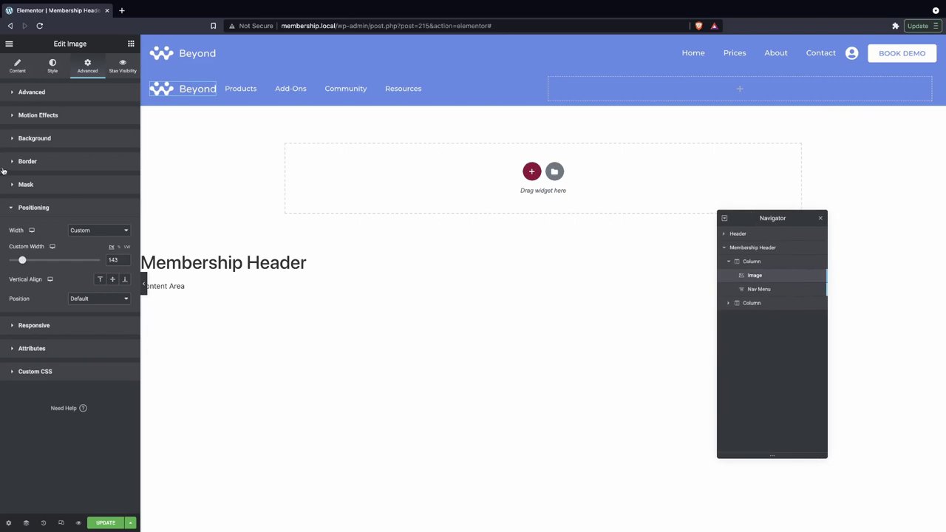
left_click(131, 44)
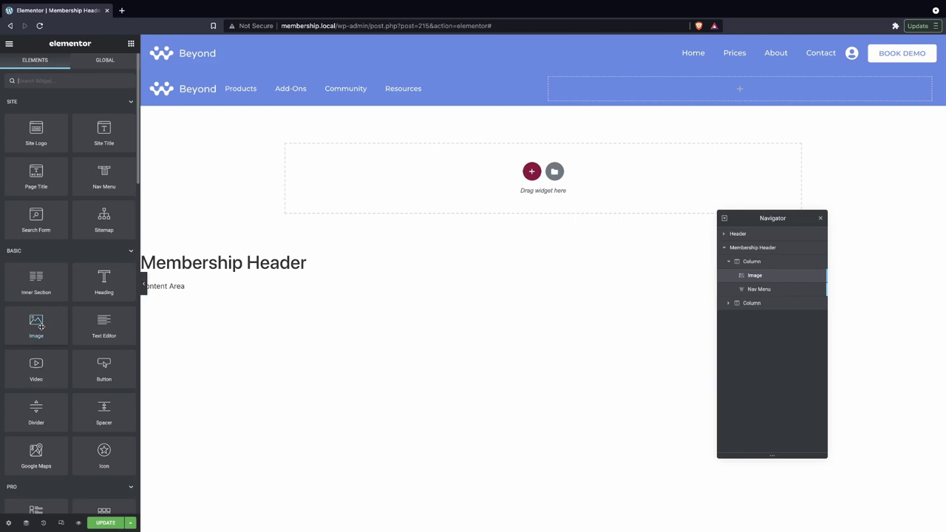
left_click_drag(40, 326, 762, 89)
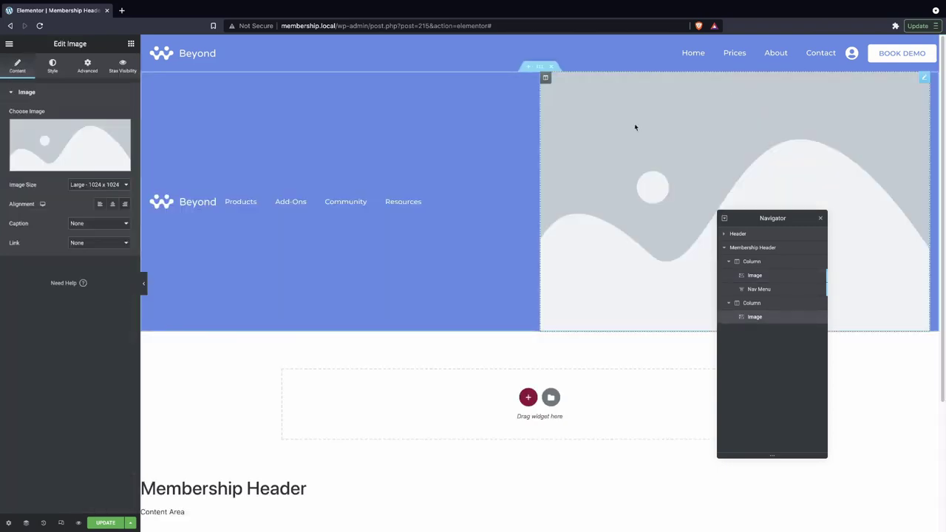
mouse_move(114, 158)
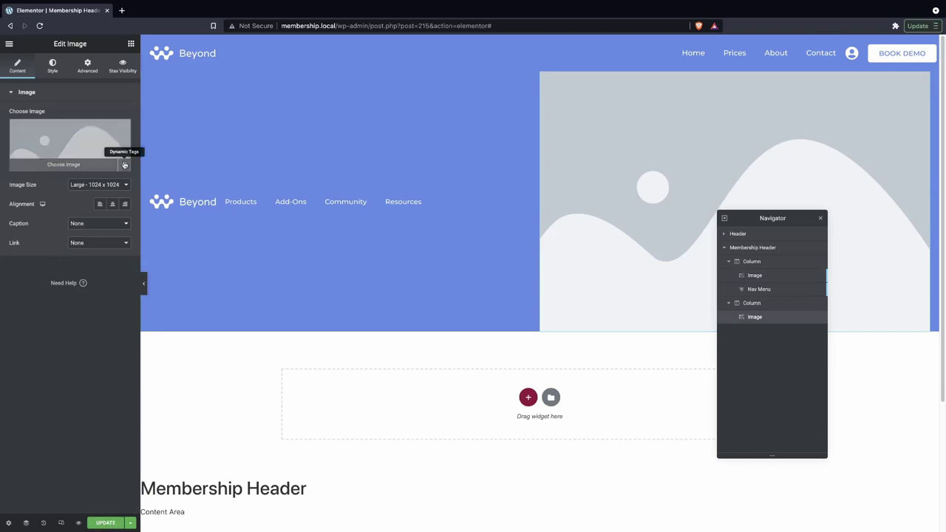
left_click(125, 166)
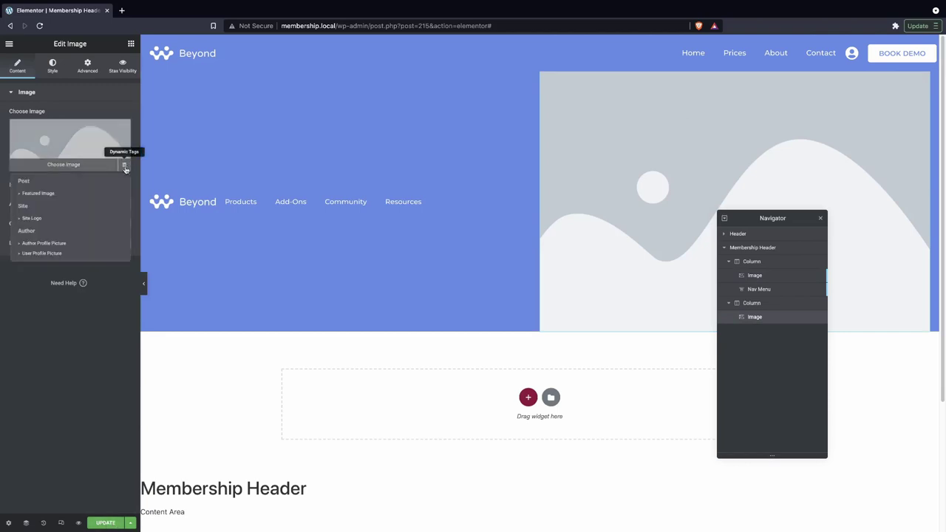
left_click(65, 254)
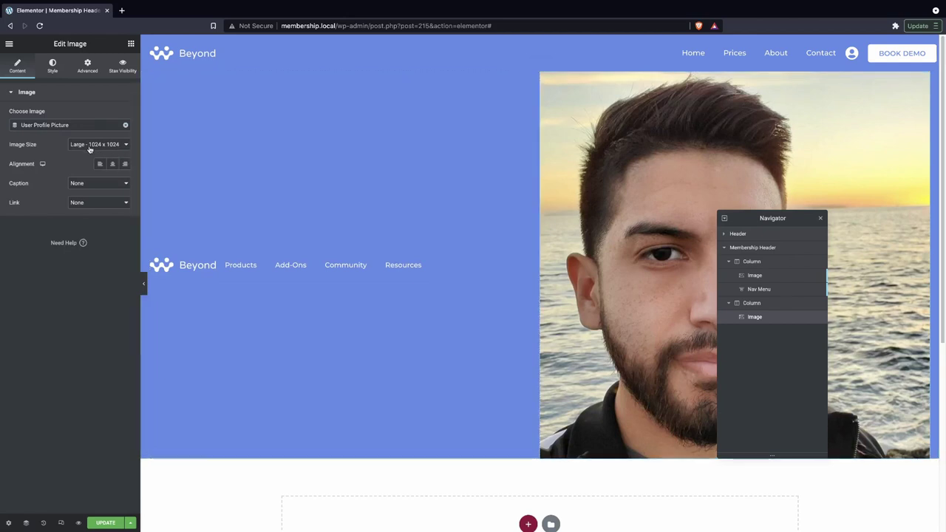
Set the profile picture's border radius to 100 on all corners and its image width to 5%.
left_click(53, 68)
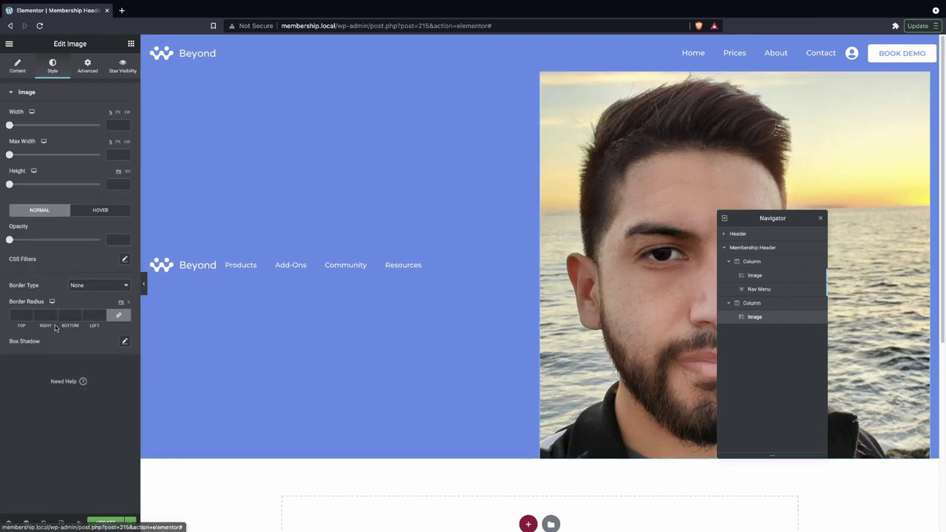
left_click(90, 315)
type("100")
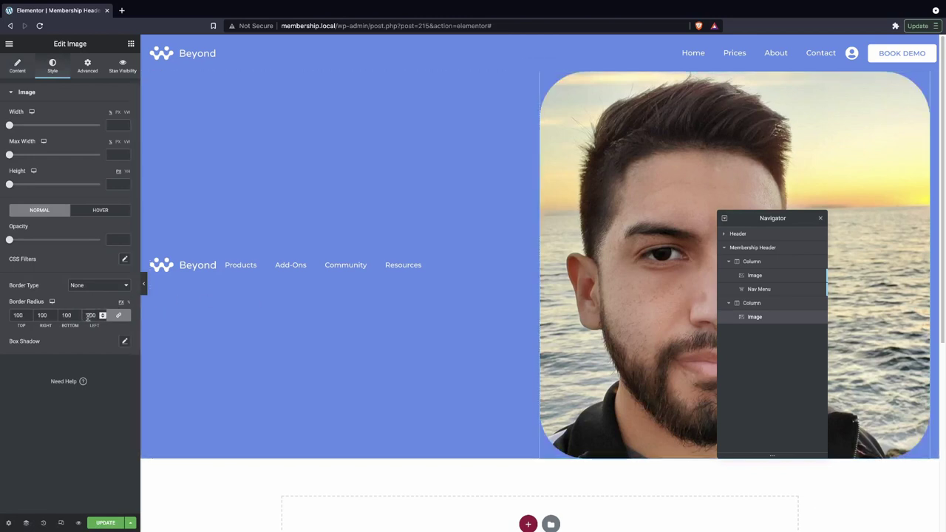
left_click_drag(9, 125, 12, 125)
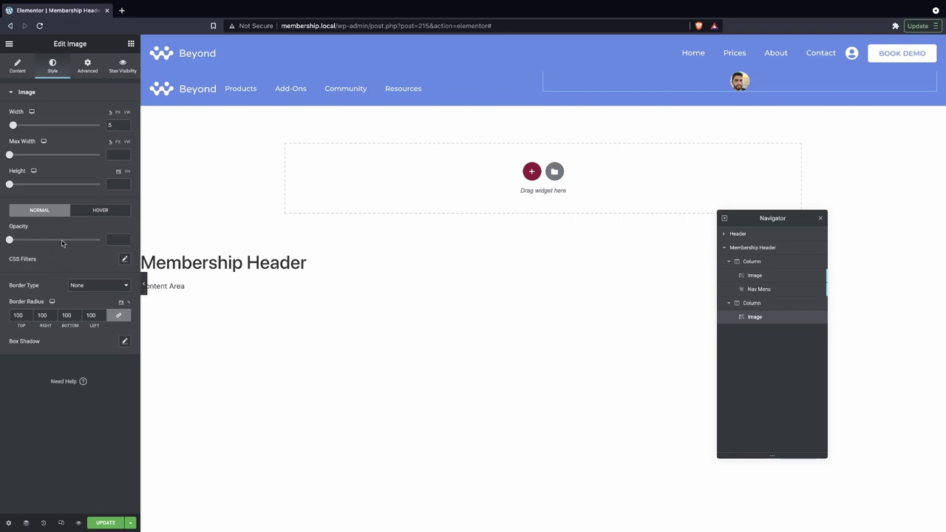
Give the profile picture a solid border in light cyan.
left_click(68, 285)
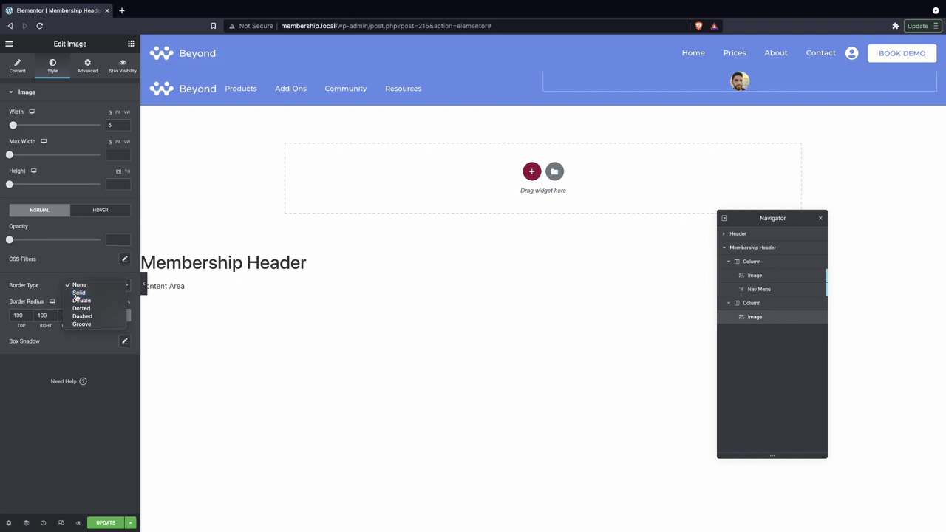
left_click(75, 296)
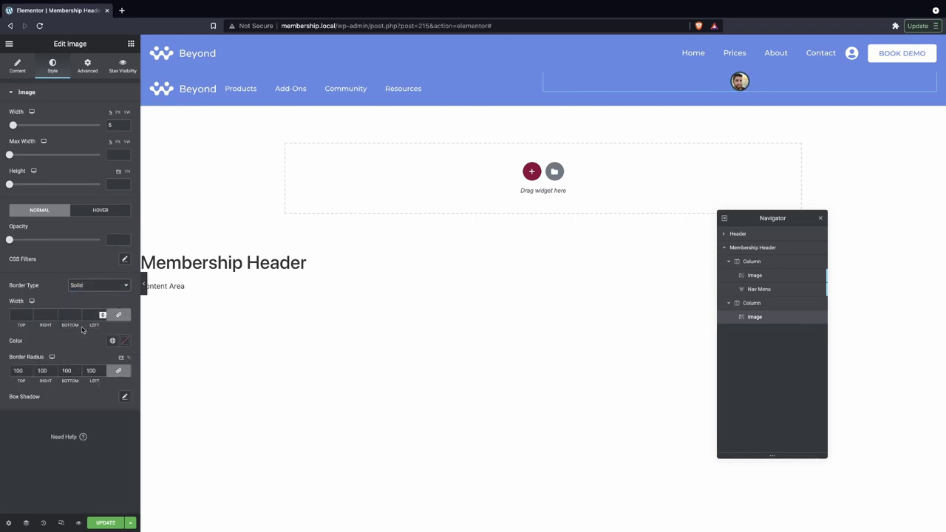
left_click(123, 343)
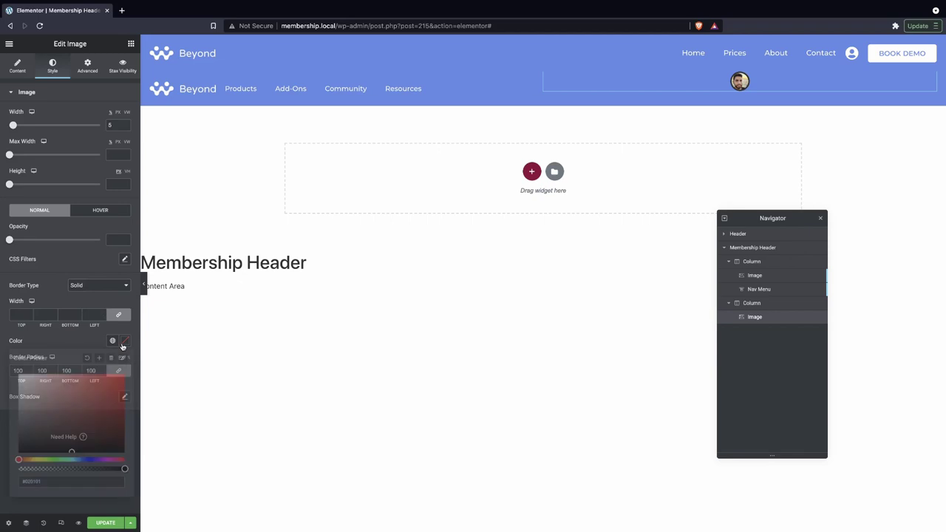
left_click(72, 459)
left_click_drag(74, 444, 82, 345)
left_click(152, 380)
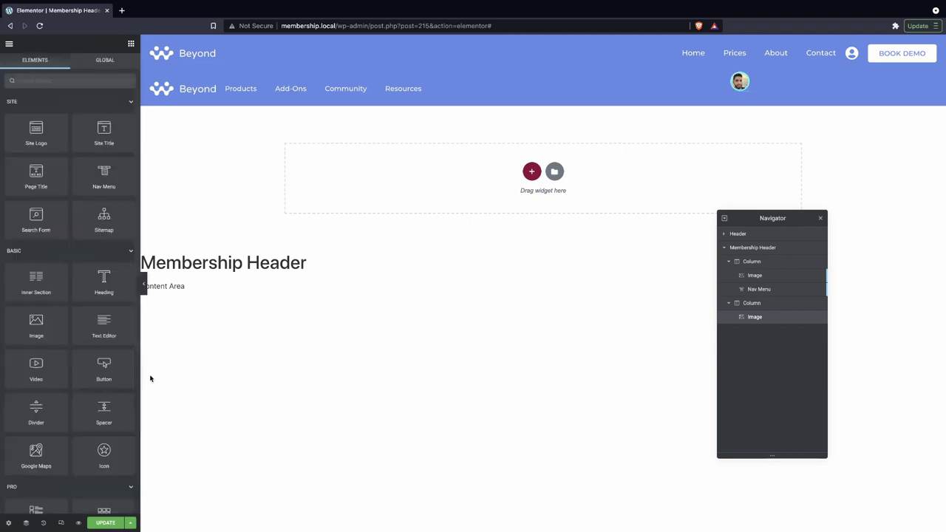
left_click(740, 80)
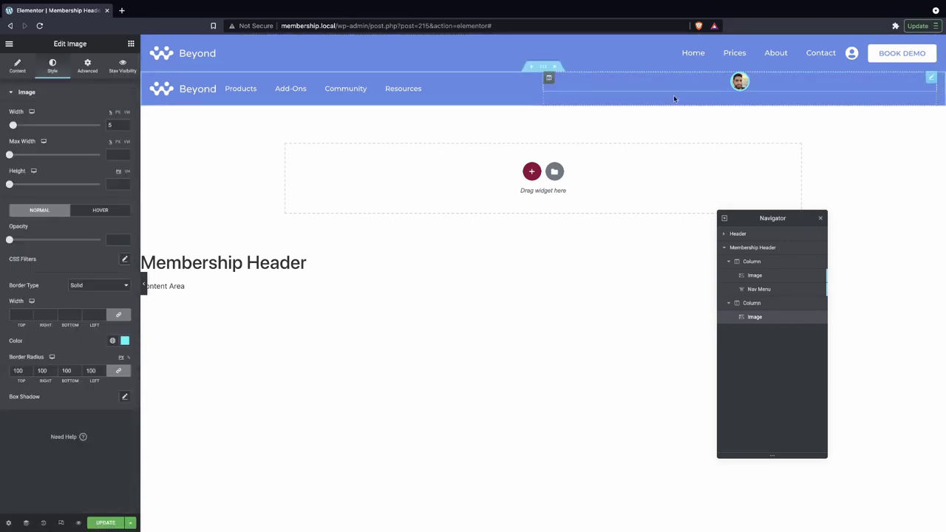
left_click(124, 340)
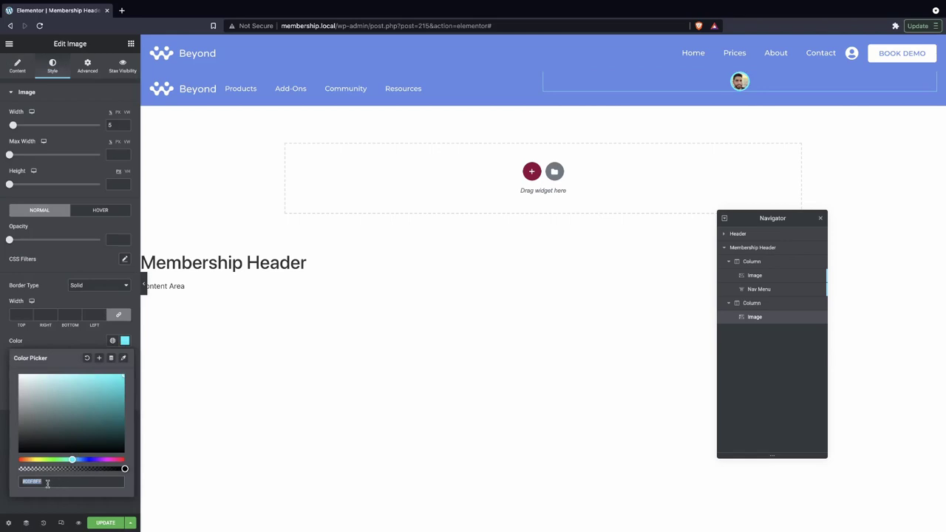
type("#00F8FF")
left_click(74, 345)
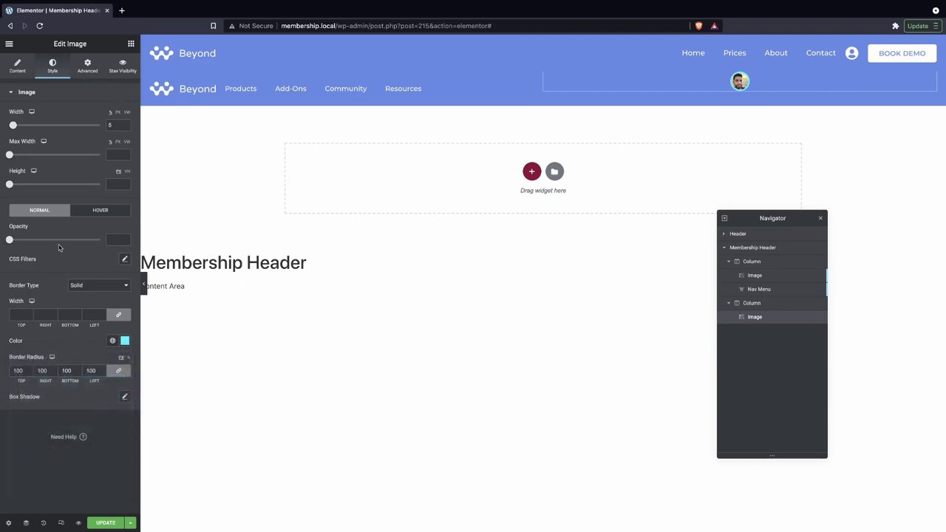
Try the Full Width (100%) and Inline (auto) positioning widths on the profile picture.
left_click(88, 68)
left_click(37, 350)
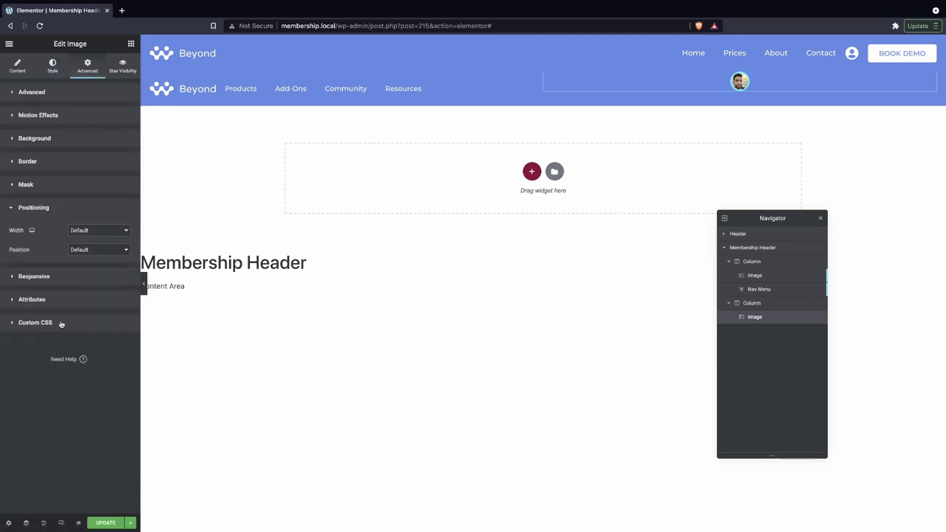
left_click(103, 231)
left_click(96, 238)
left_click(92, 231)
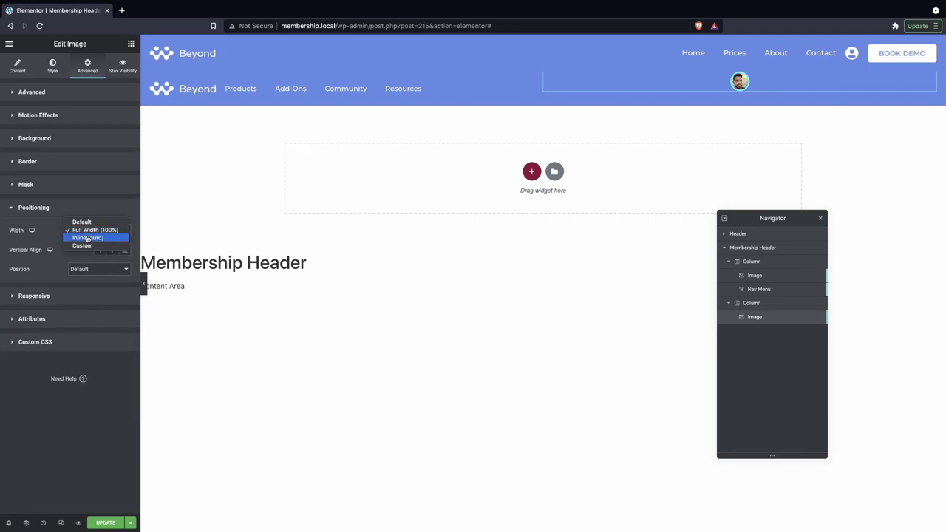
left_click(87, 238)
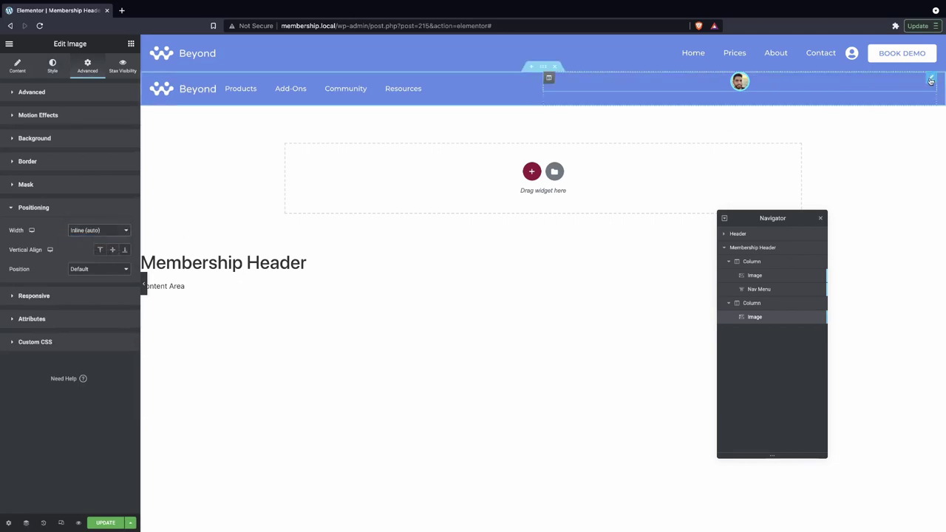
left_click(88, 233)
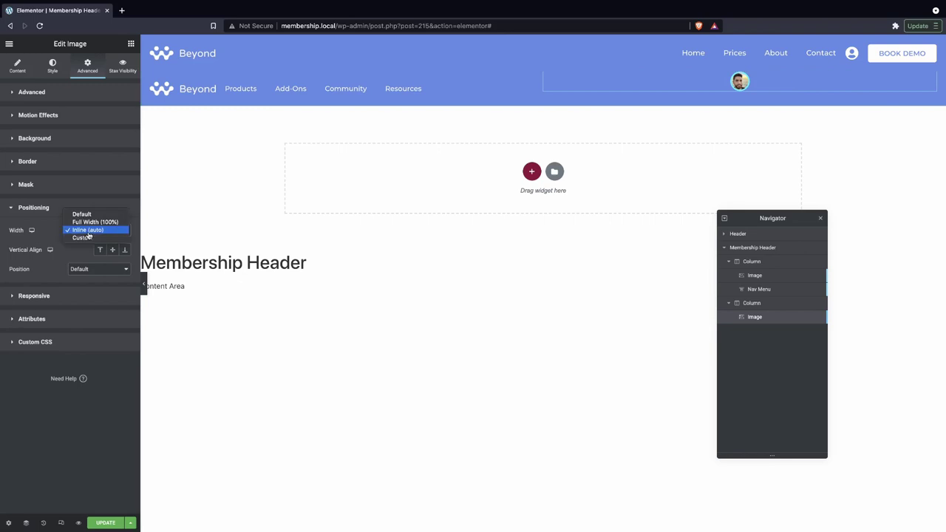
left_click(89, 234)
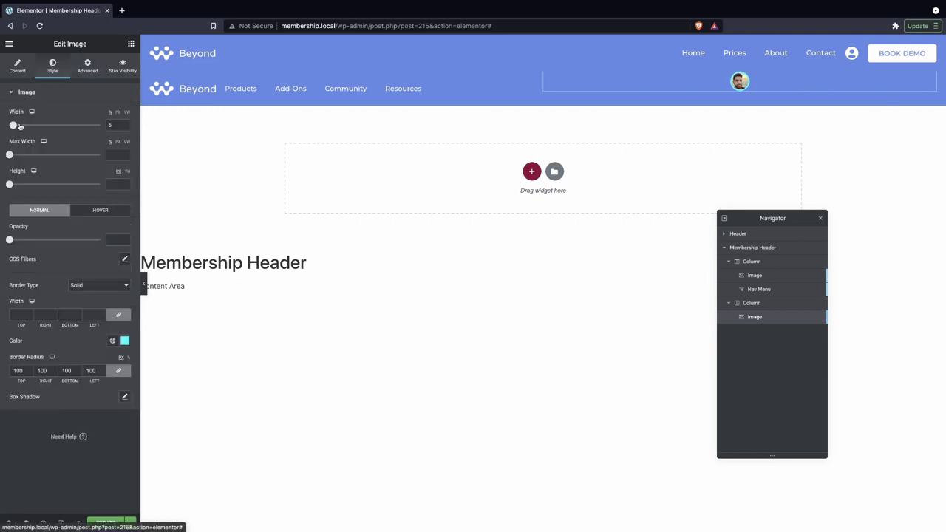
Set the profile picture's image width to 100% and give it a custom positioning width of 51 px.
left_click_drag(20, 127, 180, 126)
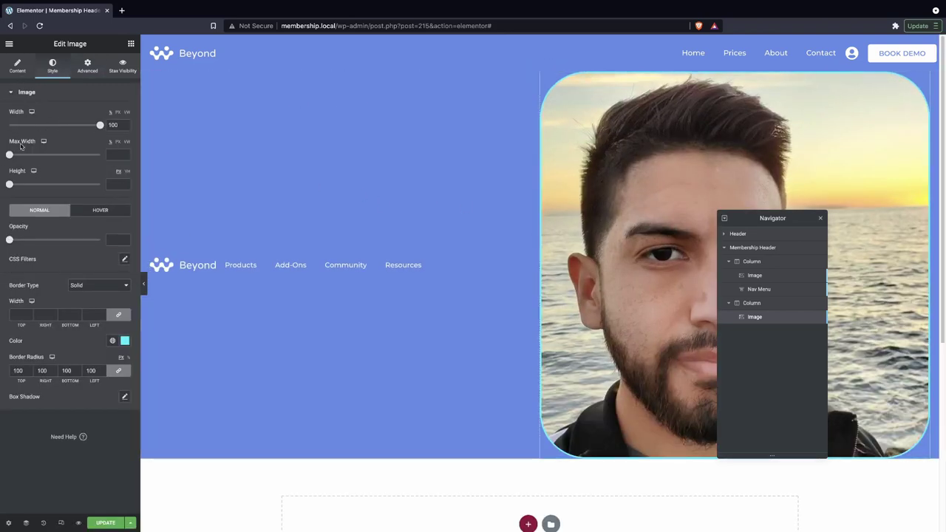
left_click(87, 65)
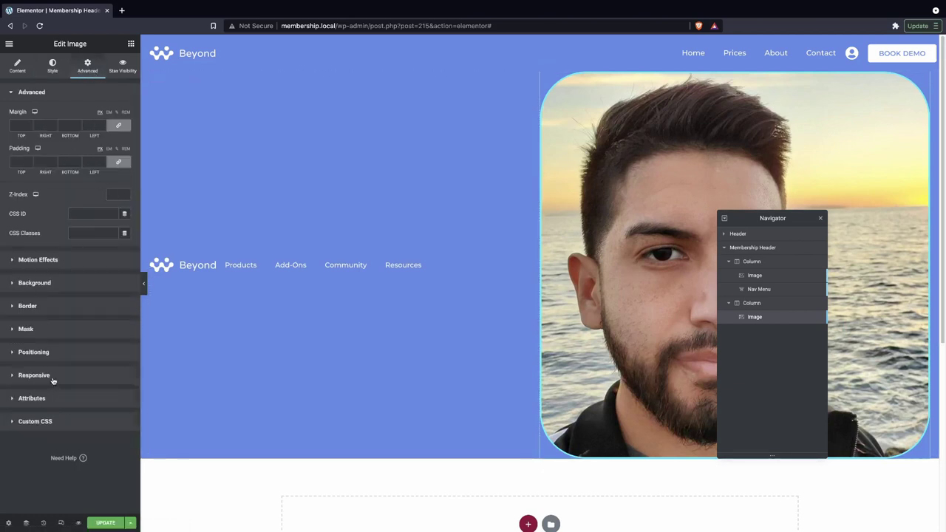
left_click(52, 377)
left_click(59, 208)
left_click(113, 232)
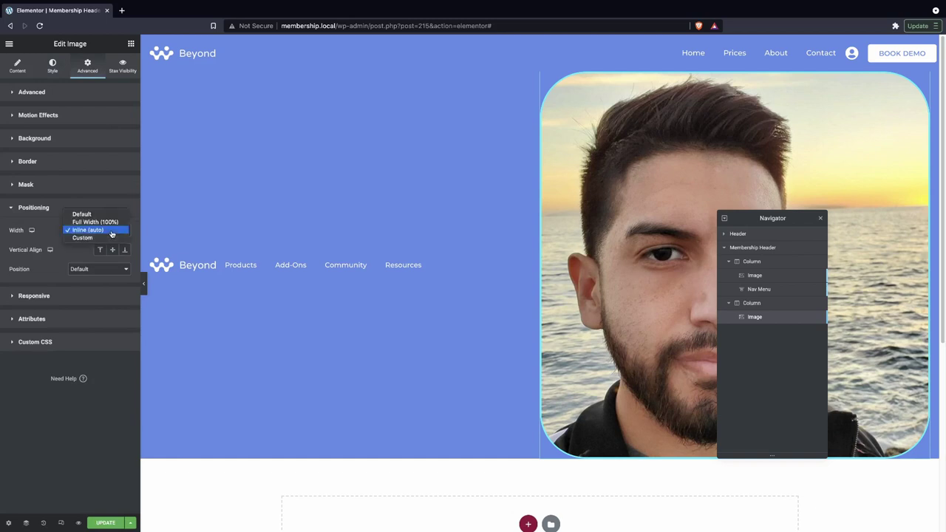
left_click(77, 237)
left_click_drag(10, 262, 14, 262)
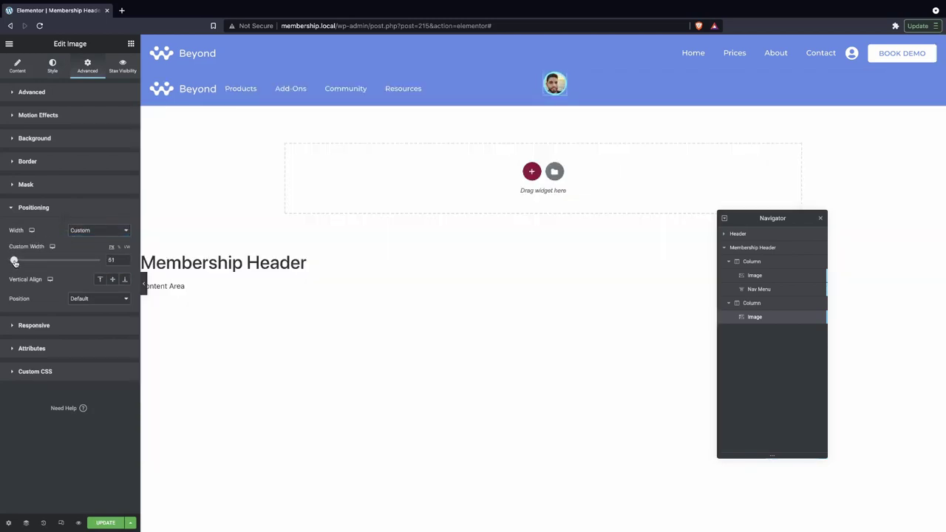
Reduce the profile picture's custom positioning width to 40 px.
left_click(125, 263)
left_click(125, 263)
left_click(124, 263)
left_click(125, 264)
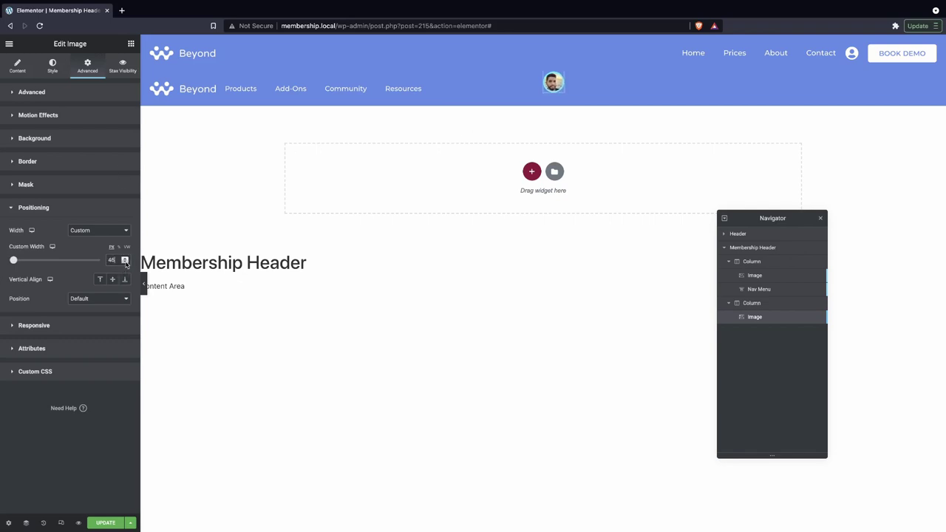
left_click(125, 263)
left_click(125, 263)
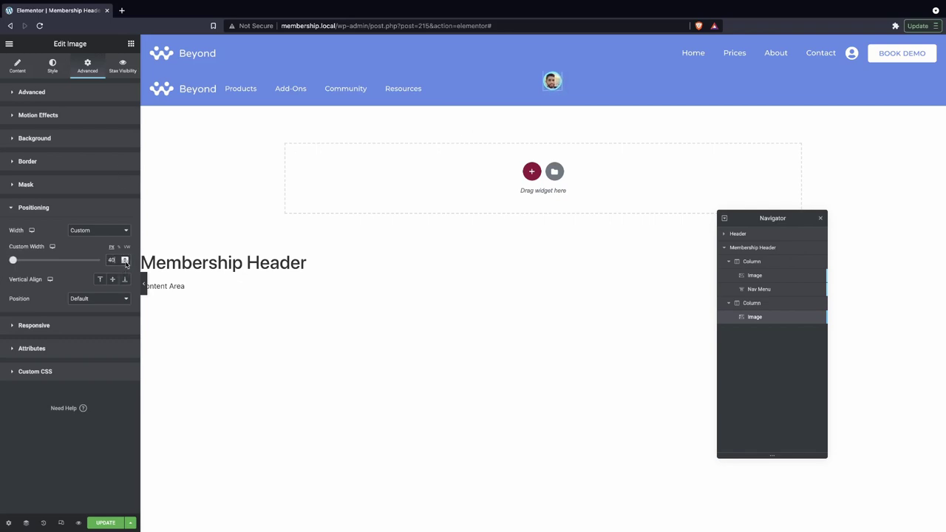
Set the profile picture's border width to 3 on all sides.
left_click(49, 164)
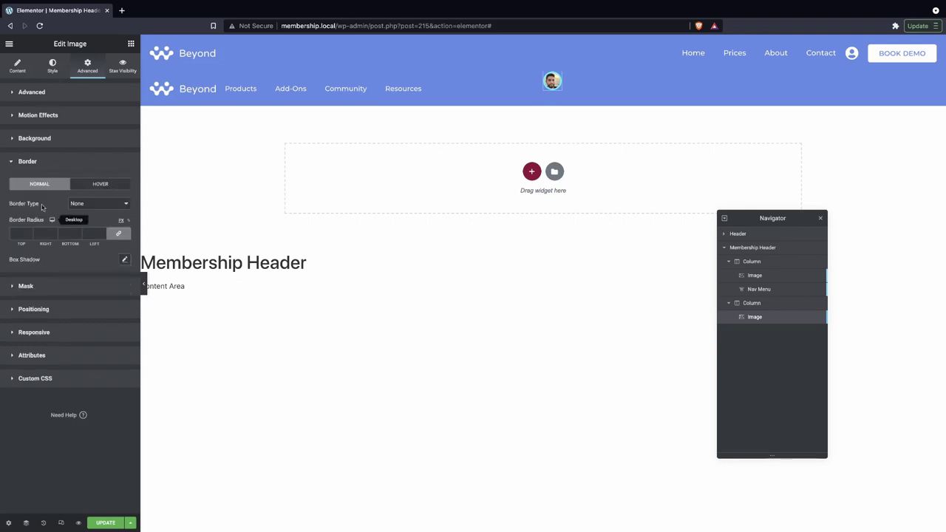
left_click(53, 66)
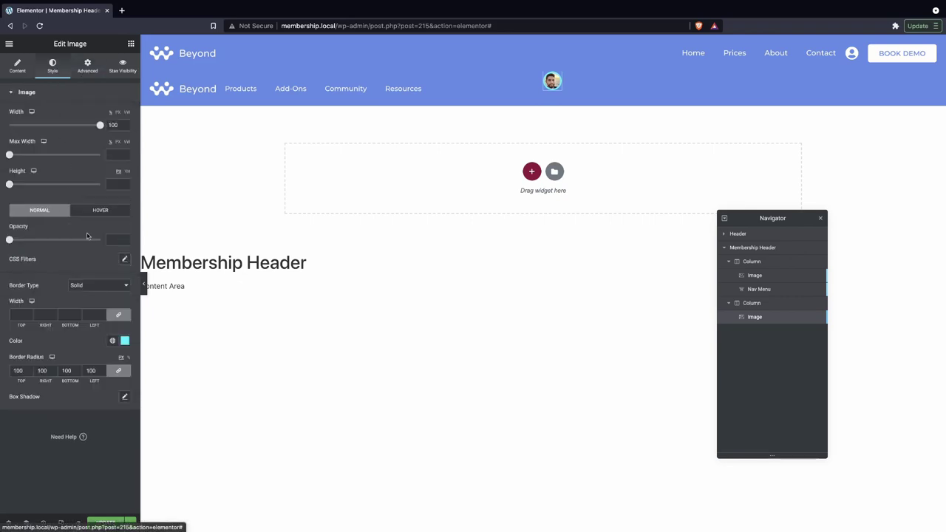
left_click(103, 314)
left_click(103, 314)
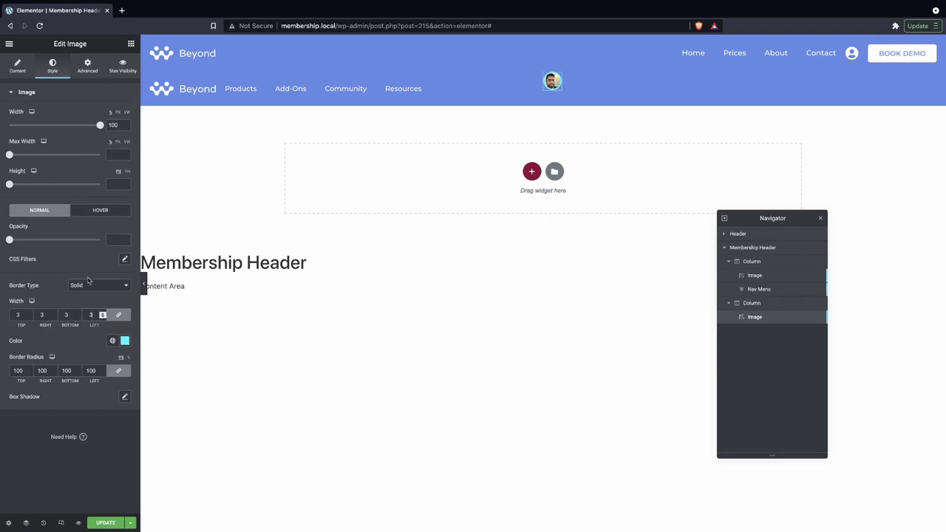
Increase the profile picture's custom positioning width to 41 px.
left_click(87, 66)
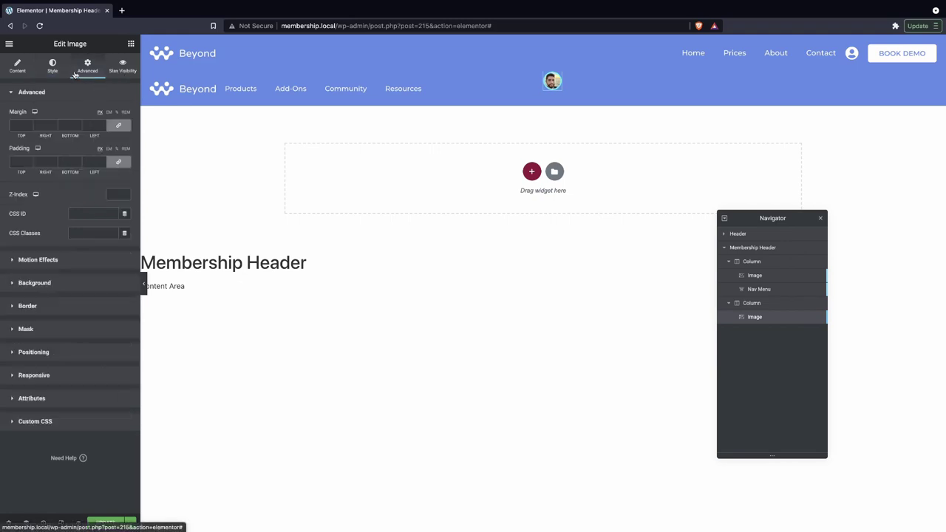
left_click(64, 351)
left_click(124, 259)
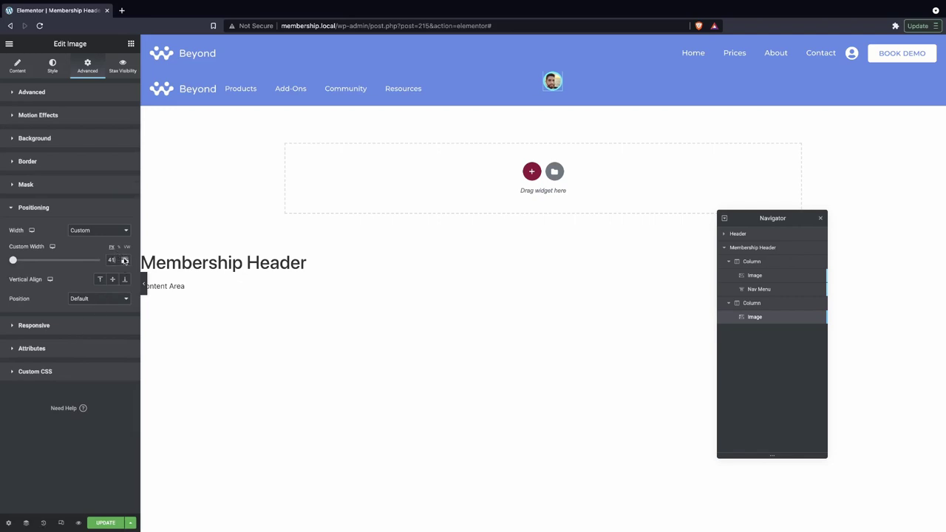
Align the content of the profile picture's column vertically to Middle and horizontally to End.
left_click(549, 79)
left_click(82, 135)
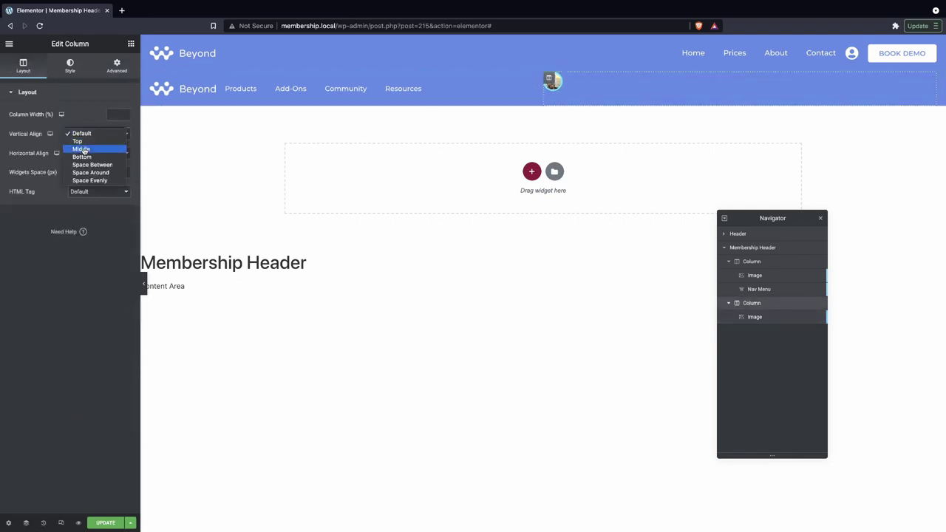
left_click(80, 148)
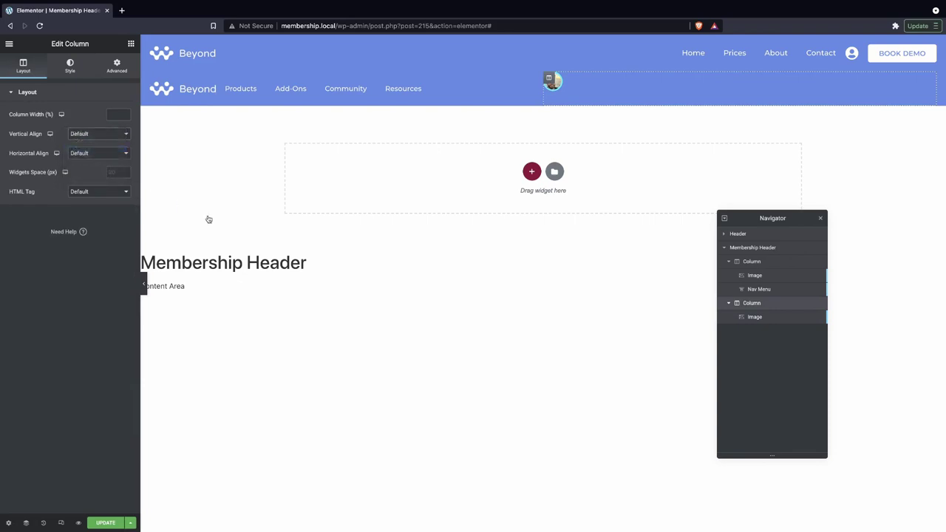
left_click(97, 156)
left_click(95, 177)
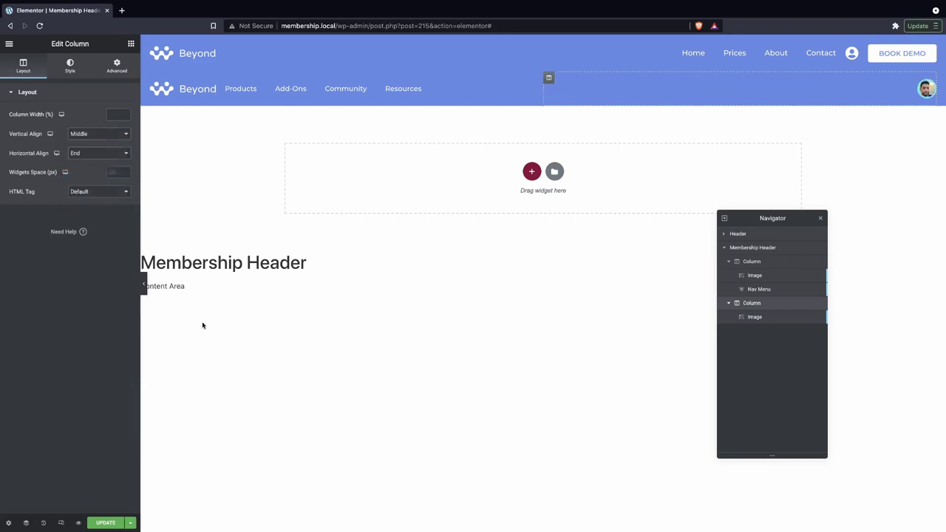
Update the Membership Header template and preview its changes.
left_click(106, 522)
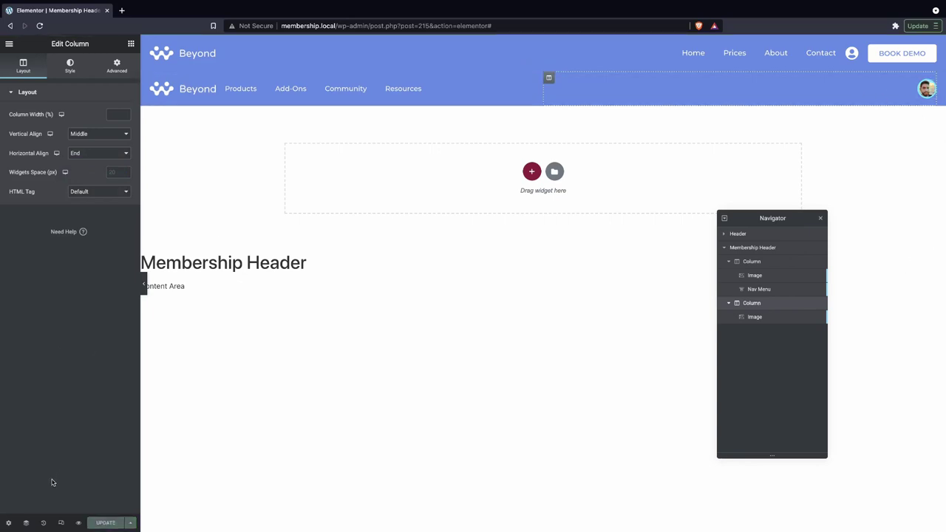
mouse_move(76, 522)
left_click(105, 497)
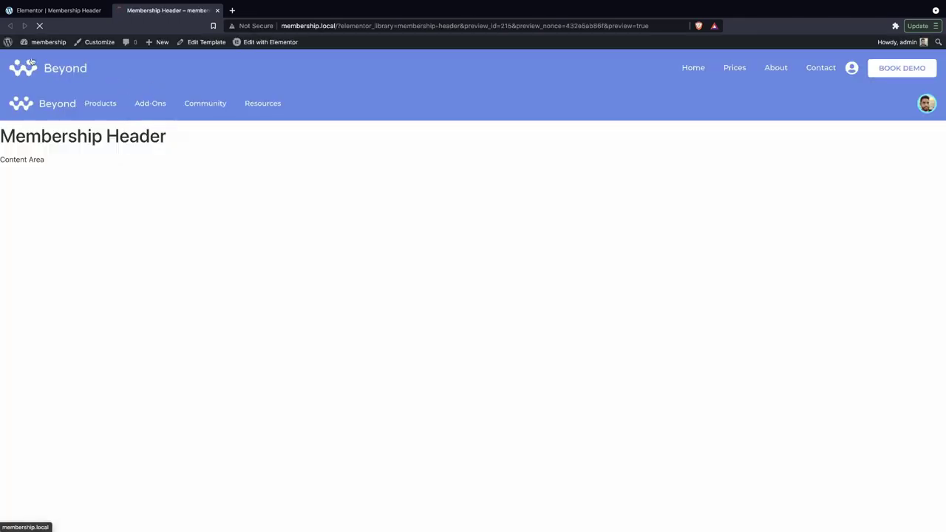
Go to the WordPress dashboard, review the One User Avatar settings and open the Users list.
mouse_move(39, 41)
left_click(45, 57)
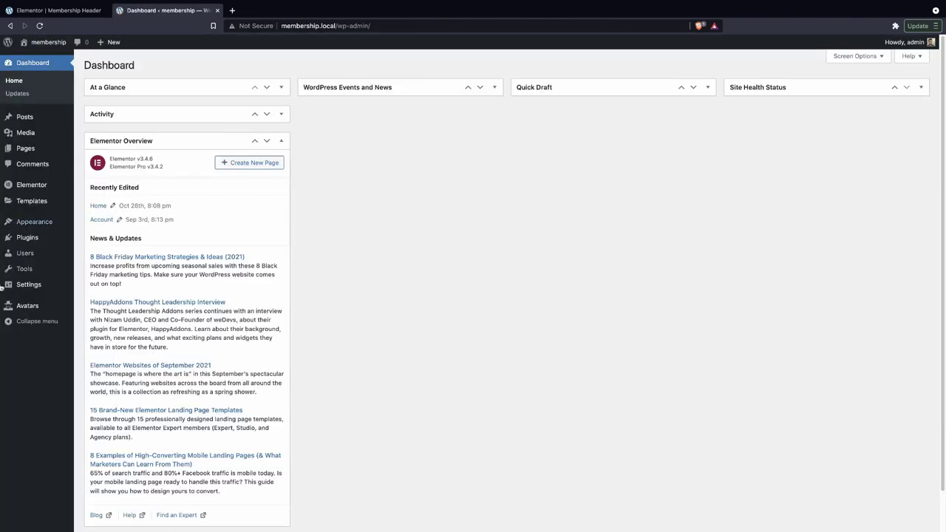
mouse_move(35, 310)
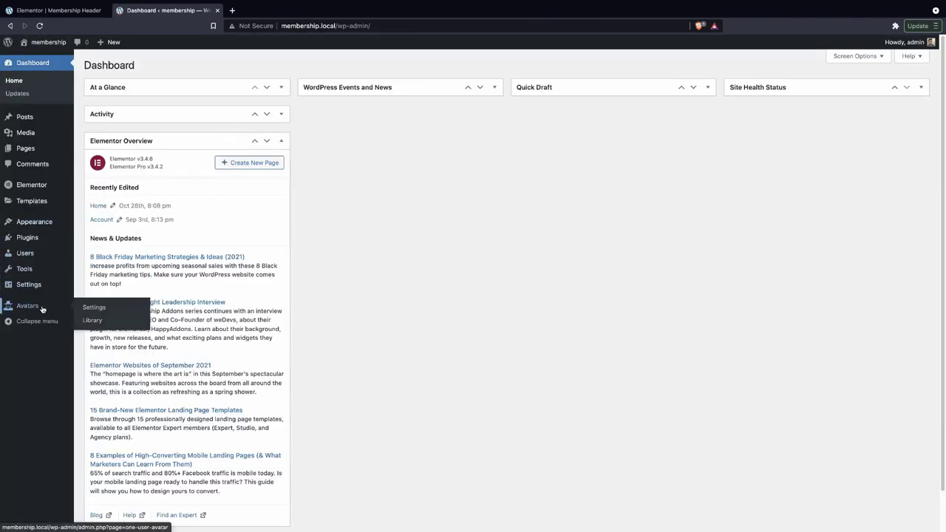
left_click(48, 308)
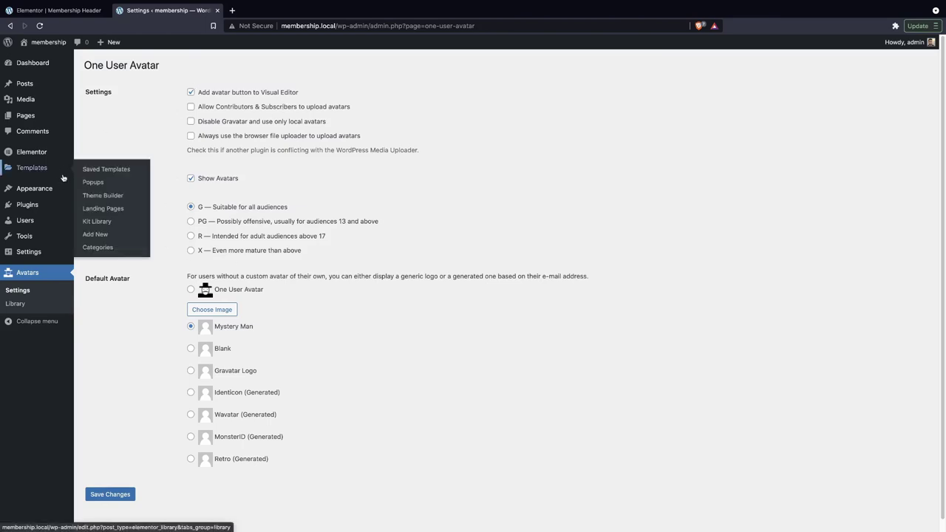
mouse_move(30, 225)
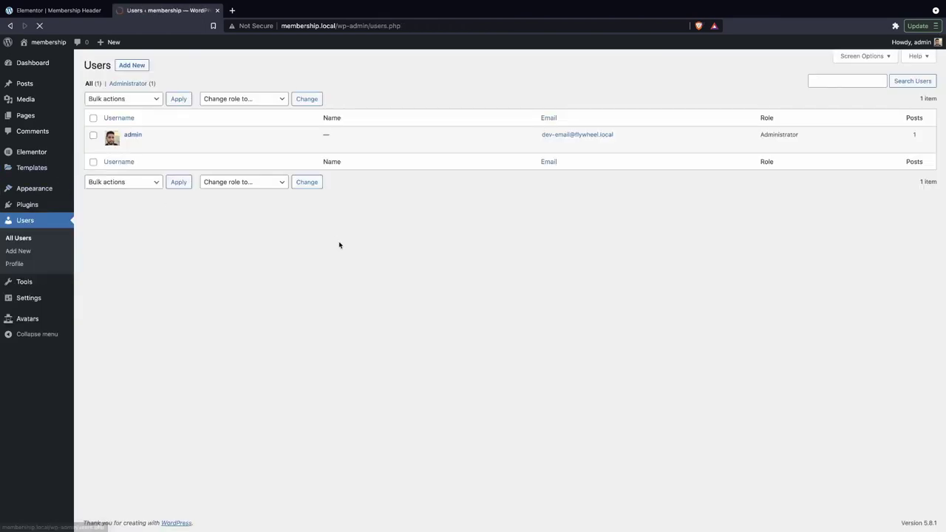
Review the admin profile's picture settings, trying out other media library images without choosing a replacement.
left_click(132, 143)
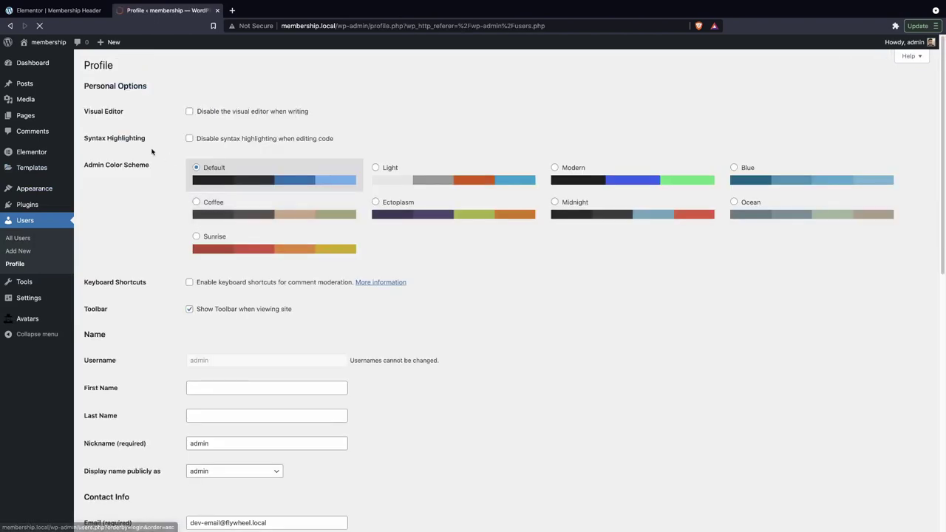
scroll(336, 425, "down", 4)
scroll(336, 425, "down", 3)
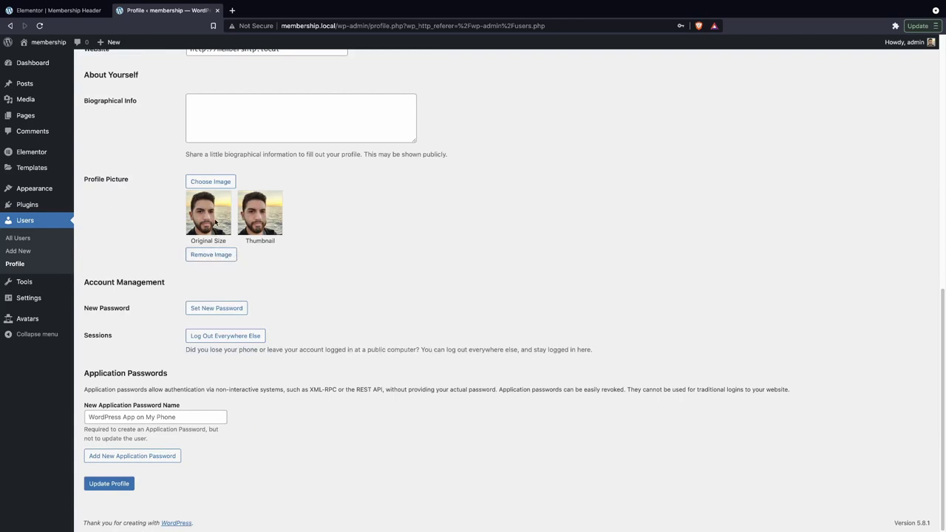
left_click(212, 183)
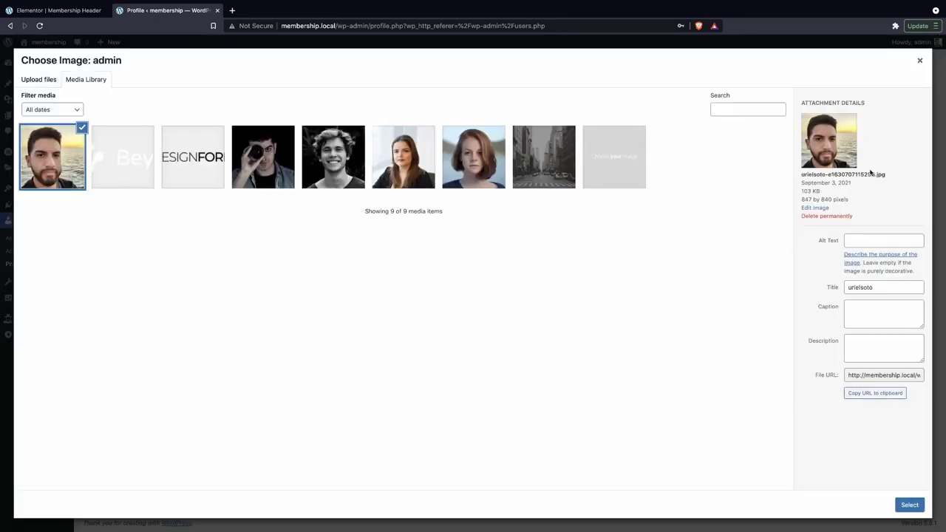
left_click(361, 148)
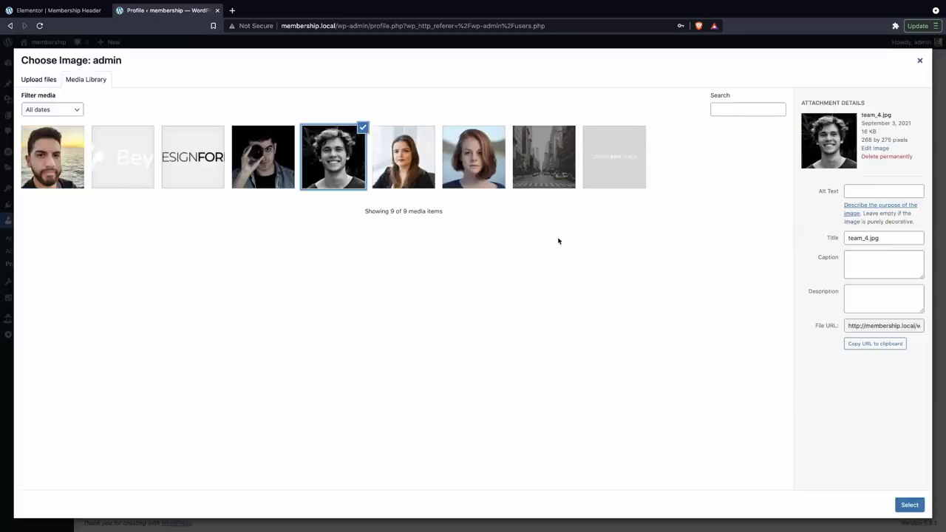
left_click(477, 166)
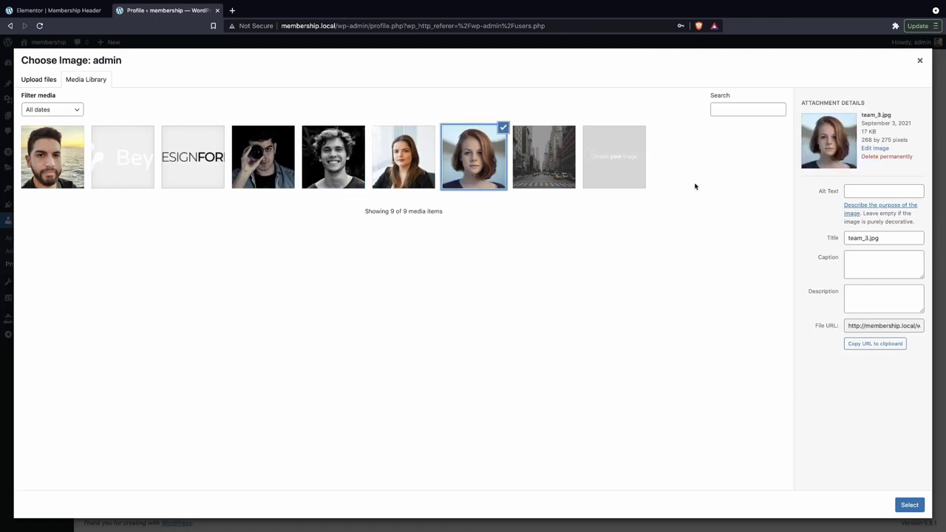
left_click(919, 60)
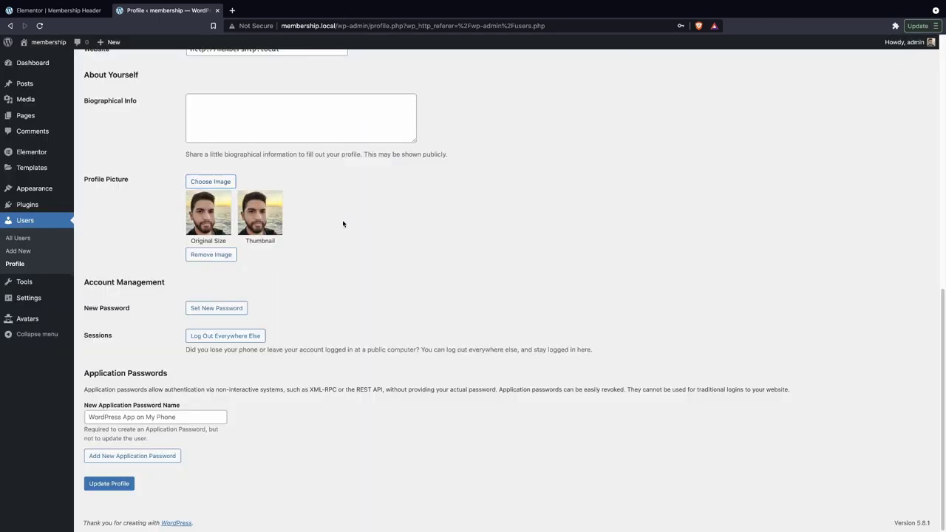
scroll(250, 383, "up", 7)
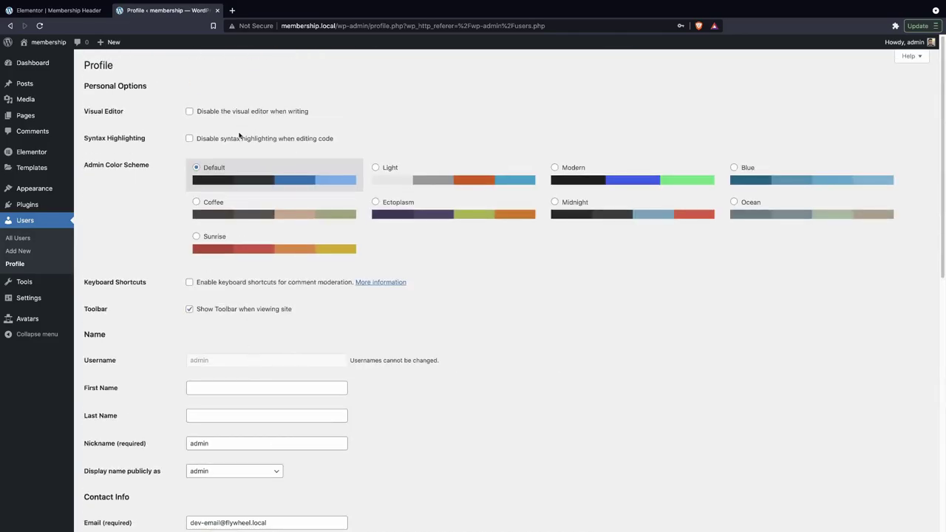
Return to the Membership Header template in Elementor and paste a copy of the member nav menu into the profile picture's column.
left_click(53, 11)
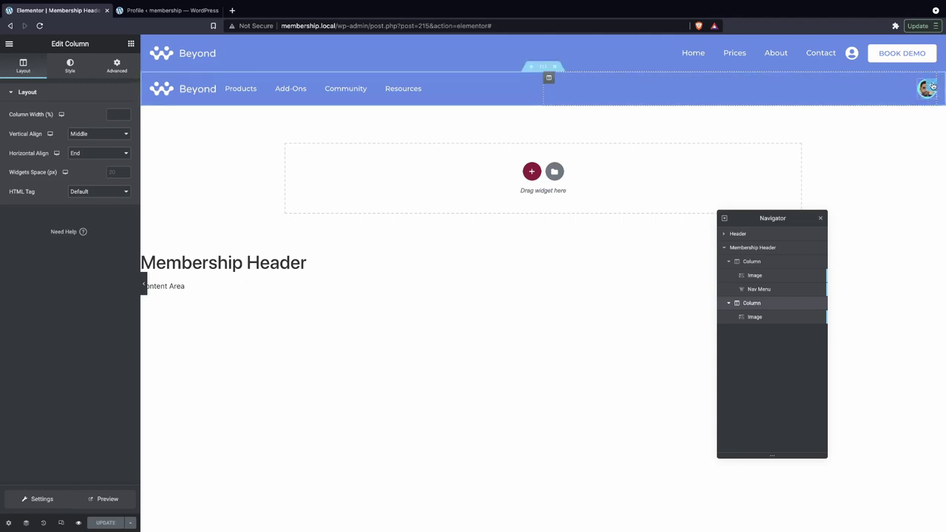
left_click(130, 45)
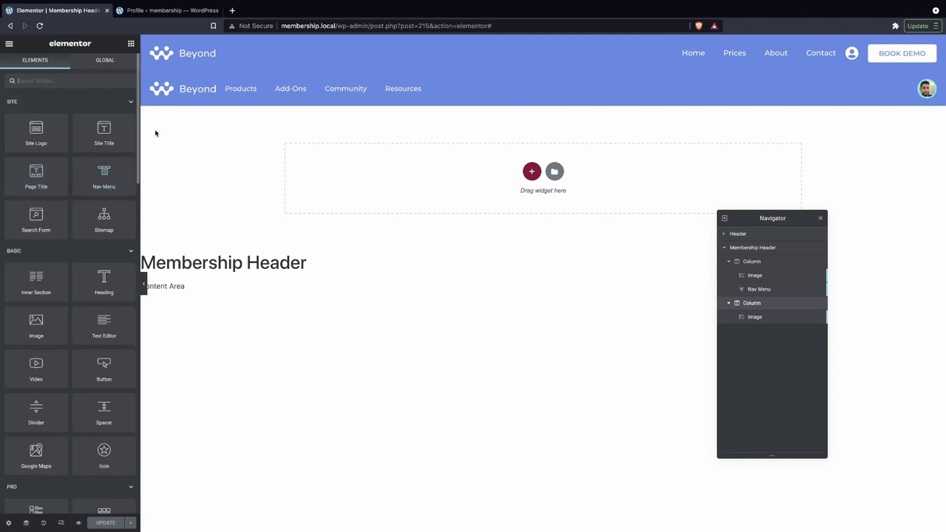
mouse_move(96, 186)
left_mouse_down()
mouse_move(861, 90)
mouse_move(924, 94)
mouse_move(873, 90)
mouse_move(887, 77)
mouse_move(895, 81)
mouse_move(765, 80)
mouse_move(232, 227)
mouse_move(111, 281)
mouse_move(104, 297)
mouse_move(107, 191)
left_mouse_up()
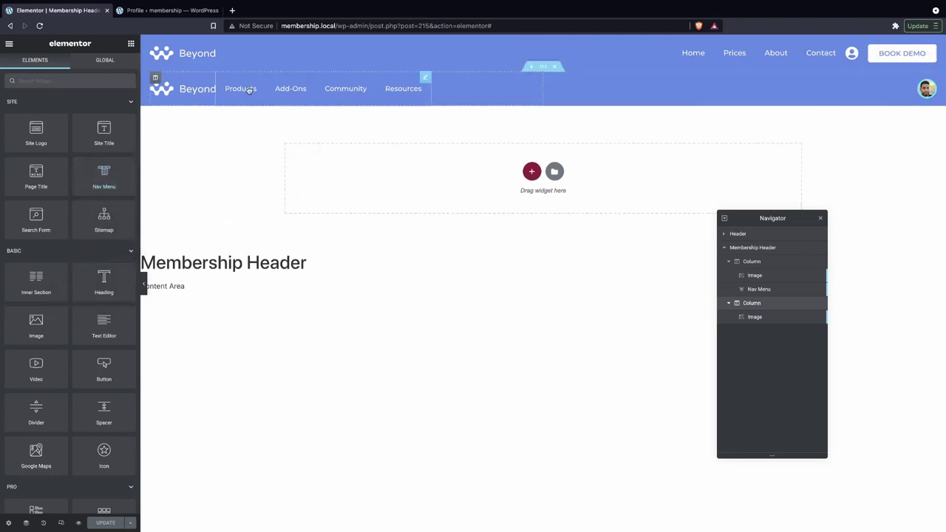
right_click(425, 82)
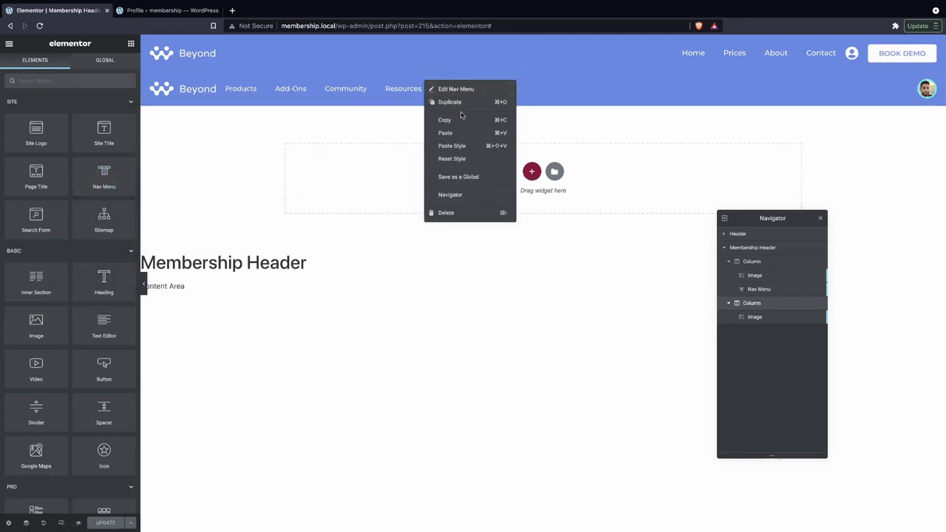
left_click(460, 118)
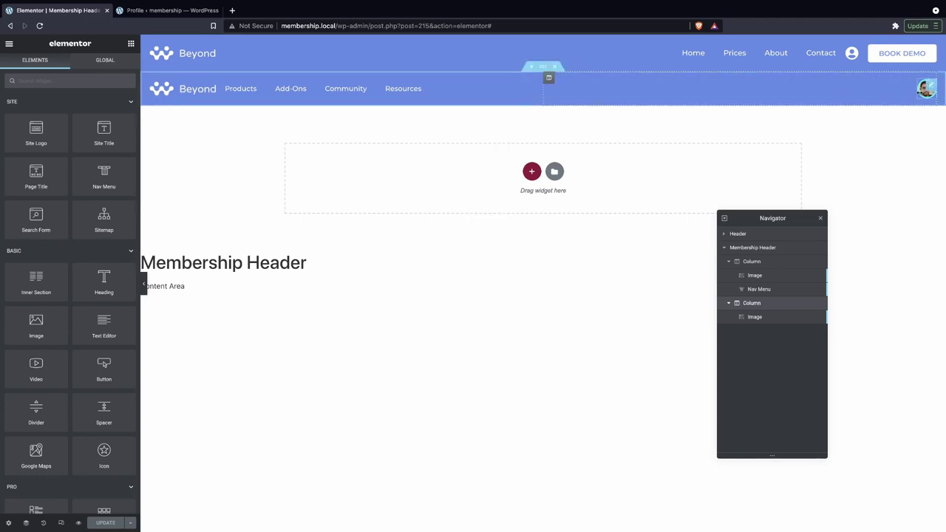
right_click(887, 93)
left_click(892, 146)
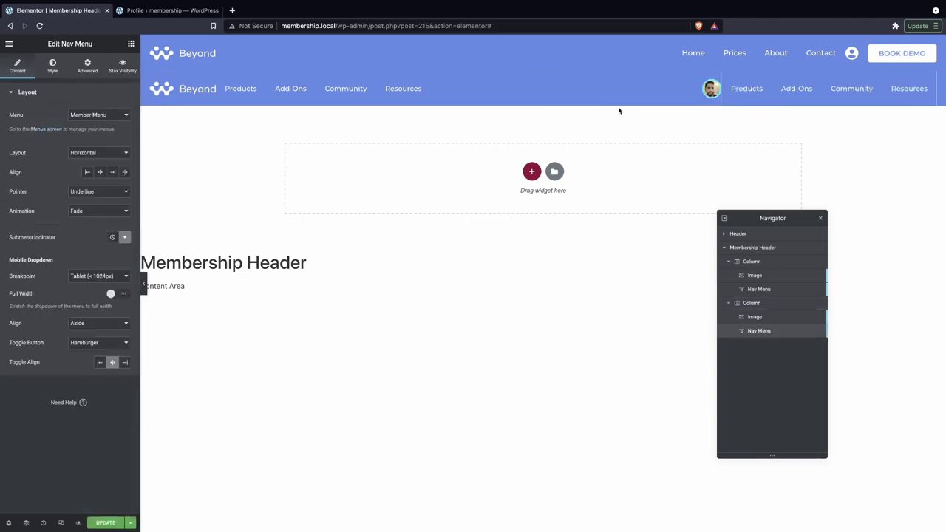
Assign the account Menu to the copied nav menu and place the widget before the profile picture.
left_click(107, 116)
left_click(91, 99)
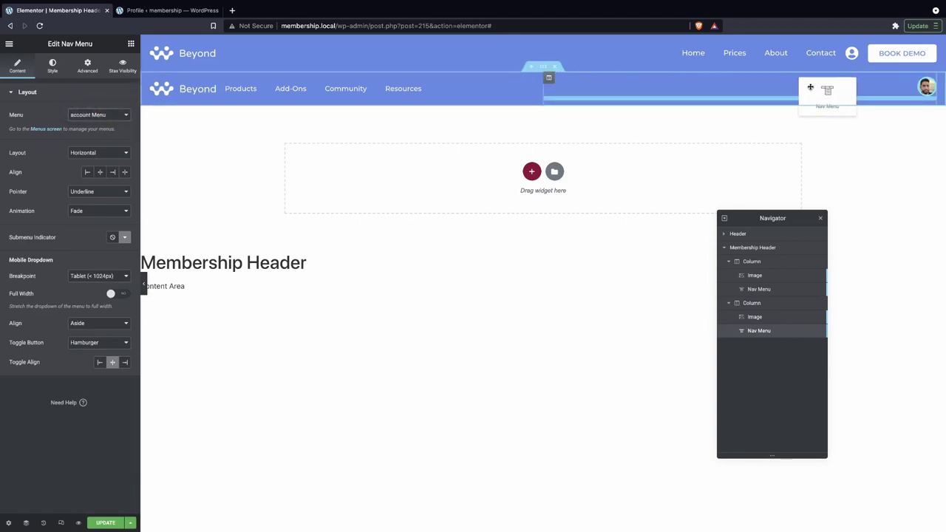
left_click_drag(843, 86, 880, 93)
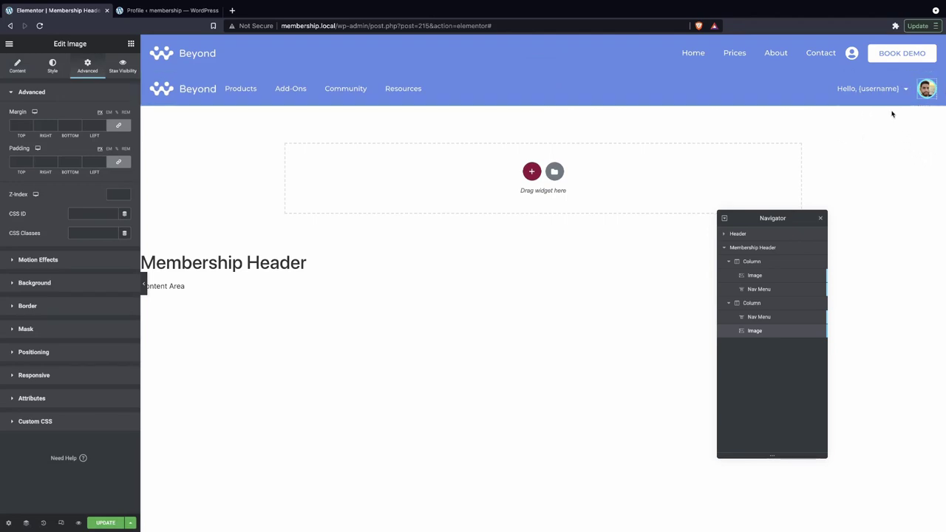
Set the horizontal padding of the account menu's dropdown to 30.
mouse_move(891, 107)
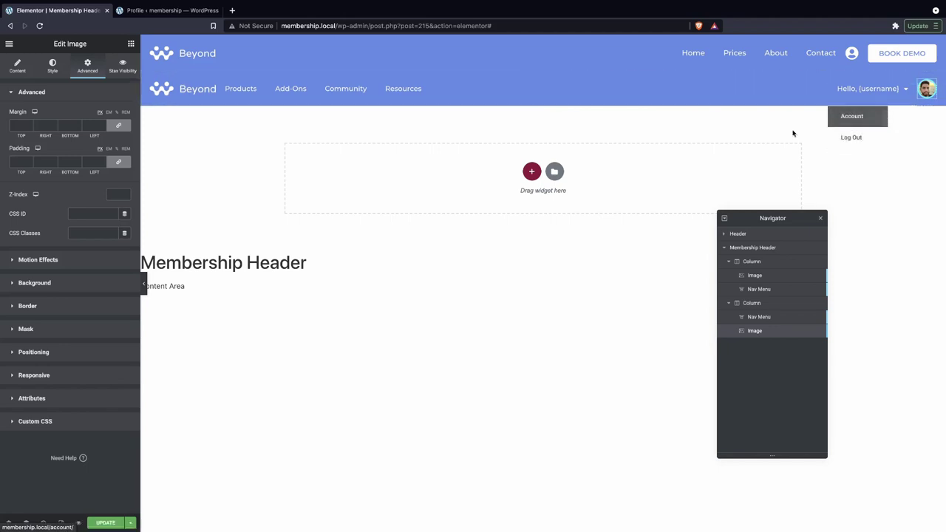
left_click(53, 66)
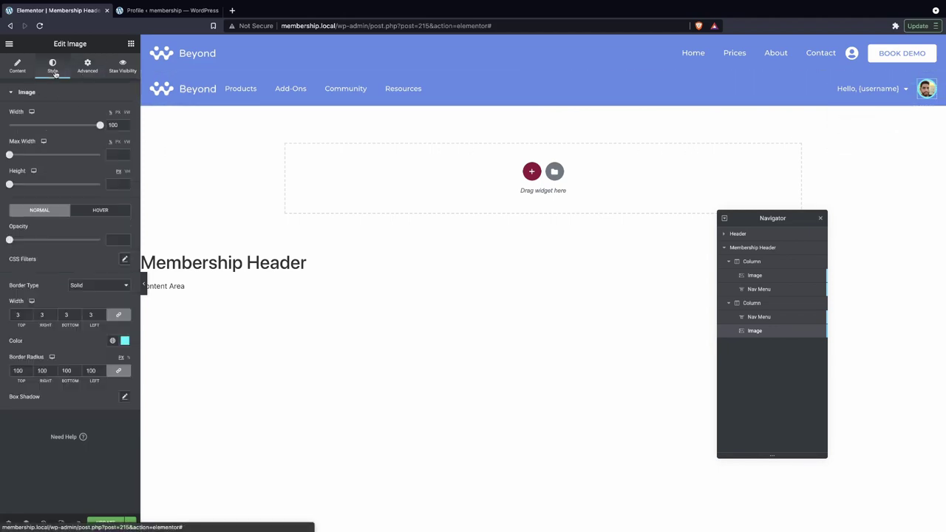
mouse_move(910, 79)
left_click(880, 96)
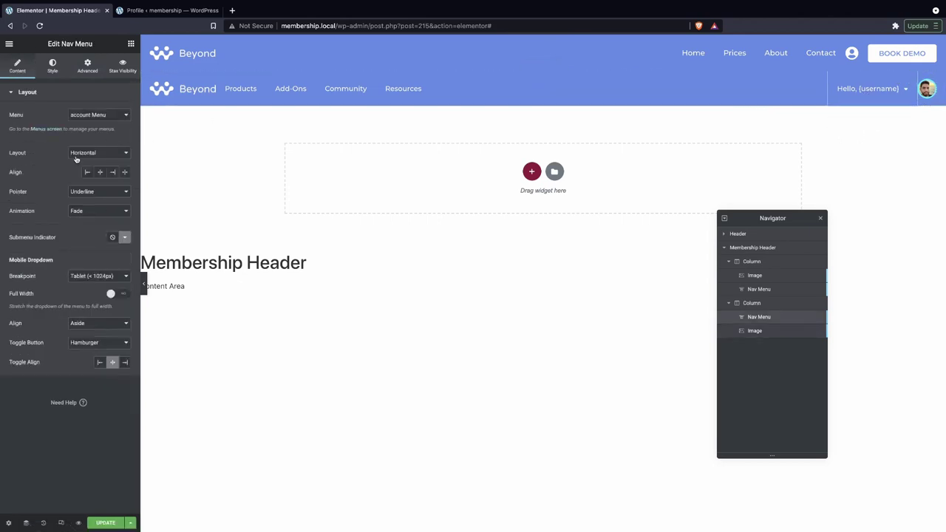
left_click(56, 74)
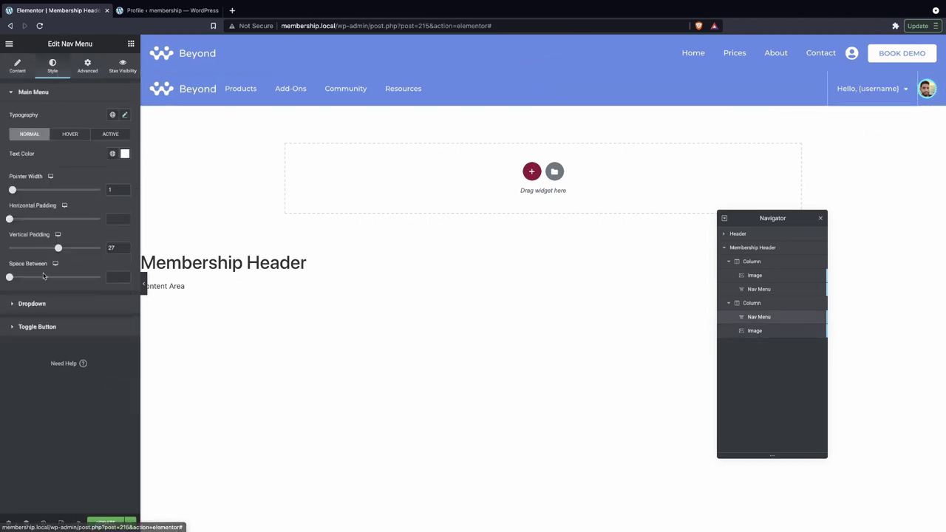
left_click(32, 304)
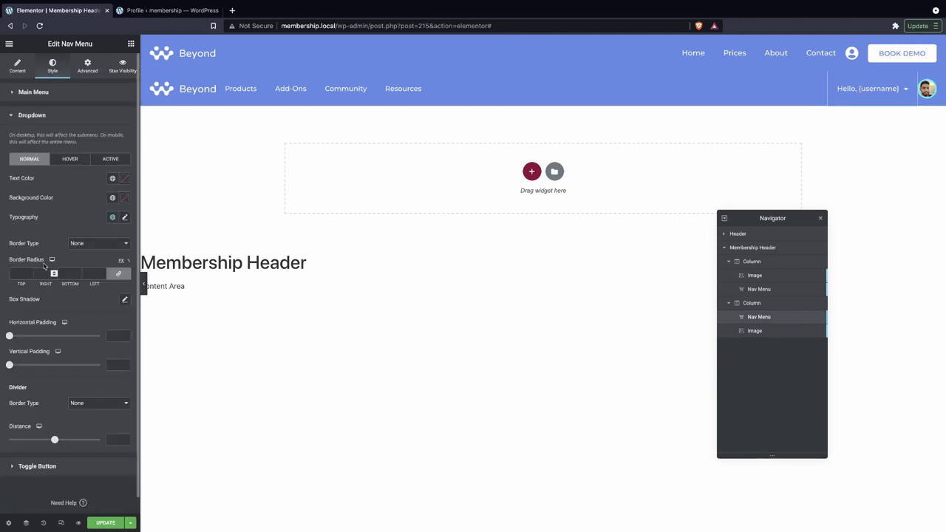
scroll(71, 266, "down", 1)
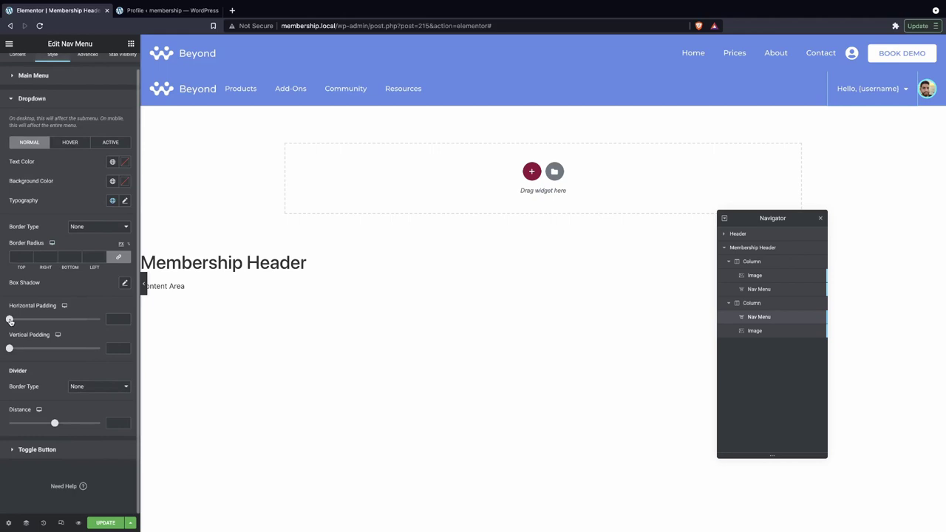
left_click_drag(11, 320, 63, 320)
mouse_move(874, 91)
left_click_drag(63, 319, 37, 320)
Set the hover background of the account menu's dropdown to the global color "main color" and preview the submenu.
left_click(70, 143)
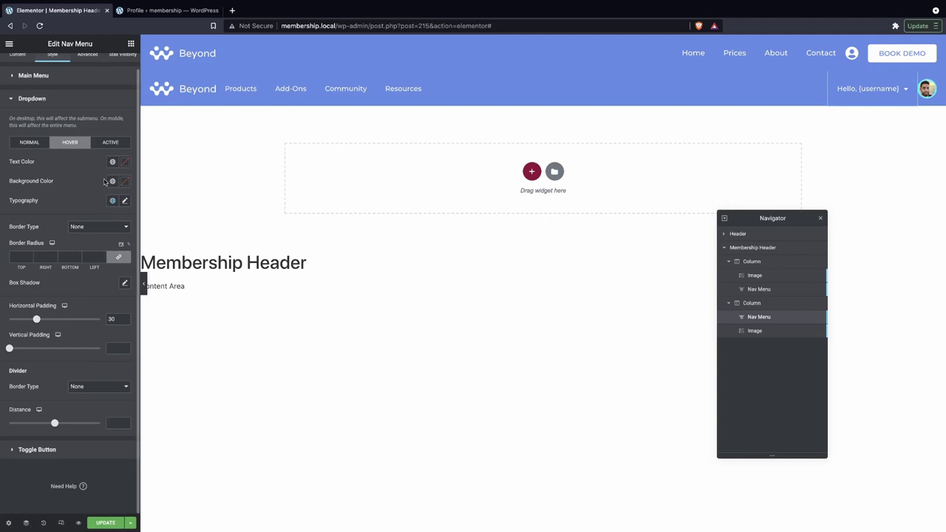
left_click(112, 181)
scroll(59, 310, "down", 2)
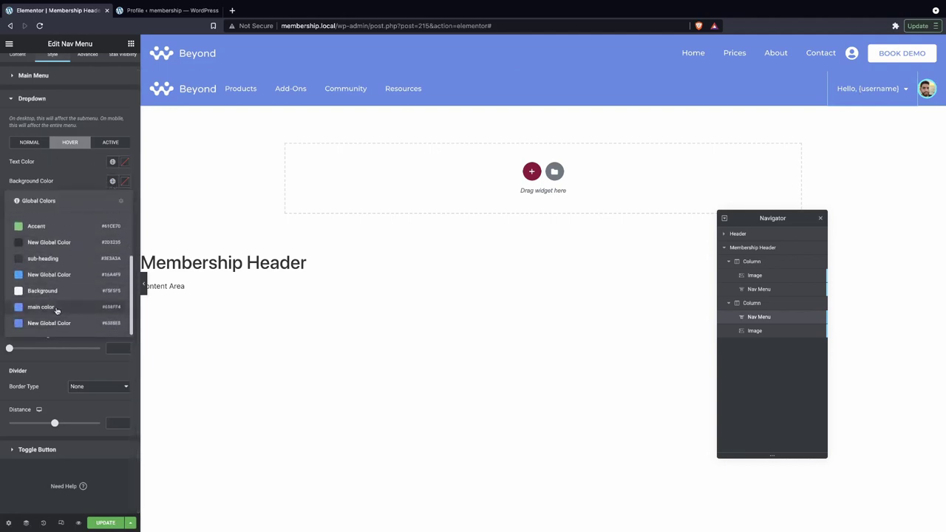
left_click(56, 307)
mouse_move(865, 91)
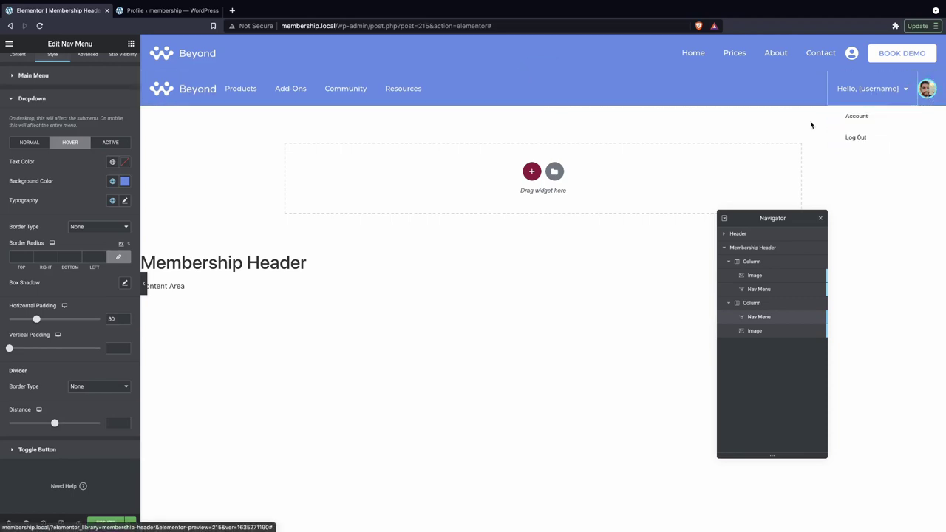
scroll(112, 127, "up", 1)
Add an Icon List widget between the account menu and the profile picture.
left_click(131, 43)
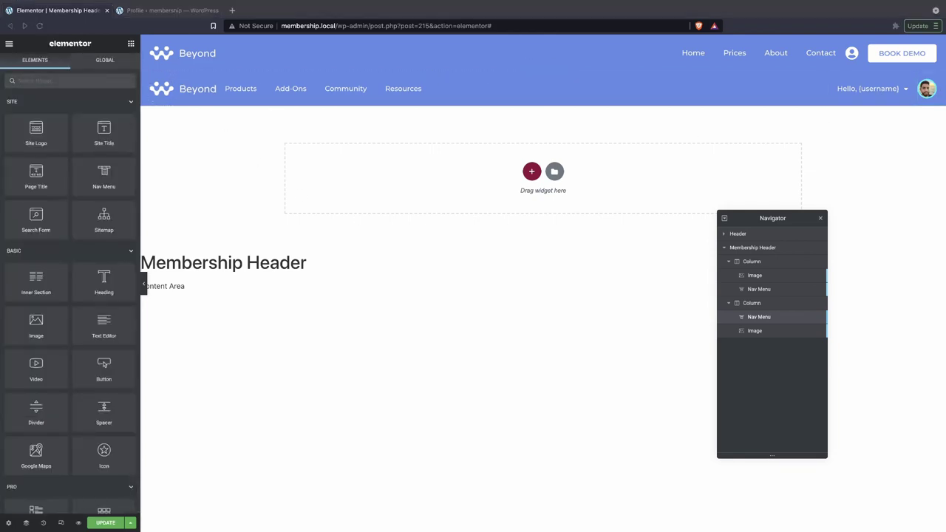
left_click(25, 82)
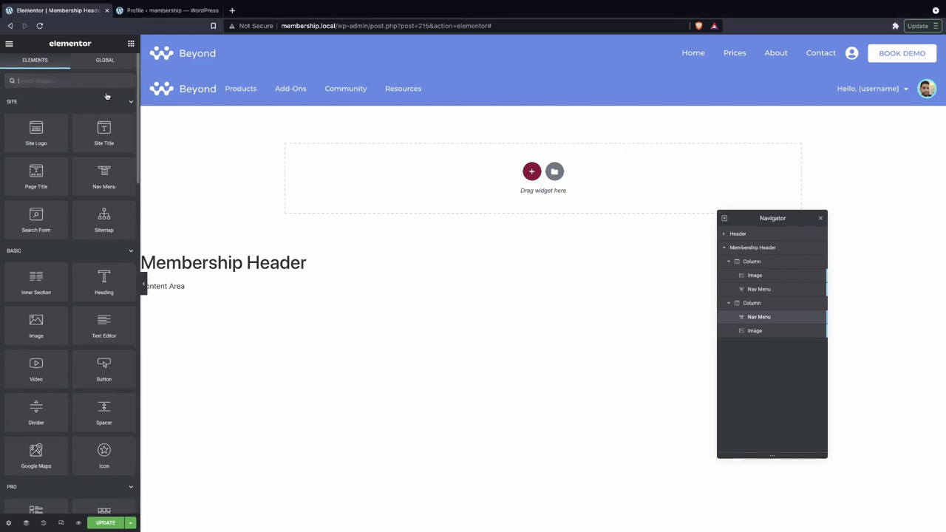
type("icon")
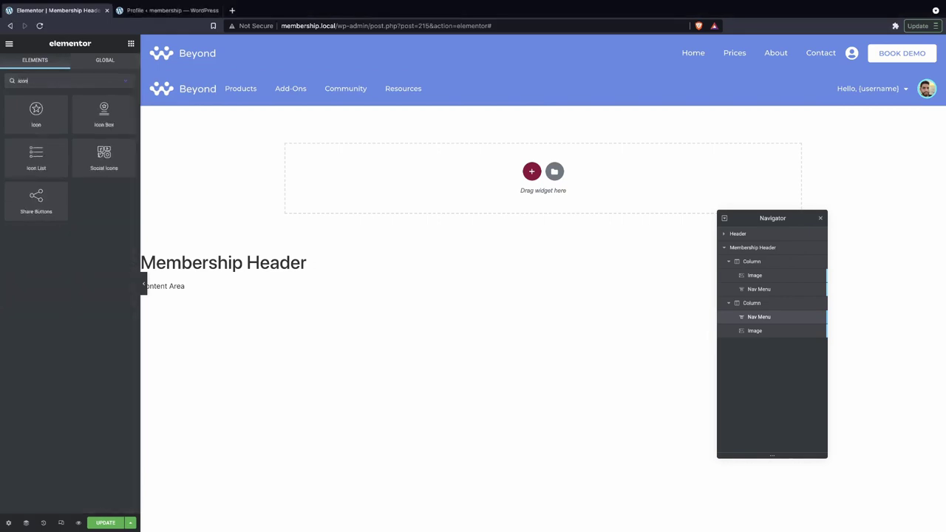
left_click_drag(37, 164, 832, 92)
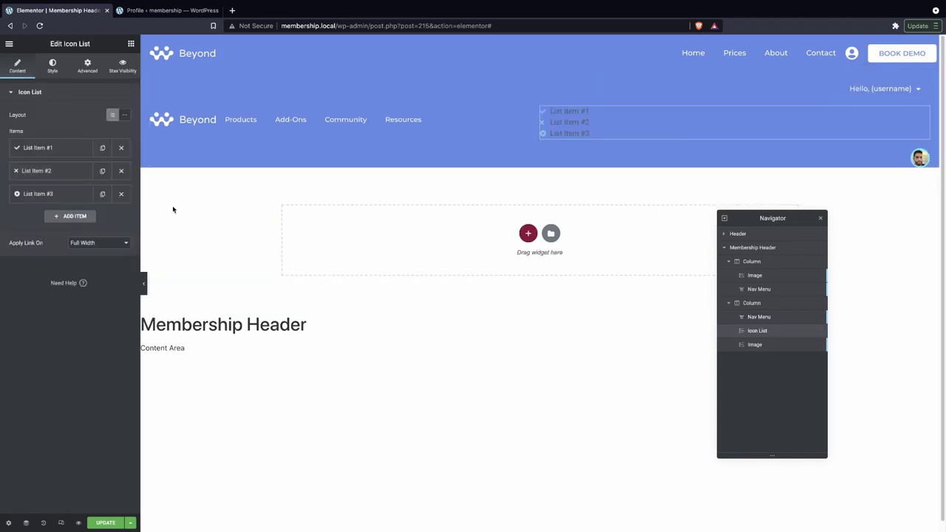
Reduce the icon list to two items without text, arranged in an Inline layout.
left_click(121, 194)
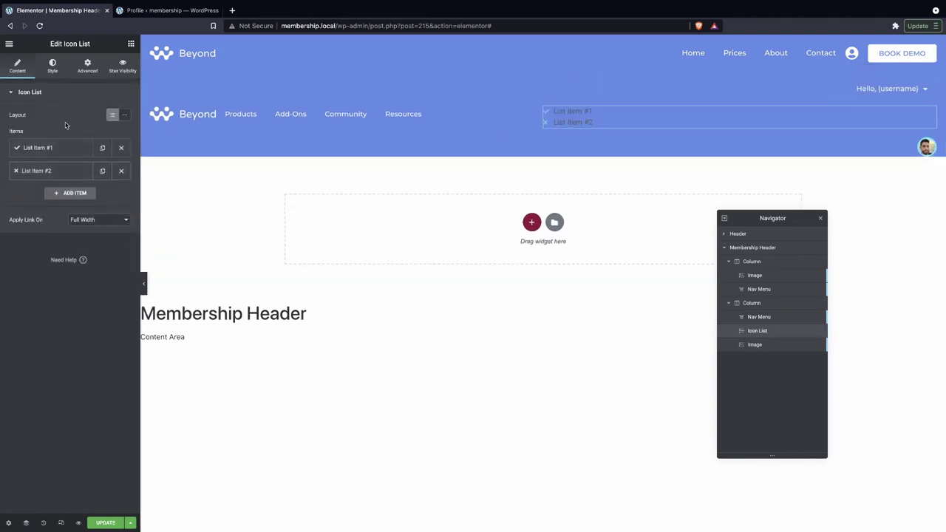
left_click(125, 117)
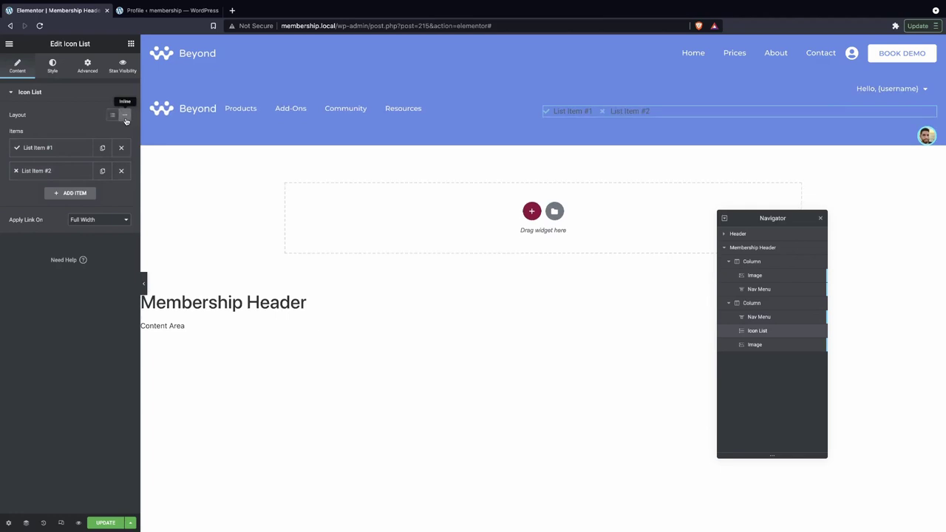
left_click(53, 151)
triple_click(48, 179)
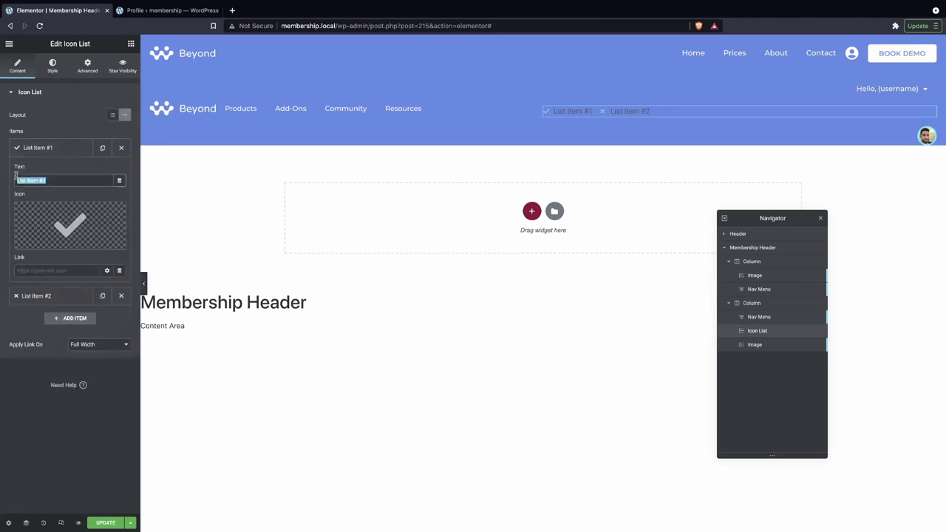
key("BackSpace")
left_click(55, 296)
triple_click(56, 203)
key("BackSpace")
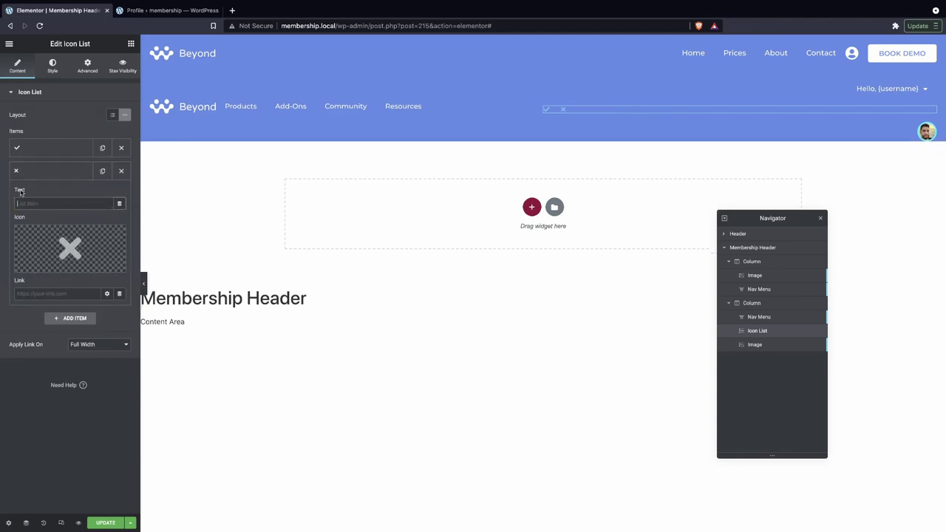
Open the icon library for the first item of the icon list, ready for filtering icons by name.
left_click(62, 151)
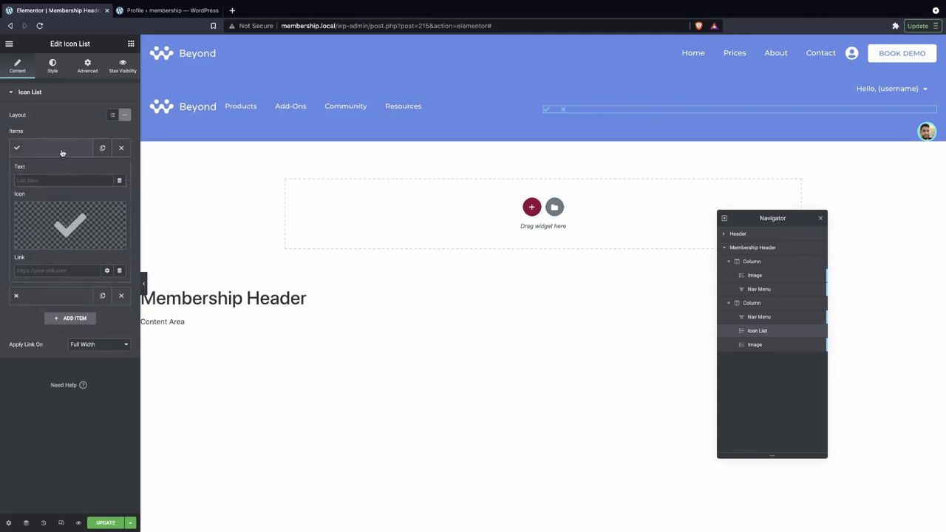
left_click(53, 224)
left_click(387, 146)
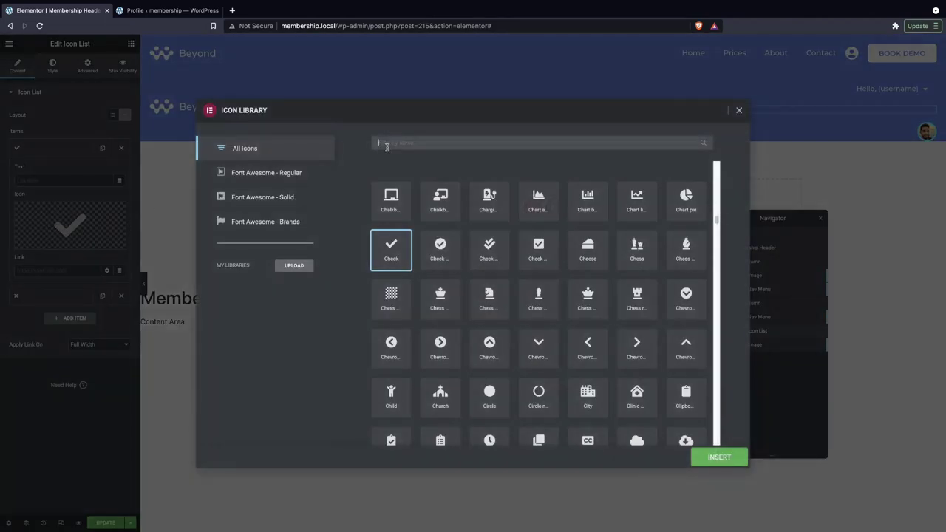
type("gea")
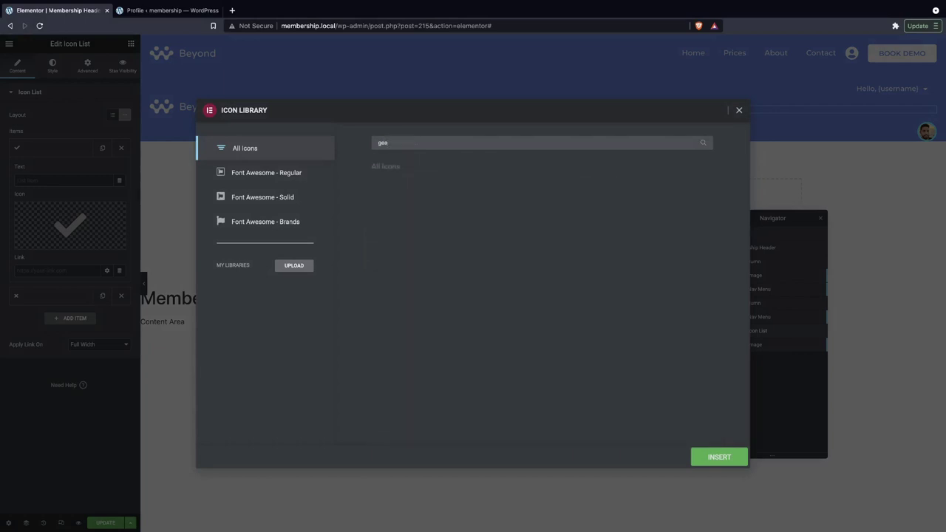
key("BackSpace")
type("ar")
key("BackSpace")
key("BackSpace")
key("BackSpace")
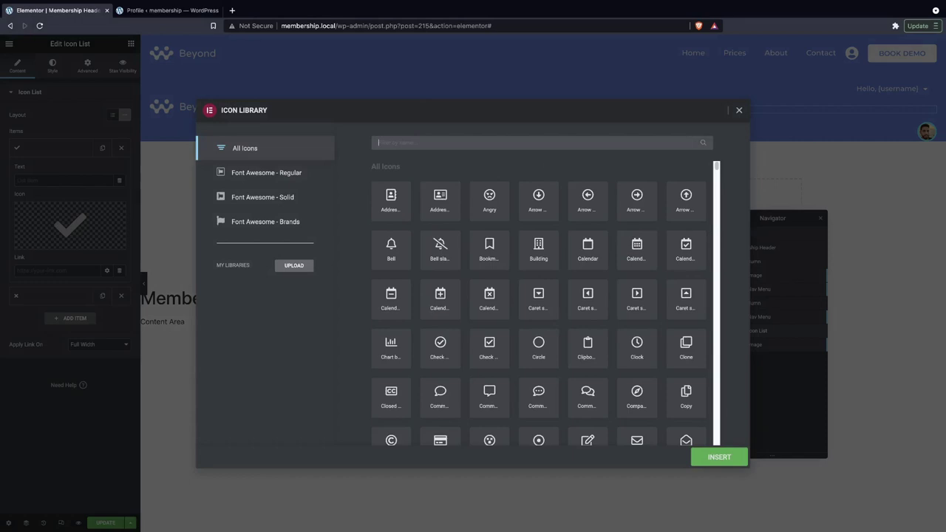
key("super+Tab")
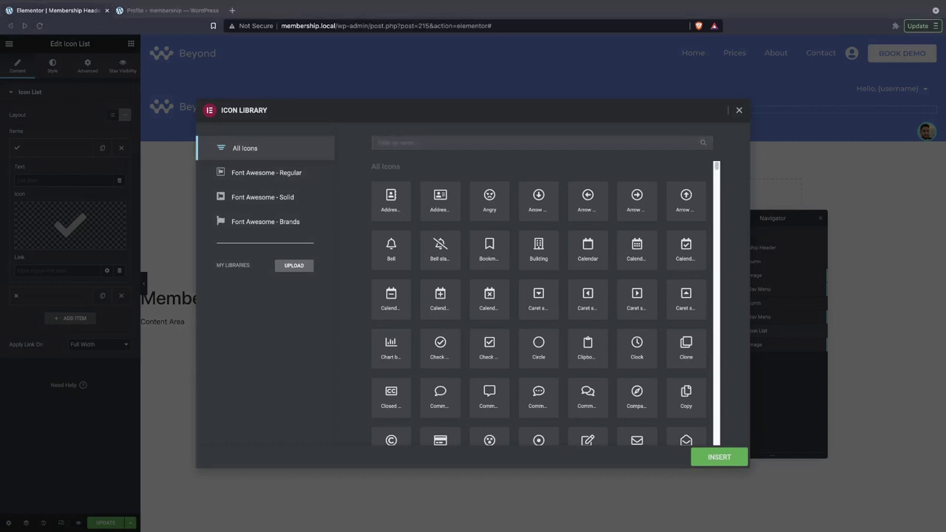
Find "cog" in the icon library and insert the Cog icon for the first list item.
left_click(496, 141)
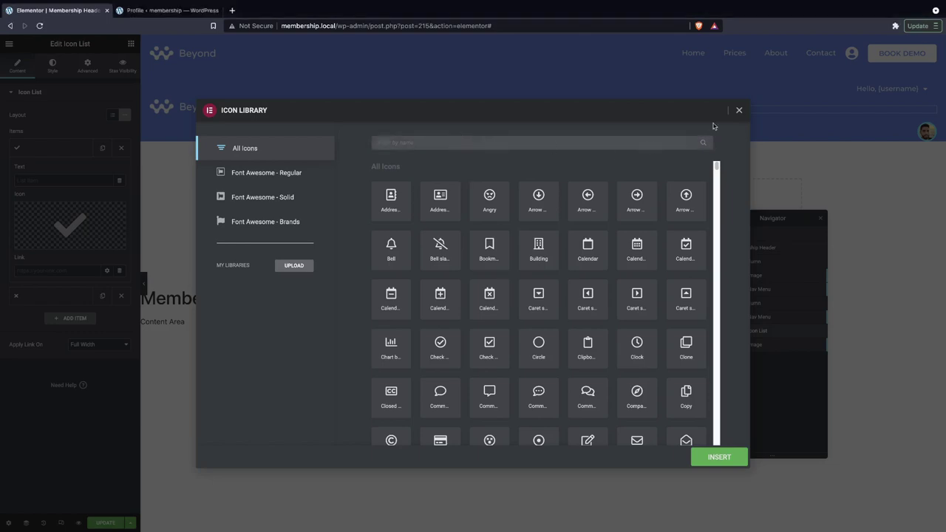
type("cog")
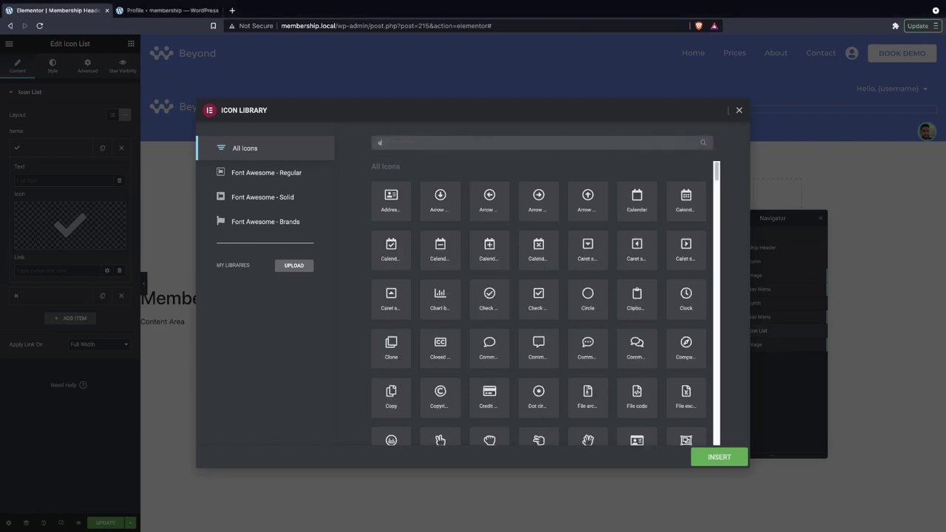
left_click(392, 198)
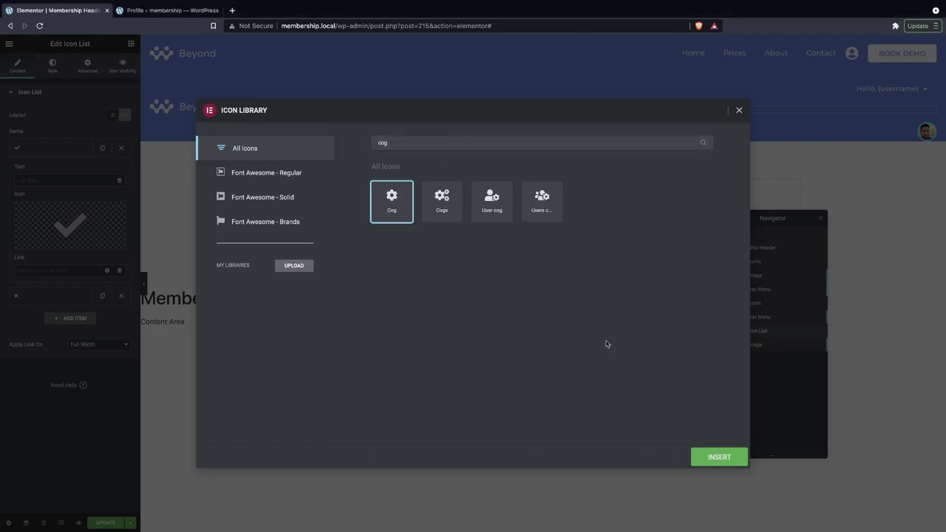
left_click(730, 457)
left_click(48, 153)
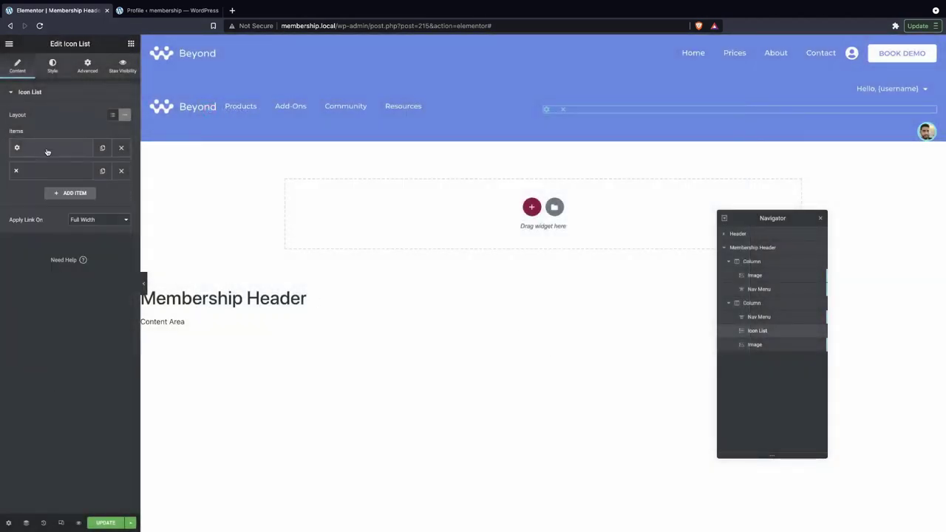
Replace the second list item's icon with the solid Envelope icon, filtering the library by "env".
left_click(52, 170)
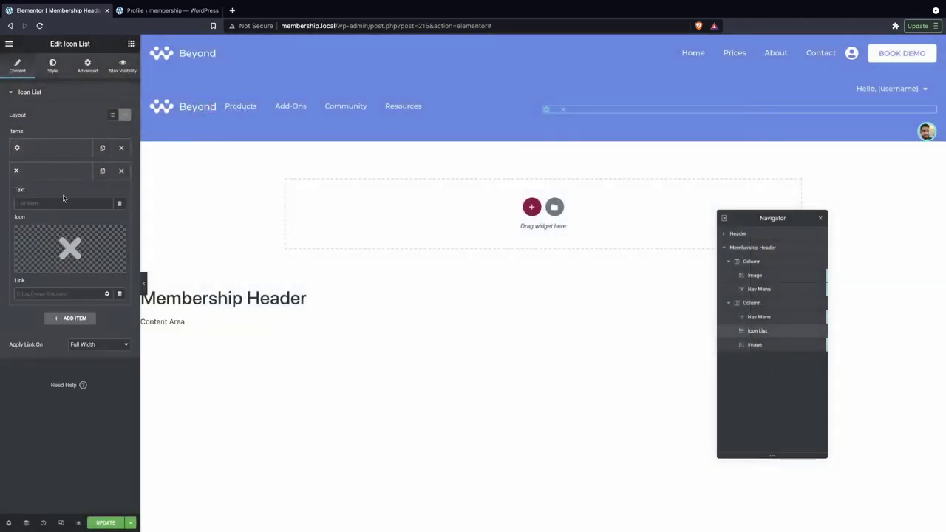
left_click(46, 266)
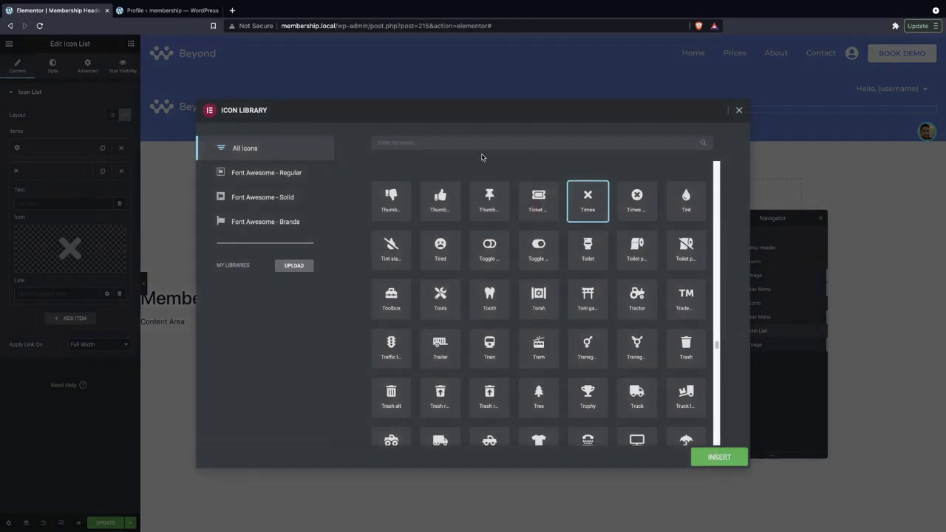
left_click(481, 143)
type("env")
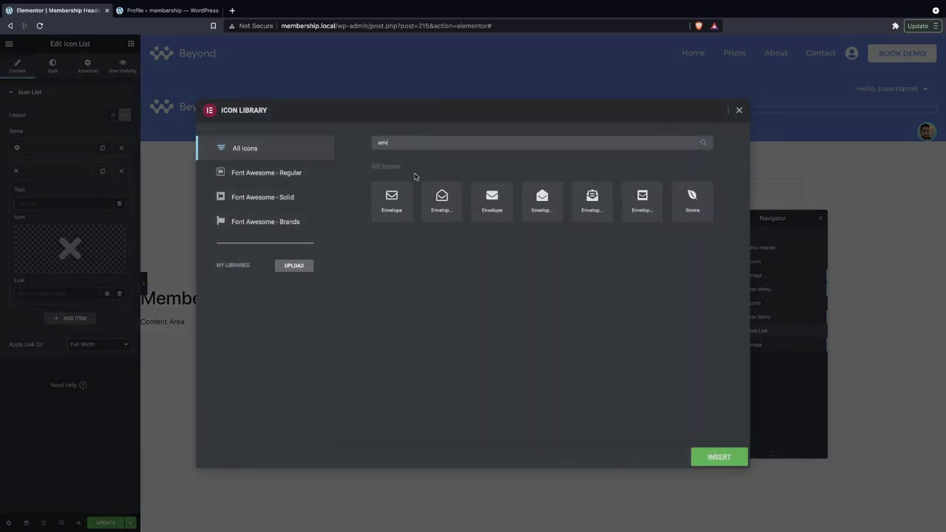
left_click(488, 207)
left_click(728, 452)
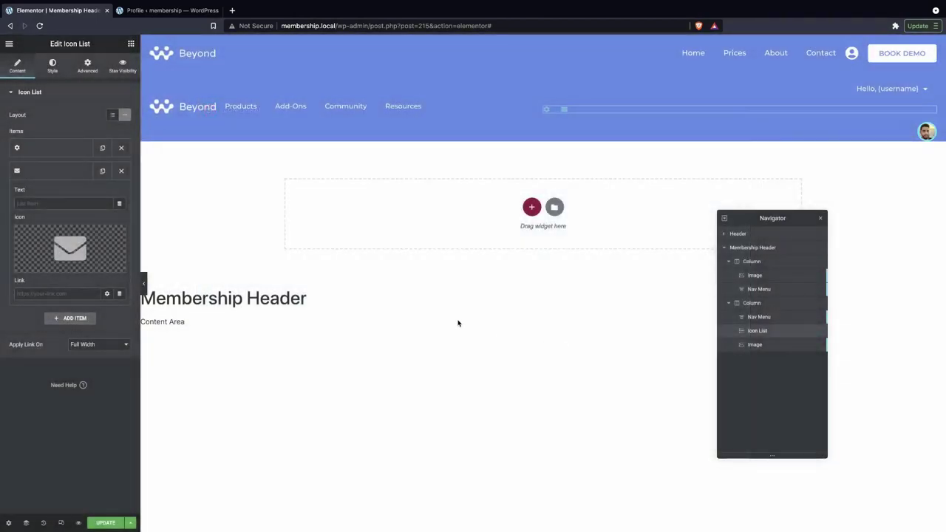
Set the icon list's icon color to white and the icon size to 26.
left_click(53, 65)
left_click(66, 186)
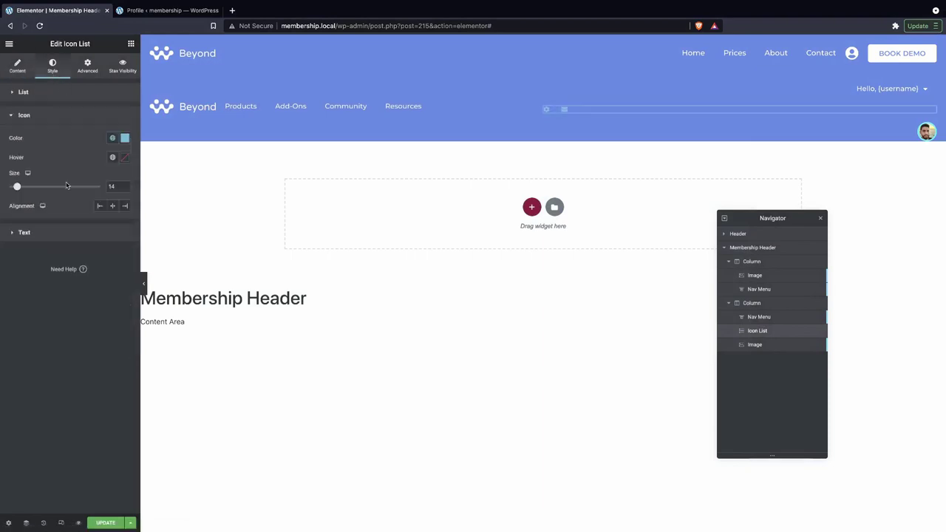
left_click(125, 138)
left_click(26, 165)
left_click(88, 97)
left_click_drag(17, 187, 28, 187)
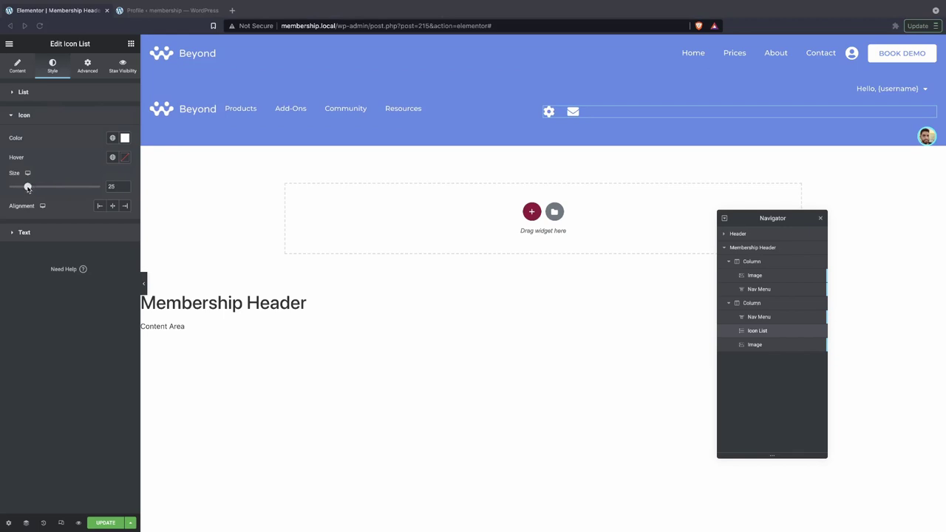
left_click(27, 187)
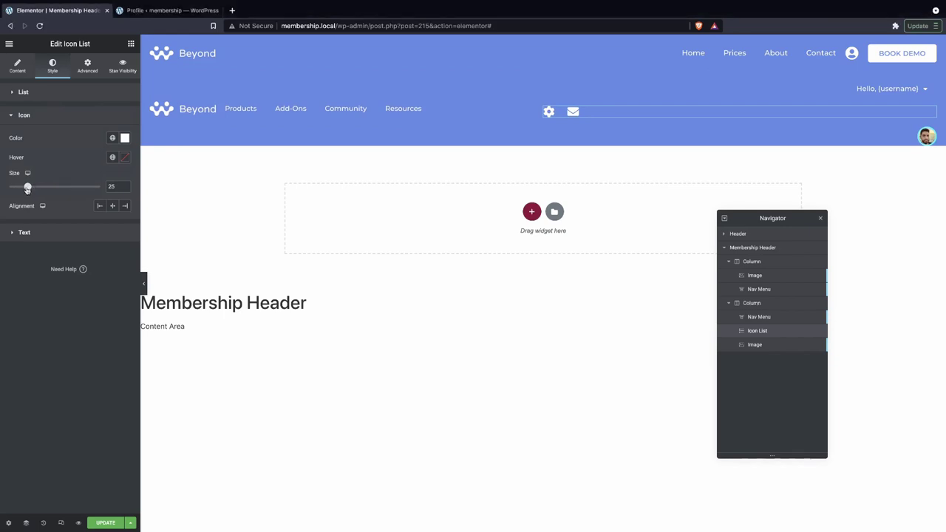
left_click_drag(27, 188, 29, 187)
Set the icon list's width to Inline (auto) and move the widget before the account menu.
left_click(89, 68)
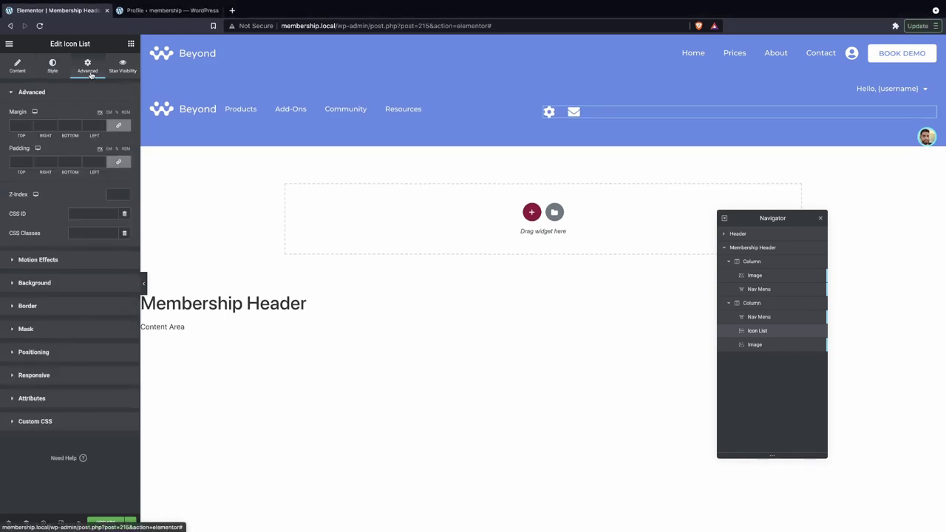
left_click(64, 352)
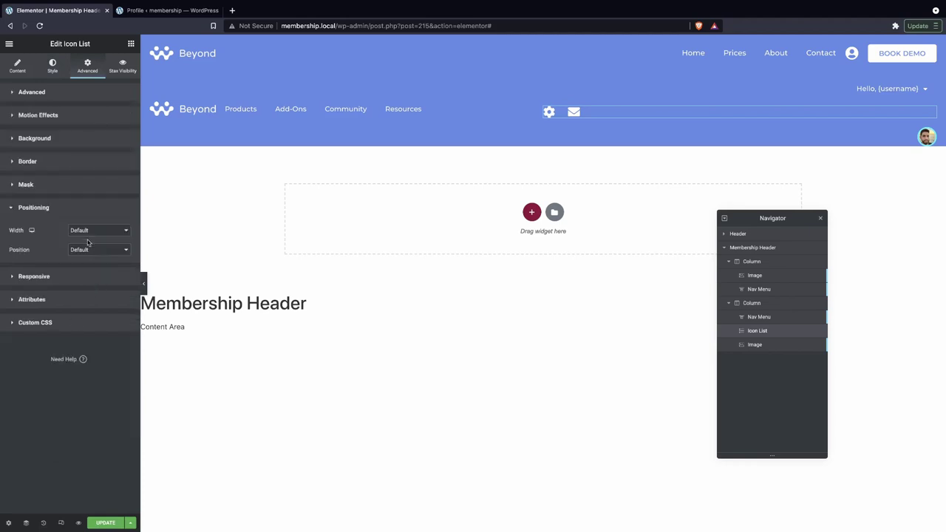
left_click(89, 230)
left_click(86, 248)
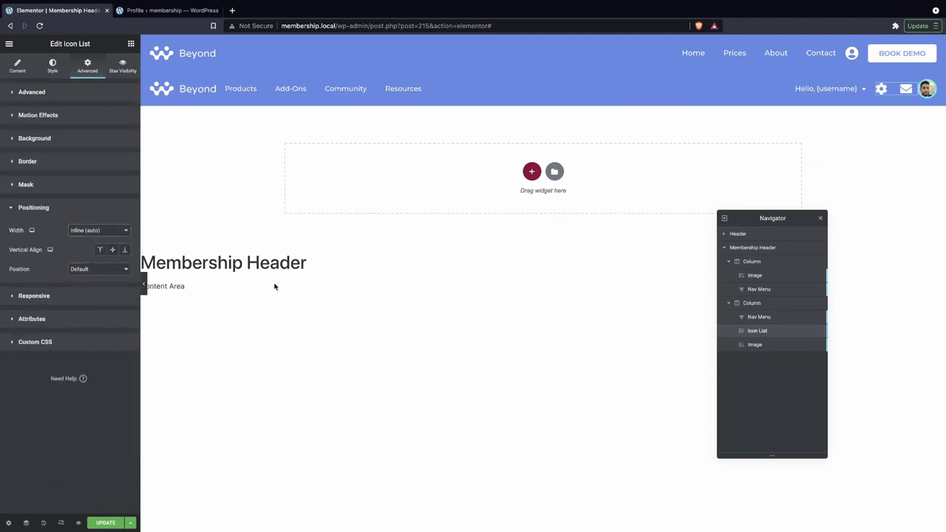
left_click_drag(881, 88, 909, 96)
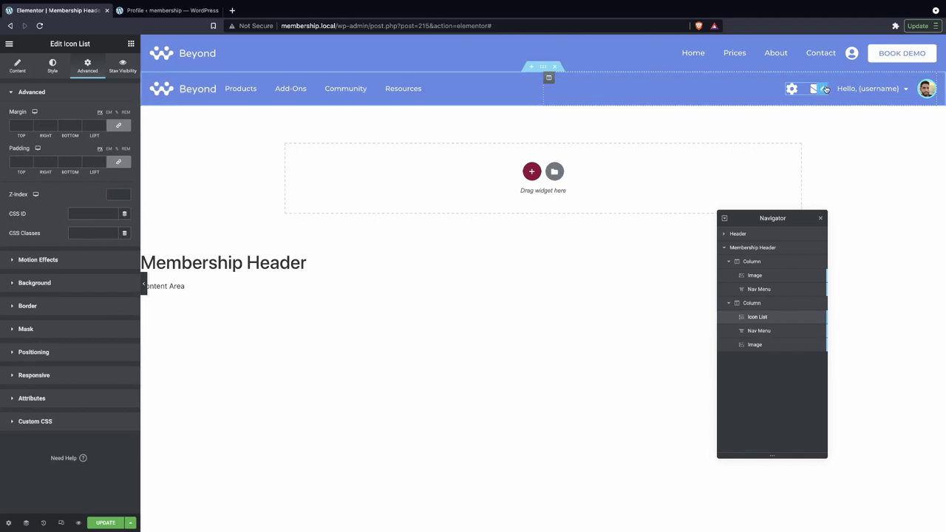
Return to the icon list's icon styling to adjust the icon size.
left_click(52, 70)
left_click(20, 189)
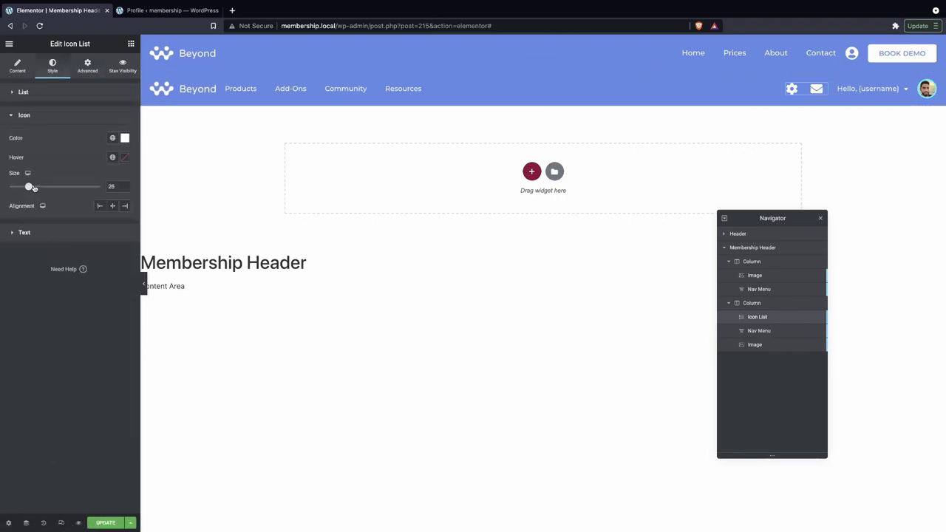
Set the header icon list's icon size to 22, check the header at full width and update the template.
left_click_drag(29, 188, 25, 188)
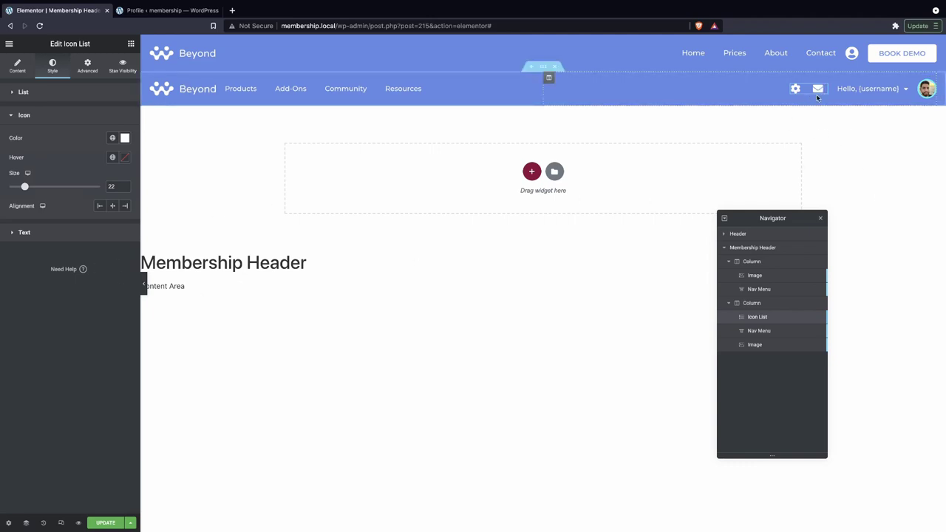
left_click(144, 285)
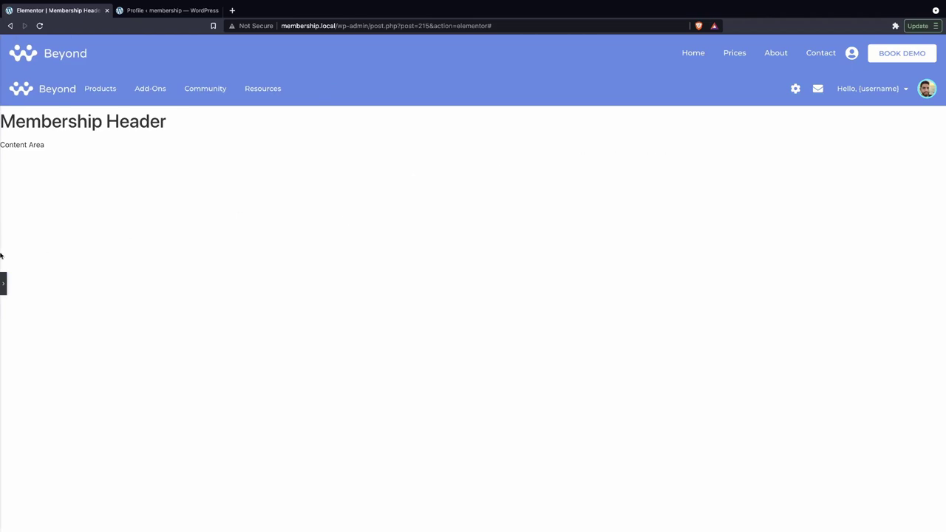
left_click(3, 284)
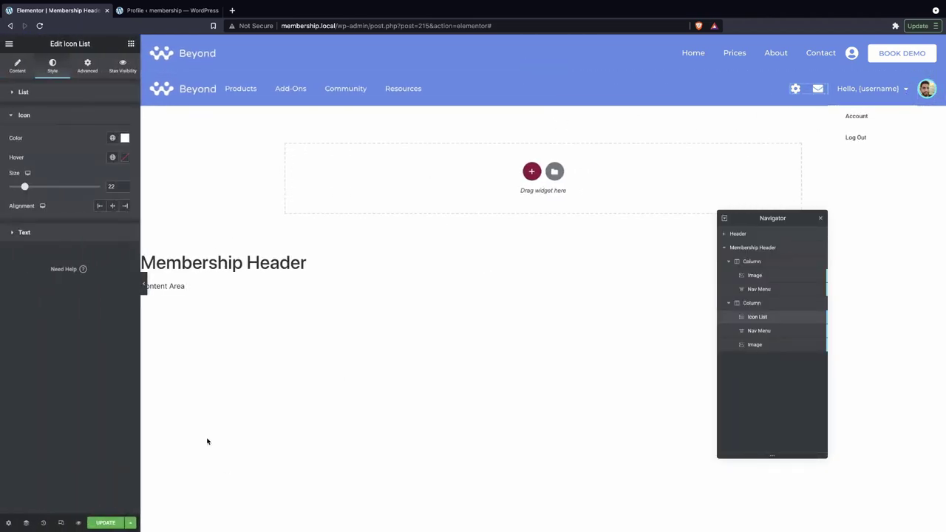
key("super+s")
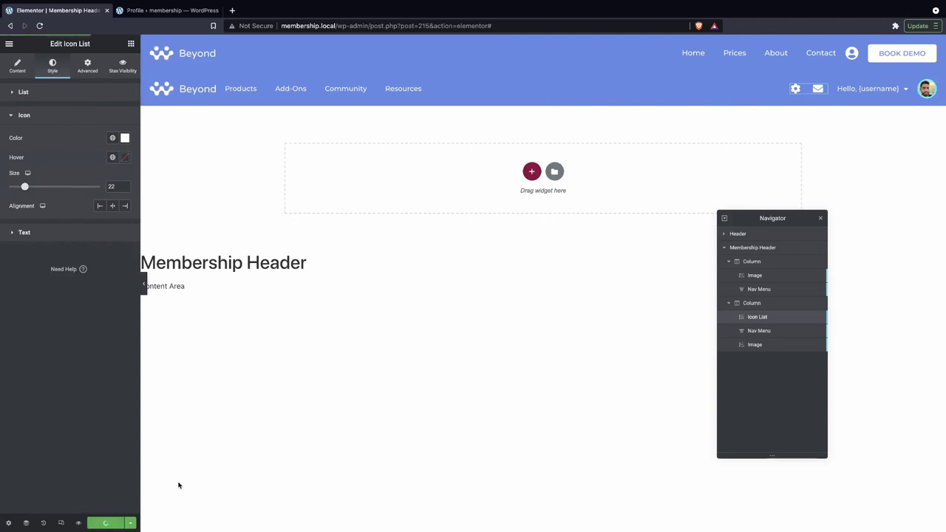
Check the published membership header on the preview page, including the greeting dropdown and profile picture.
left_click(145, 12)
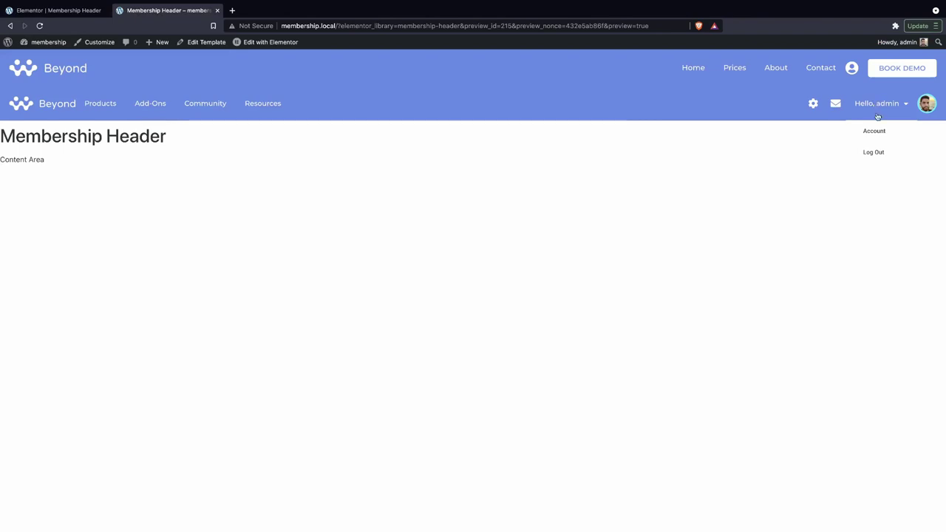
mouse_move(877, 110)
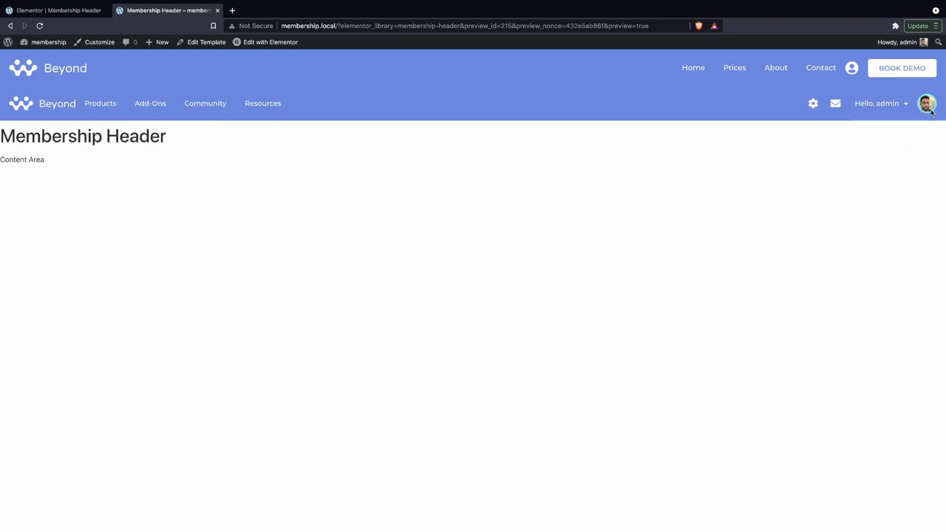
left_click(102, 12)
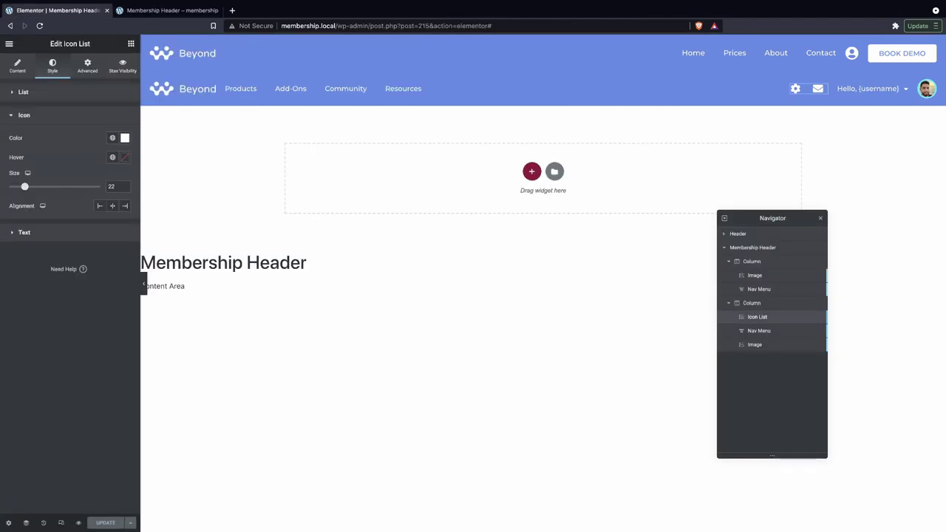
Link the profile picture in the membership header to the custom URL /account/.
left_click(927, 88)
left_click(17, 65)
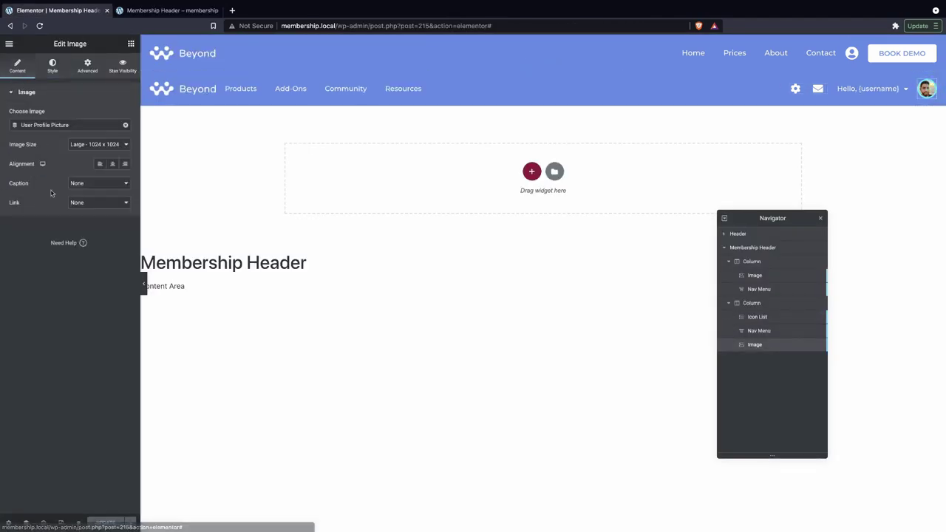
left_click(78, 203)
left_click(81, 218)
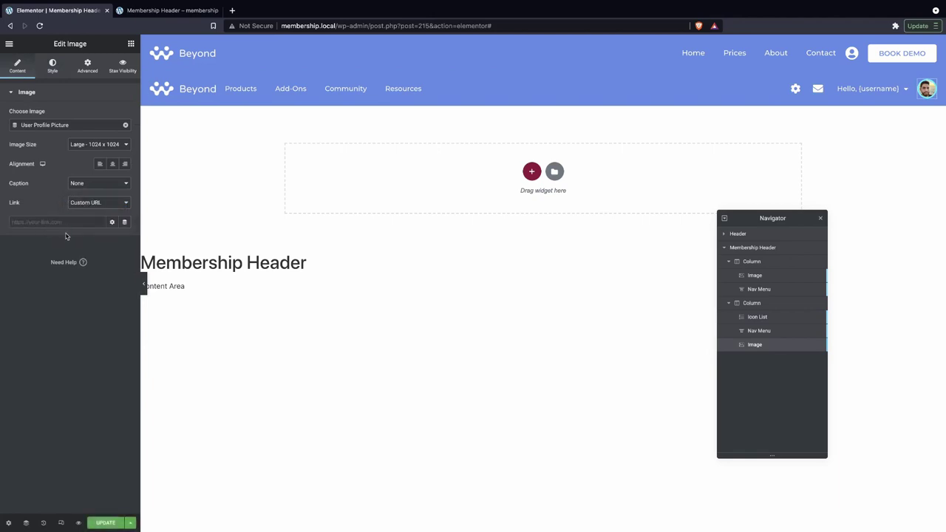
type("/account/")
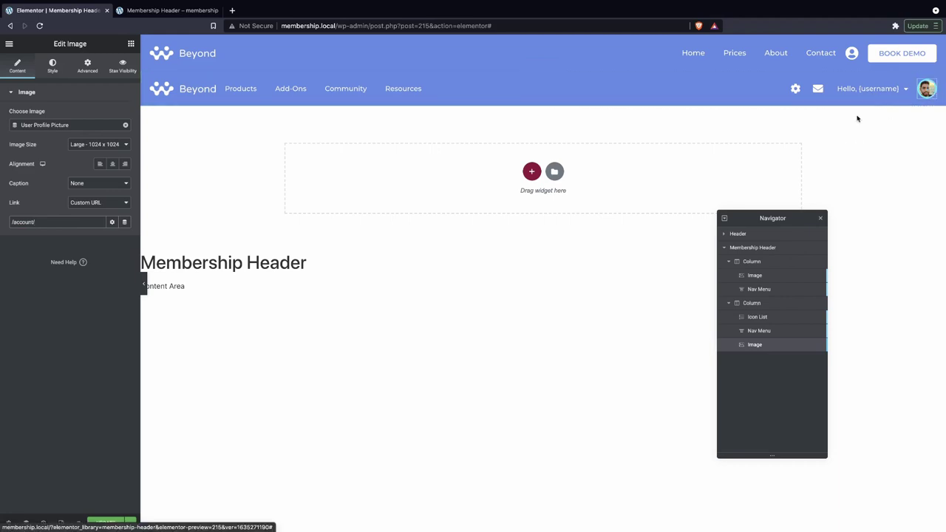
mouse_move(902, 90)
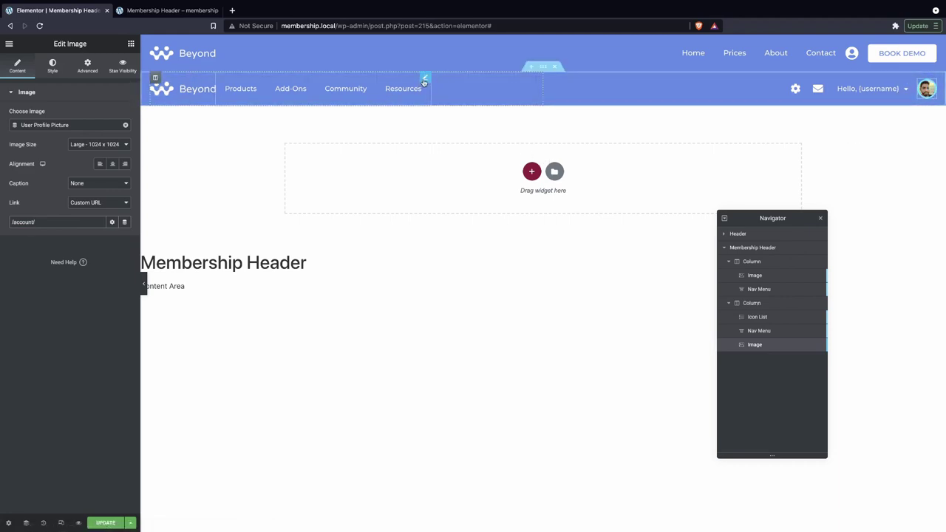
Unlink the margins of the membership header's Products-to-Resources nav menu and set its left margin to 30 px, previewing the spacing.
left_click(426, 79)
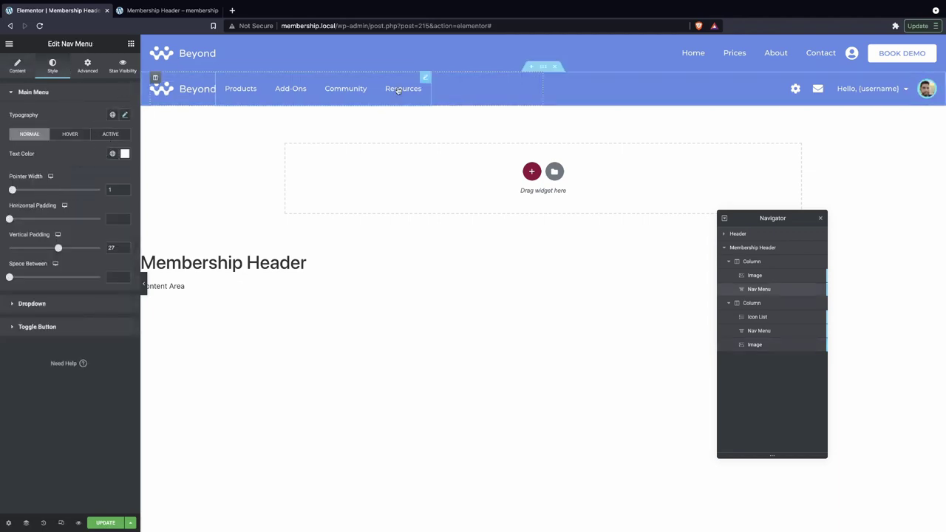
left_click(86, 67)
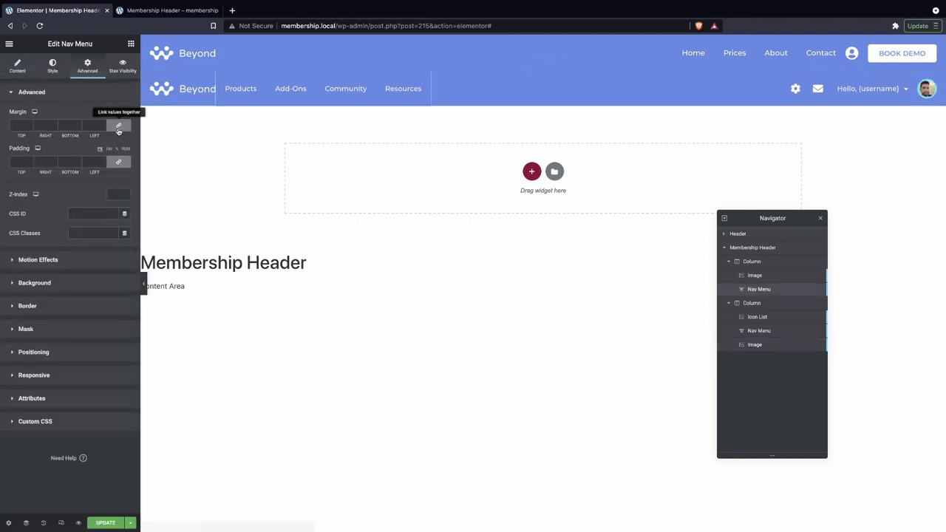
type("20")
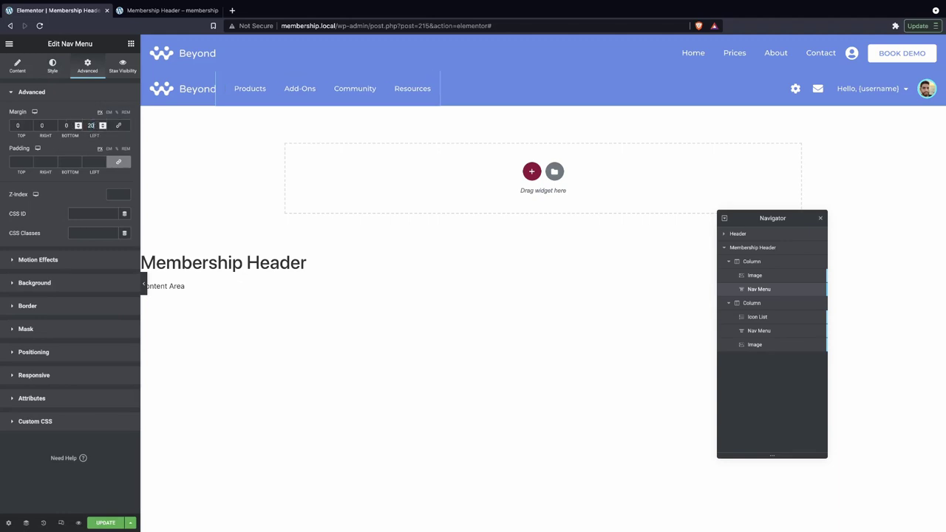
left_click(144, 287)
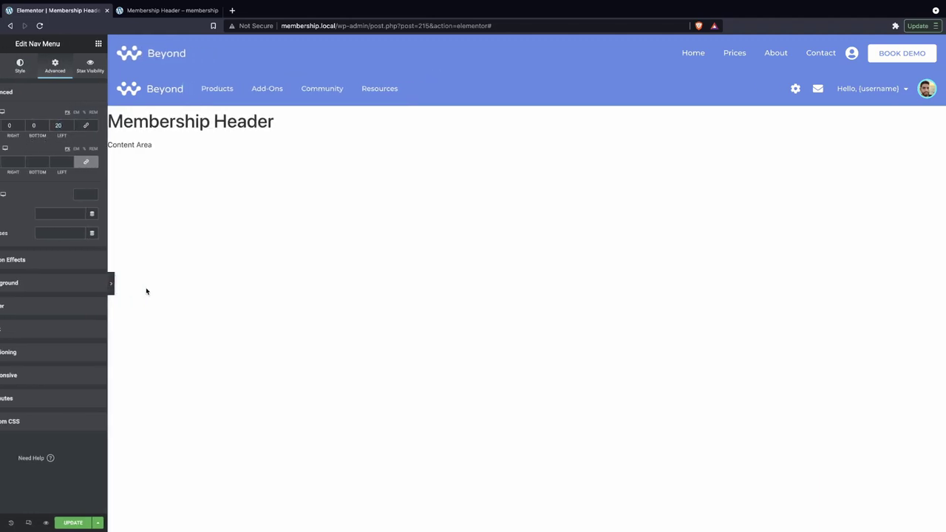
left_click(4, 290)
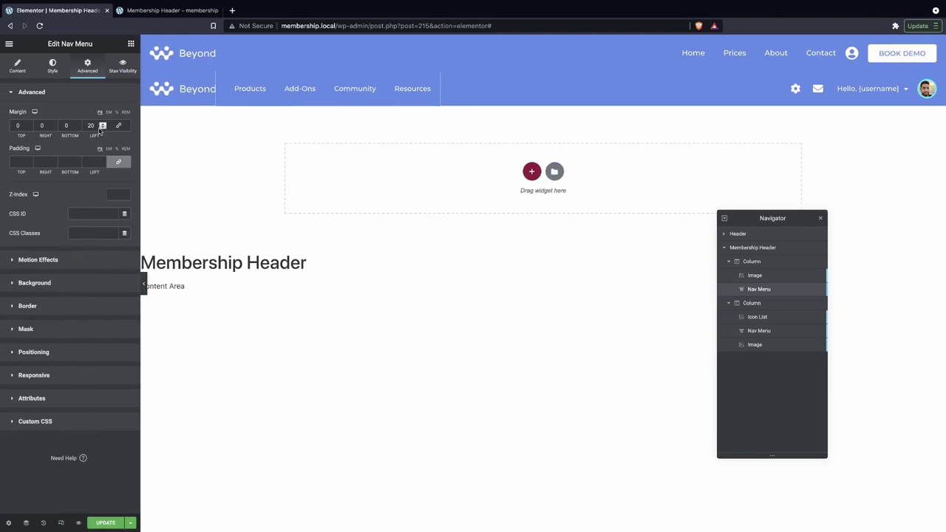
double_click(91, 126)
type("30")
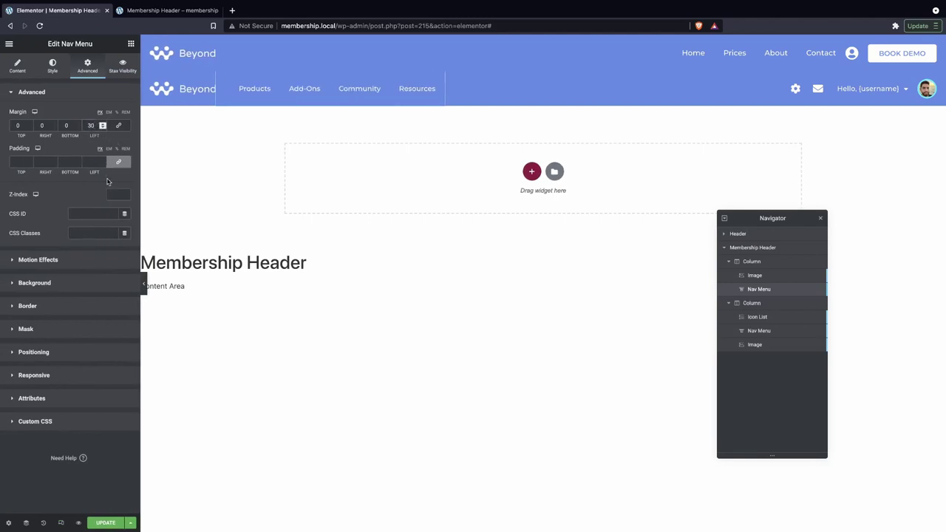
left_click(141, 282)
left_click(3, 282)
Move the Navigator clear of the header's account items and enable Stax visibility logic on the upper Header section.
left_click_drag(773, 210, 521, 218)
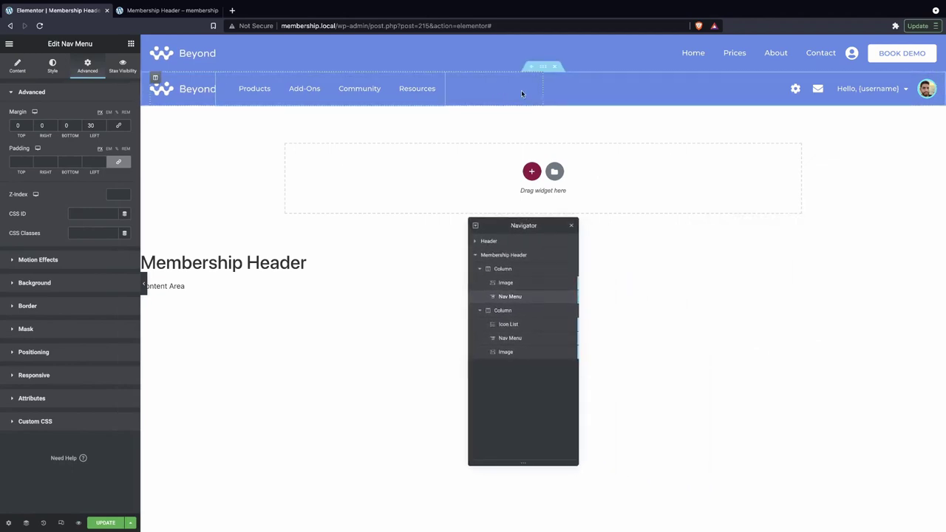
mouse_move(924, 90)
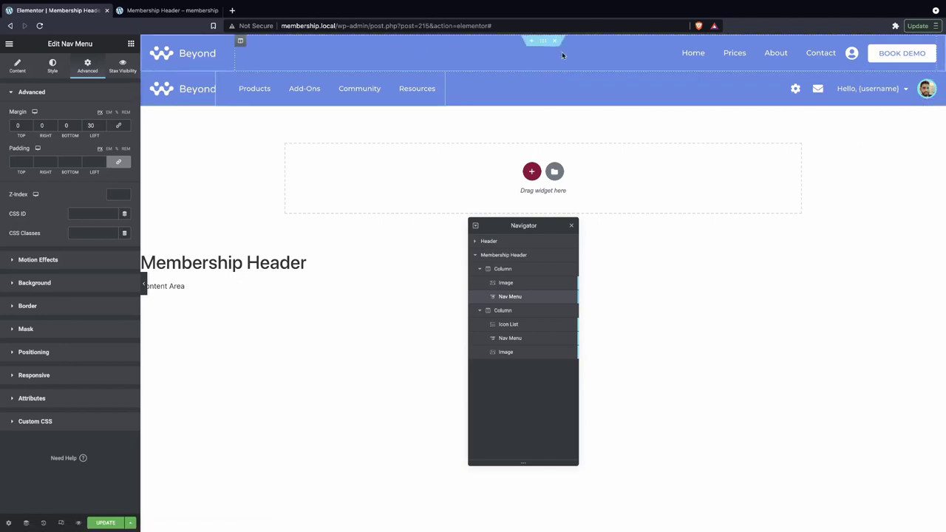
left_click(542, 43)
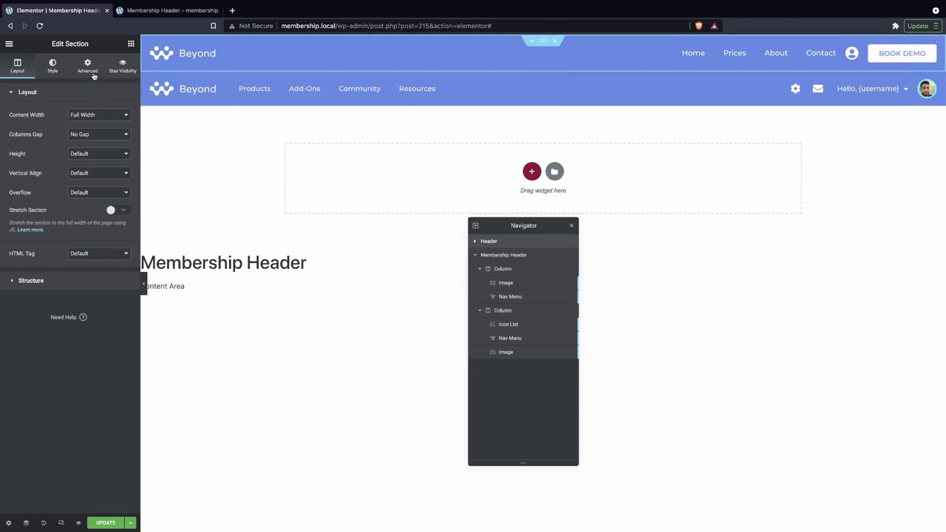
left_click(130, 67)
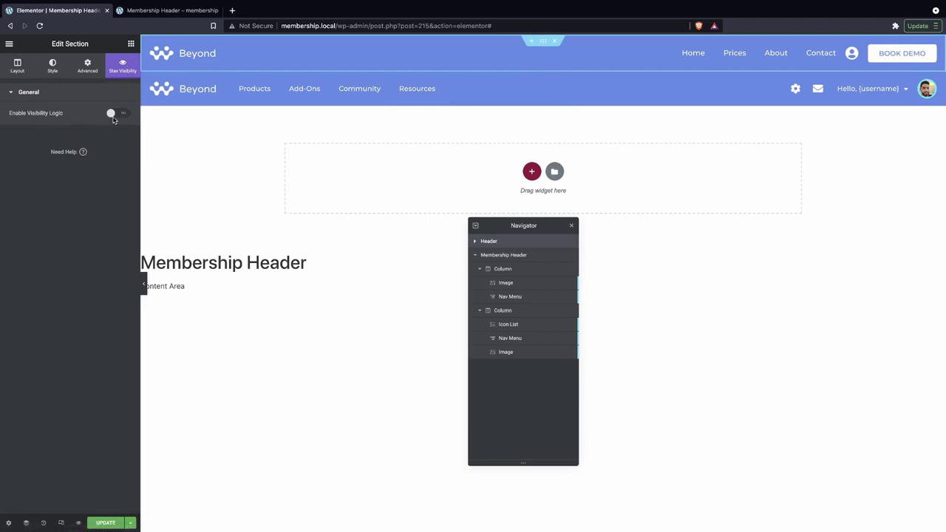
left_click(112, 114)
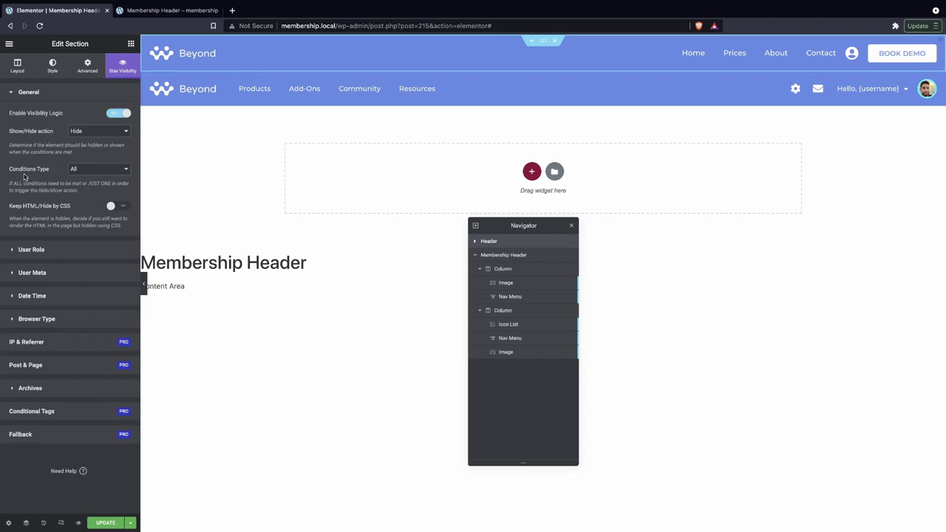
Enable the user role condition for the upper Header section with the Logged in users role, keeping the Hide action.
left_click(35, 251)
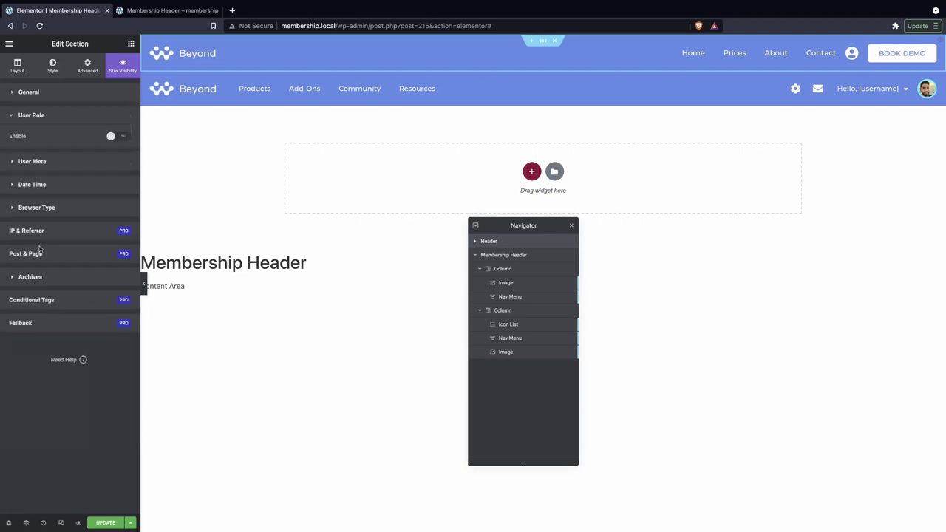
left_click(114, 138)
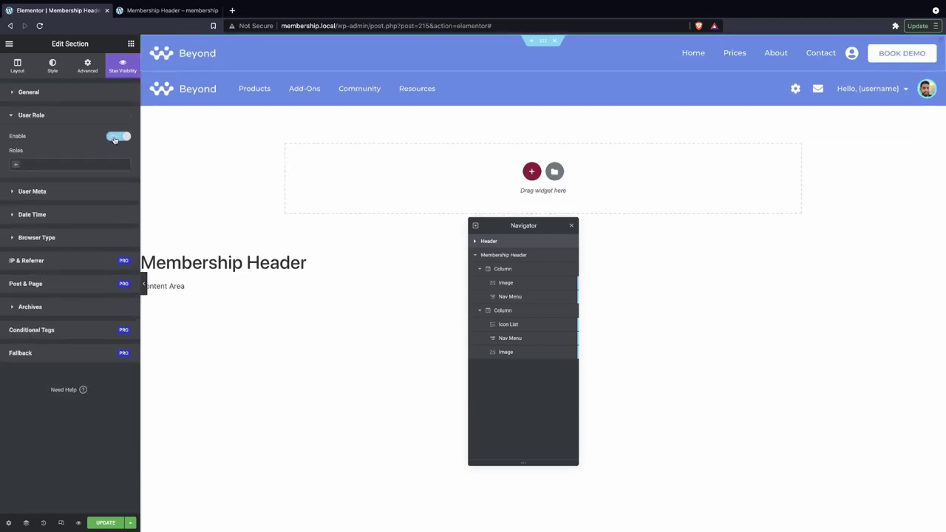
left_click(33, 164)
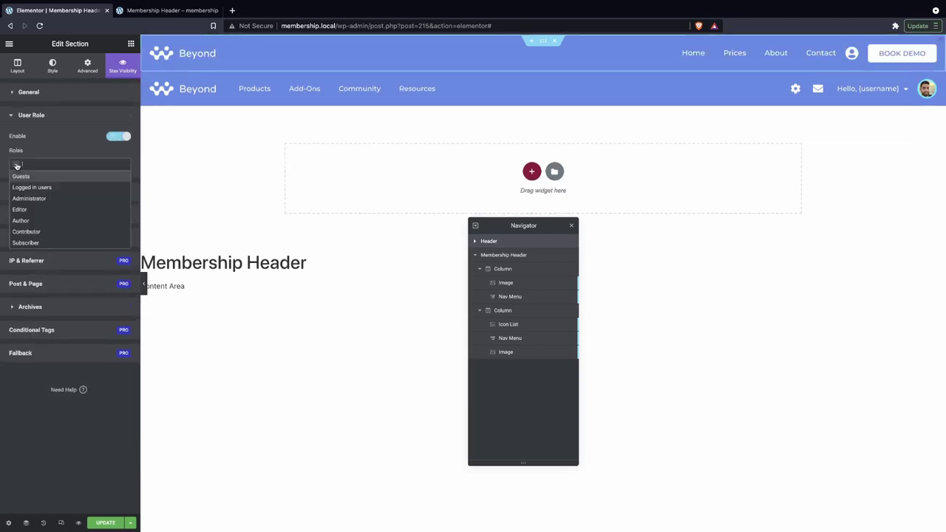
left_click(56, 189)
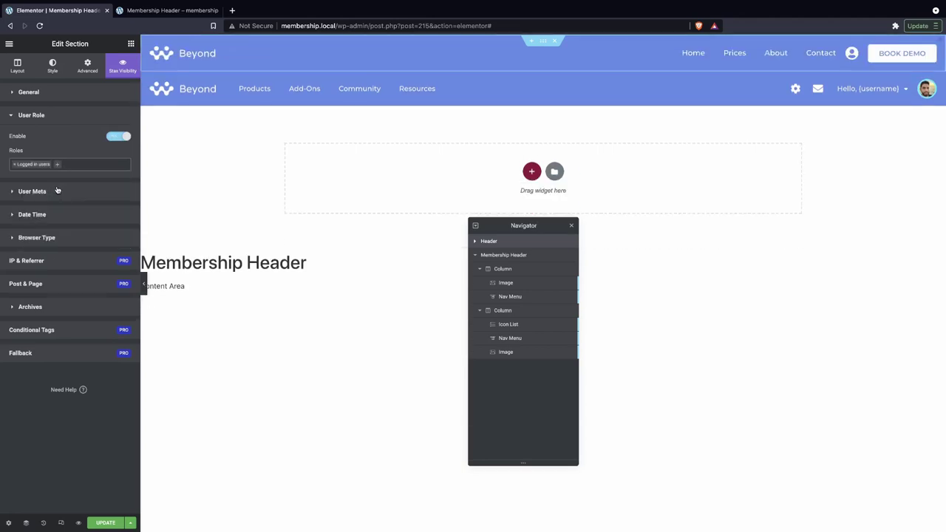
left_click(59, 92)
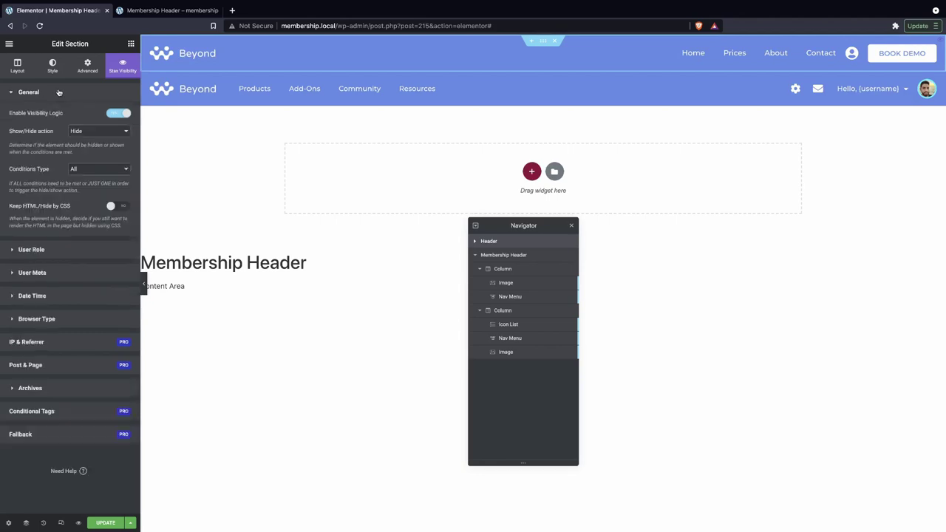
left_click(54, 96)
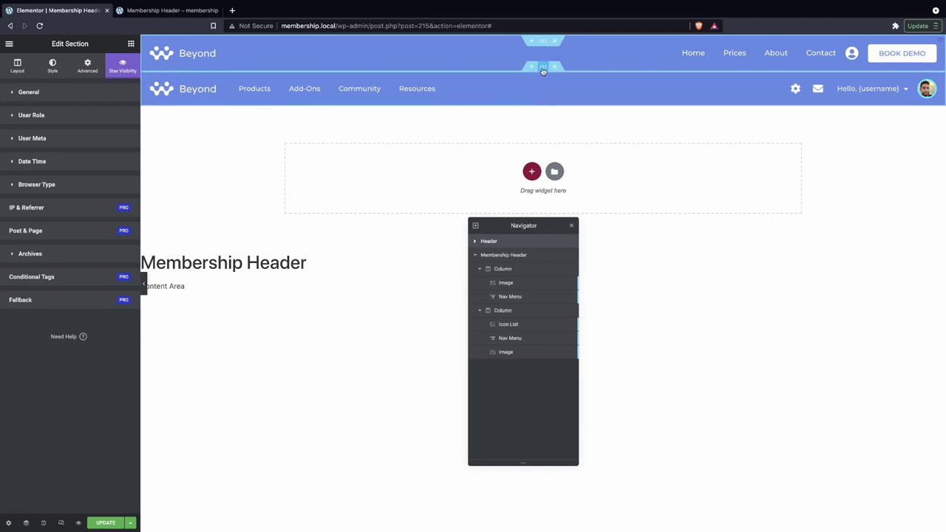
Enable Stax visibility logic on the Membership Header section and keep its action on Hide.
left_click(543, 68)
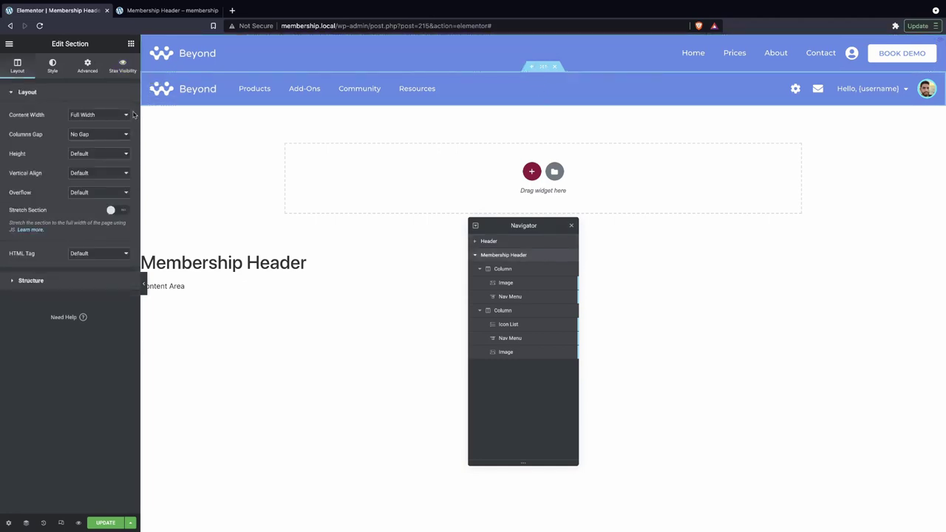
left_click(122, 71)
left_click(119, 113)
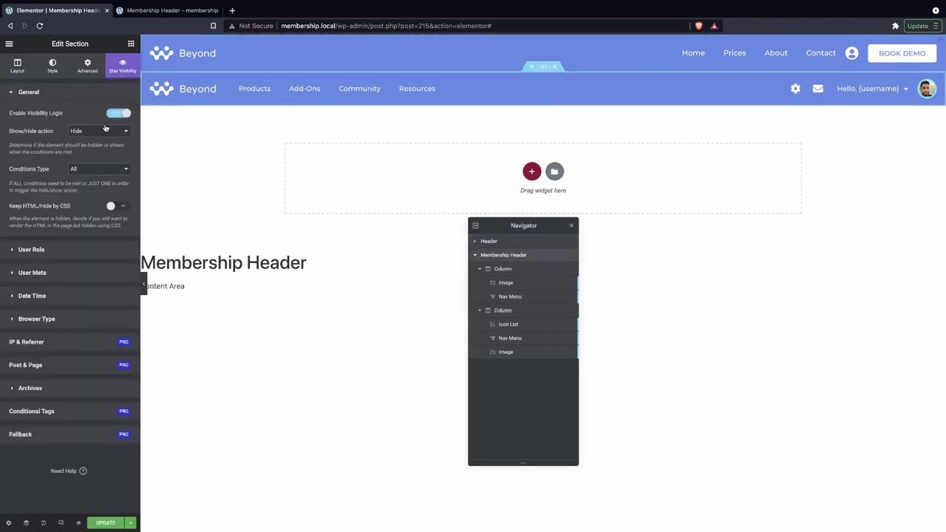
left_click(87, 136)
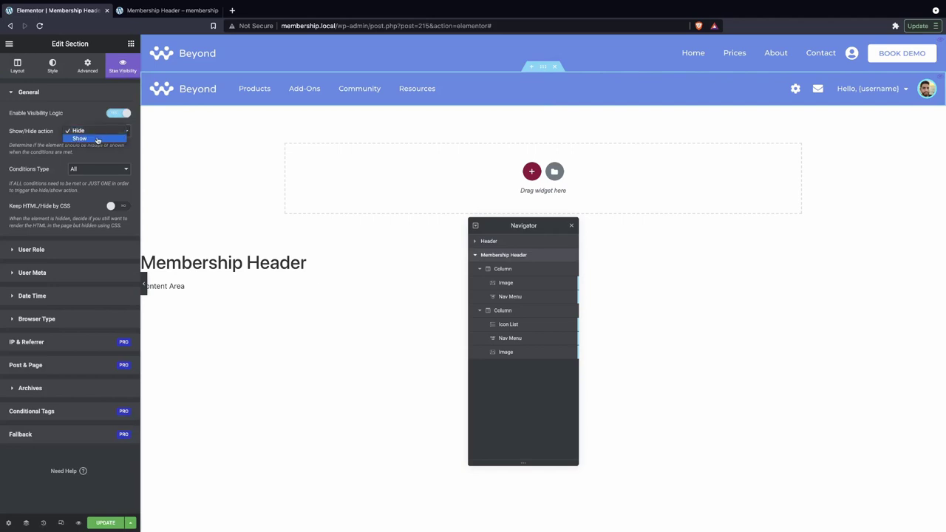
left_click(75, 129)
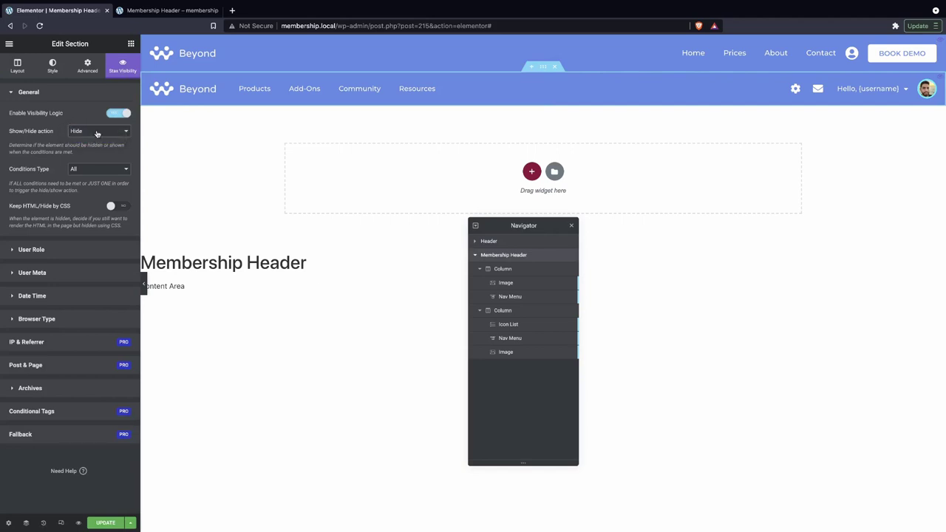
left_click(93, 136)
left_click(89, 130)
Enable the user role condition for the Membership Header section with the Guests role and review its general visibility settings.
left_click(72, 249)
left_click(121, 136)
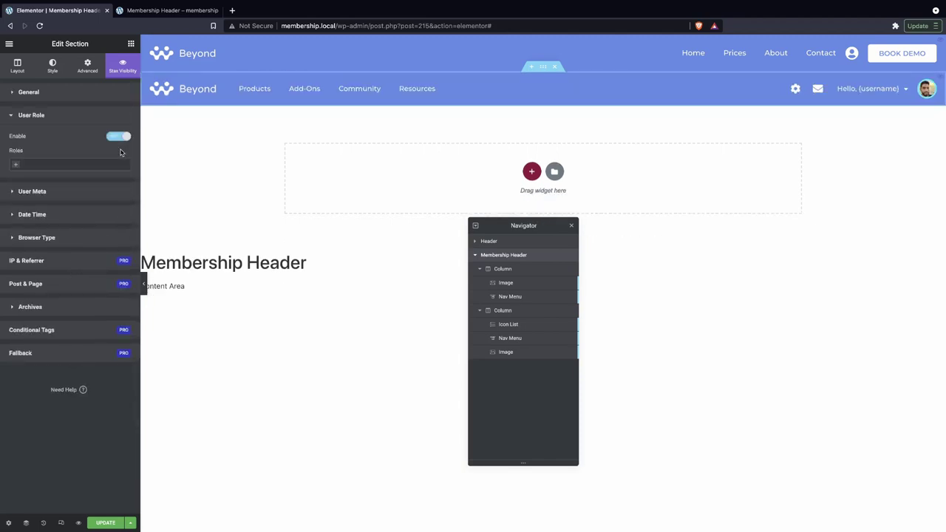
left_click(18, 169)
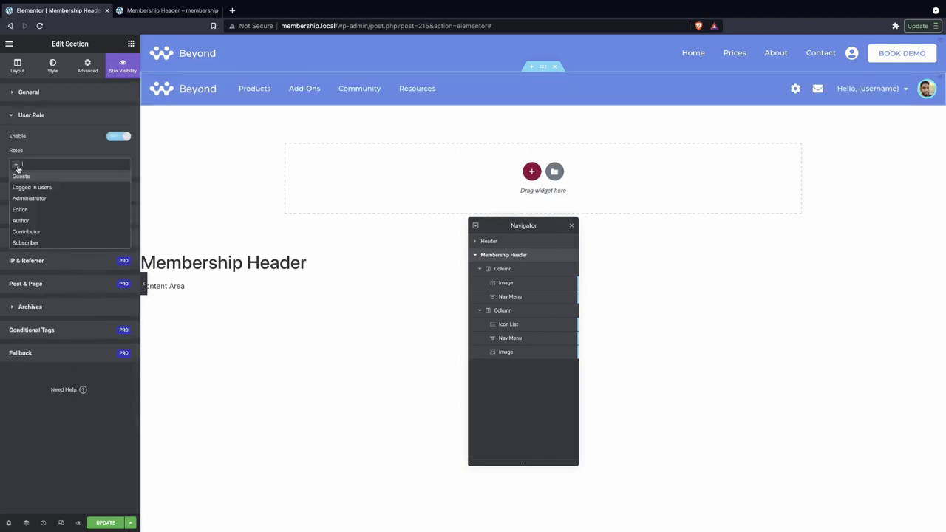
left_click(74, 176)
left_click(87, 94)
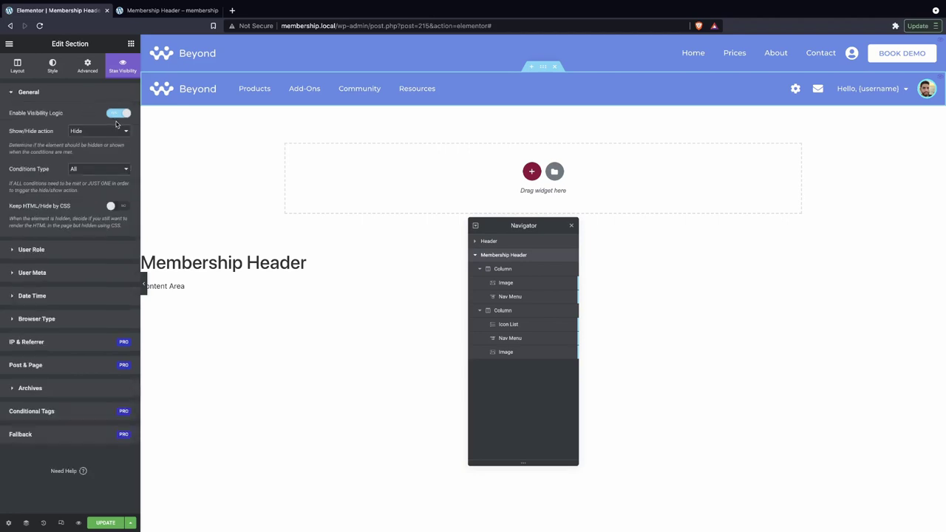
Set the Membership Header section's visibility action to Show for the Logged in users role and update the template.
left_click(95, 133)
left_click(88, 139)
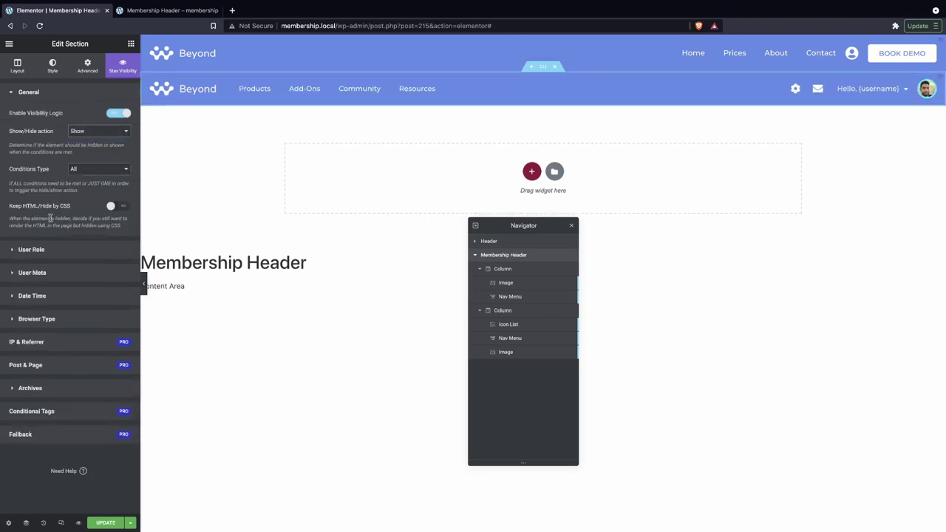
left_click(44, 252)
left_click(21, 167)
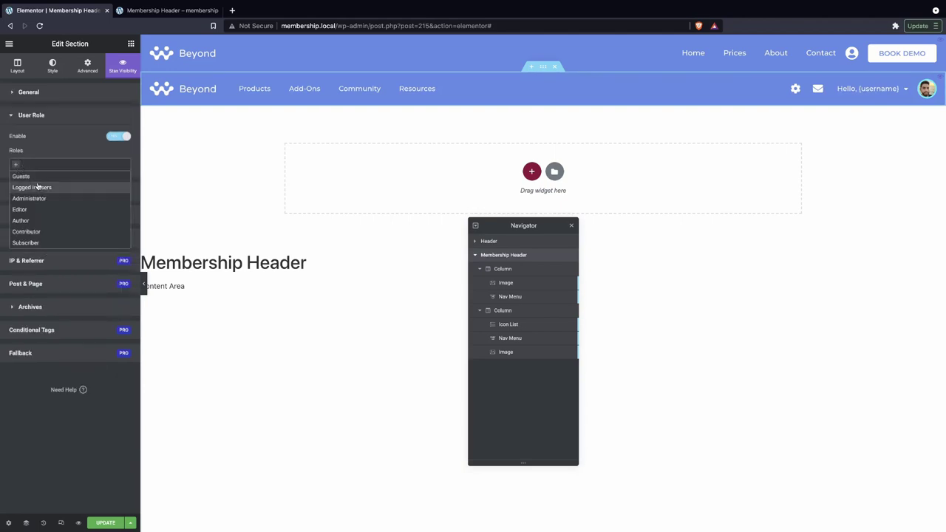
left_click(39, 185)
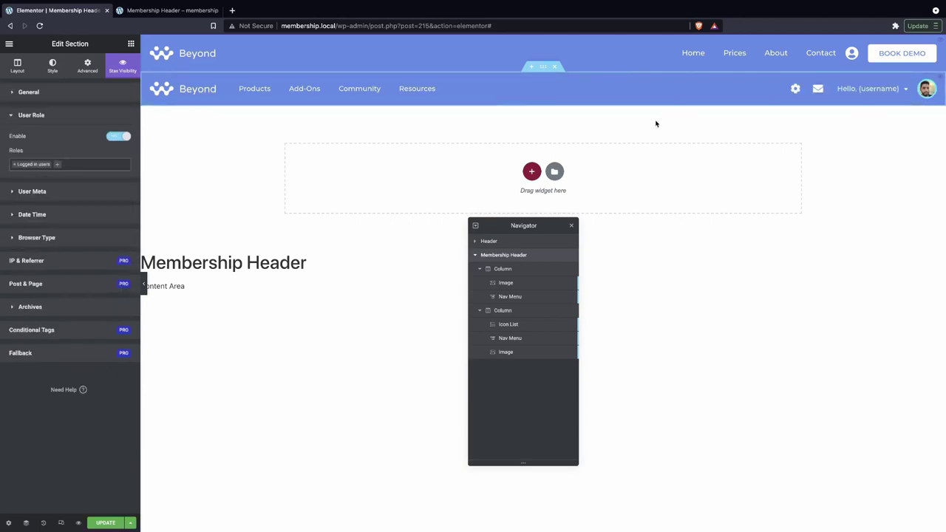
left_click(108, 521)
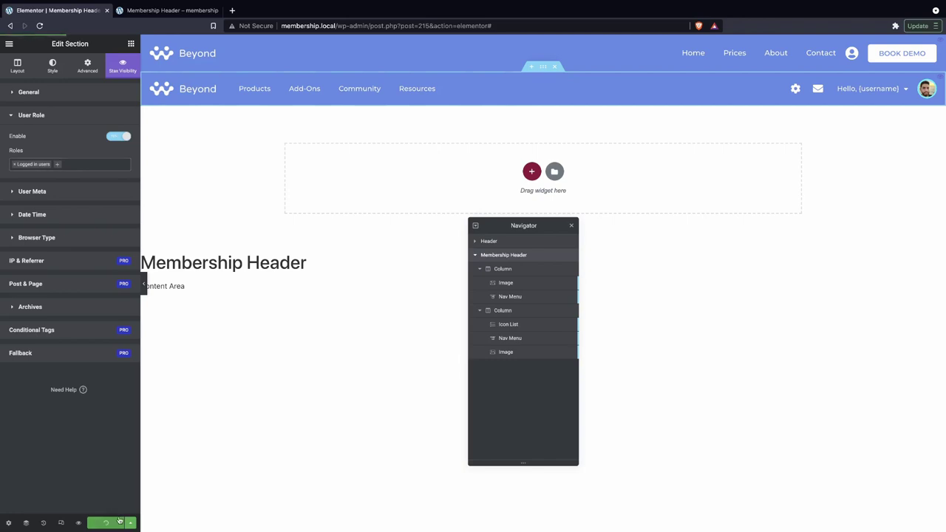
Reload the header preview while logged in and check which header section it displays.
left_click(140, 10)
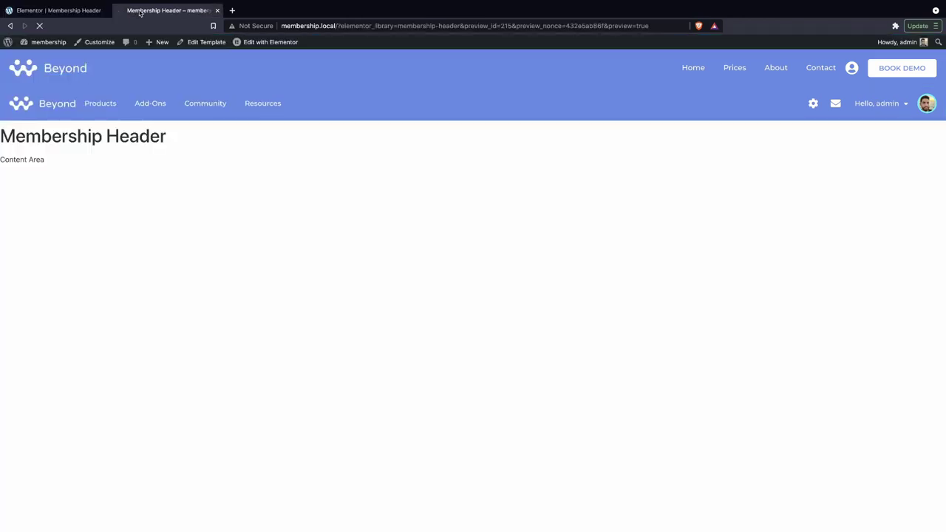
key("ctrl+r")
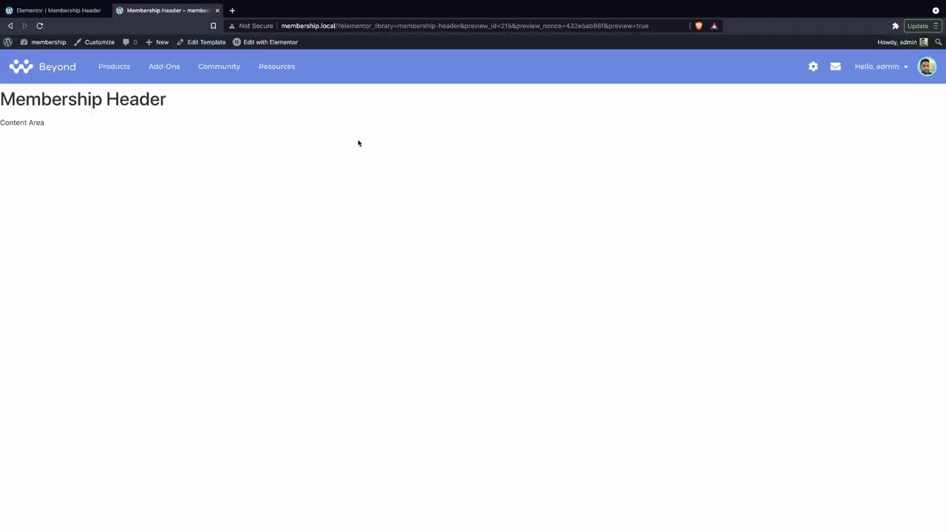
left_click(70, 11)
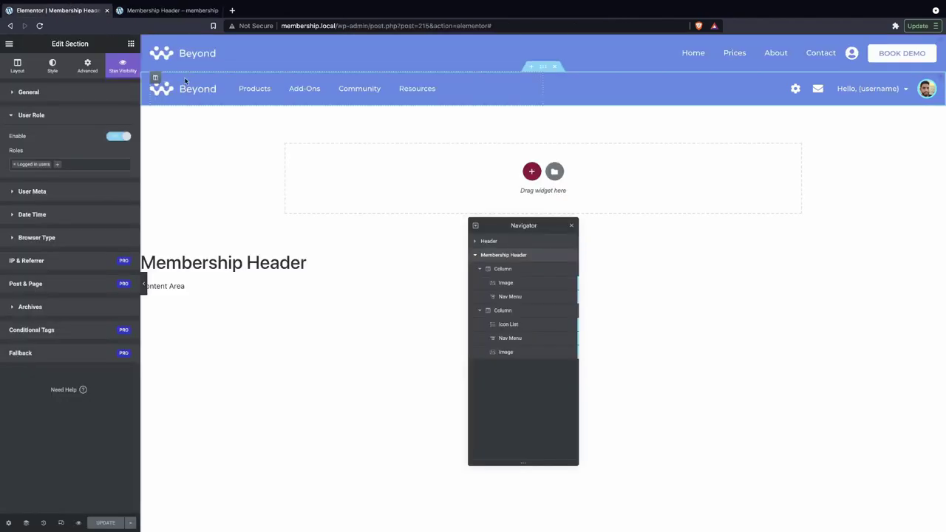
left_click(210, 91)
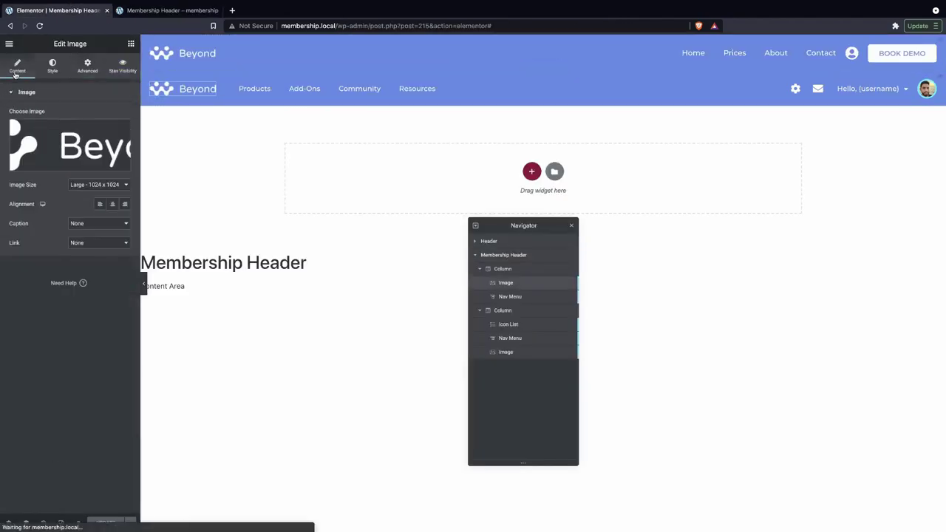
left_click(88, 242)
left_click(86, 258)
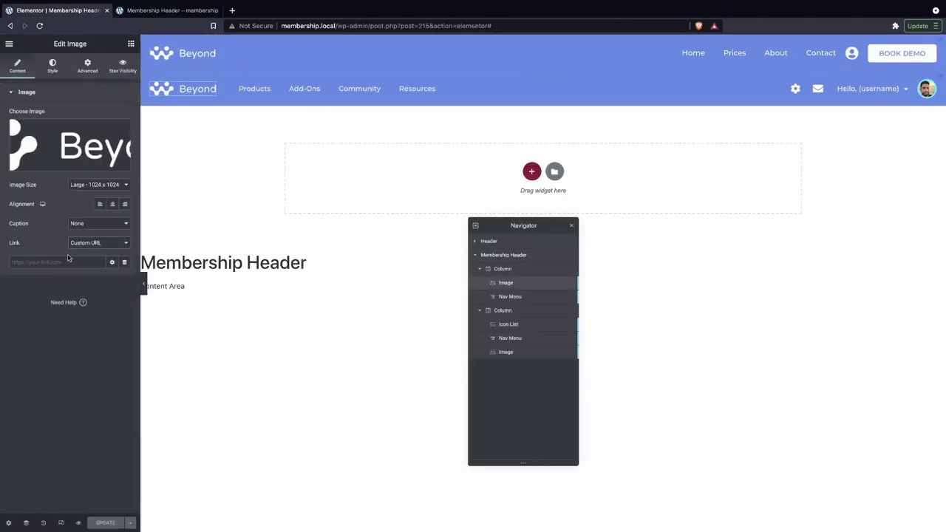
left_click(76, 261)
type("ho")
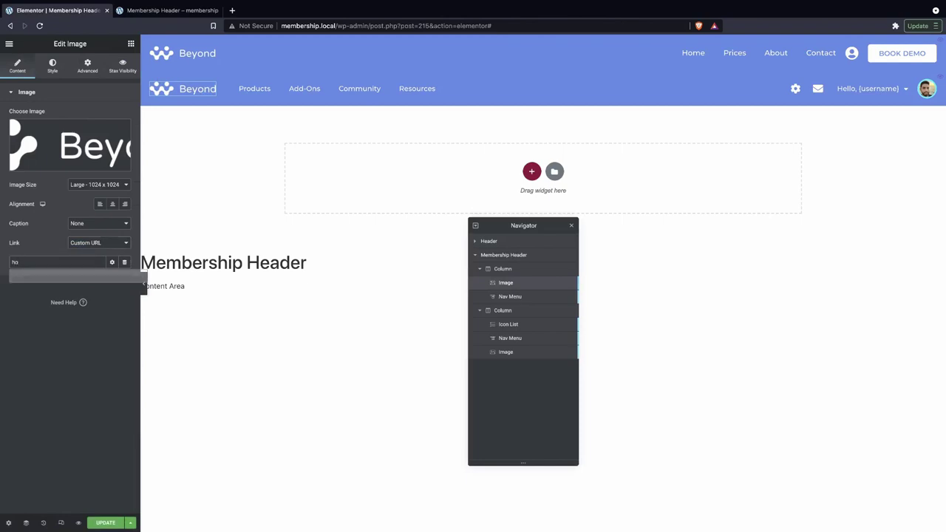
left_click(92, 279)
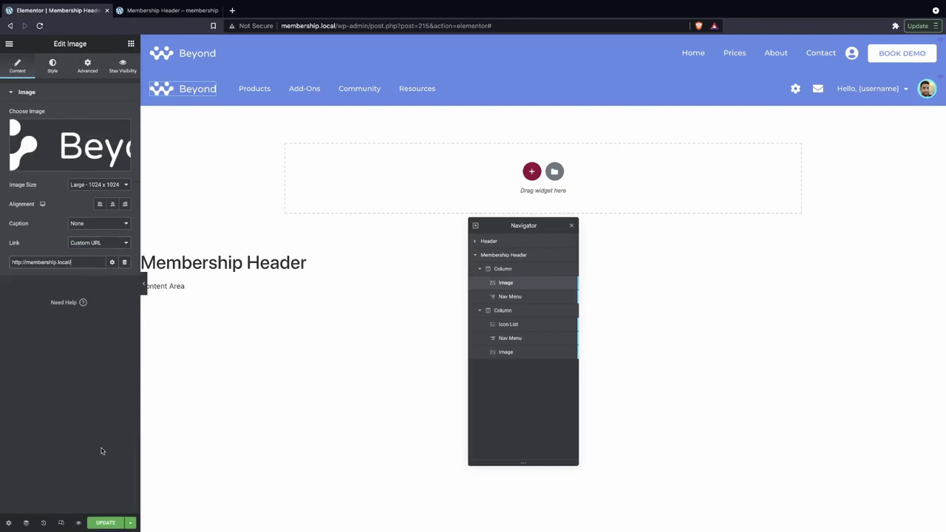
left_click(112, 523)
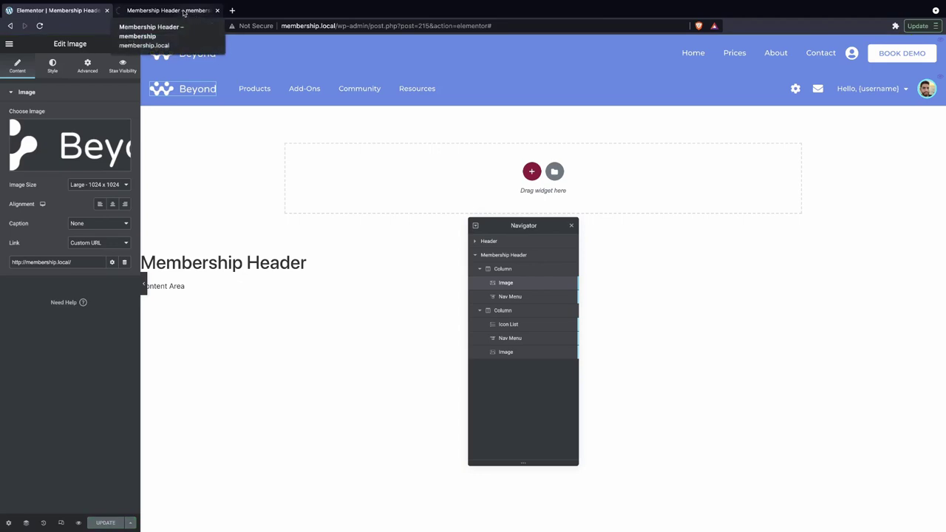
Test the logo's link in the preview and check how the header behaves while scrolling the home page.
left_click(183, 12)
left_click(41, 71)
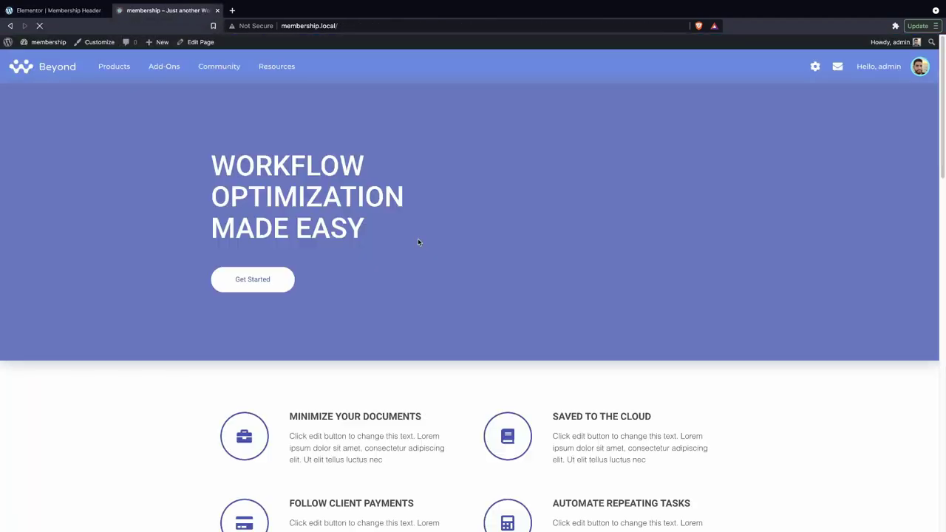
scroll(490, 247, "down", 1)
scroll(492, 252, "up", 1)
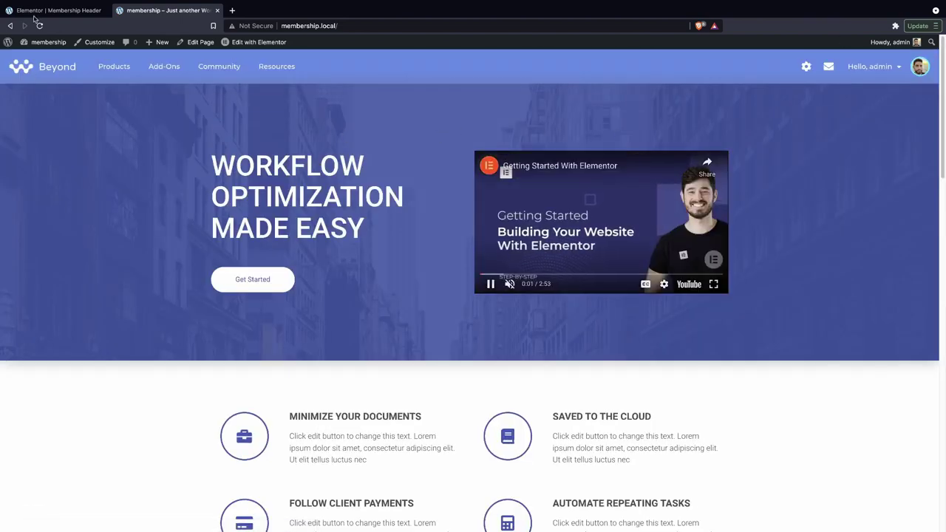
left_click(56, 11)
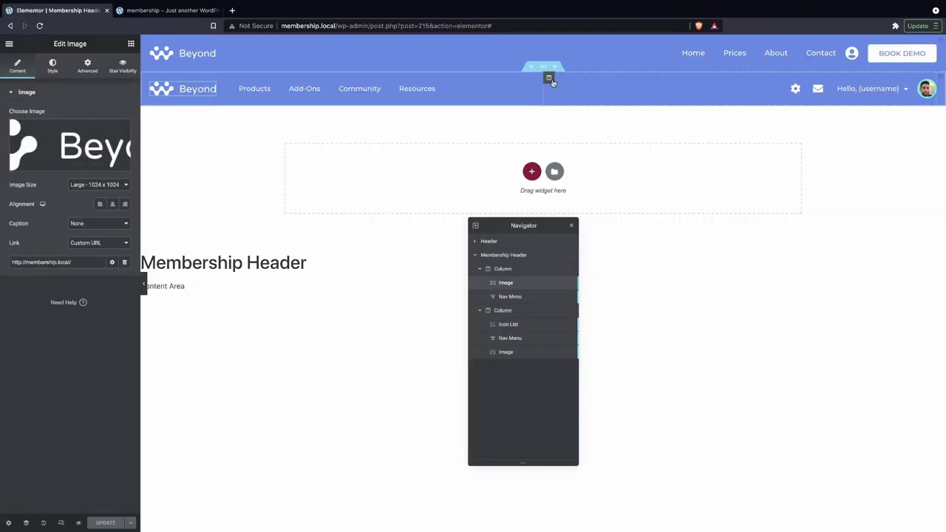
Make the Membership Header section sticky at Top in its motion effects and update the template.
left_click(544, 67)
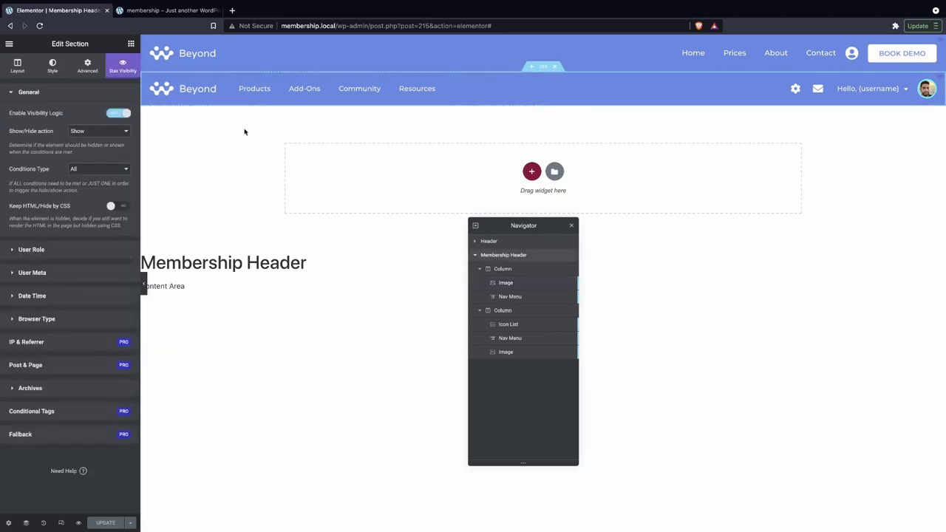
left_click(92, 67)
left_click(66, 258)
left_click(93, 164)
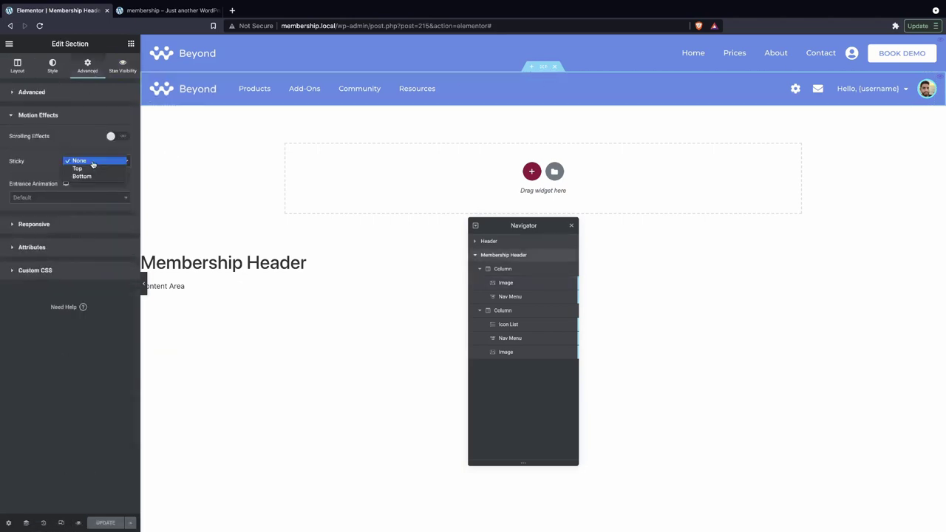
left_click(90, 169)
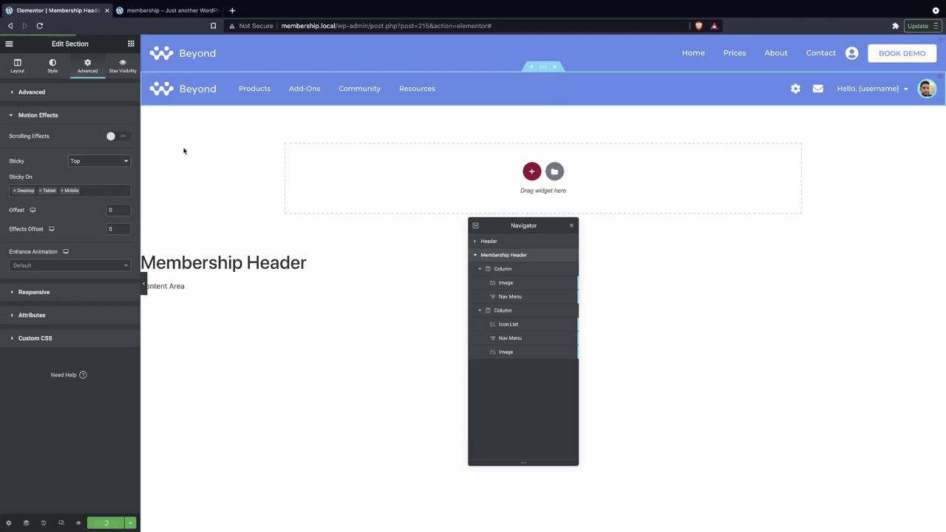
Open the home page from the preview and check the sticky membership header while scrolling.
left_click(166, 11)
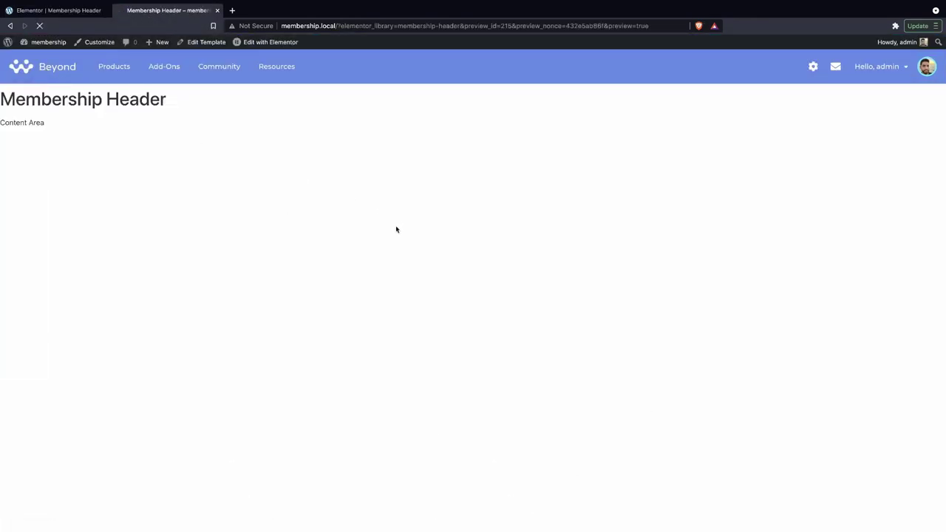
scroll(754, 215, "down", 3)
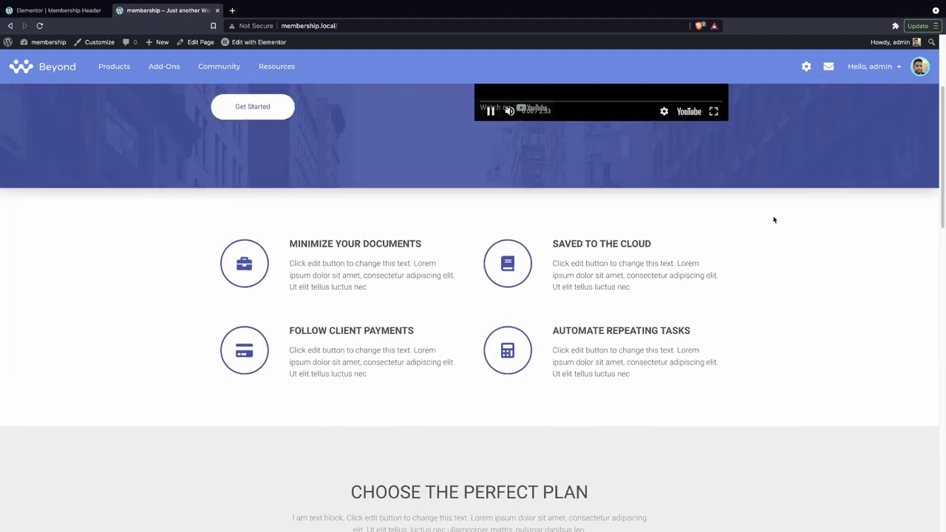
scroll(813, 148, "up", 3)
Log out through the header's account greeting menu and view the home page as a guest.
mouse_move(878, 74)
left_click(865, 107)
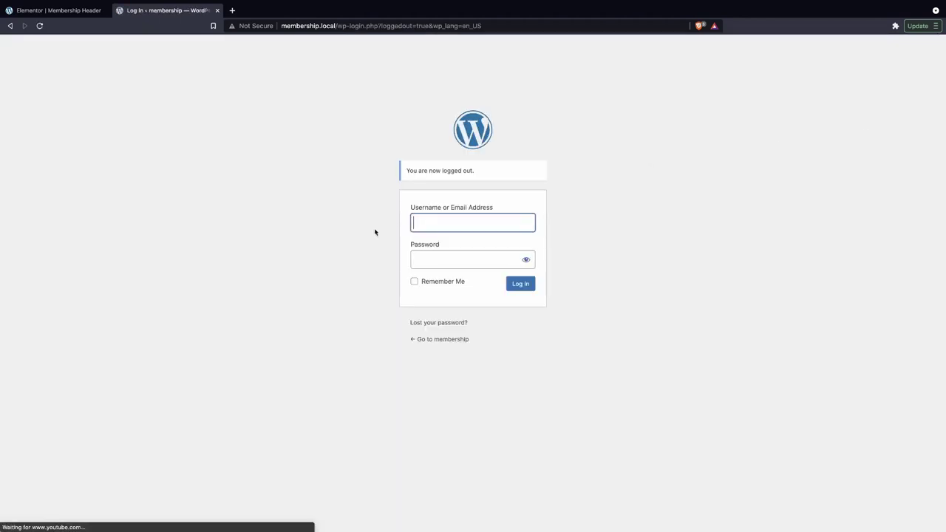
left_click(456, 342)
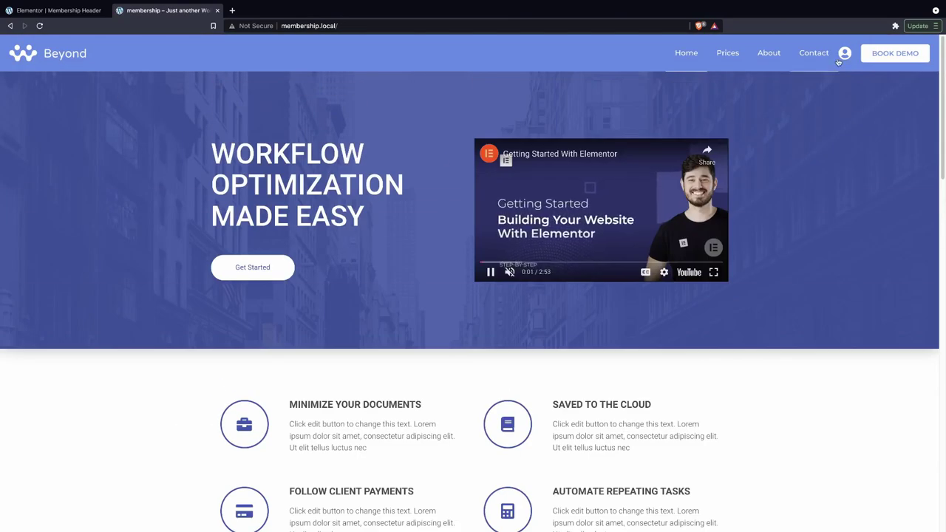
Follow the guest header's account icon and log in with the saved username and password.
left_click(845, 54)
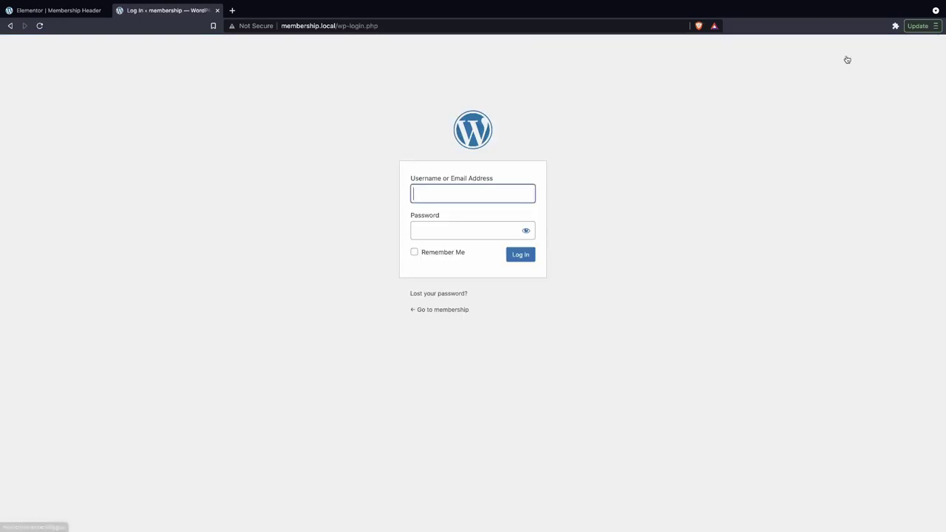
left_click(447, 191)
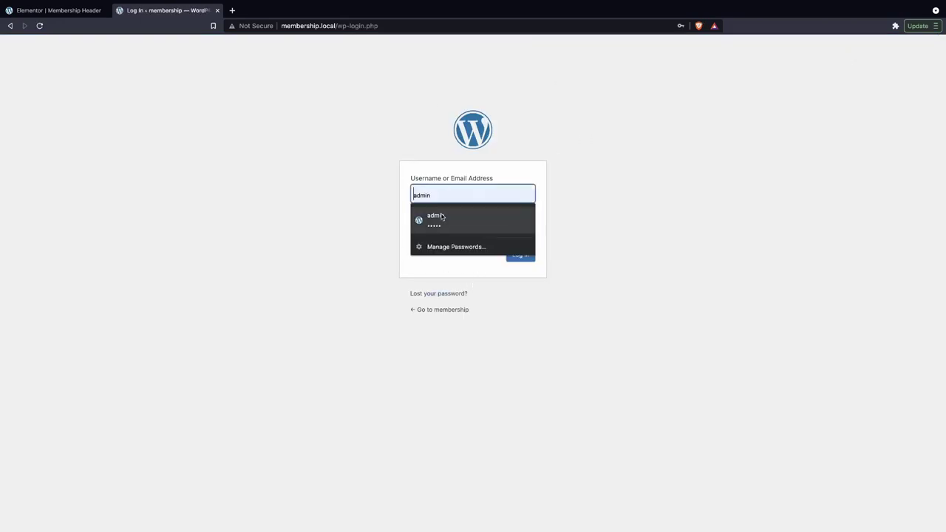
left_click(436, 217)
left_click(521, 255)
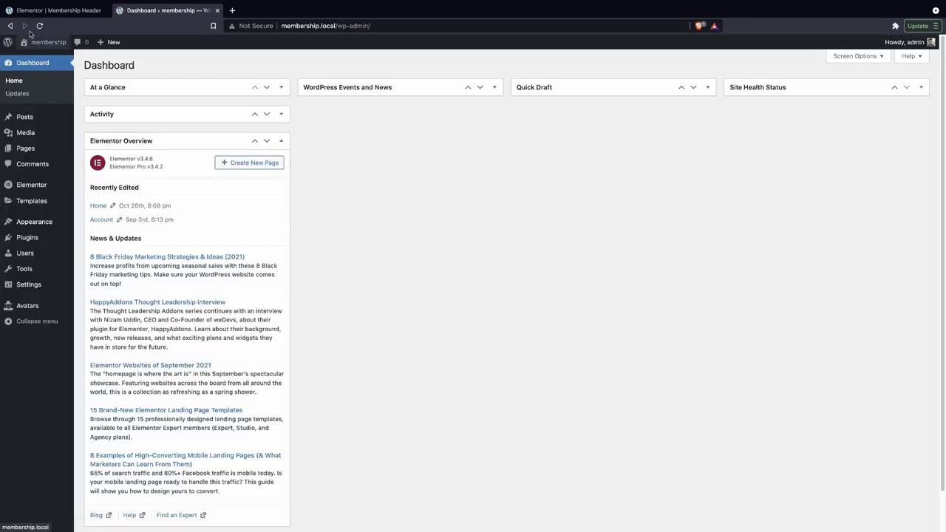
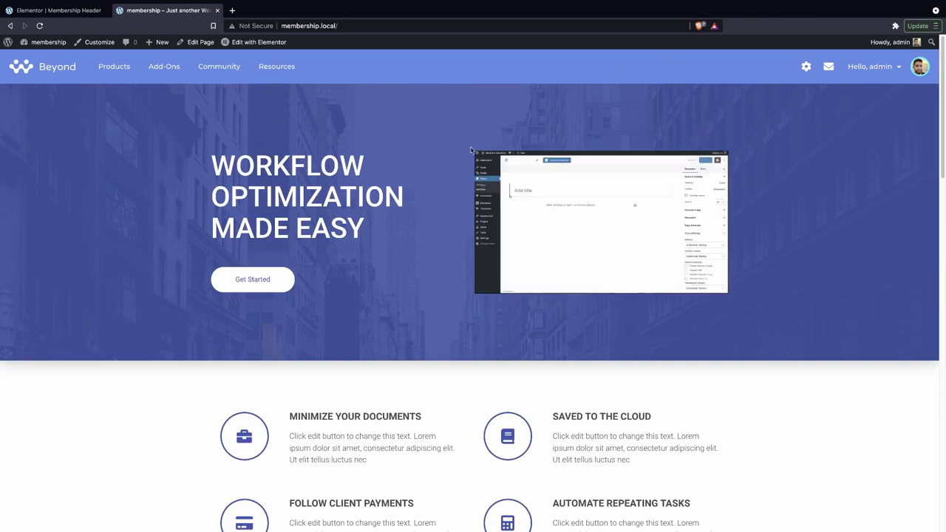
Check the logged-in header, its account menu and its sticky behavior on the home page, and return to the header editor.
scroll(781, 281, "down", 1)
scroll(781, 281, "up", 1)
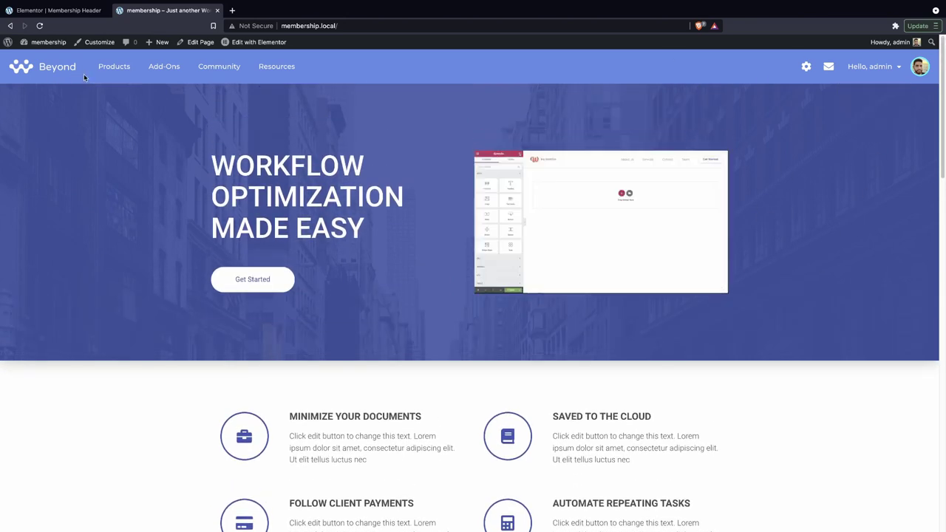
mouse_move(883, 72)
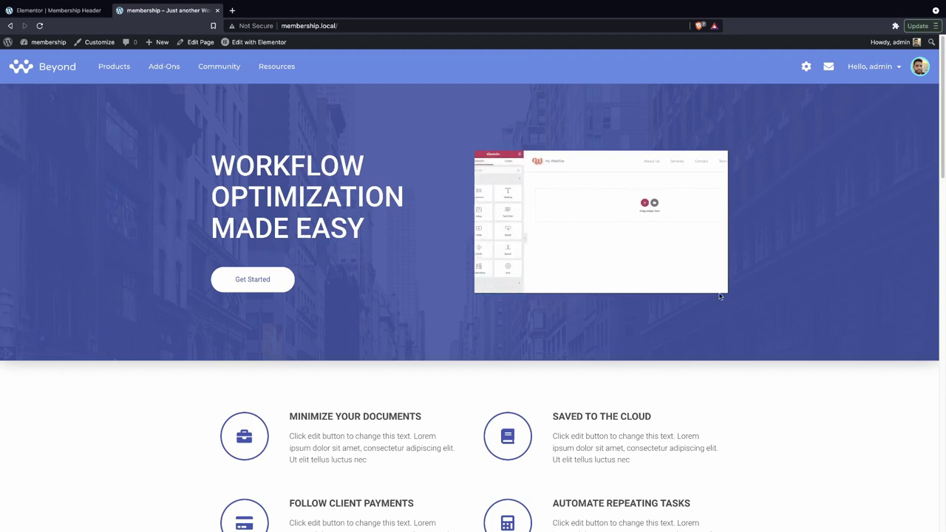
scroll(786, 300, "down", 3)
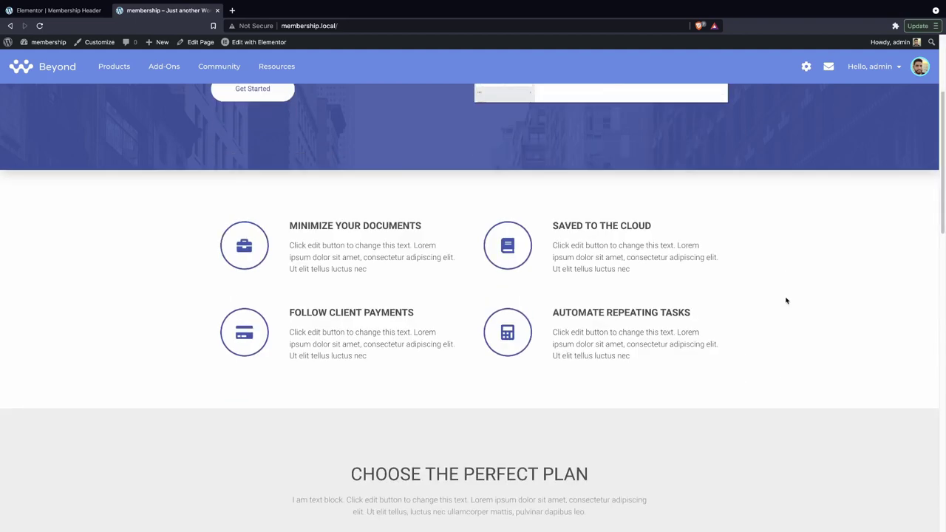
scroll(739, 281, "up", 3)
left_click(74, 10)
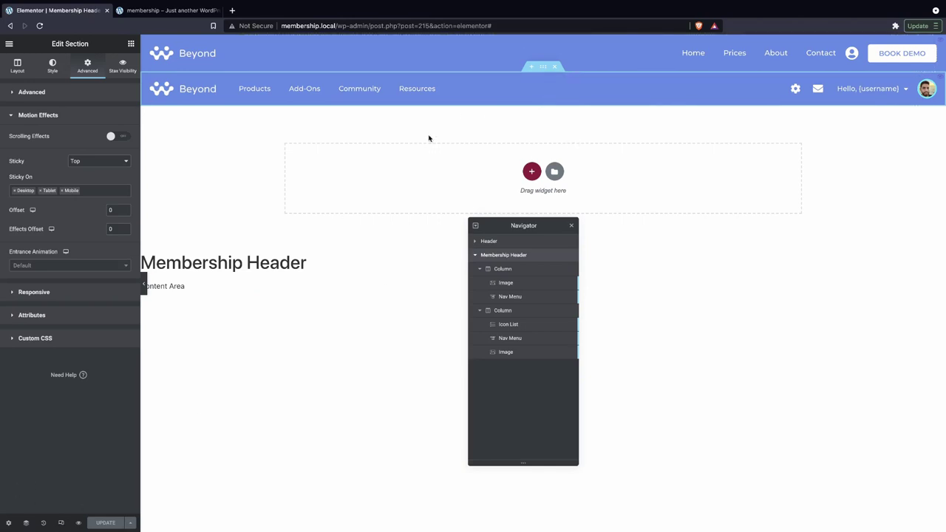
Examine both header sections in the tablet responsive view and exit responsive mode.
left_click(78, 523)
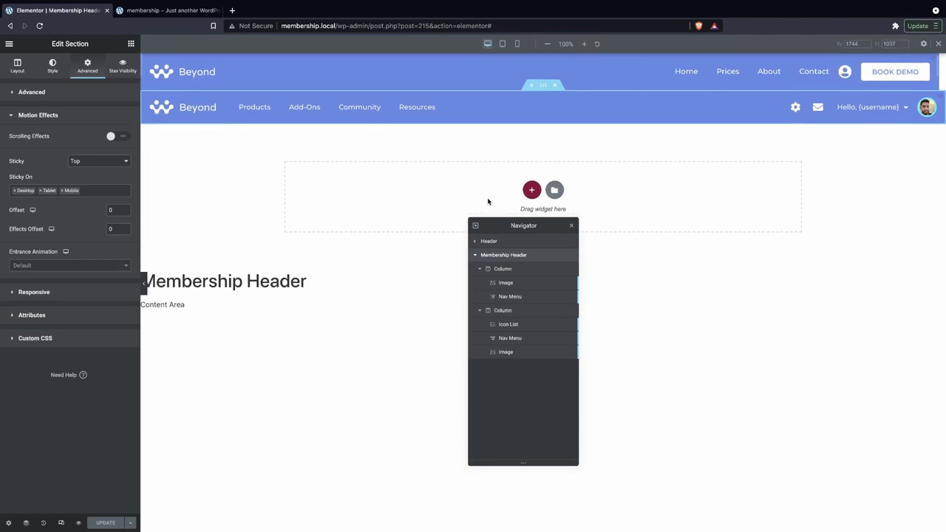
left_click(503, 46)
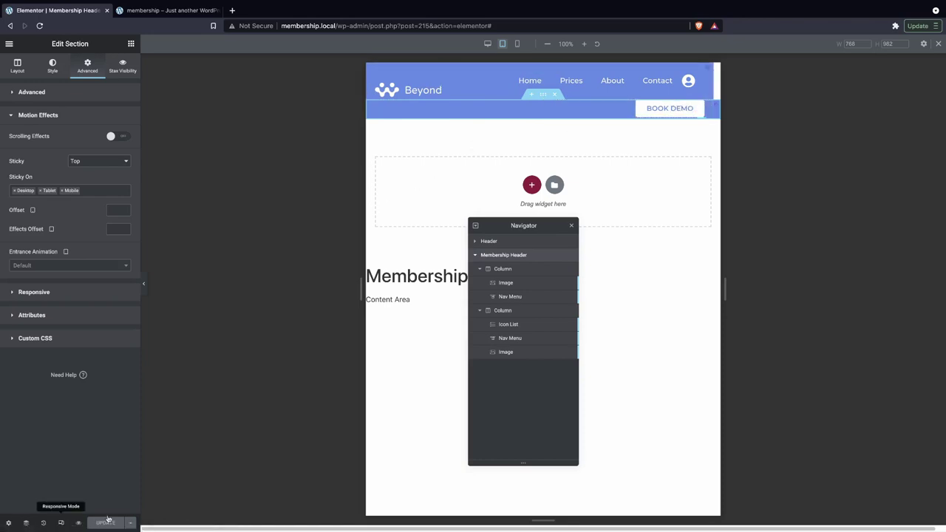
left_click(61, 522)
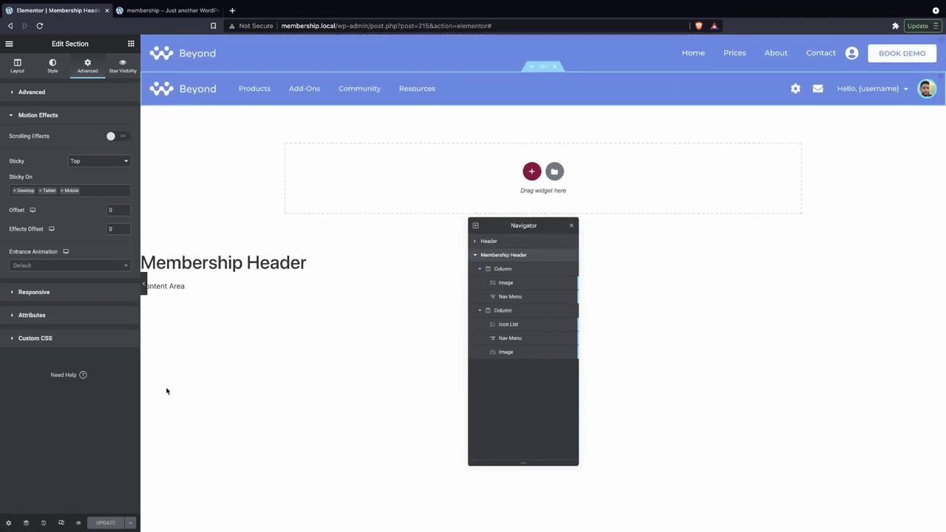
Hide the upper Header section in the editor canvas and move the Navigator away from the middle of the page.
left_click(568, 243)
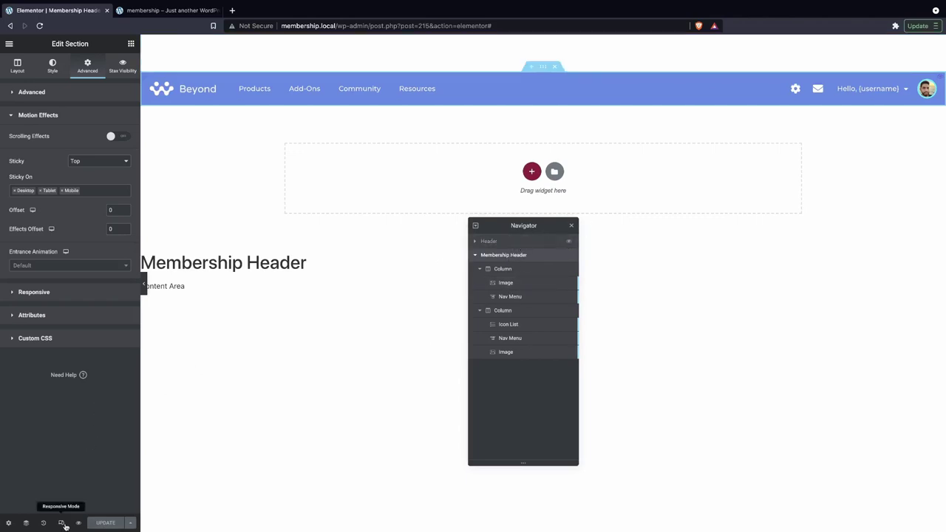
left_click_drag(536, 228, 852, 233)
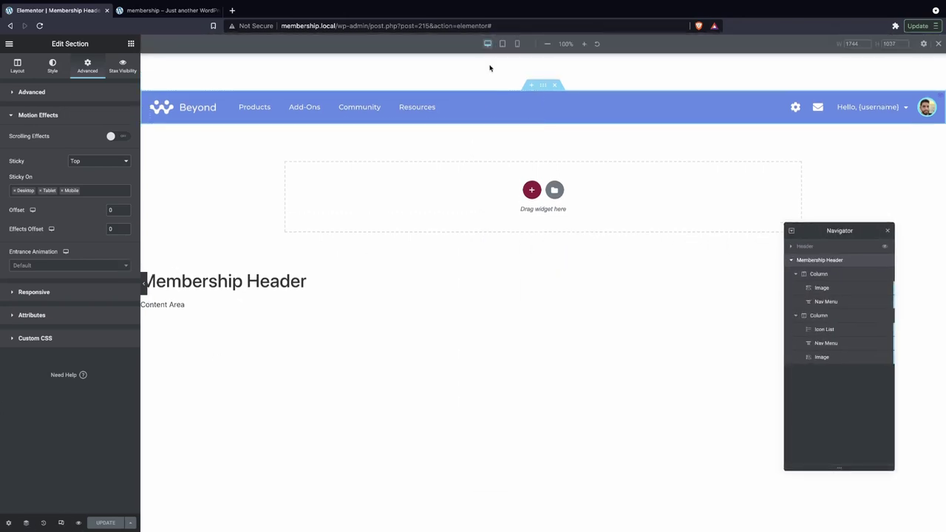
In the tablet view, set the account nav menu's mobile dropdown breakpoint to Mobile (< 767px).
left_click(502, 44)
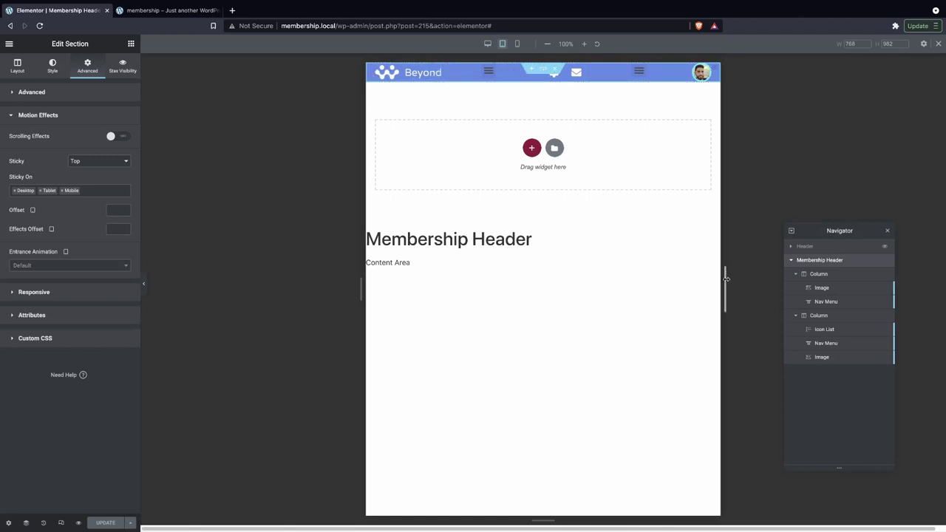
left_click_drag(727, 279, 680, 272)
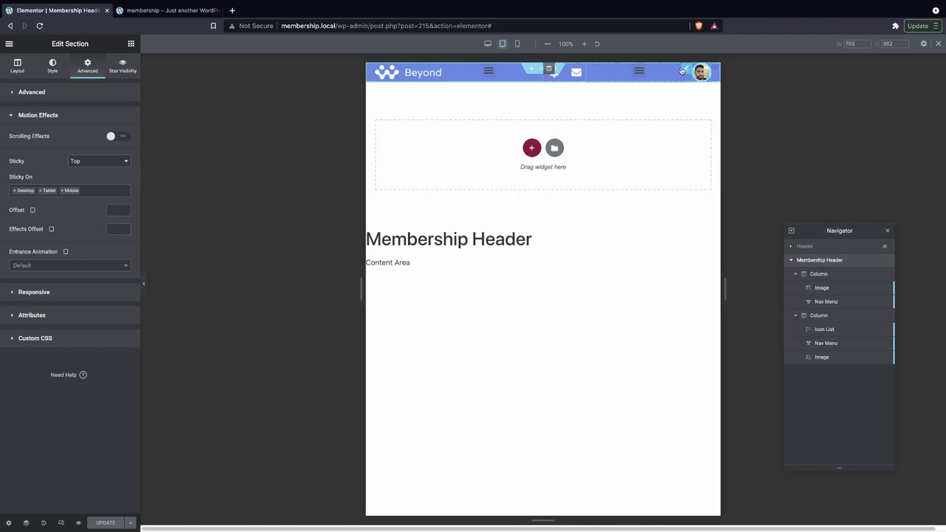
left_click(685, 71)
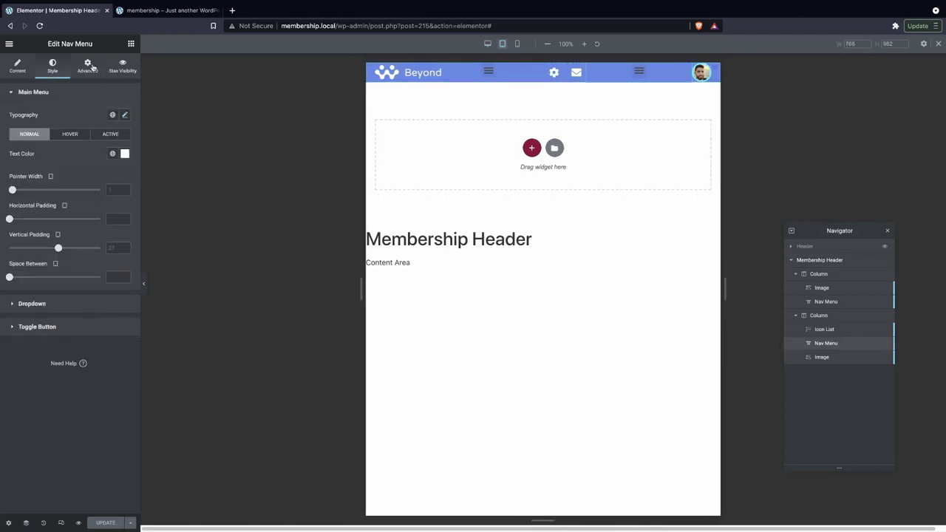
left_click(21, 69)
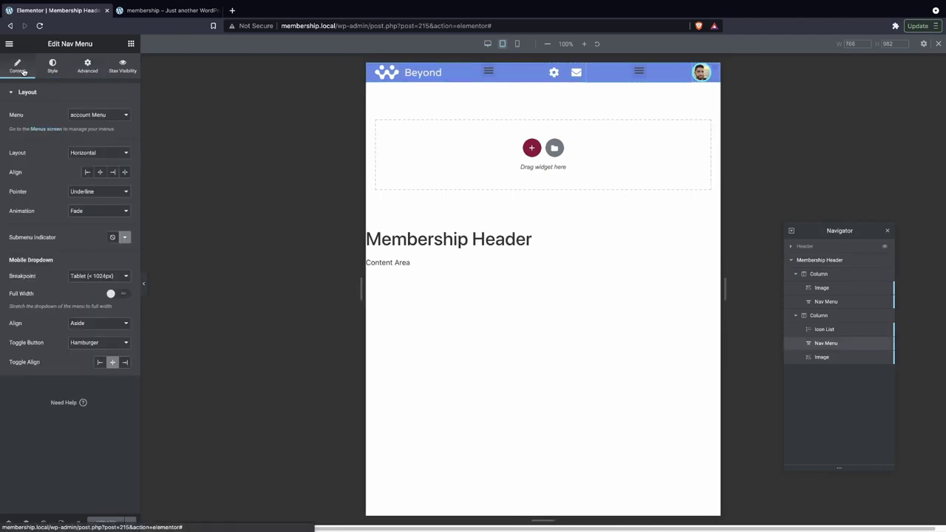
left_click(96, 276)
left_click(123, 269)
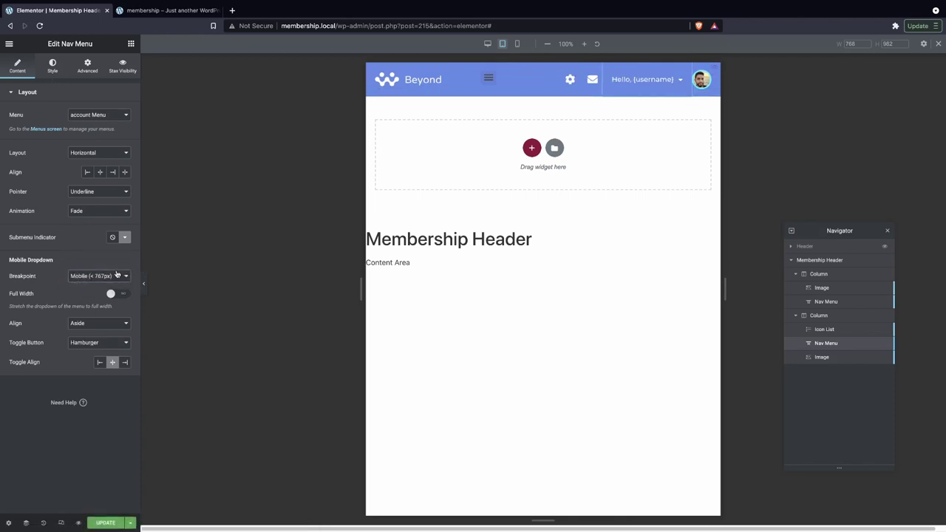
mouse_move(669, 80)
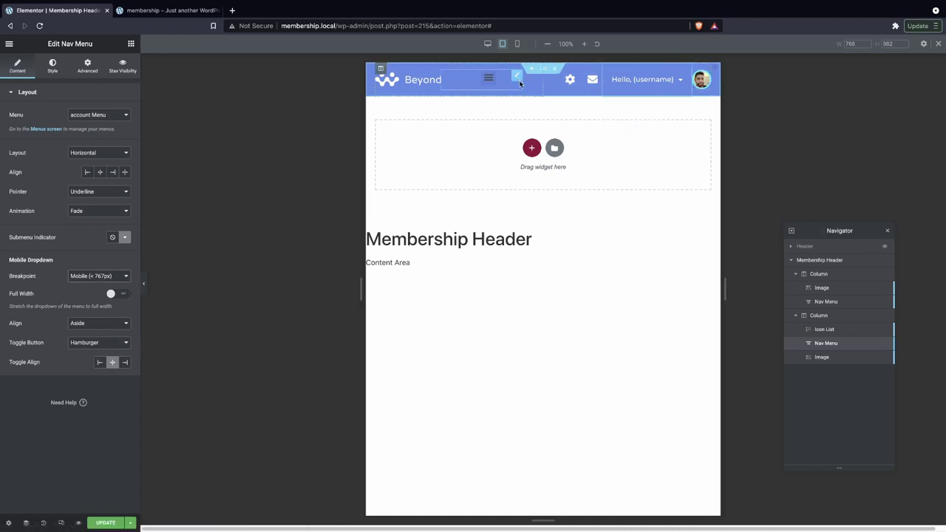
Enable the full-width mobile dropdown for the Member Menu nav widget.
left_click(519, 77)
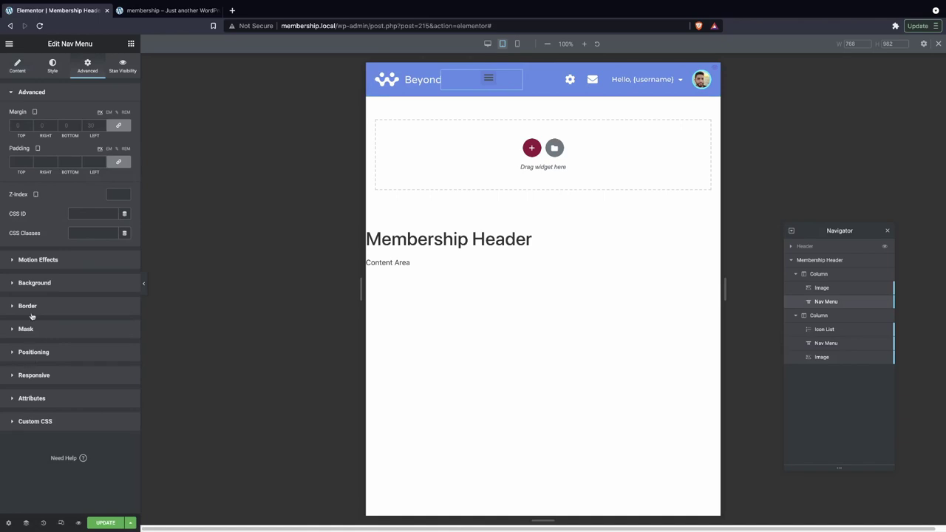
left_click(17, 67)
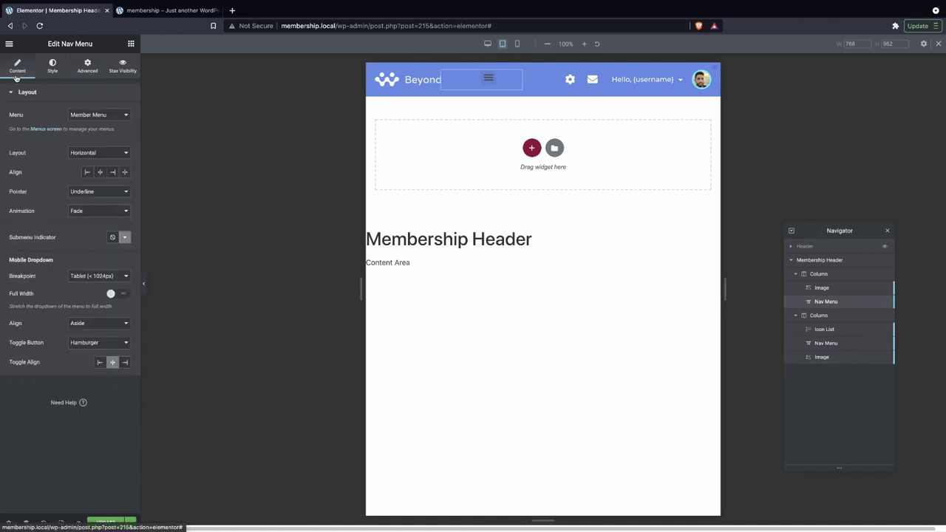
left_click(119, 294)
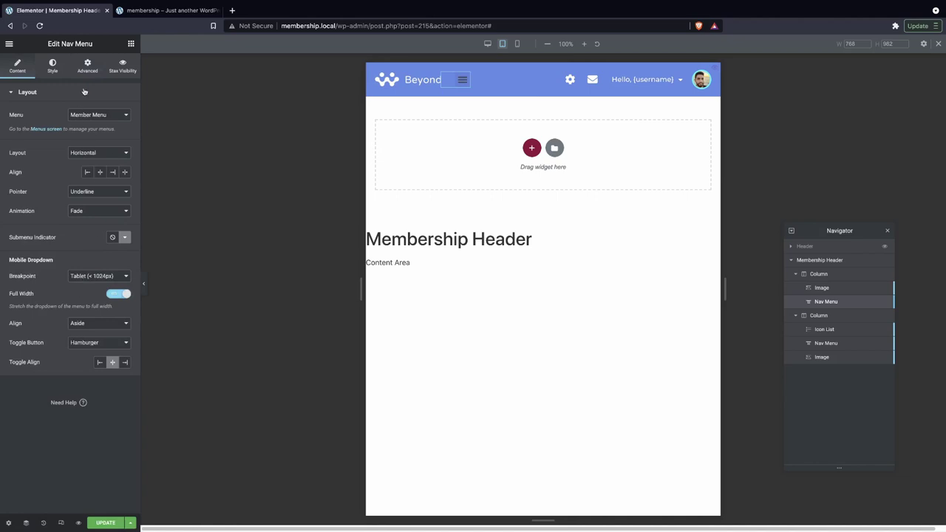
Style the member menu's toggle button with a transparent background, white (#FFFFFF) color and a tablet size of 32.
left_click(87, 67)
left_click(51, 66)
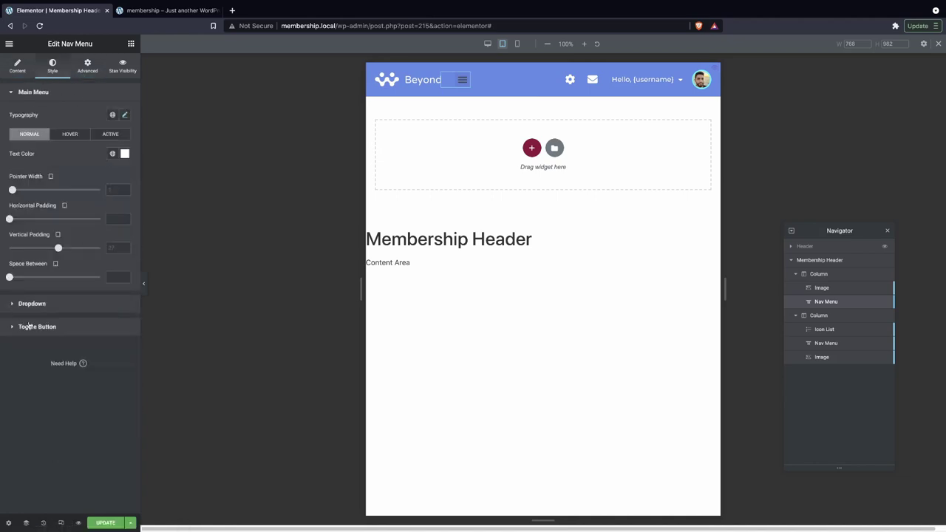
left_click(74, 325)
left_click(125, 201)
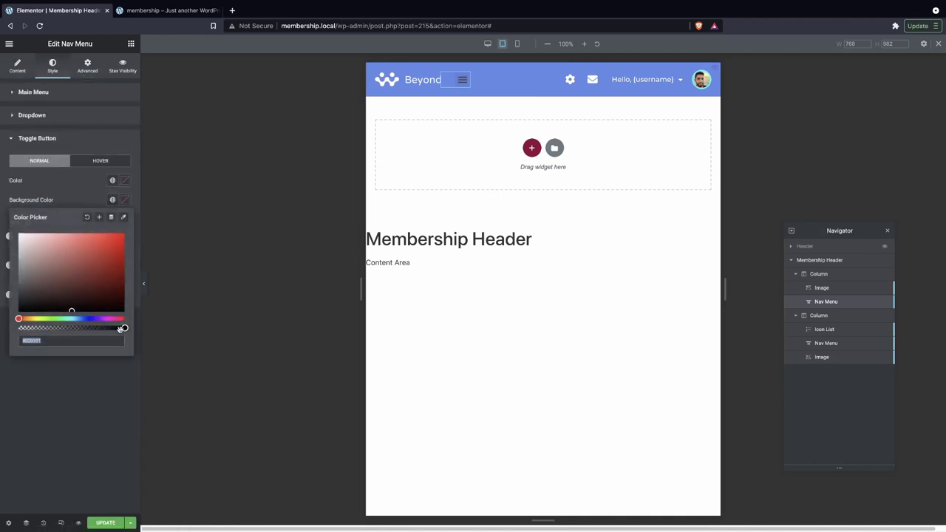
left_click_drag(120, 329, 4, 322)
left_click(124, 180)
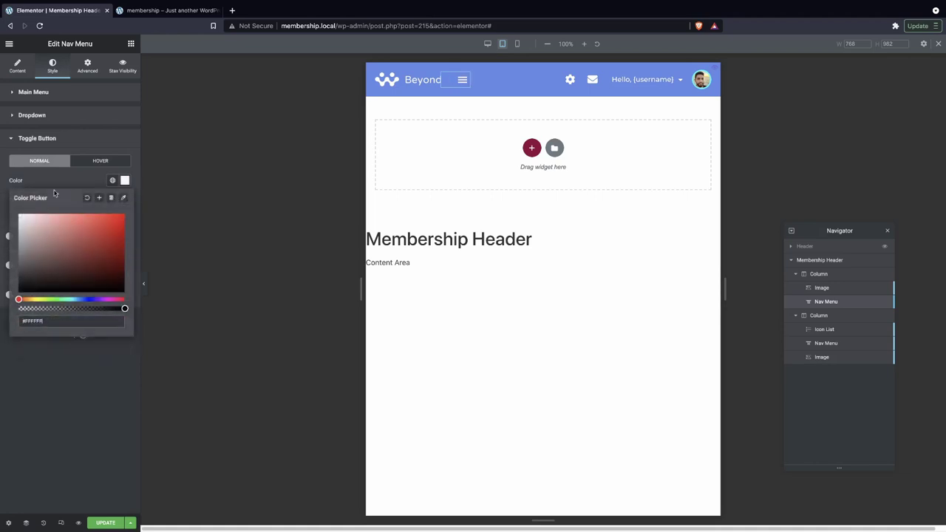
left_click(62, 186)
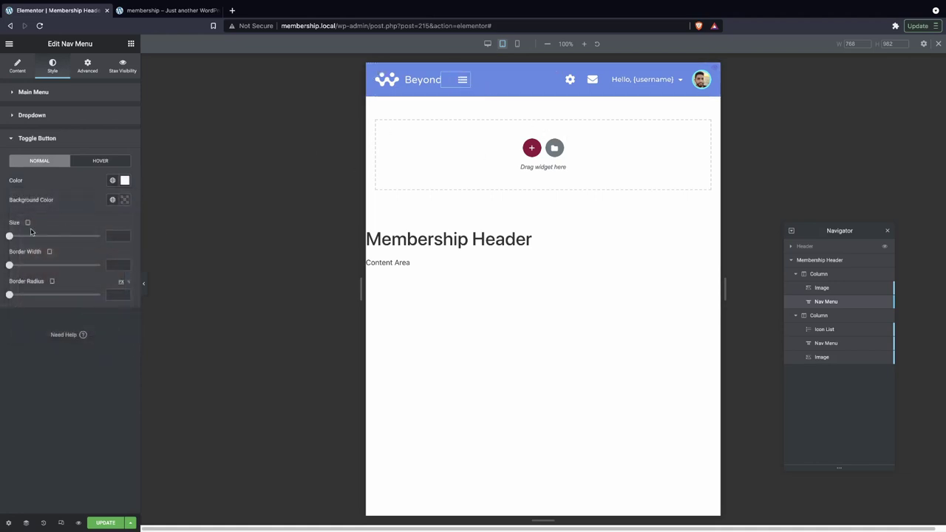
left_click_drag(9, 238, 27, 237)
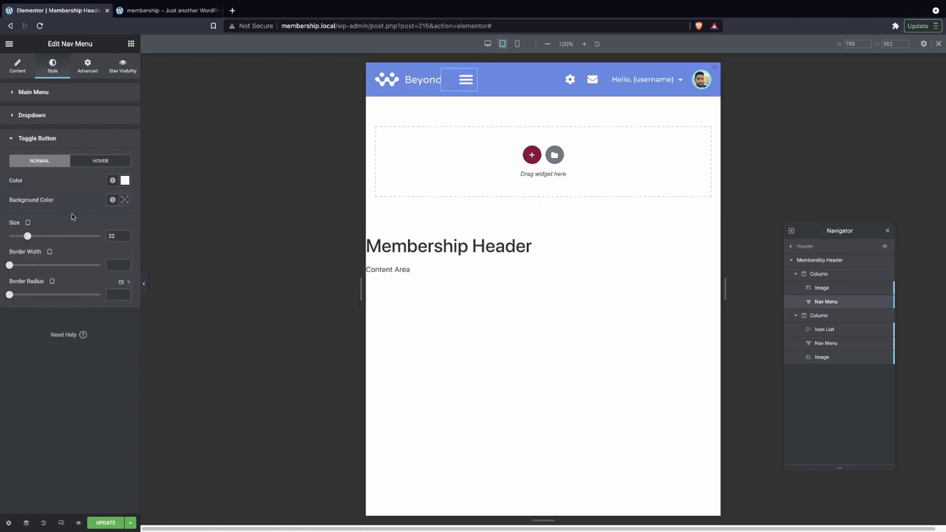
Unlink the member menu's tablet margin values and set its left margin to 14.
left_click(100, 97)
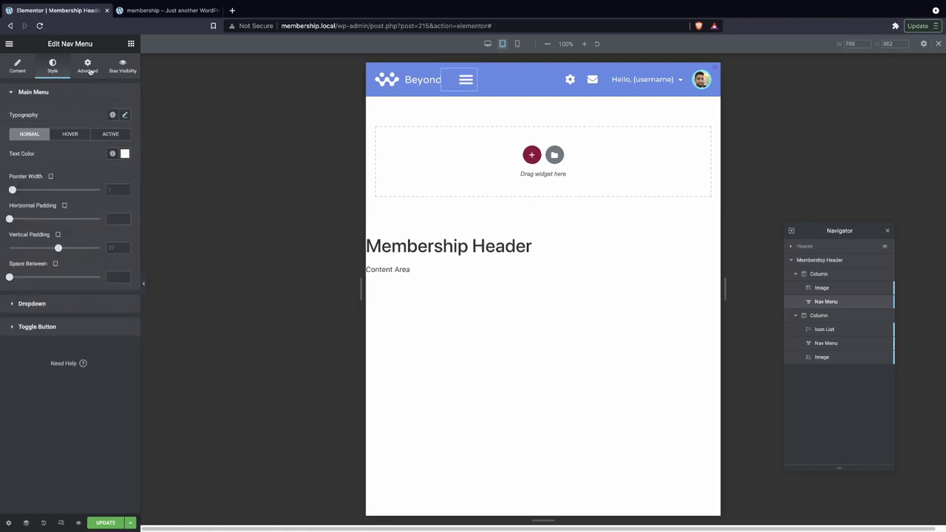
left_click(90, 71)
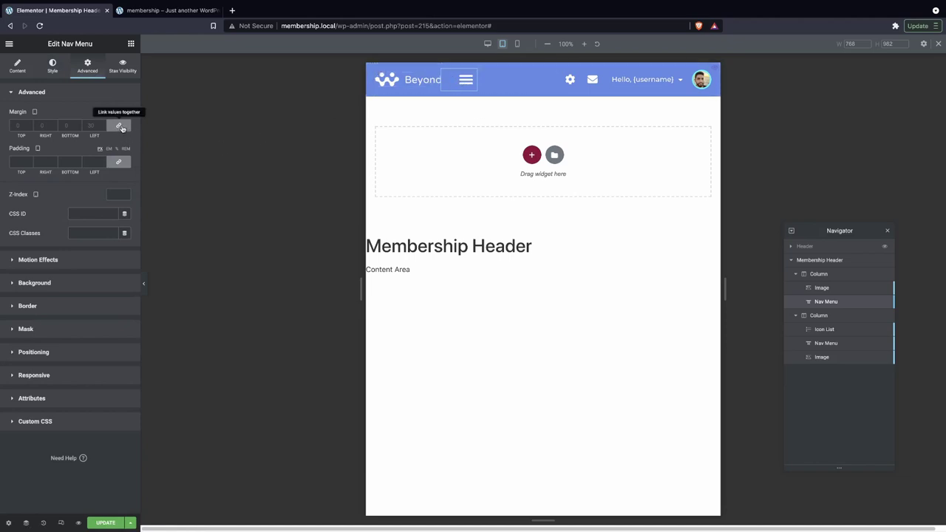
left_click(120, 127)
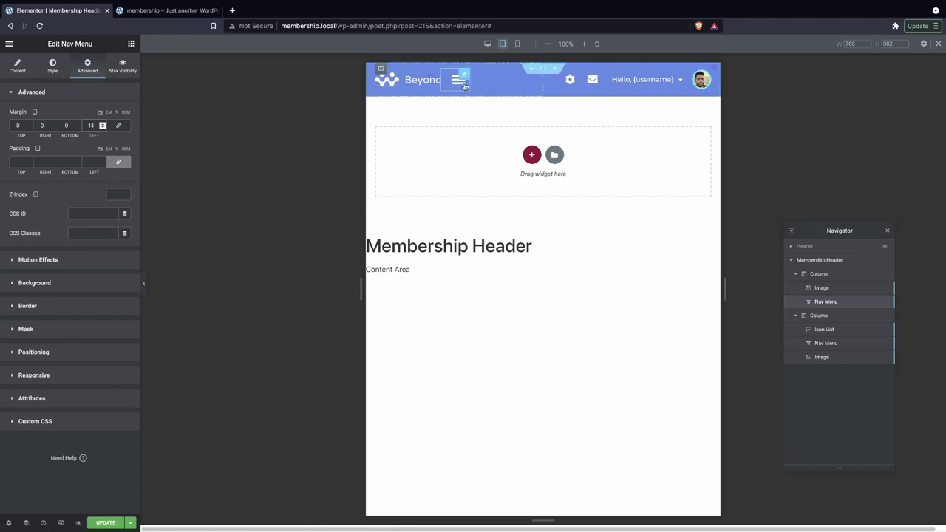
left_click(61, 420)
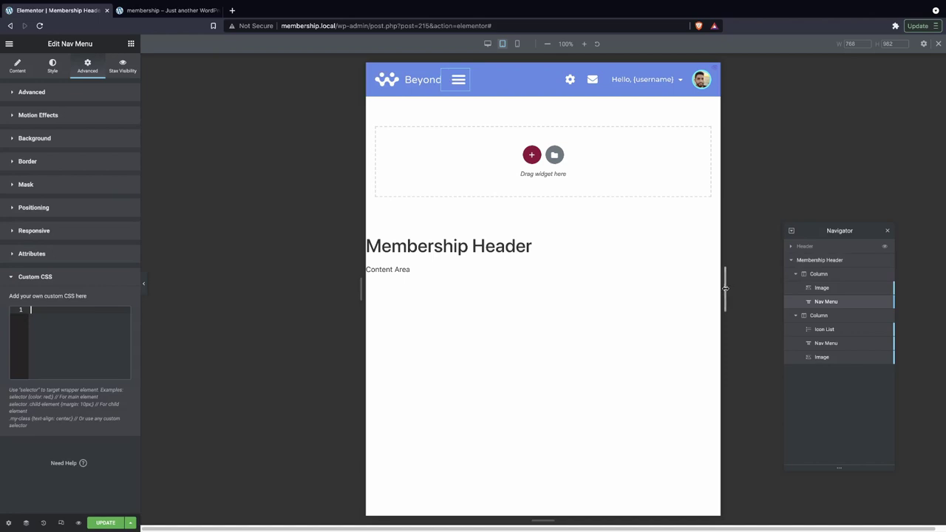
left_click_drag(726, 289, 850, 295)
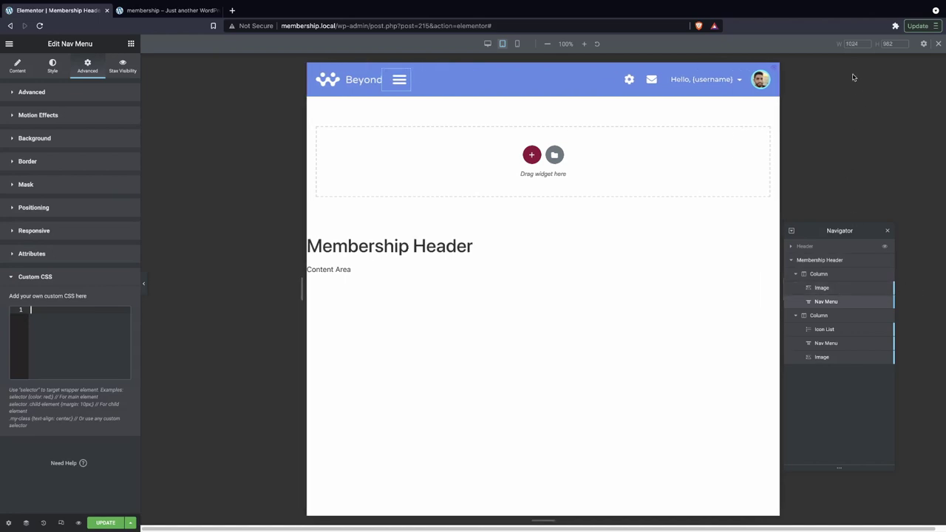
left_click(55, 323)
type("#")
type("max-width:1024px){")
key("Return")
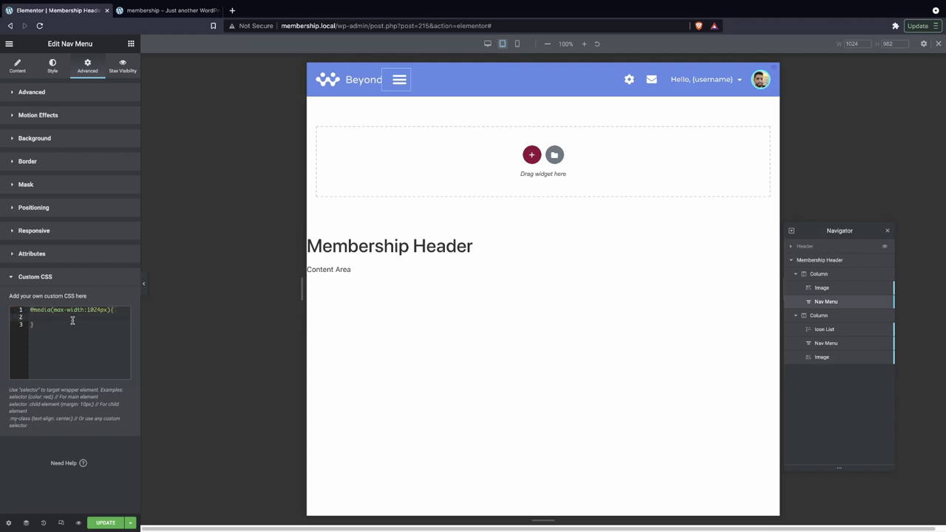
type("sel")
key("Return")
key("Return")
type("order:1")
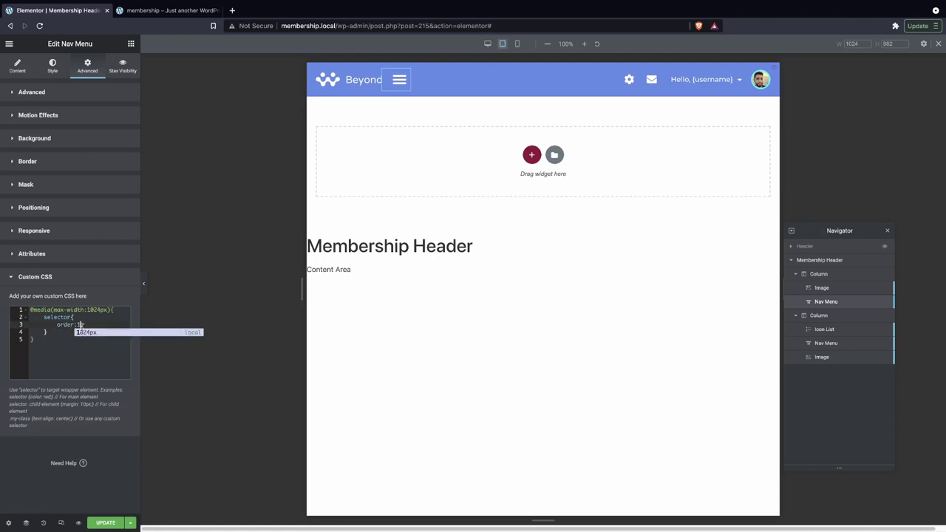
type(";")
left_click(54, 349)
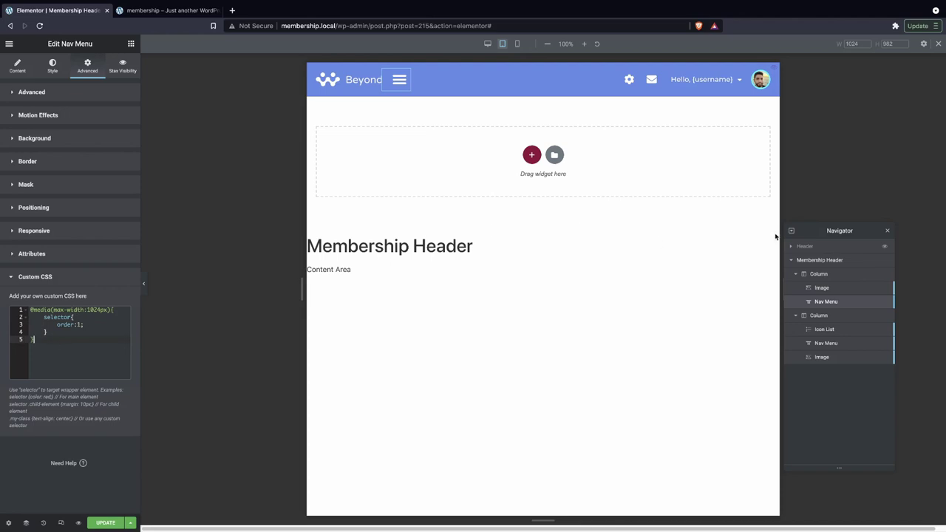
Copy the member menu's media query into the logo image's custom CSS and change its order to 2.
left_click_drag(801, 236, 842, 199)
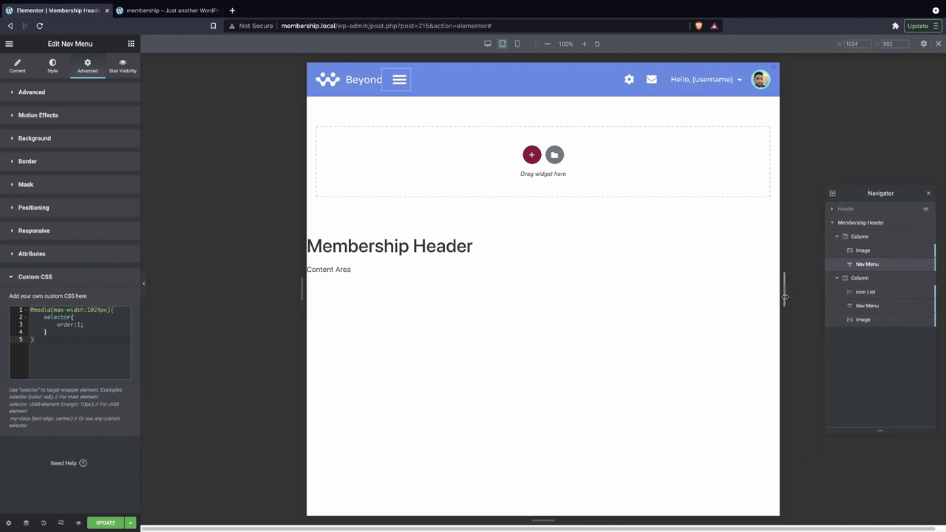
left_click_drag(785, 296, 777, 296)
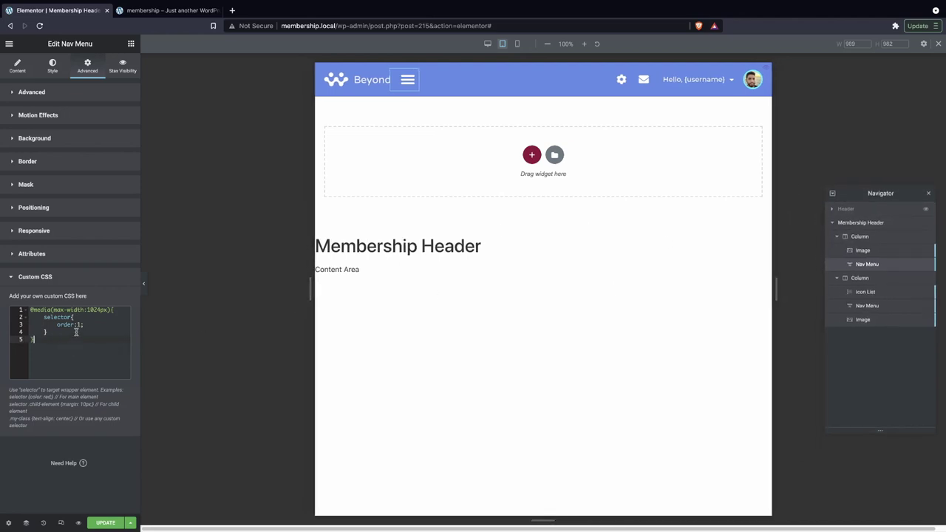
left_click_drag(76, 332, 1, 279)
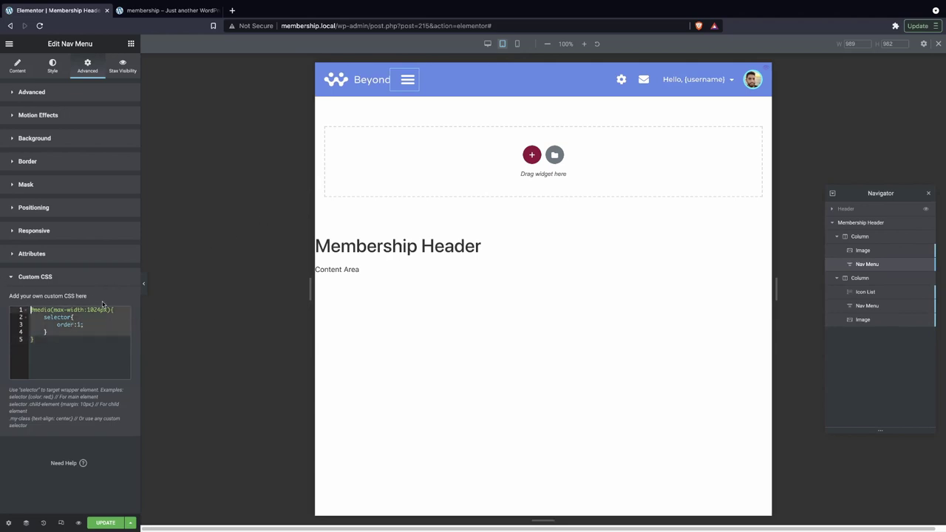
left_click(370, 80)
left_click(87, 67)
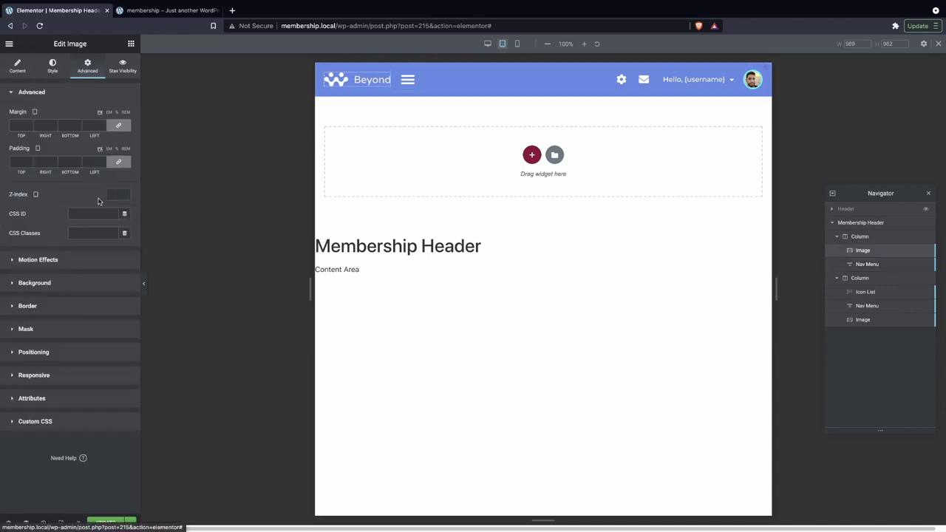
left_click(66, 420)
left_click(74, 334)
type("@media(max-width:1024px){     selector{         order:1;     } }")
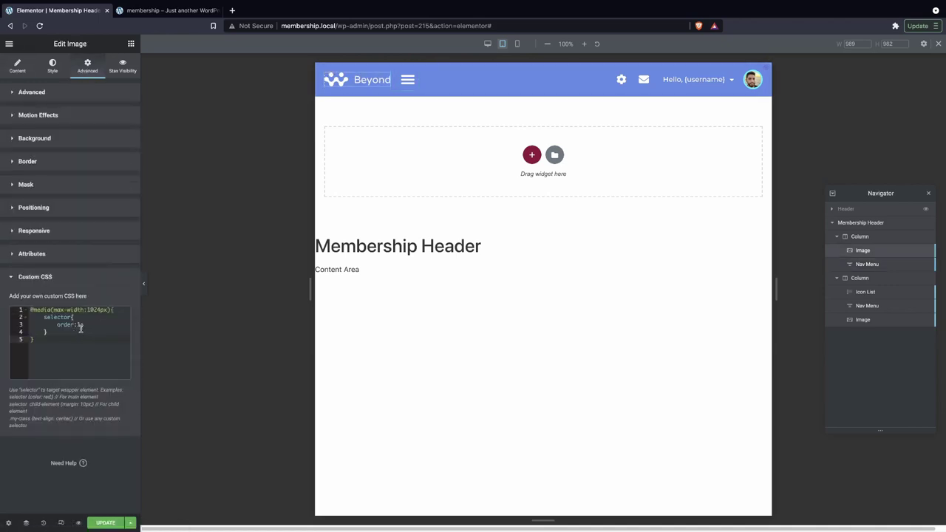
left_click(84, 326)
type("2")
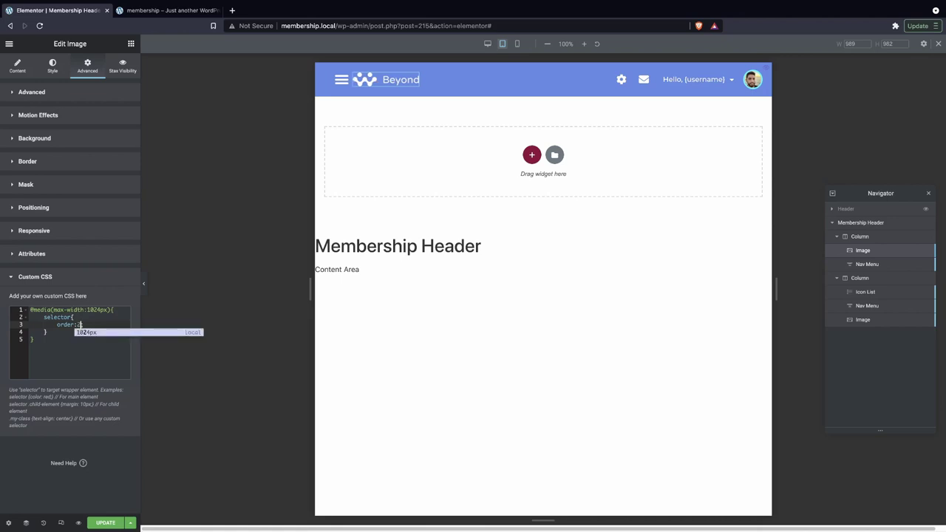
Set the member nav menu's left tablet margin to 0.
left_click(342, 79)
double_click(90, 125)
type("0")
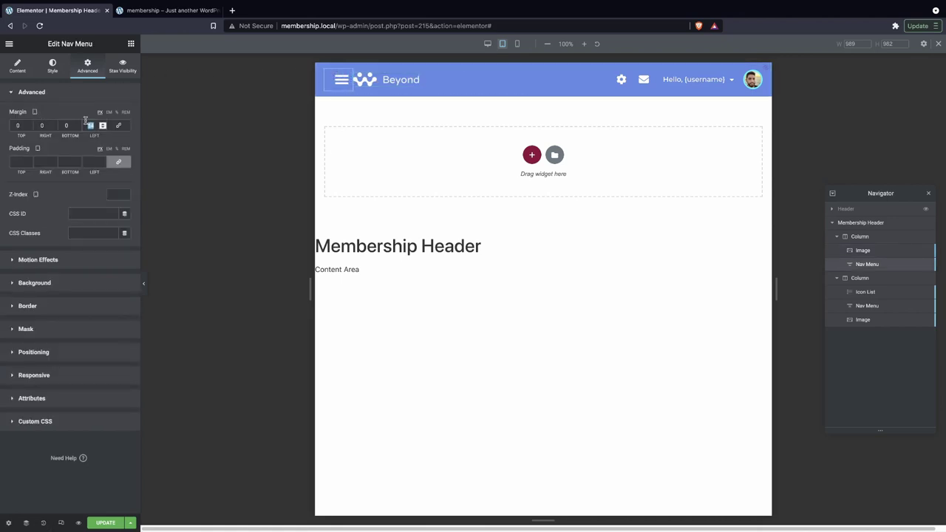
Unlink the logo image's tablet margins, increase its left margin to space it from the menu toggle, and set its custom width to 189.
left_click(411, 82)
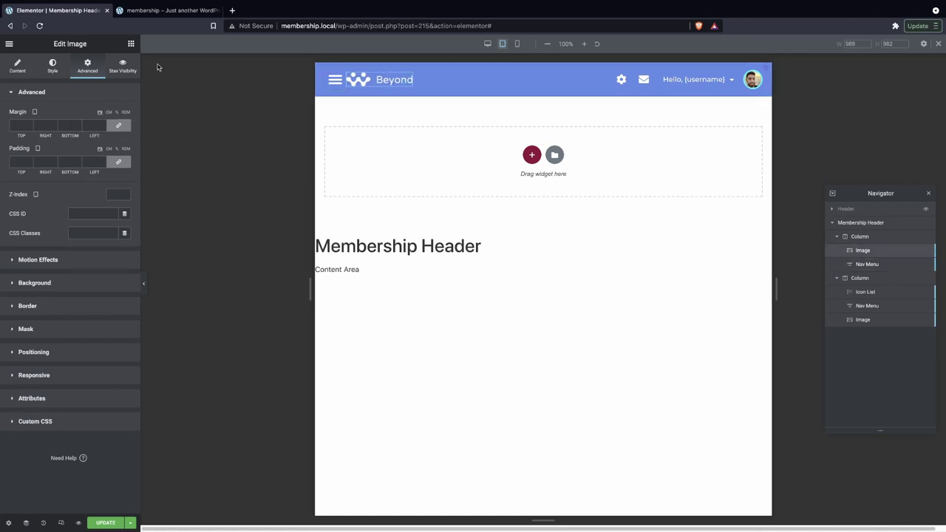
left_click(118, 124)
left_click(102, 123)
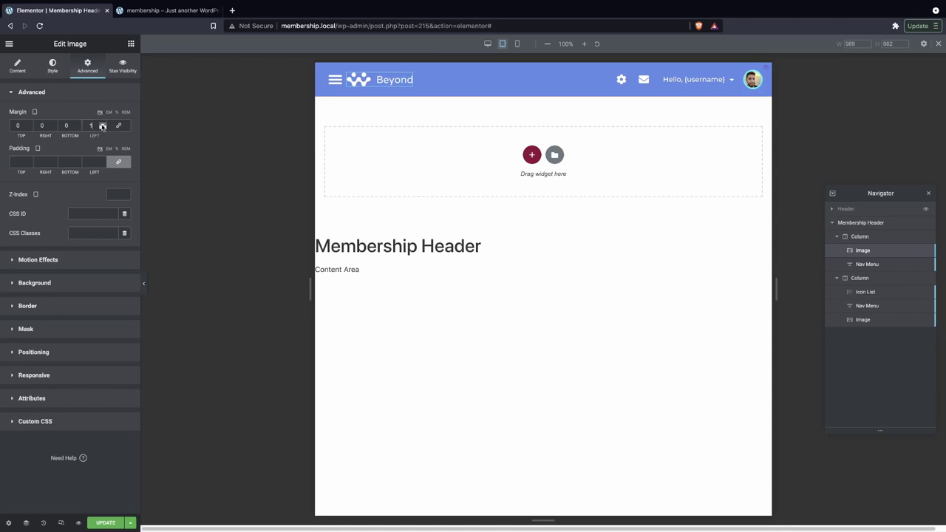
left_click(103, 124)
left_click(103, 124)
left_click(103, 123)
left_click(103, 124)
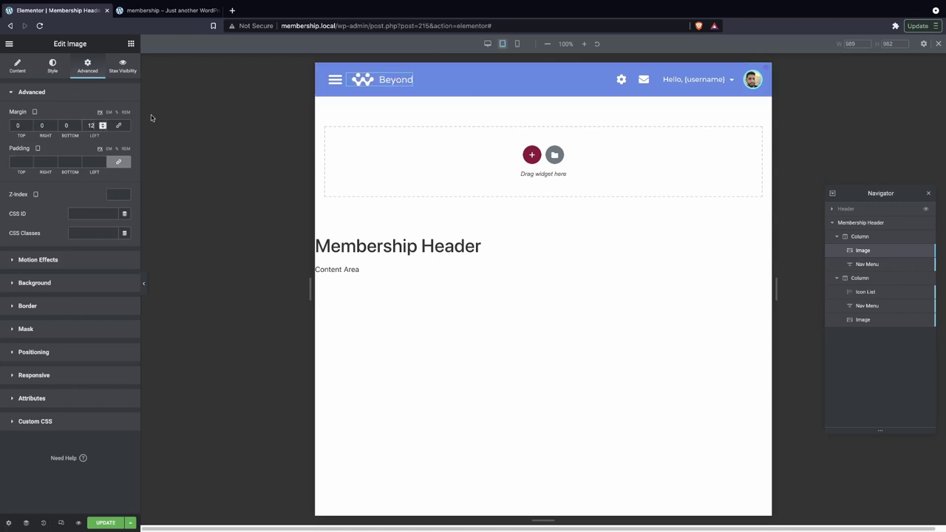
left_click(102, 124)
left_click(103, 123)
left_click(103, 124)
left_click(103, 123)
left_click(102, 124)
left_click(43, 354)
left_click_drag(28, 261, 27, 260)
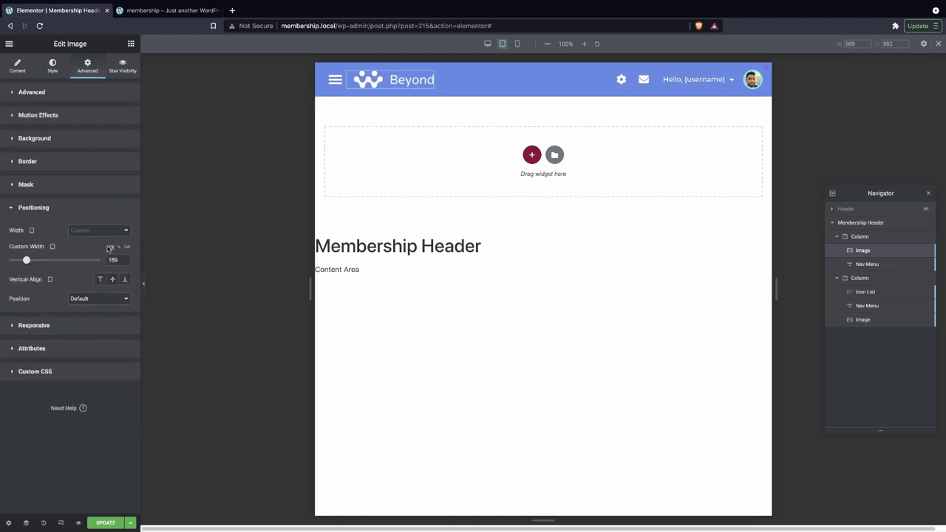
Open the member menu's toggle dropdown in the tablet preview to check its links, and close it again.
left_click(333, 81)
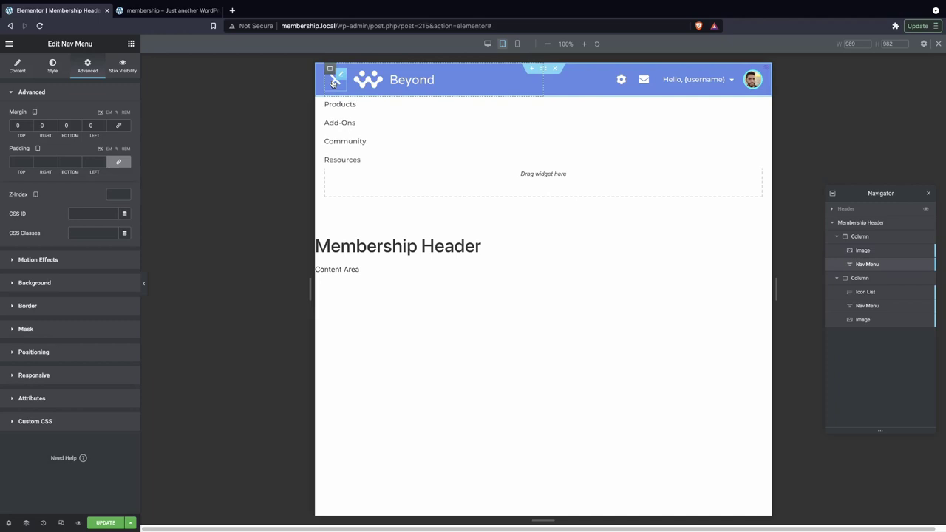
left_click(333, 84)
left_click(333, 84)
left_click(334, 80)
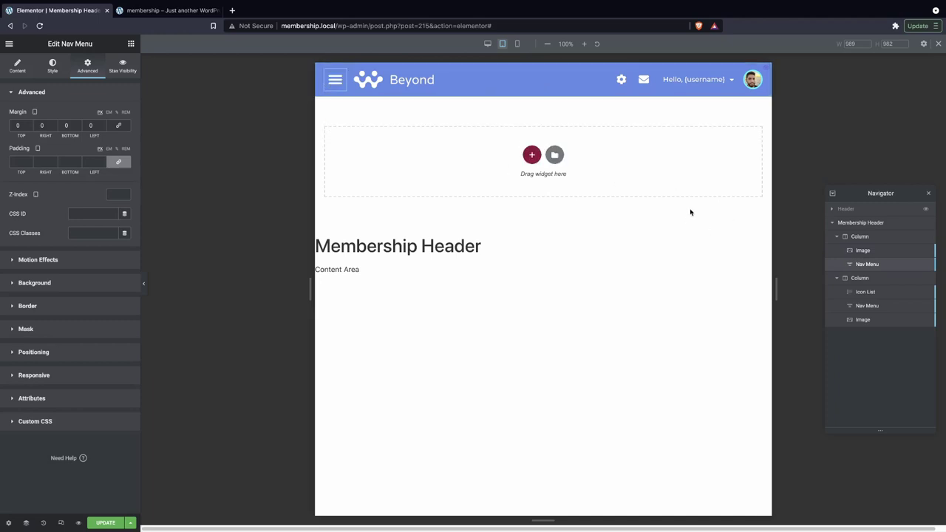
Check the profile picture and account dropdown in the tablet preview, narrow the preview to 768 px, and switch to the mobile preview.
left_click(754, 79)
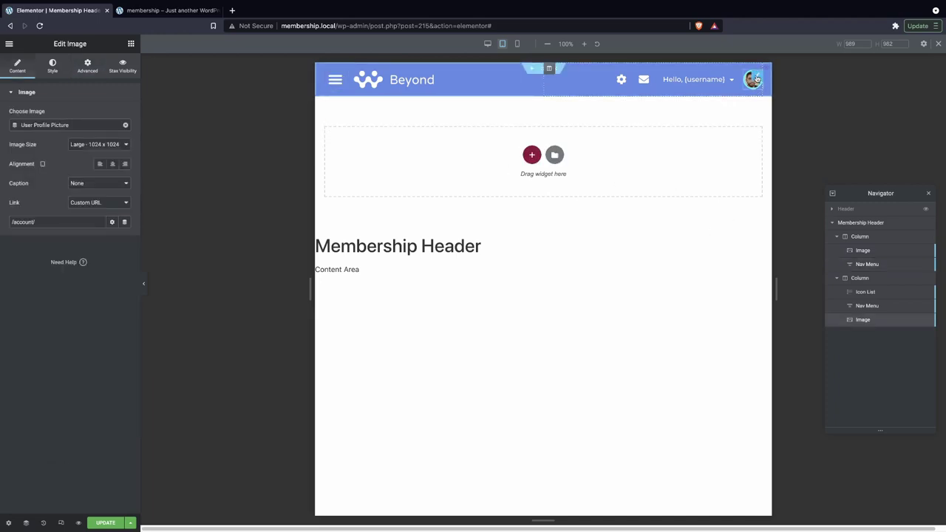
mouse_move(718, 85)
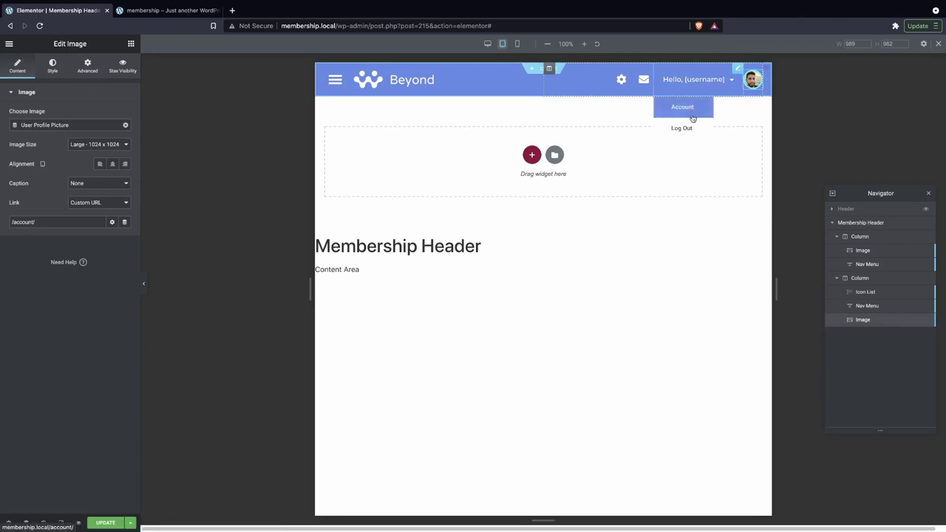
left_click(517, 45)
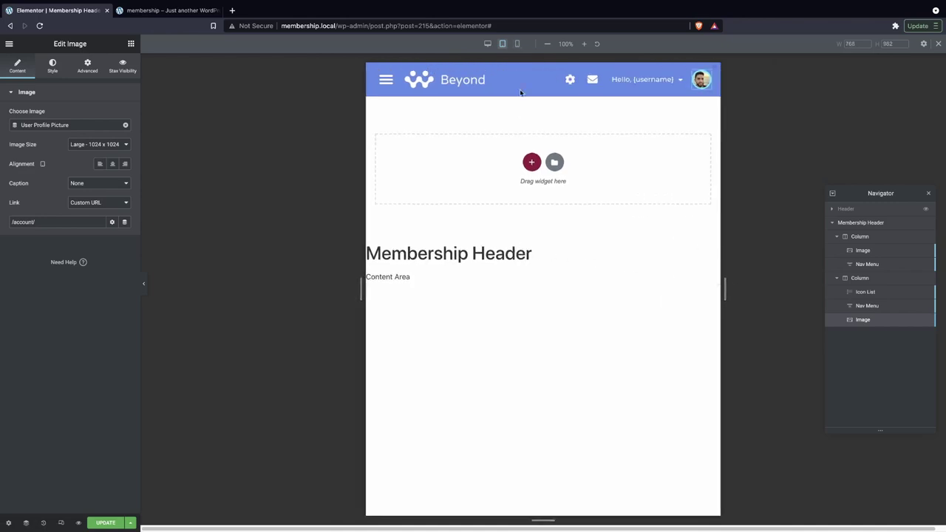
left_click_drag(732, 292, 553, 264)
left_click(517, 45)
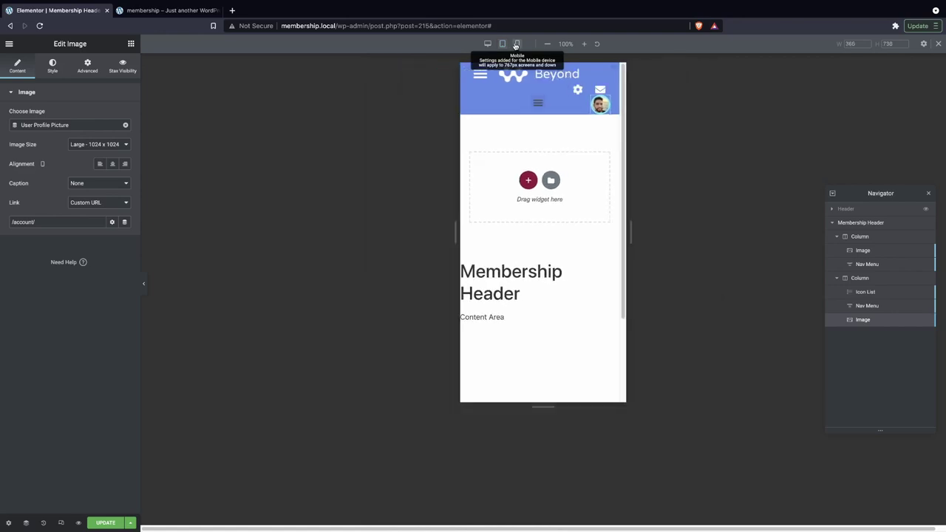
Open and close the member menu and account menu toggles in the mobile preview to examine their dropdowns.
left_click(537, 104)
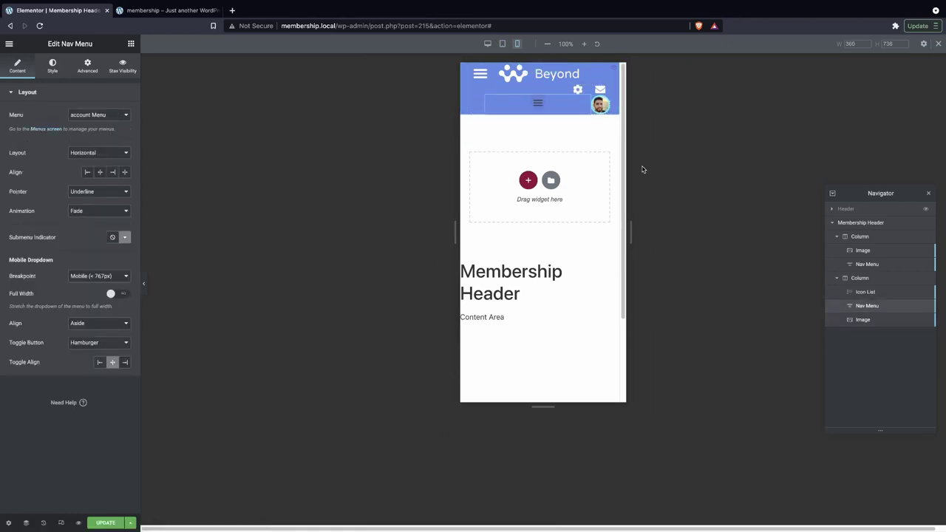
left_click(481, 81)
left_click(481, 81)
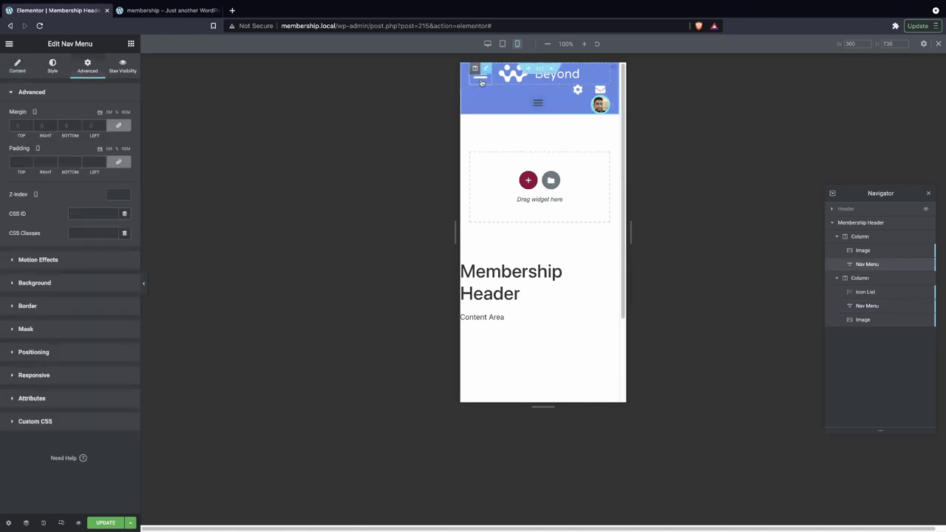
left_click(481, 81)
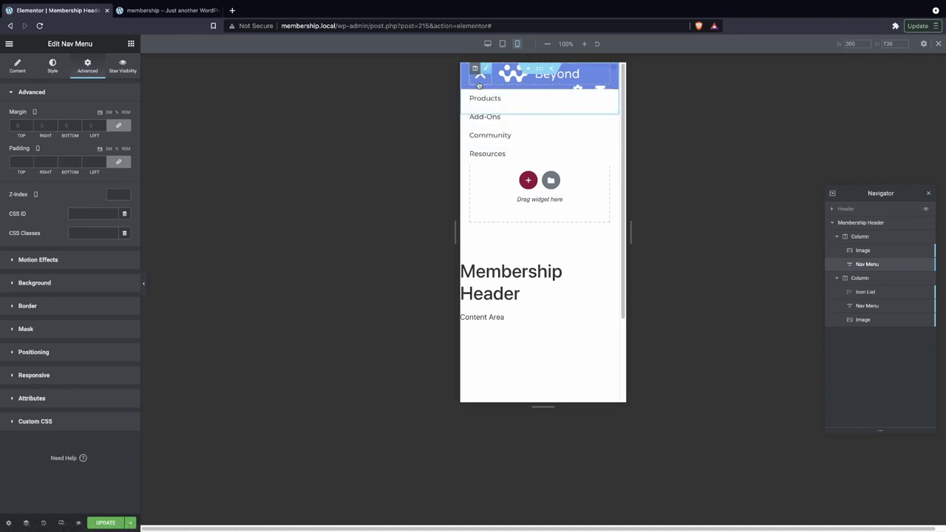
left_click(546, 199)
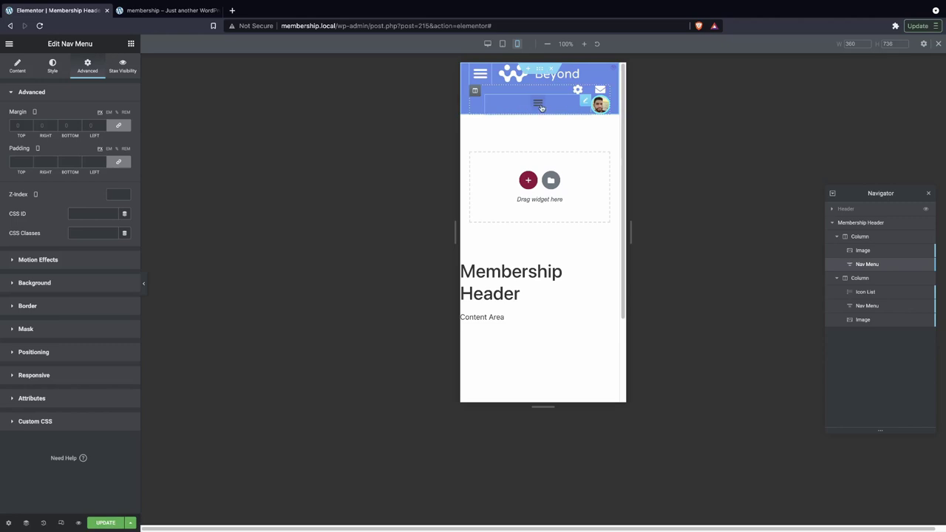
left_click(541, 108)
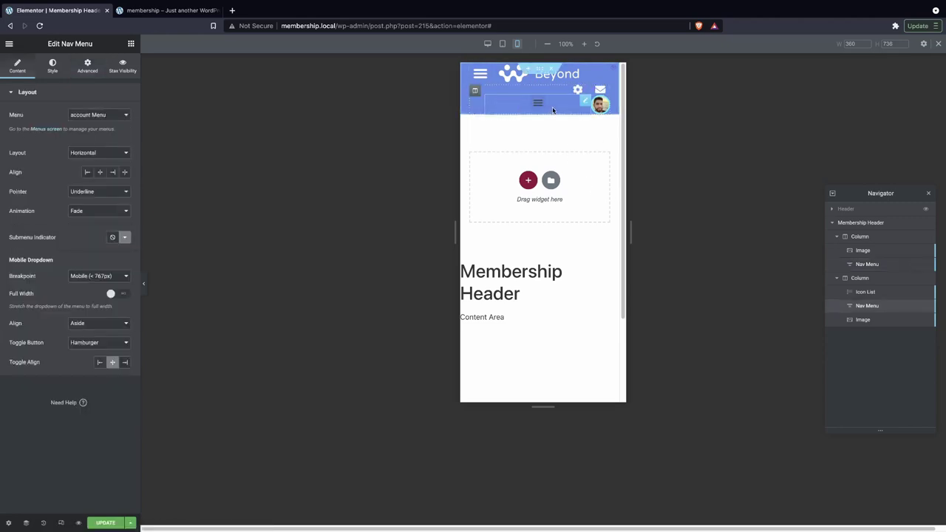
left_click(537, 104)
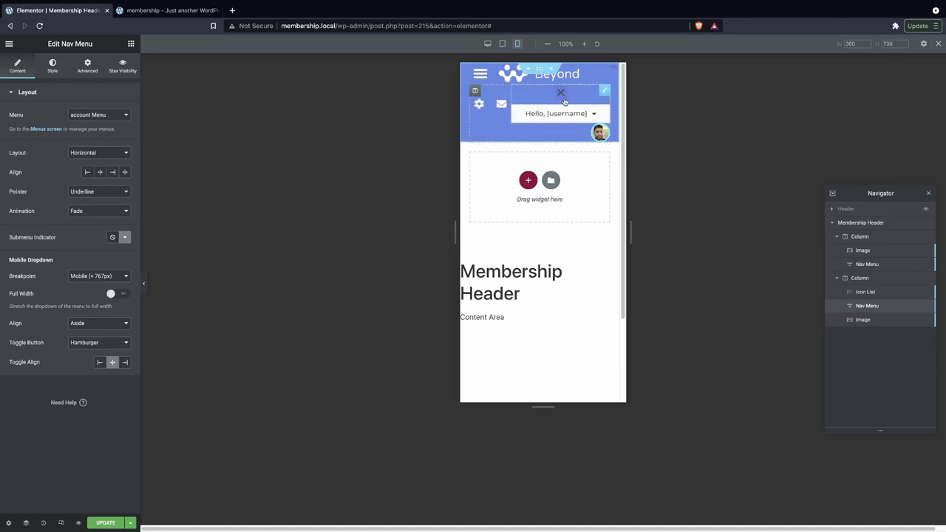
left_click(562, 99)
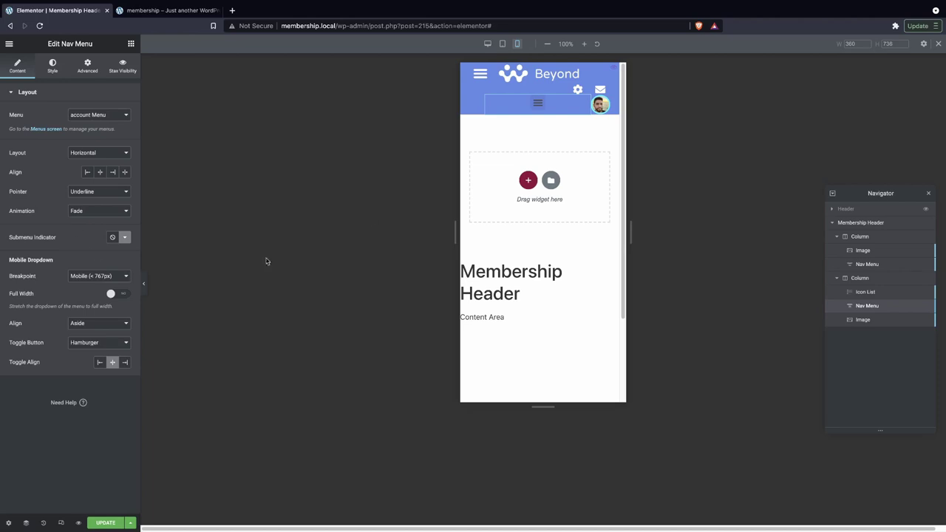
left_click(479, 80)
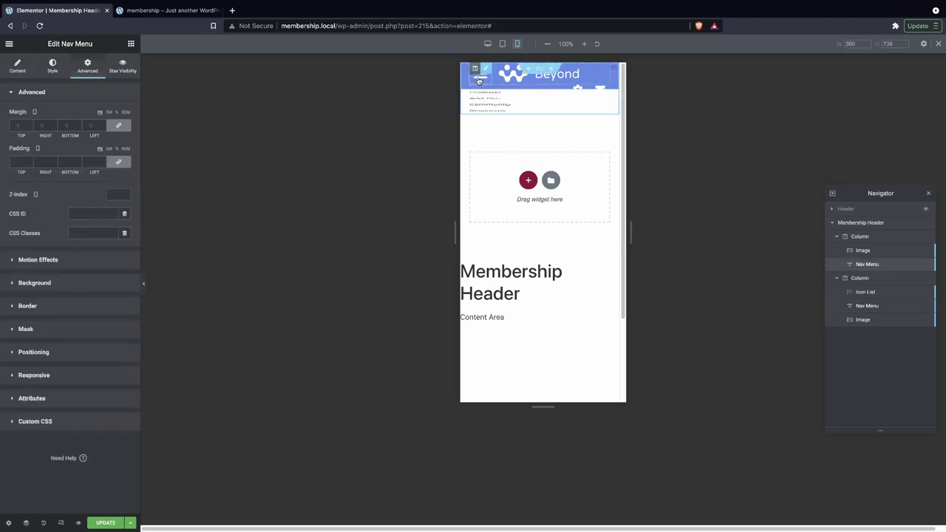
left_click(478, 80)
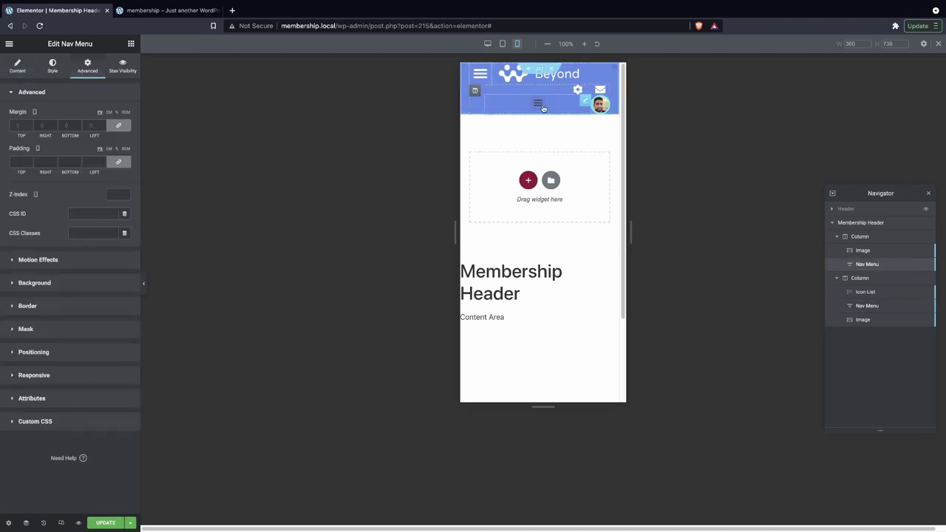
Hide the account nav menu on mobile and preview the header without the editor controls.
left_click(584, 105)
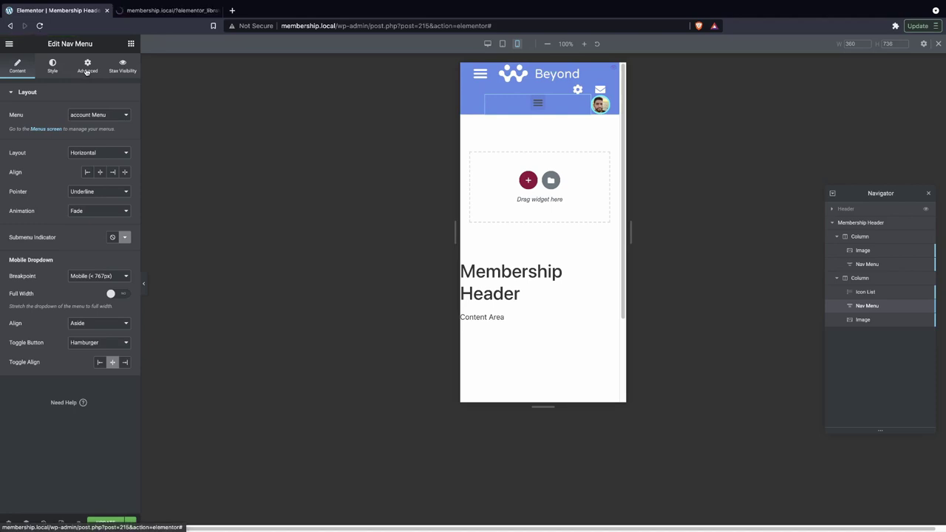
left_click(86, 68)
left_click(55, 373)
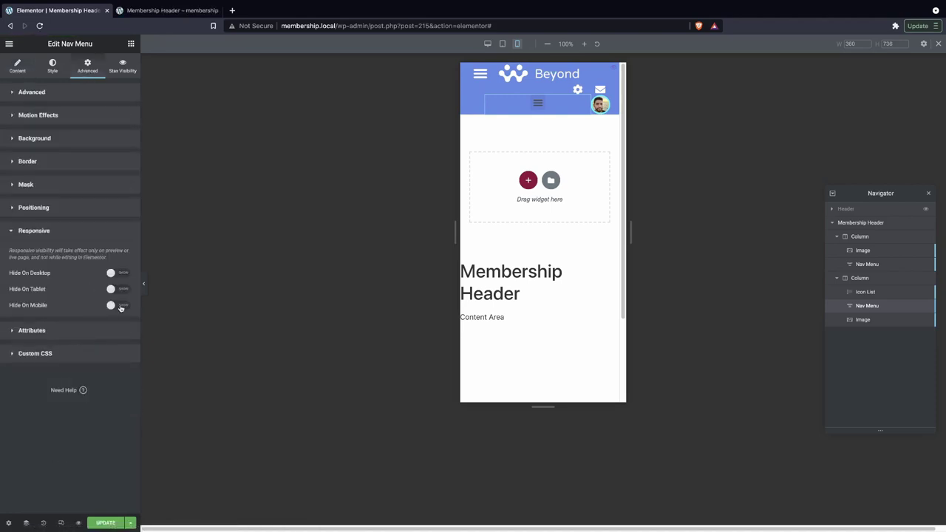
left_click(119, 305)
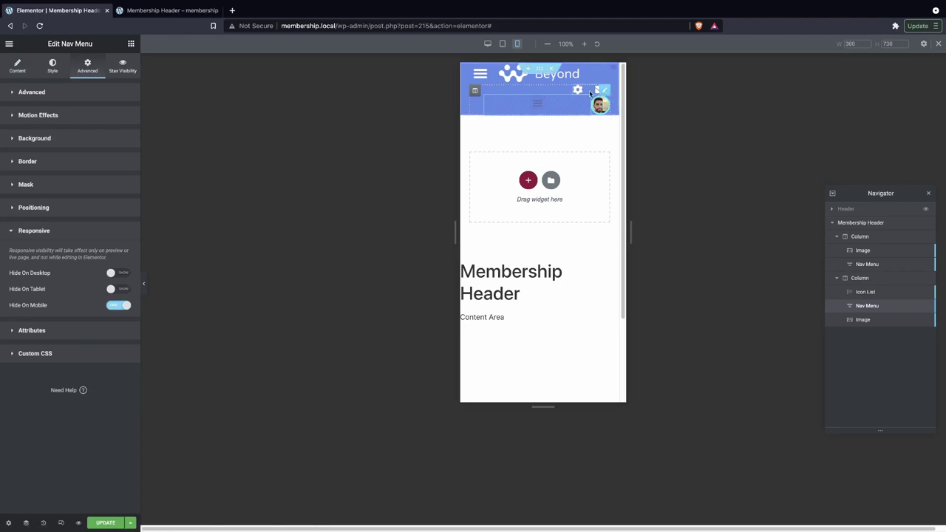
left_click(143, 283)
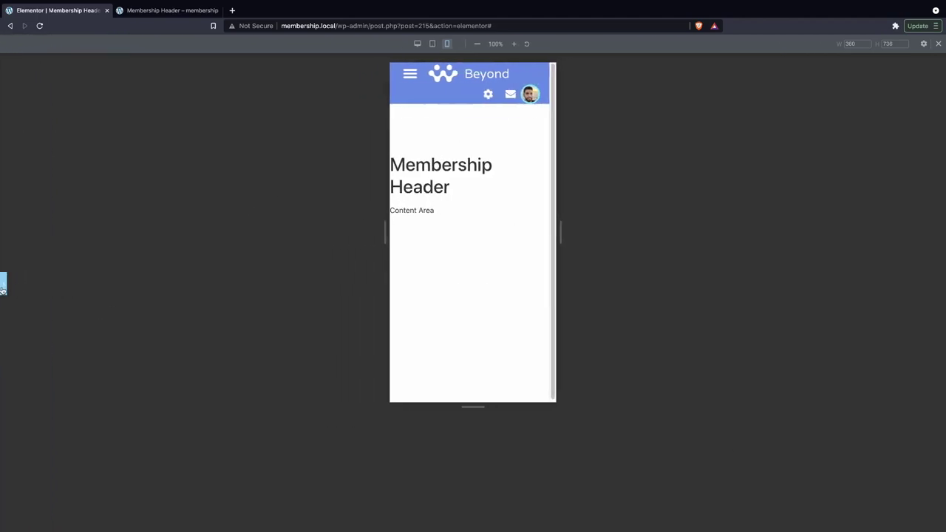
left_click(2, 284)
Set the logo image's custom width on mobile to 123 px.
left_click(574, 73)
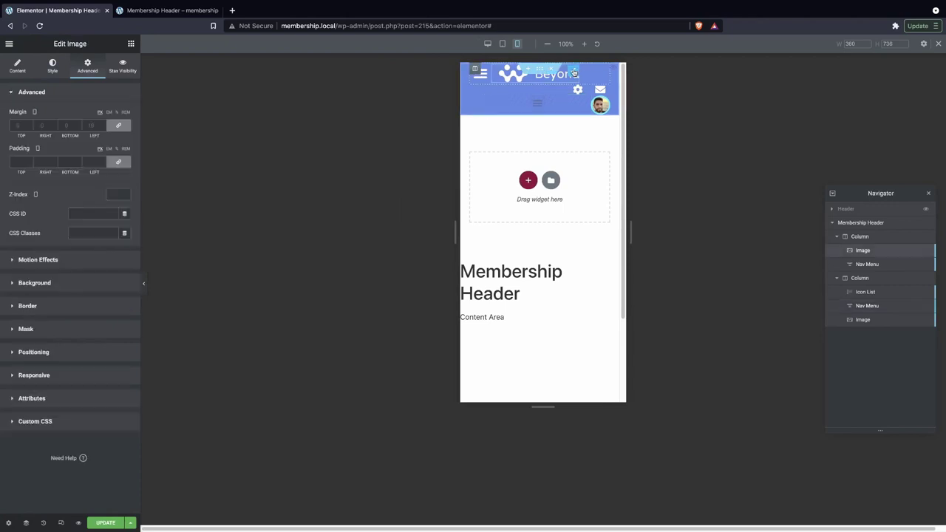
left_click(52, 377)
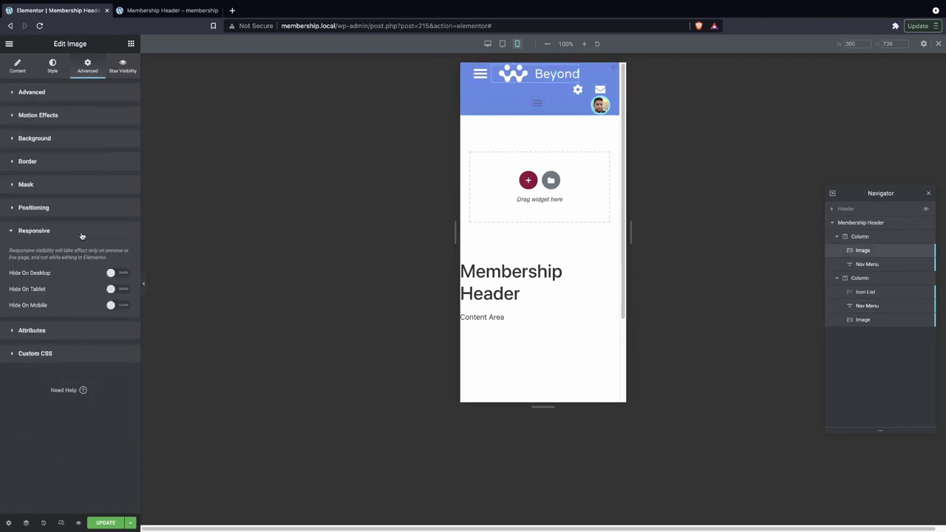
left_click(35, 208)
left_click(21, 260)
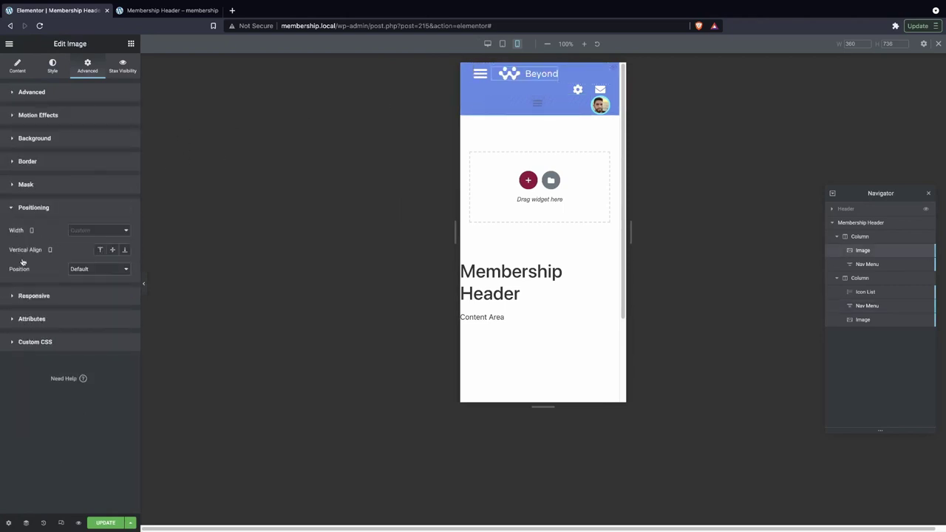
left_click_drag(21, 260, 21, 260)
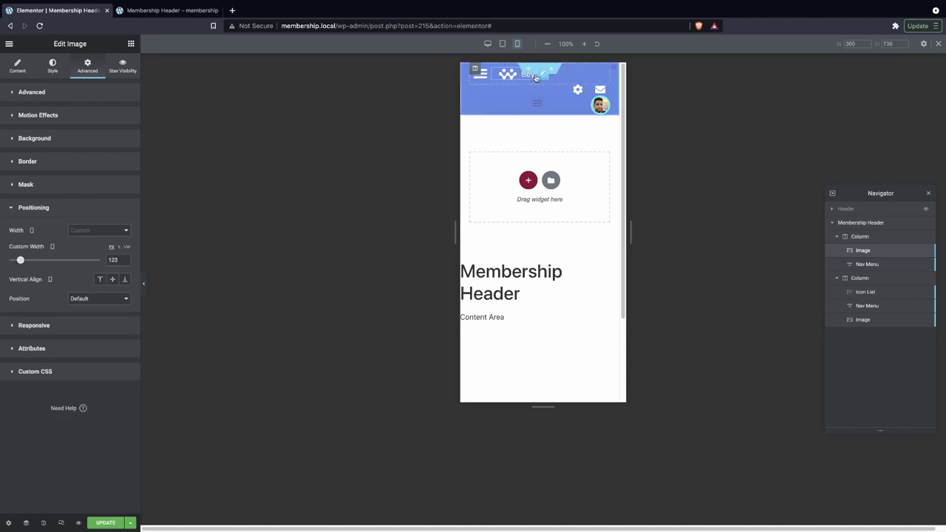
Unlink the Membership Header section's mobile padding and set its left and right padding to 10 px.
left_click(540, 70)
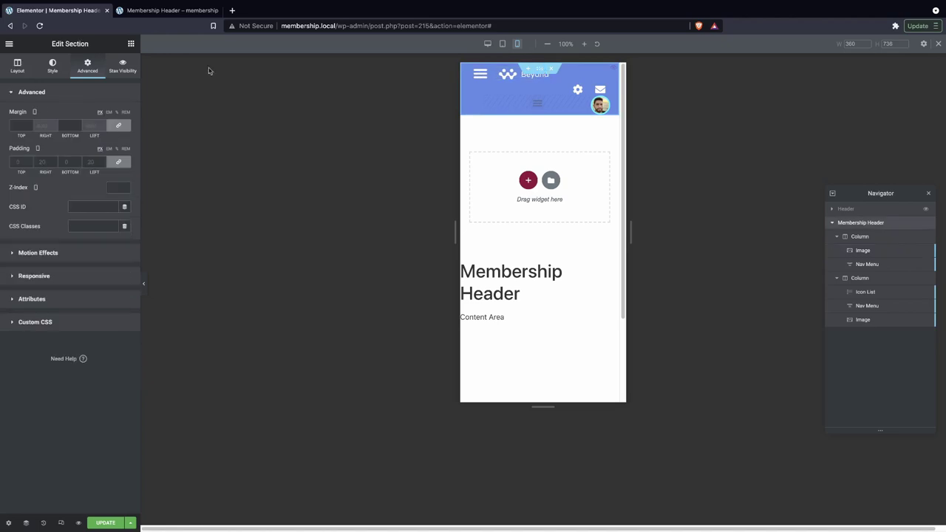
left_click(118, 162)
type("10")
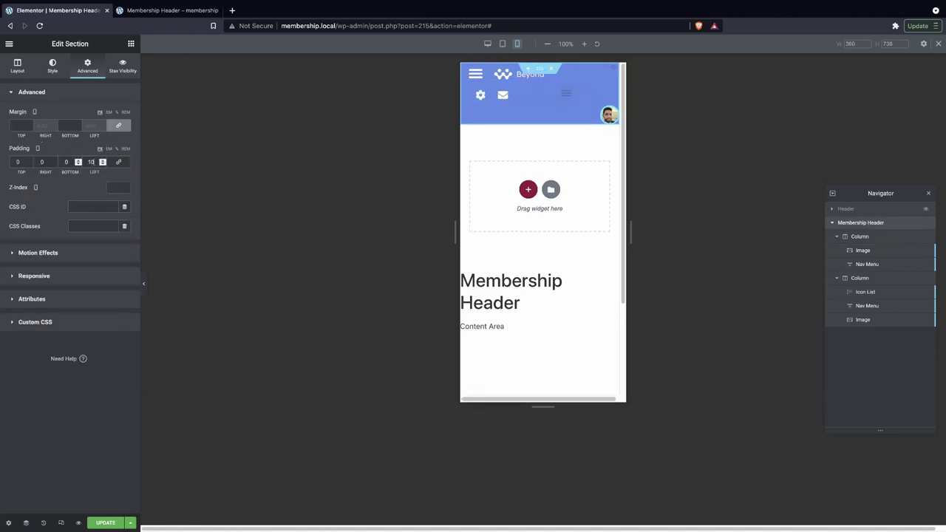
left_click(42, 162)
type("10")
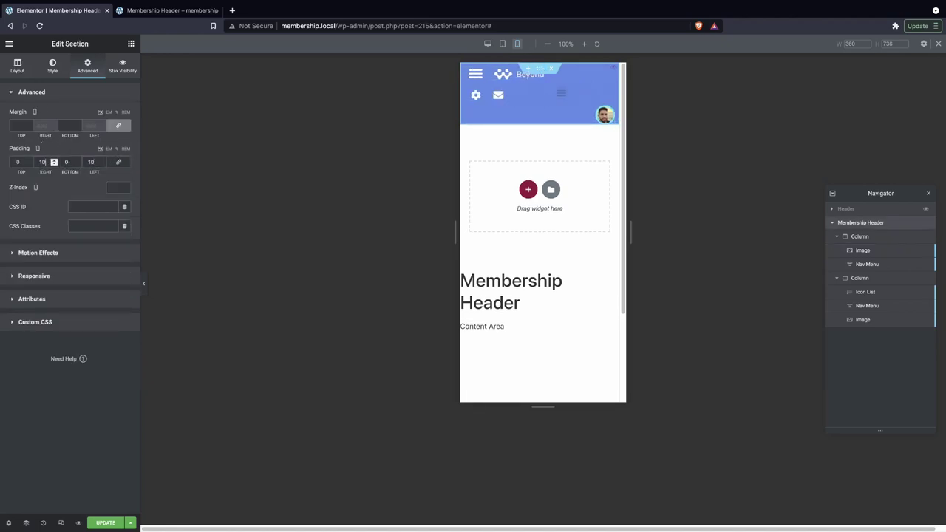
Reduce the member nav menu's toggle button size on mobile to 27.
left_click(484, 76)
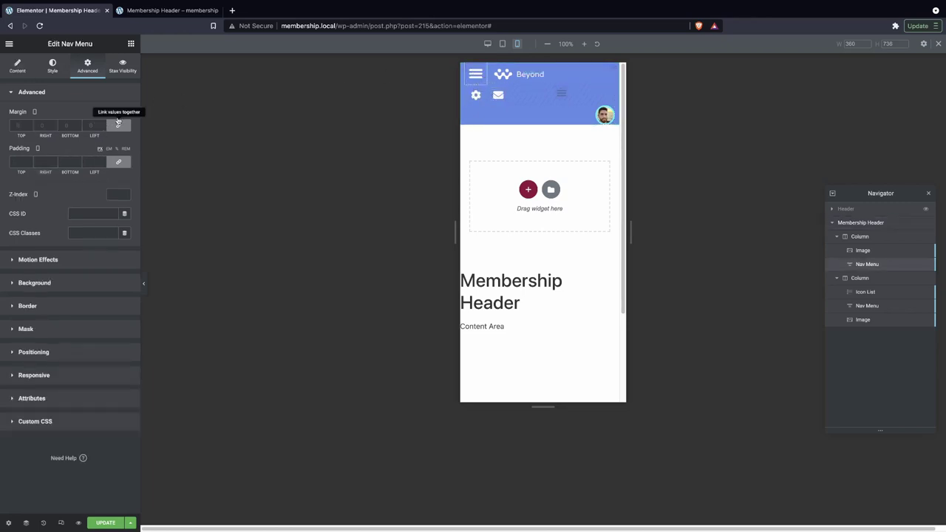
left_click(49, 66)
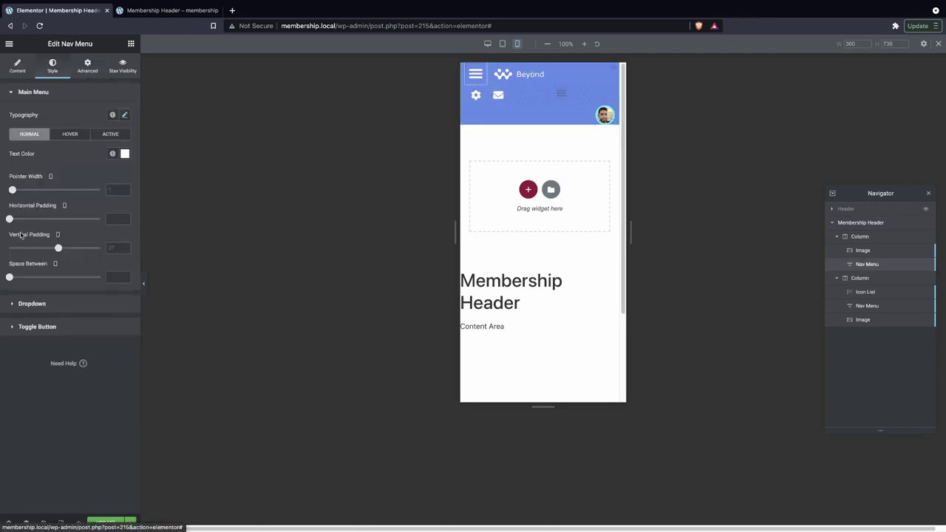
left_click(42, 326)
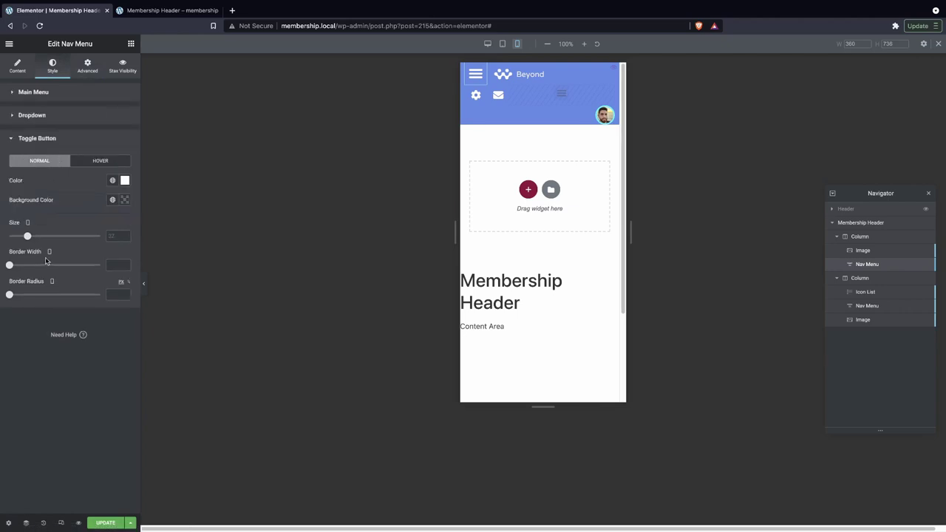
left_click_drag(27, 237, 22, 237)
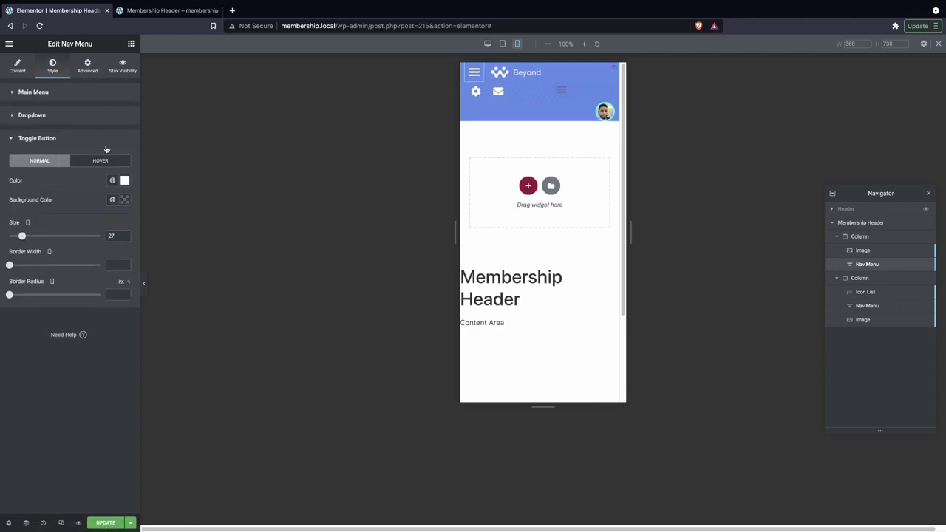
Adjust the mobile width of the column holding the member menu and logo, trying 30% and 50%, until both fit on one row.
left_click(470, 69)
left_click(116, 114)
type("3")
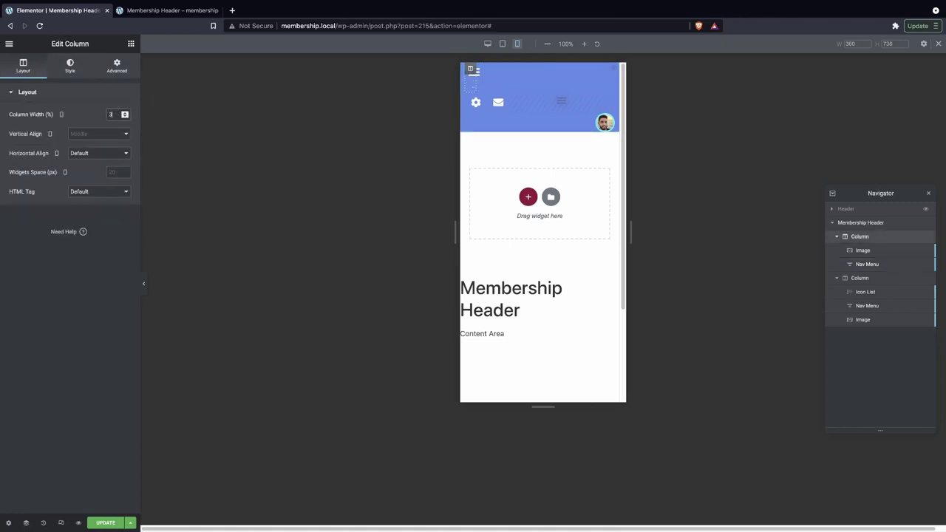
type("0")
key("BackSpace")
key("BackSpace")
type("50")
left_click_drag(113, 115, 73, 110)
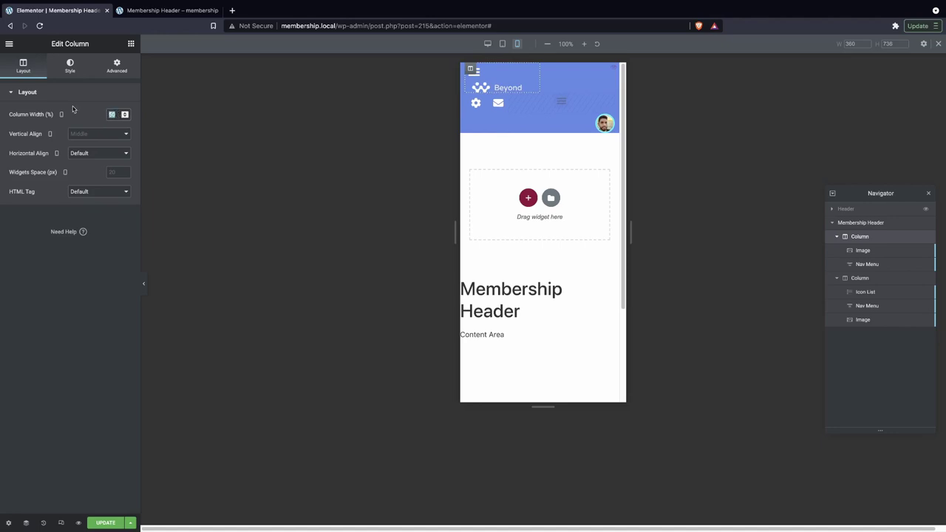
key("BackSpace")
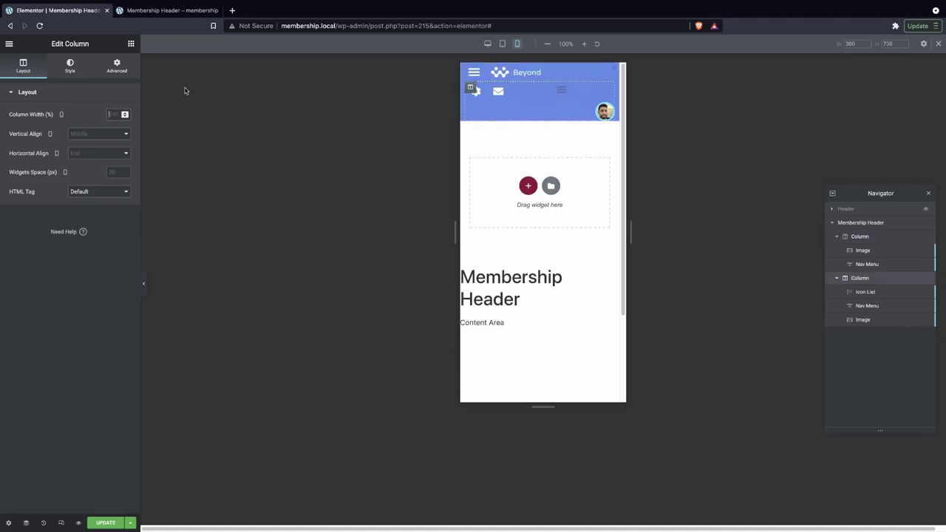
Set the mobile width of the column holding the icons and profile picture to 40%, and preview the header without the editor controls.
type("40")
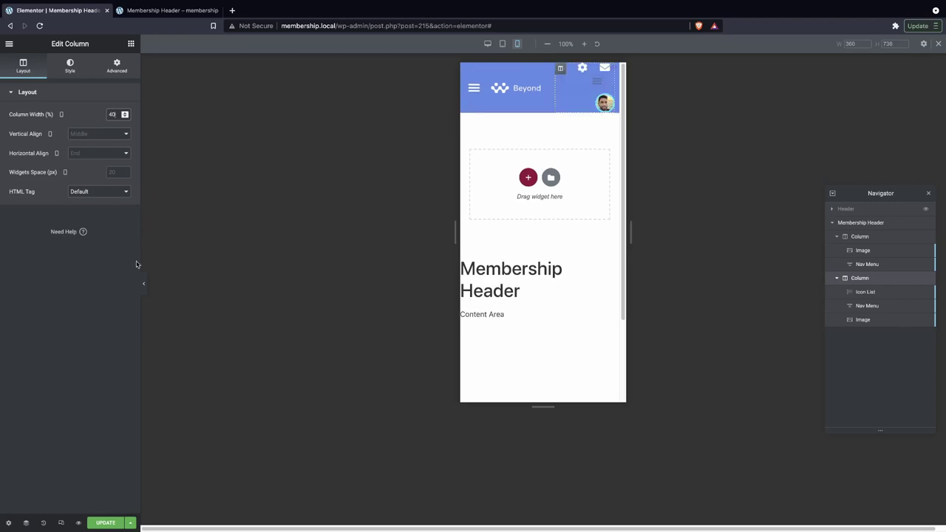
left_click(142, 284)
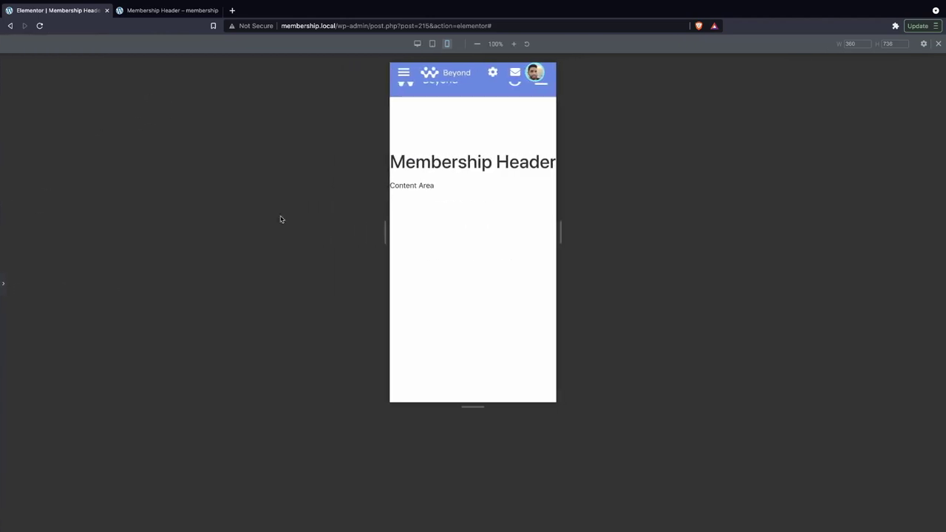
left_click(3, 284)
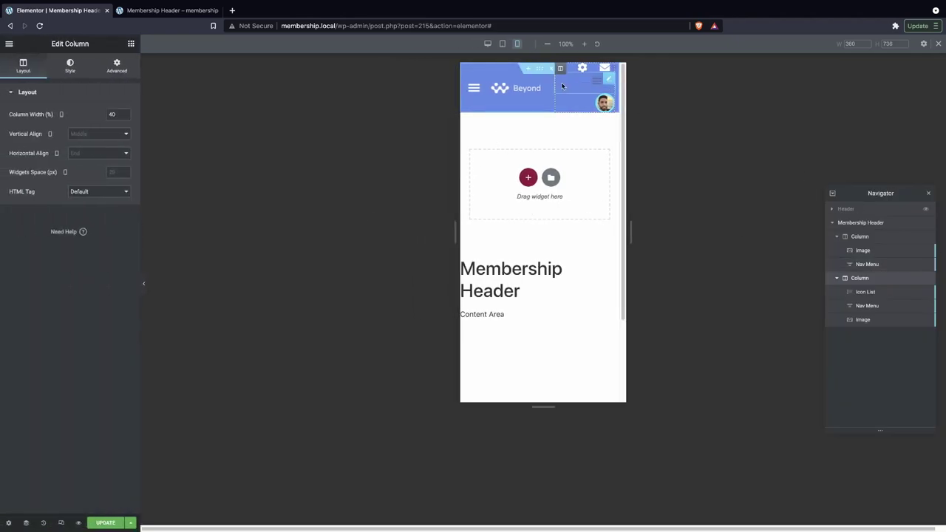
mouse_move(610, 73)
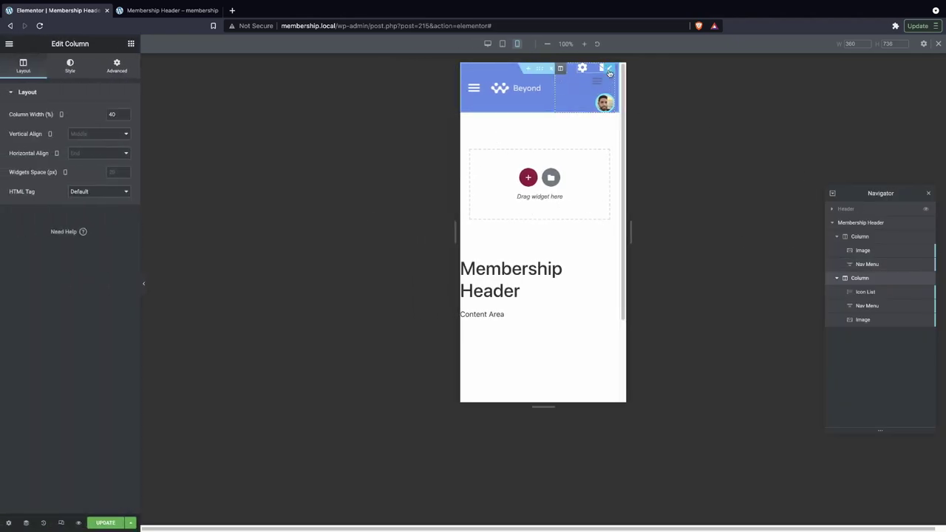
Set the Membership Header section's mobile top and bottom padding to 15 px.
left_click(540, 74)
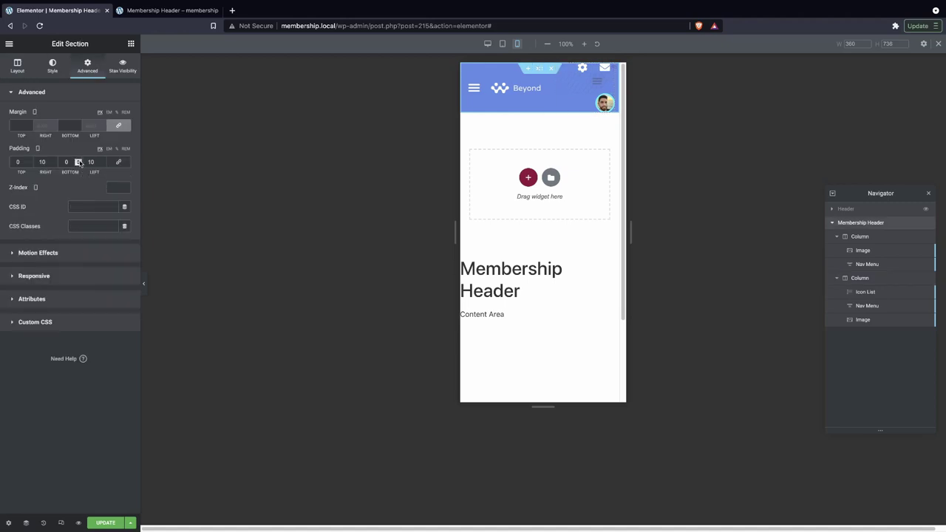
type("15")
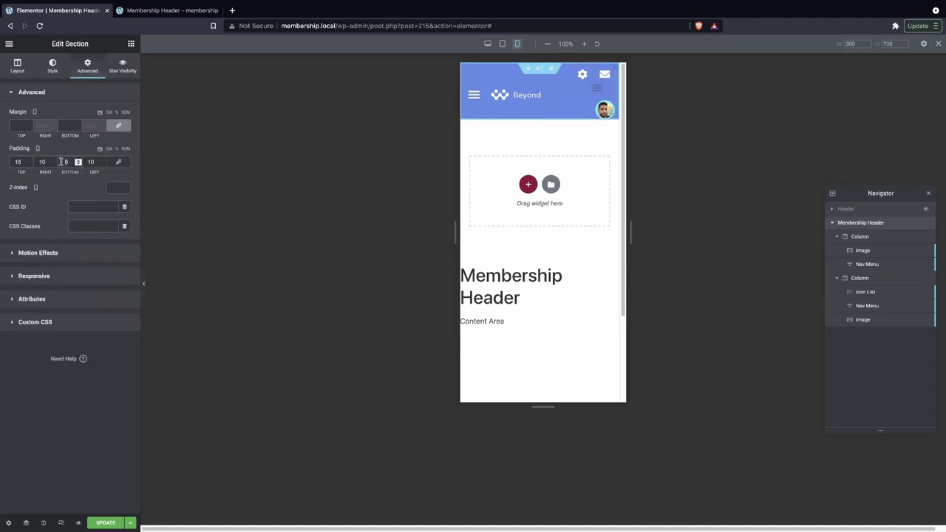
type("15")
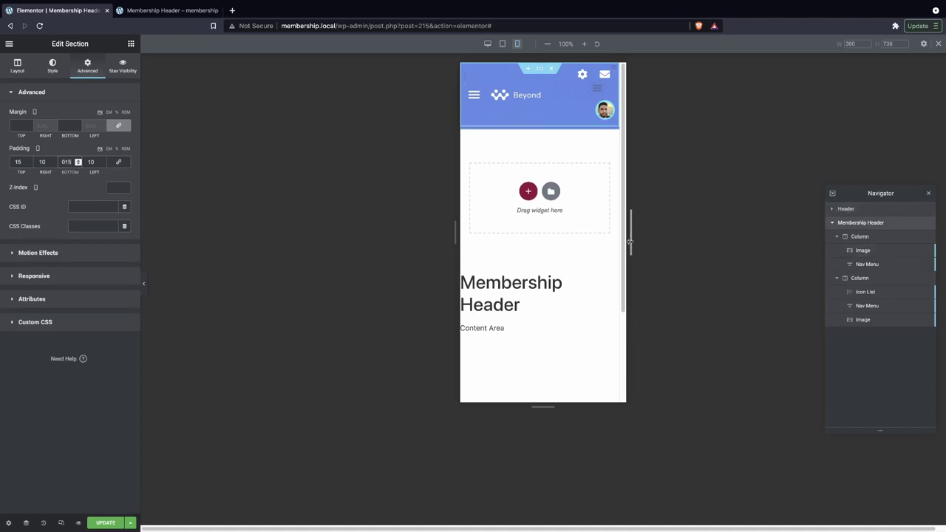
Preview the header without editor controls at several mobile widths, and open and close its toggle menu.
left_click(143, 284)
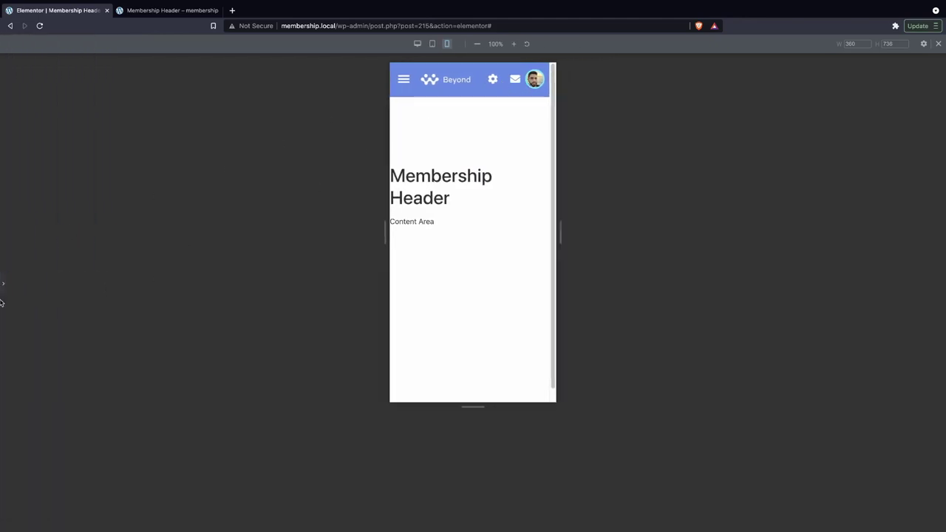
left_click_drag(561, 233, 868, 241)
left_click_drag(680, 238, 558, 229)
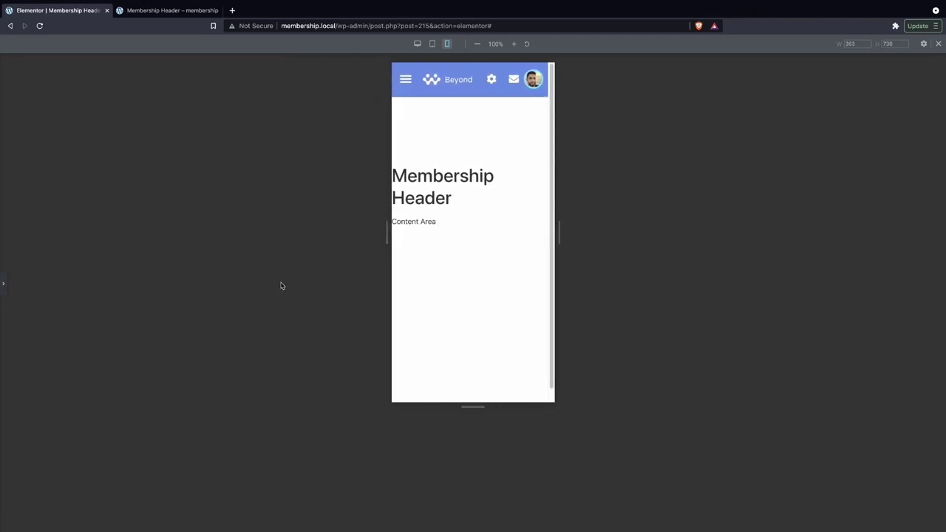
left_click(406, 81)
left_click(405, 82)
left_click(405, 84)
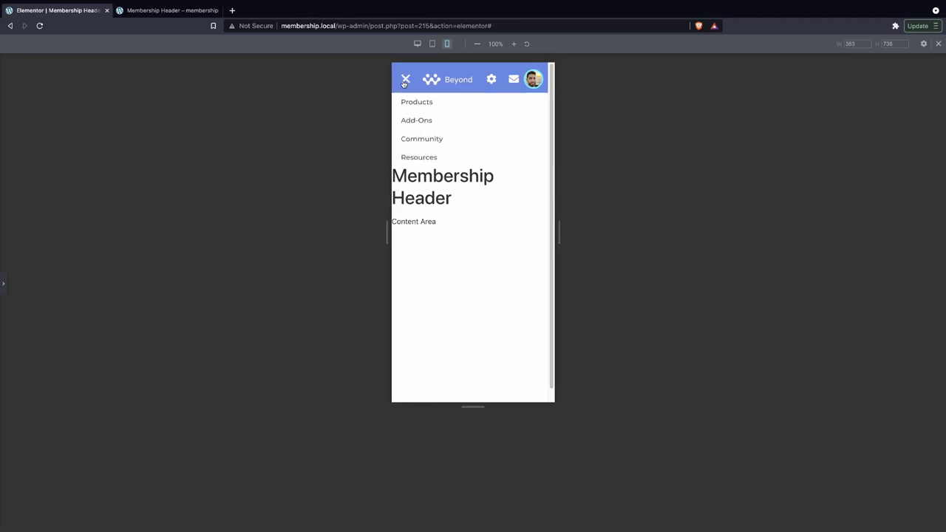
left_click(404, 84)
left_click_drag(559, 232, 565, 232)
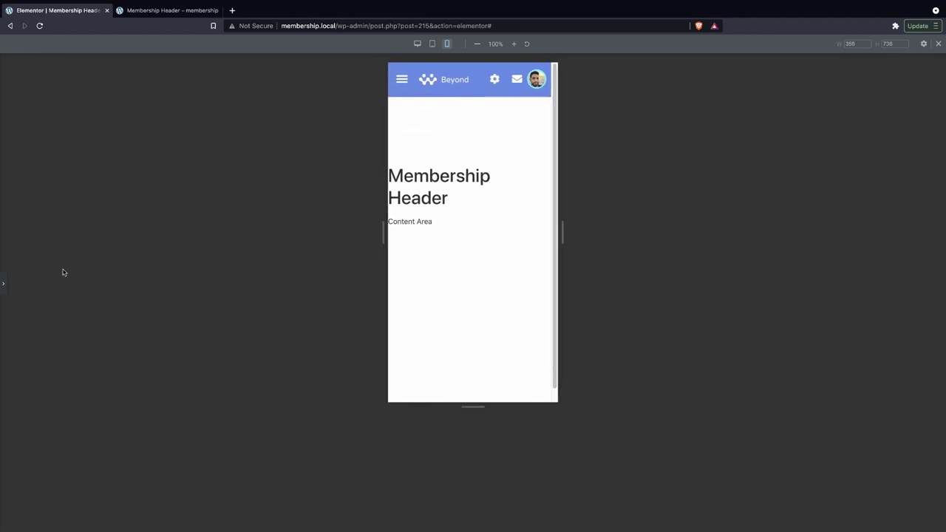
Adjust the space between the settings and mail icons on mobile and set their icon size to 18.
left_click(2, 284)
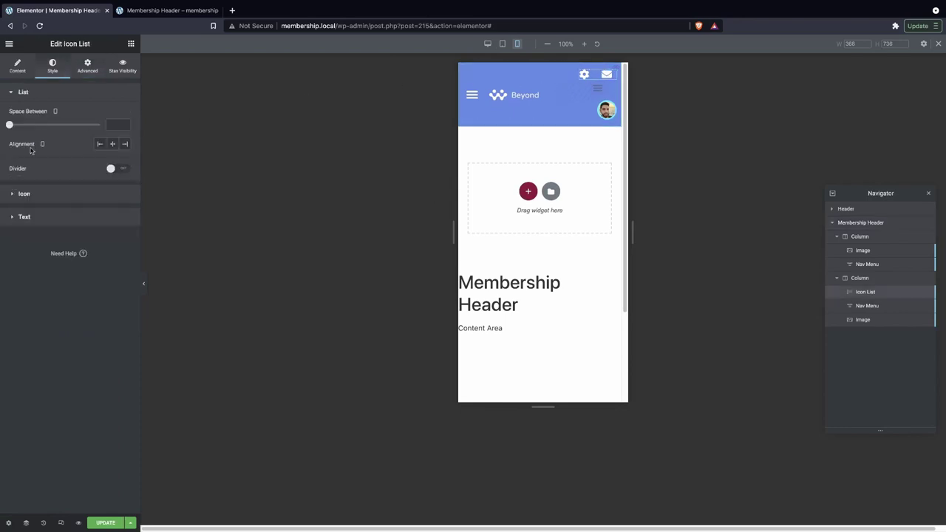
left_click_drag(9, 127, 19, 127)
left_click(23, 193)
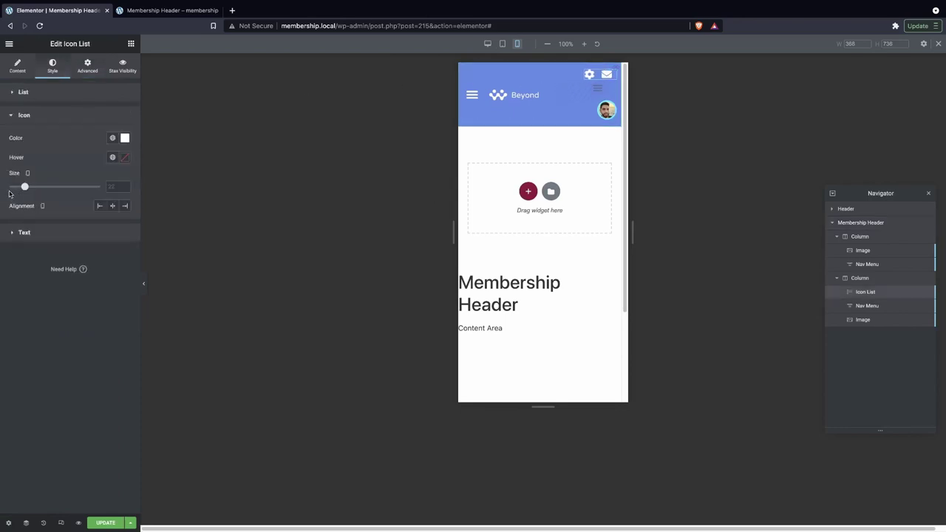
left_click_drag(26, 189, 23, 188)
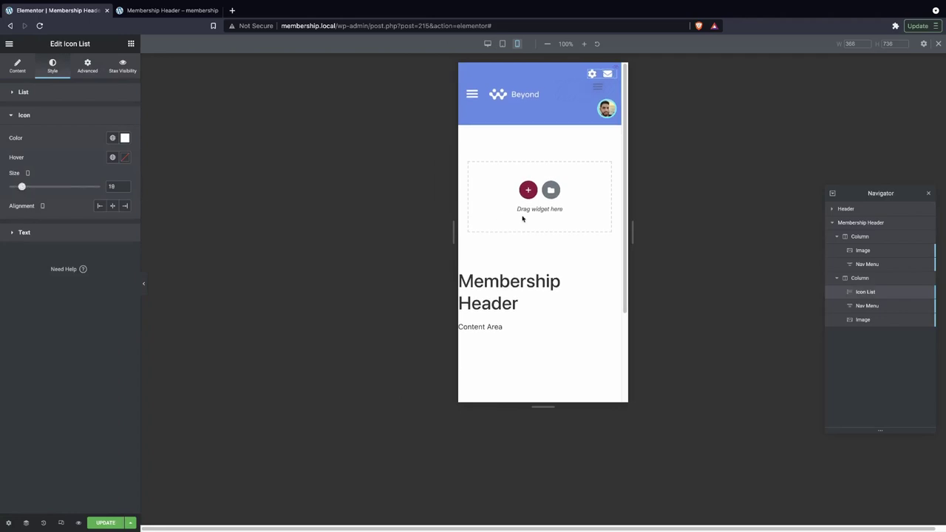
Set the profile picture's mobile custom width to 37 px and preview the header without the editor controls.
left_click(606, 109)
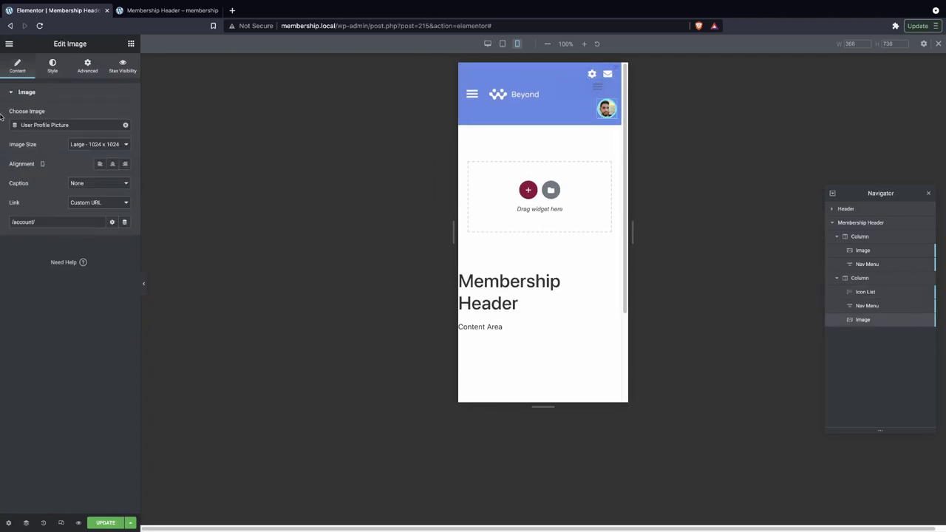
left_click(51, 67)
left_click(88, 66)
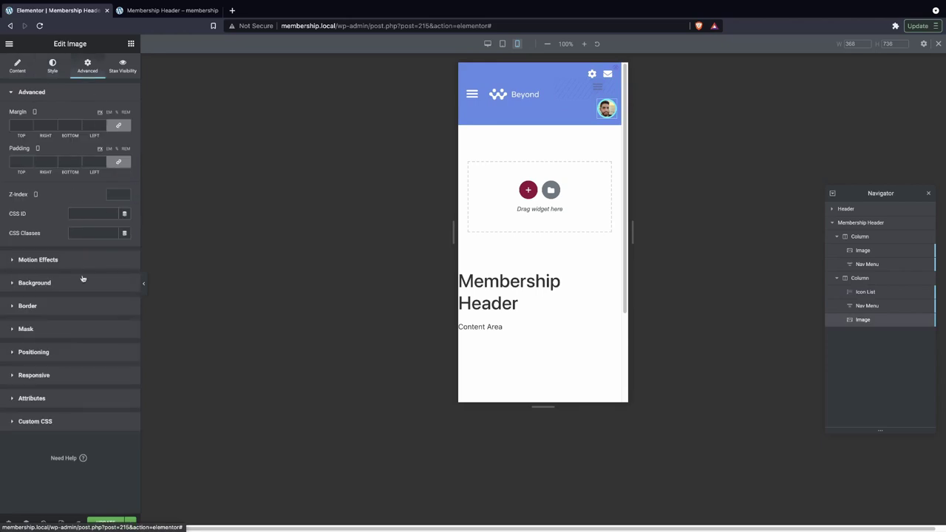
left_click(64, 382)
left_click(74, 208)
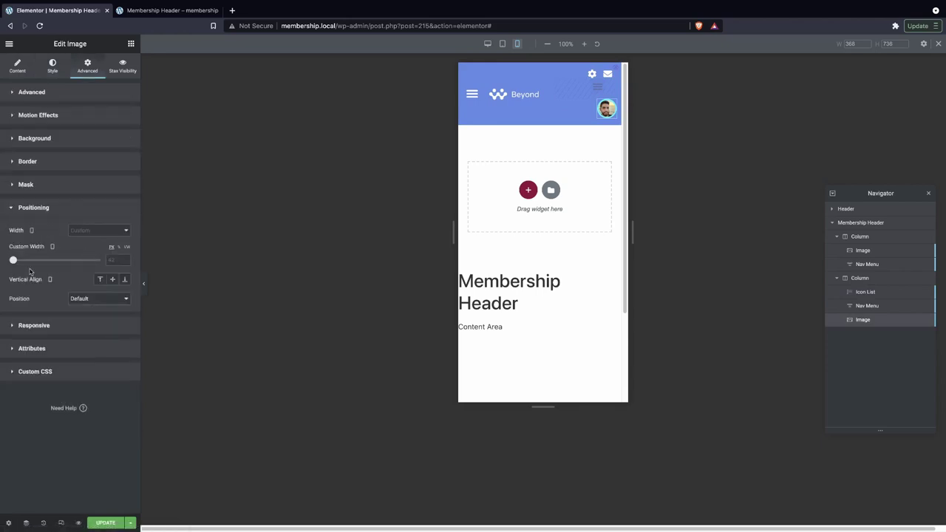
left_click(12, 261)
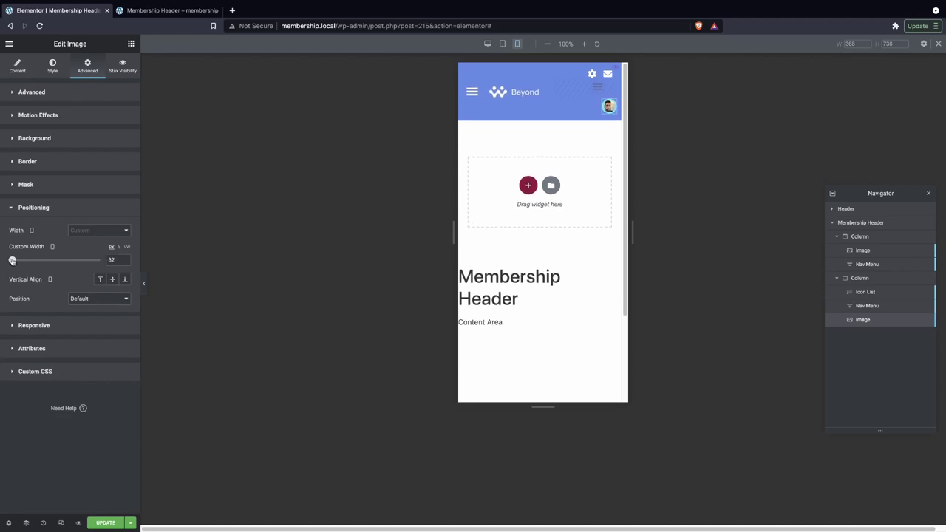
left_click_drag(12, 260, 13, 260)
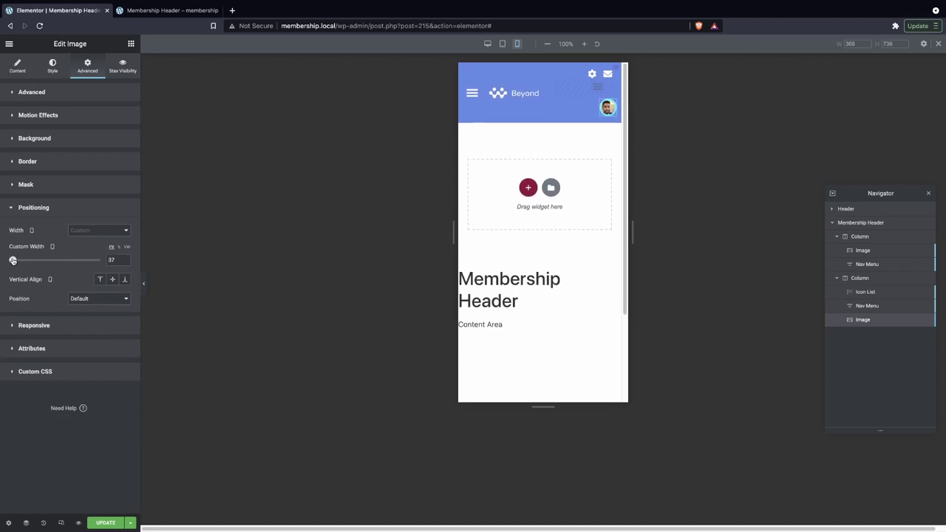
left_click(142, 289)
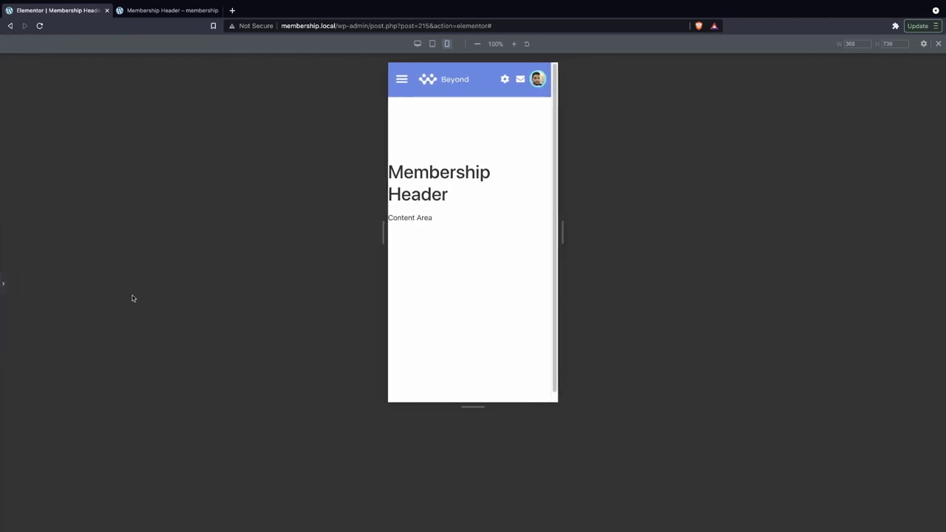
left_click(3, 284)
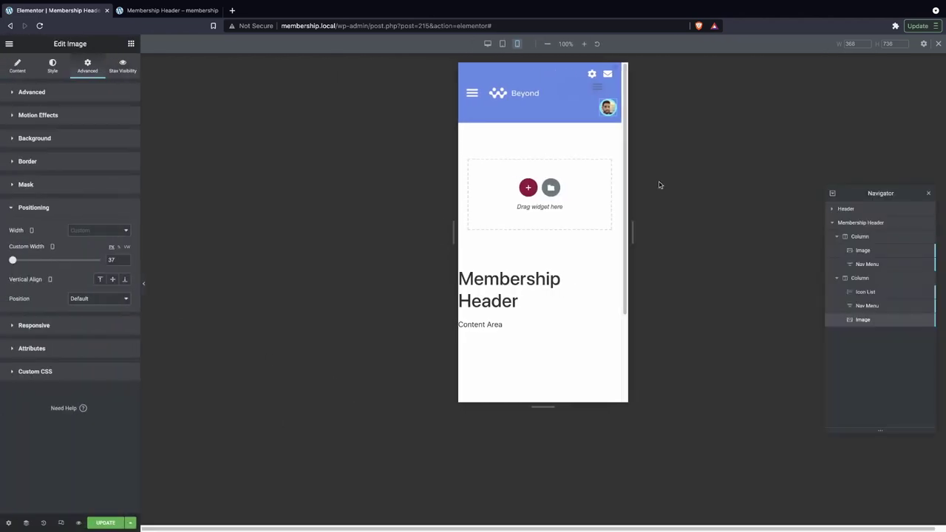
Save the updated Membership Header template.
left_click(105, 523)
left_click(474, 100)
left_click(474, 99)
Go from the site preview to the WordPress dashboard and open the Menus management page.
left_click(167, 11)
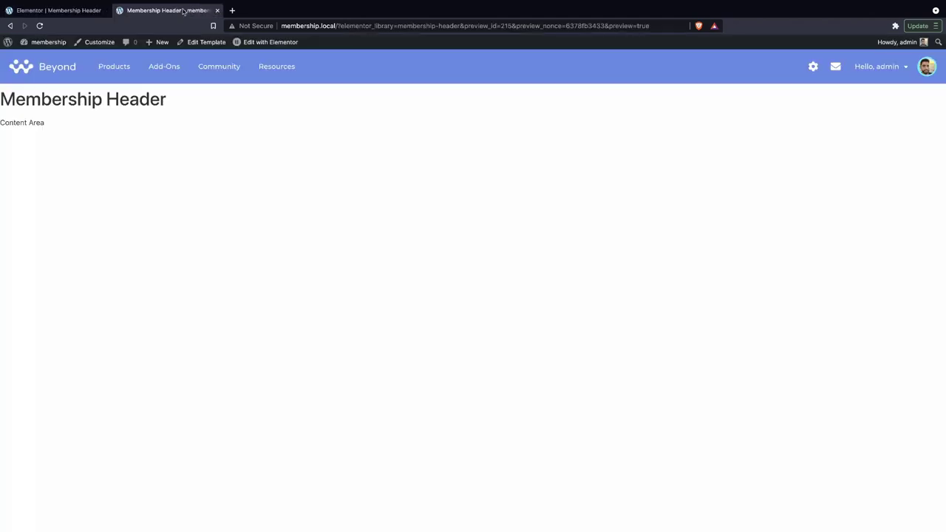
left_click(29, 57)
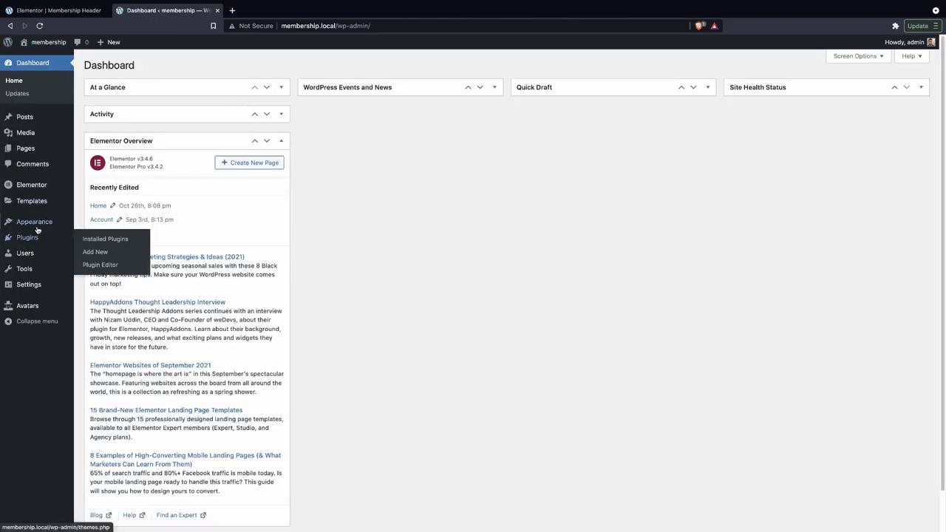
mouse_move(38, 225)
left_click(90, 250)
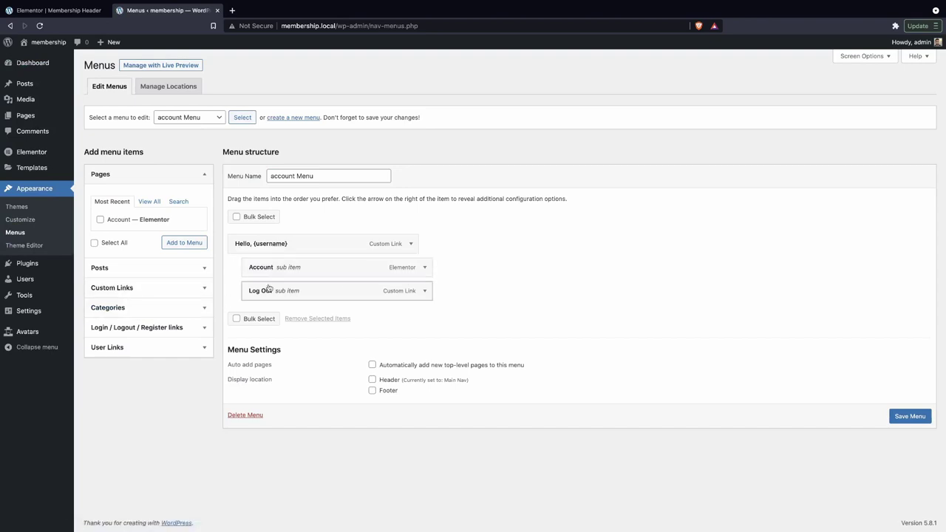
Load the Member Menu for editing and look at the available Login / Logout / Register links.
left_click(173, 329)
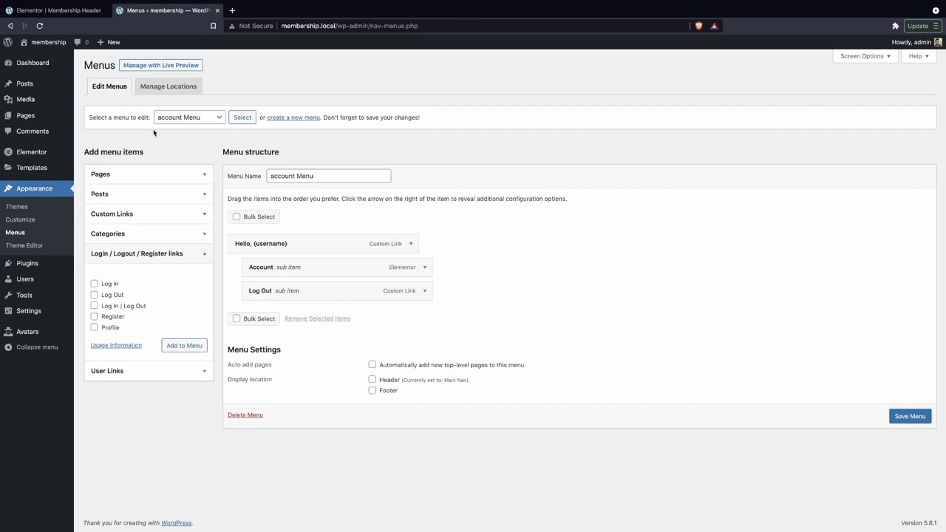
left_click(189, 118)
left_click(190, 138)
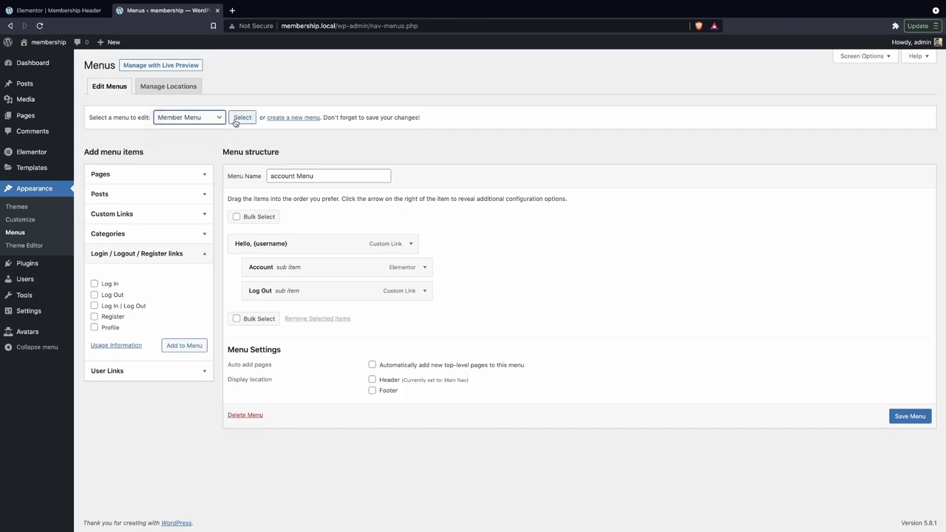
left_click(236, 121)
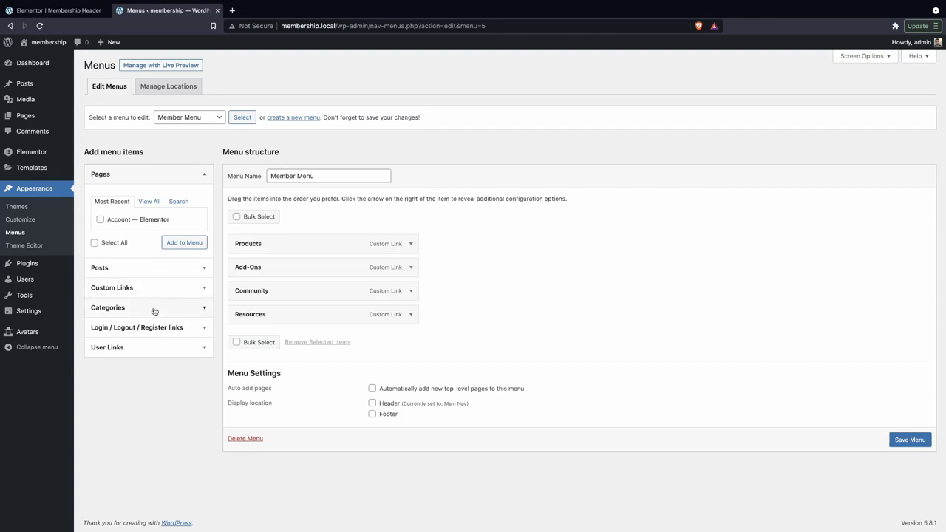
left_click(162, 330)
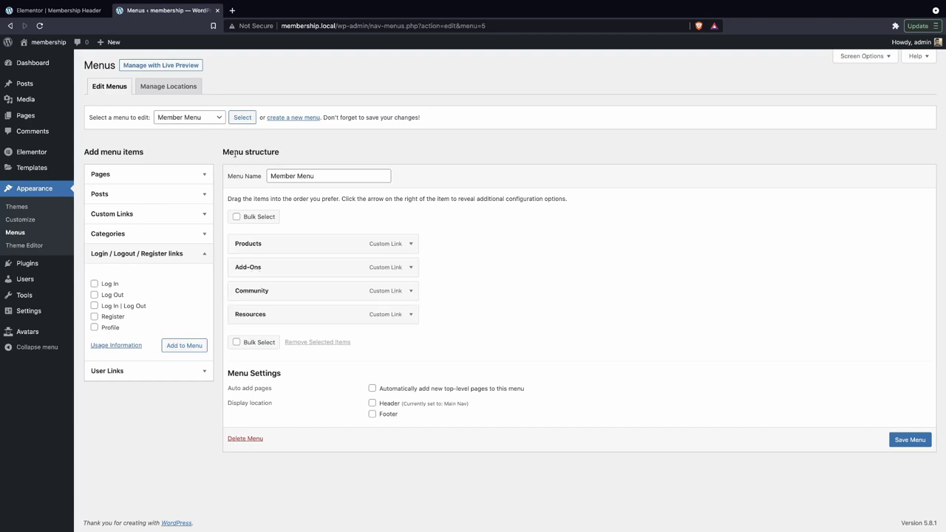
Create a new menu named "Member Menu - Mobile" in a separate browser tab.
right_click(290, 118)
key("Escape")
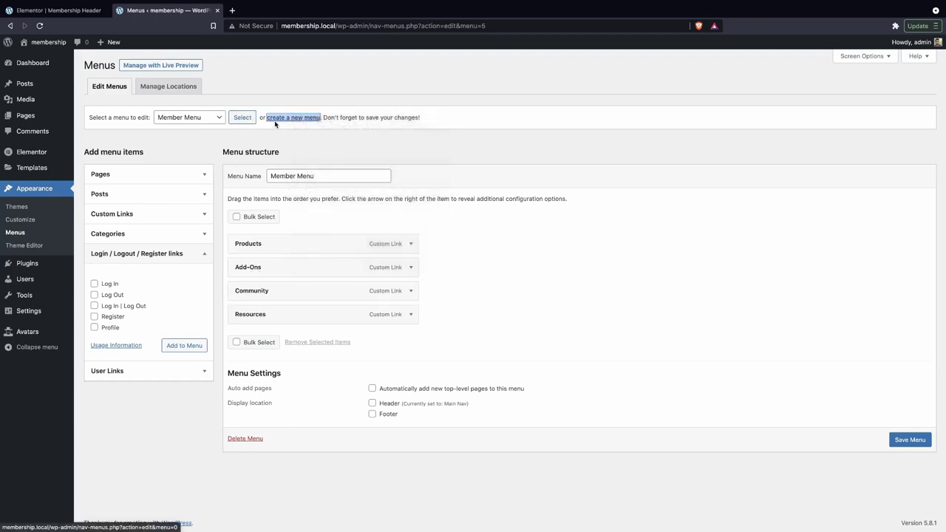
middle_click(283, 120)
left_click(274, 11)
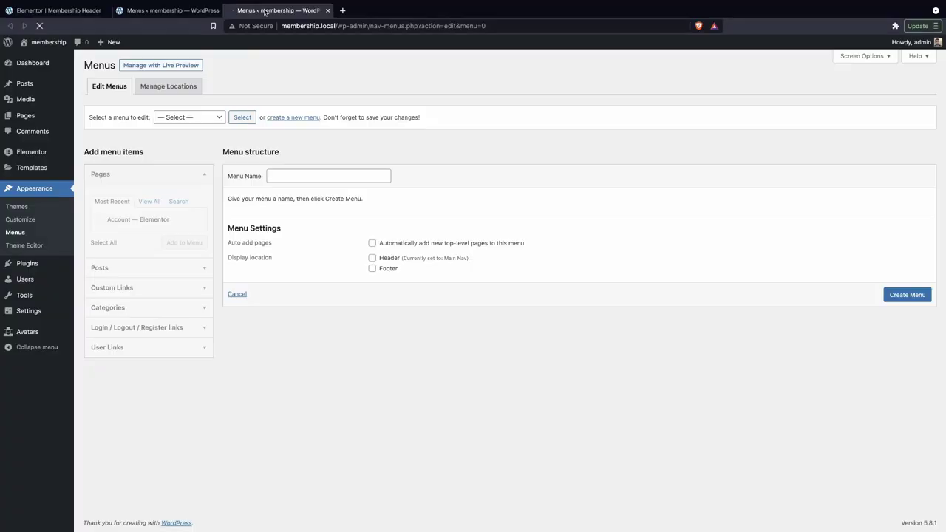
left_click(309, 176)
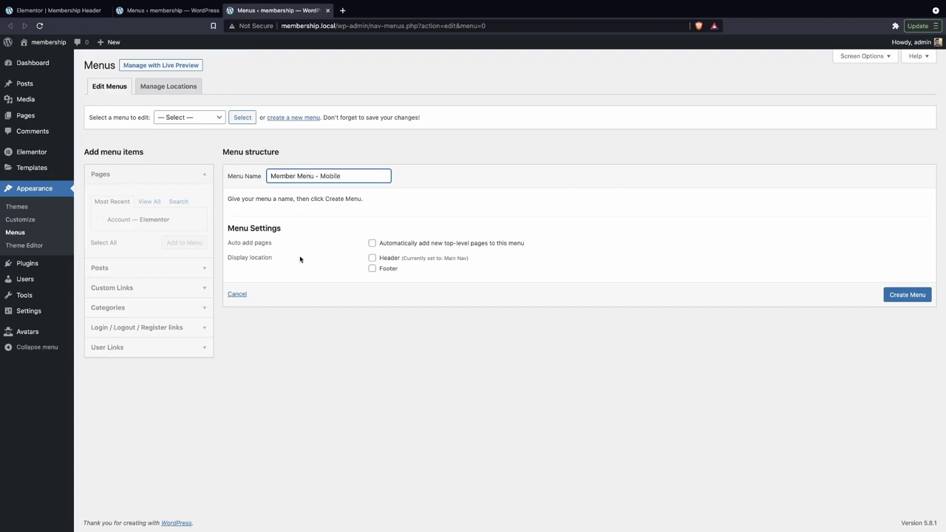
left_click(907, 295)
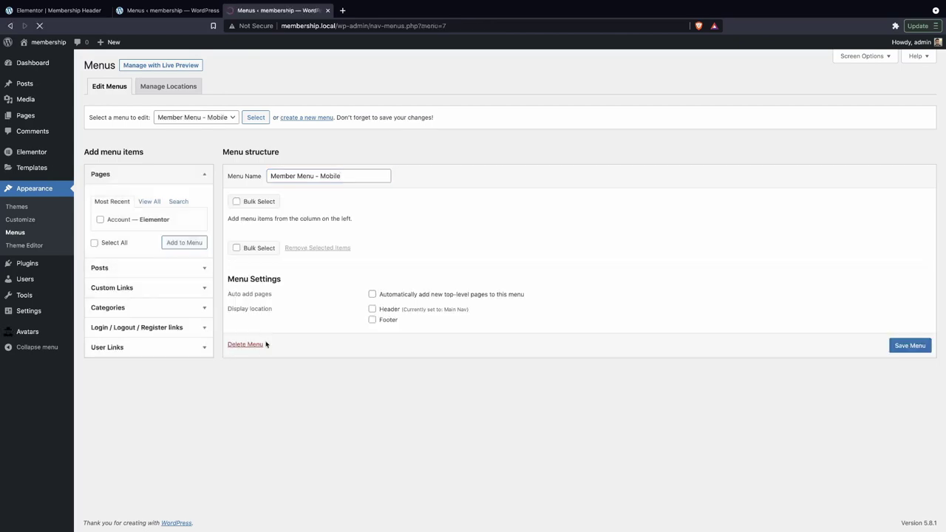
Add custom links Products, Add-Ons, Community and Resources to Member Menu - Mobile, copying labels from Member Menu, and close that menu's tab without saving.
left_click(152, 288)
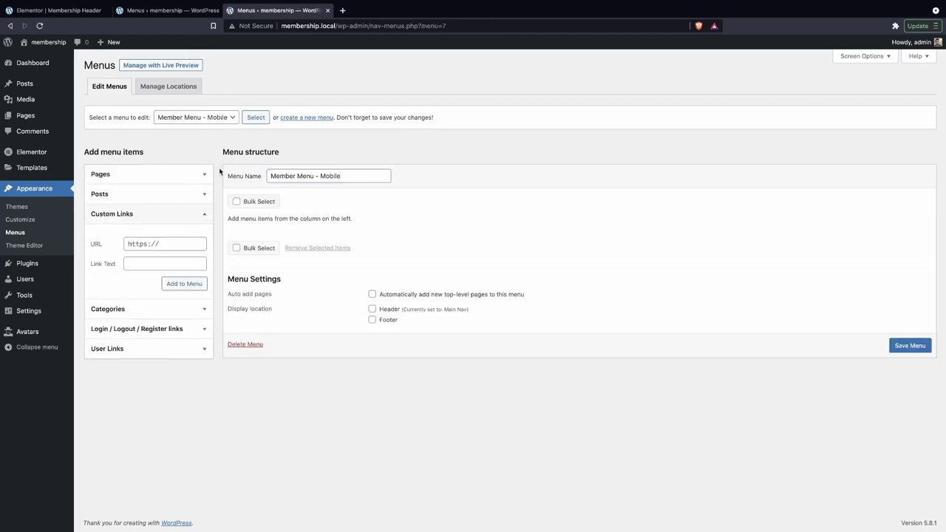
left_click(150, 246)
type("#")
left_click(170, 11)
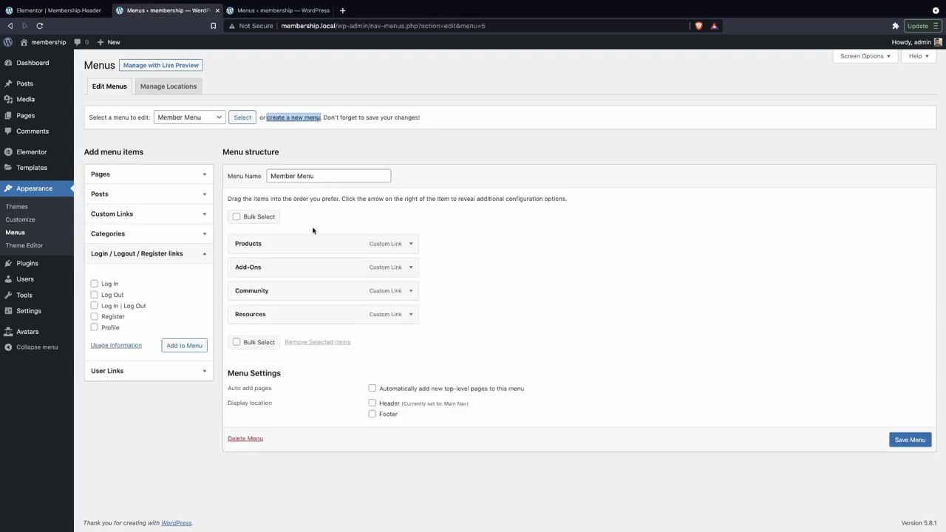
left_click(411, 243)
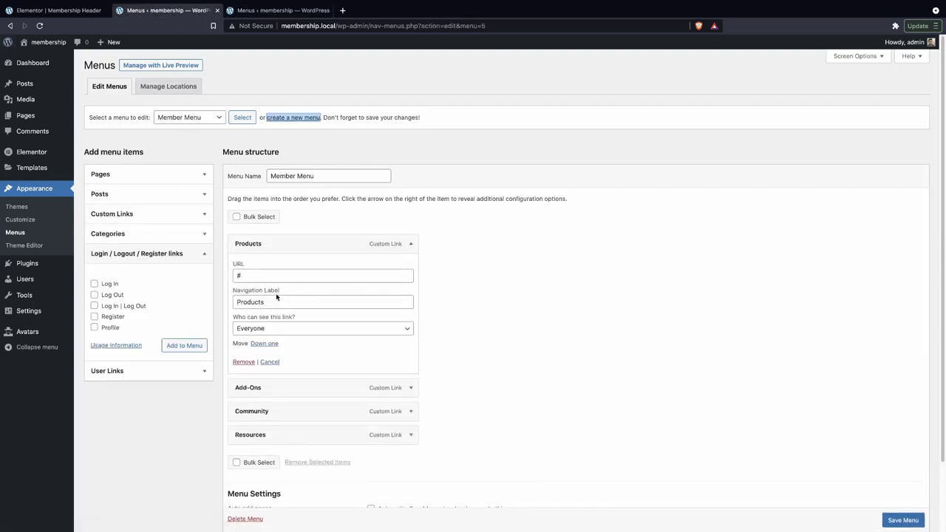
left_click(281, 302)
key("ctrl+Tab")
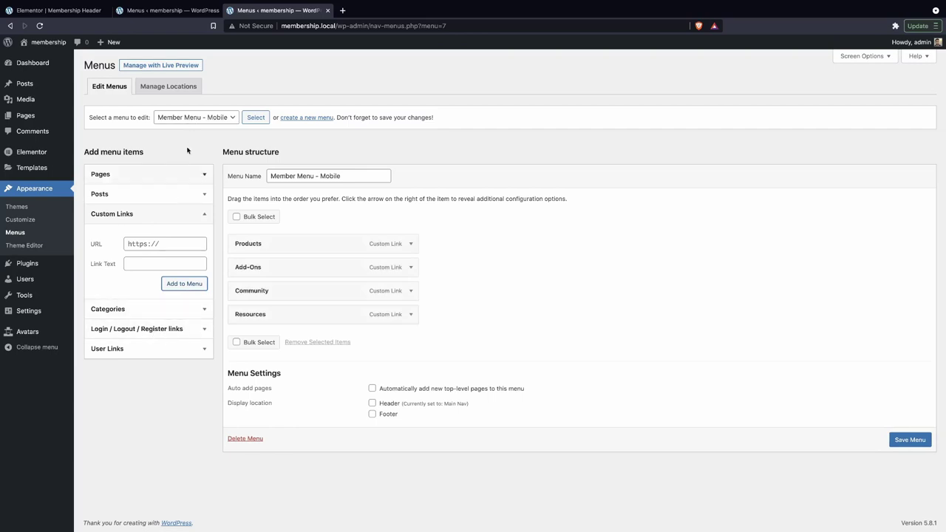
left_click(217, 10)
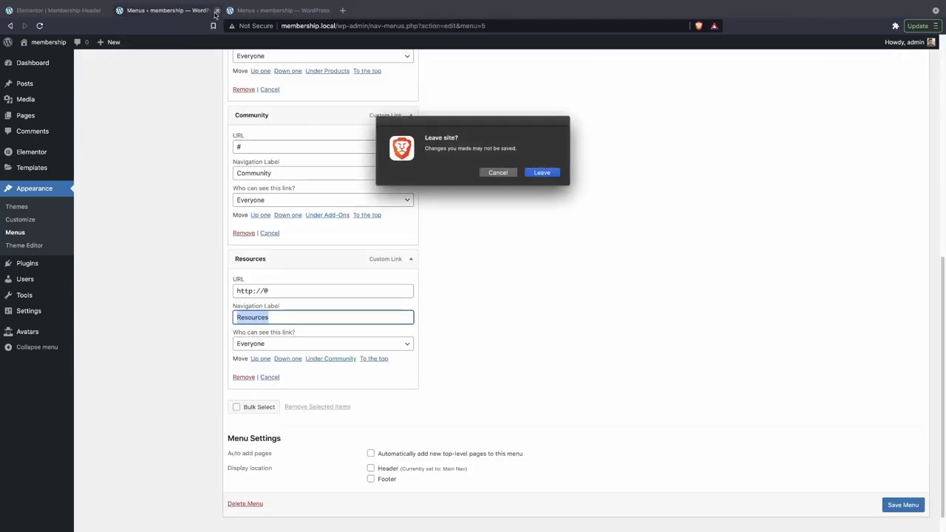
left_click(542, 173)
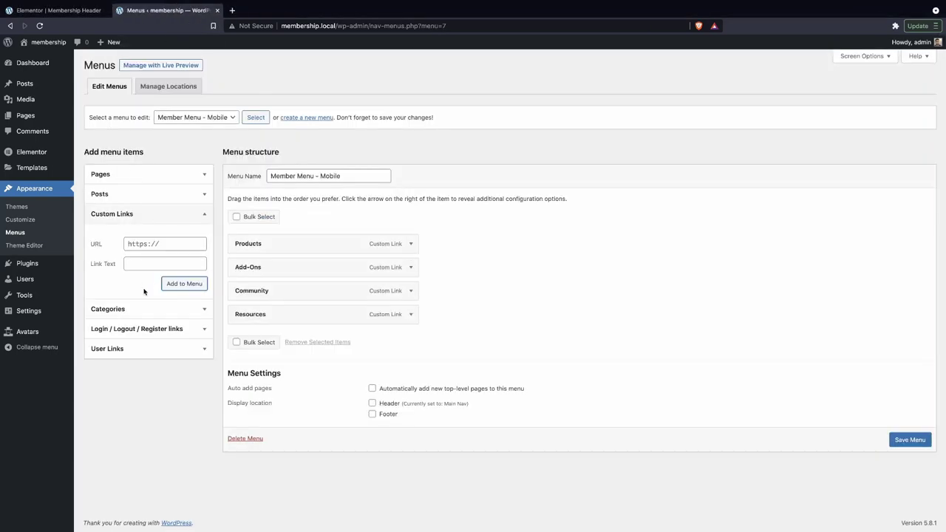
Add a Log Out link to Member Menu - Mobile, save the menu, and reload the Membership Header editor.
left_click(151, 330)
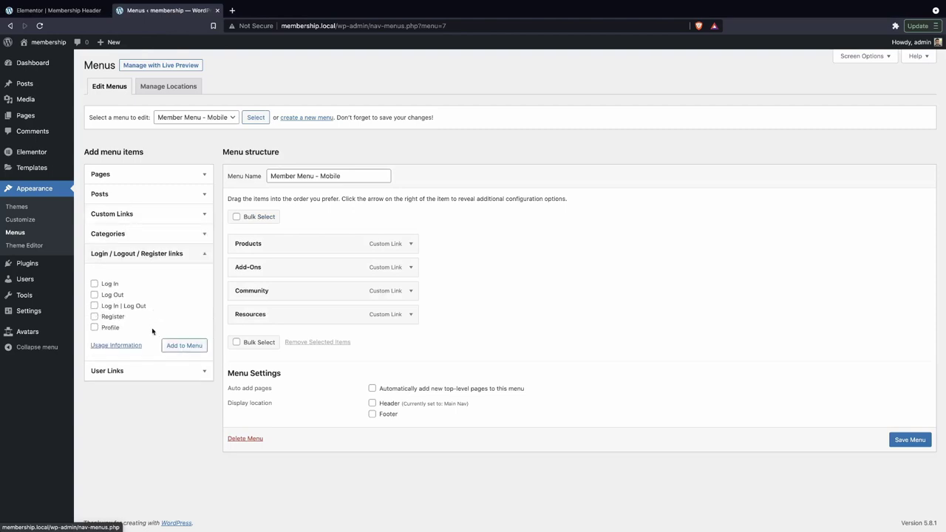
left_click(93, 295)
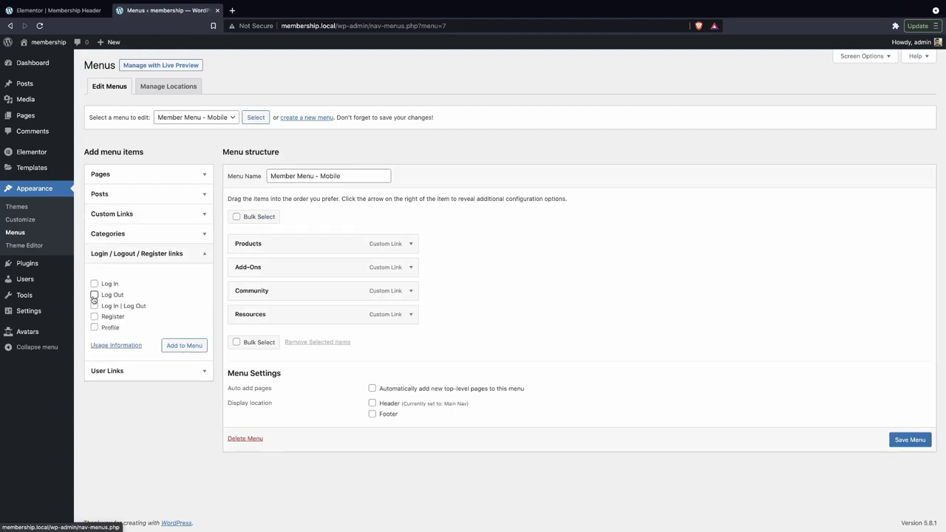
left_click(184, 346)
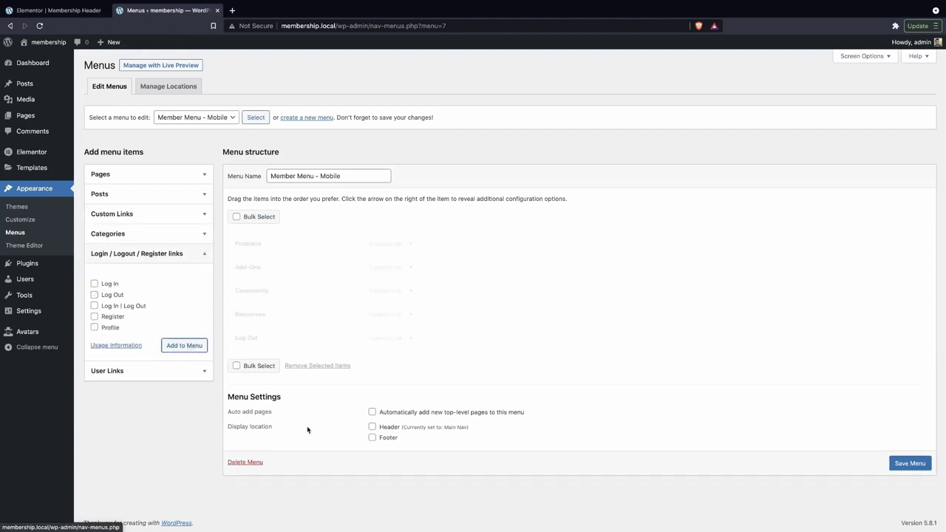
left_click(910, 464)
left_click(59, 11)
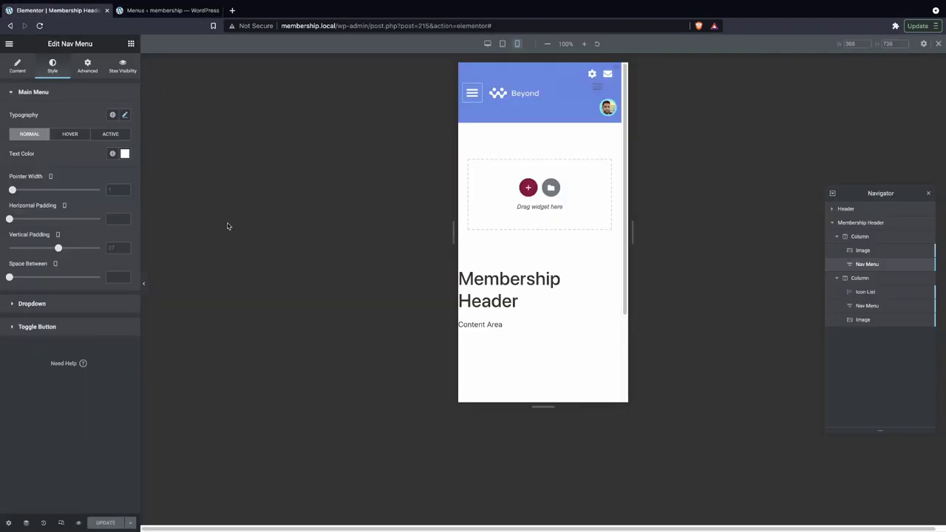
left_click(39, 25)
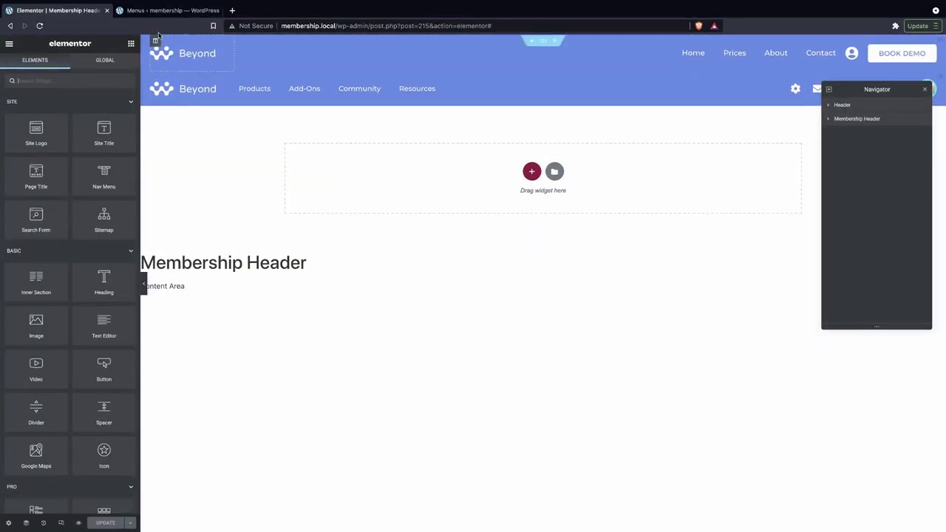
Add the Account page to Member Menu - Mobile, place it directly above Log Out, and save the menu.
left_click(162, 10)
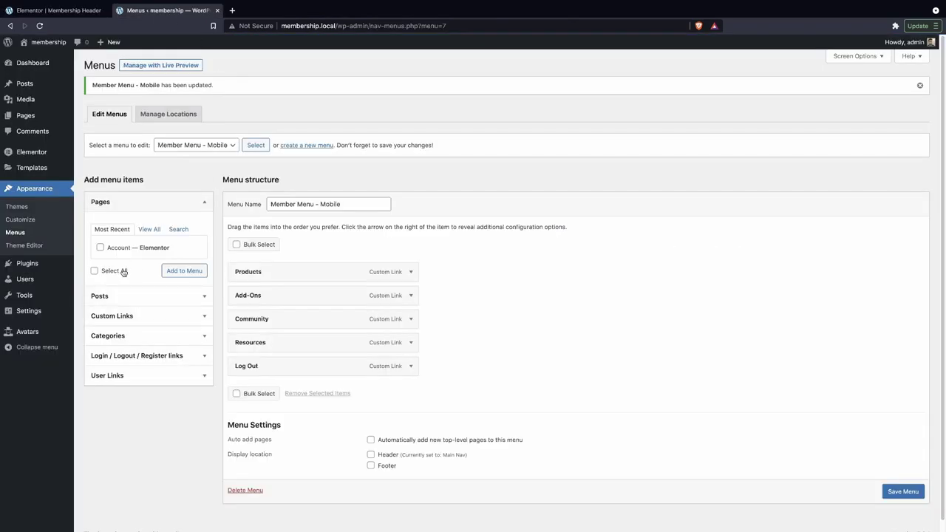
left_click(101, 248)
left_click(184, 271)
left_click_drag(318, 389, 321, 370)
left_click(903, 515)
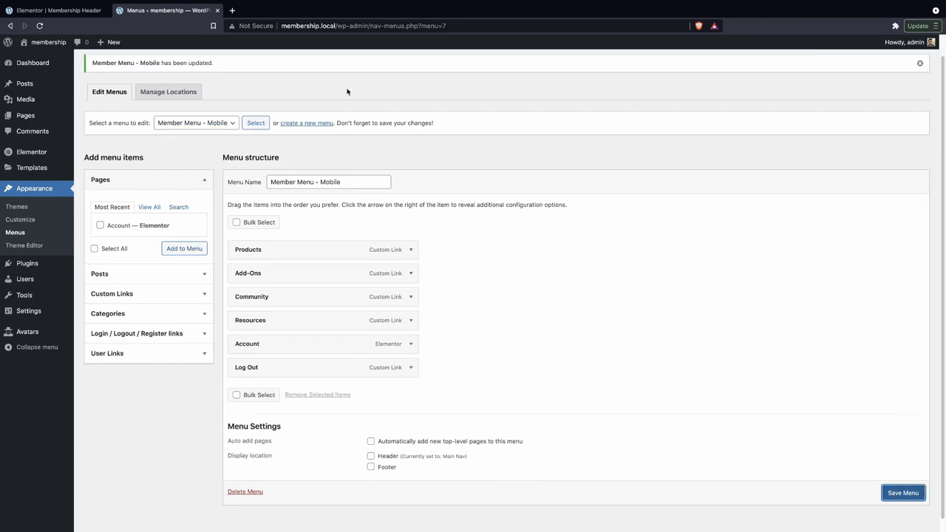
Show the Membership Header in Elementor's mobile view and duplicate the nav menu beside its logo.
left_click(67, 10)
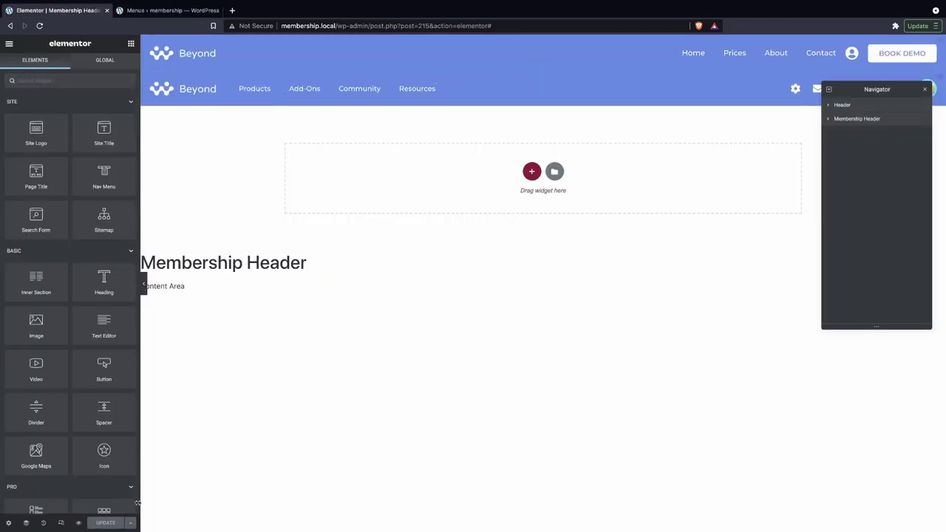
left_click(61, 522)
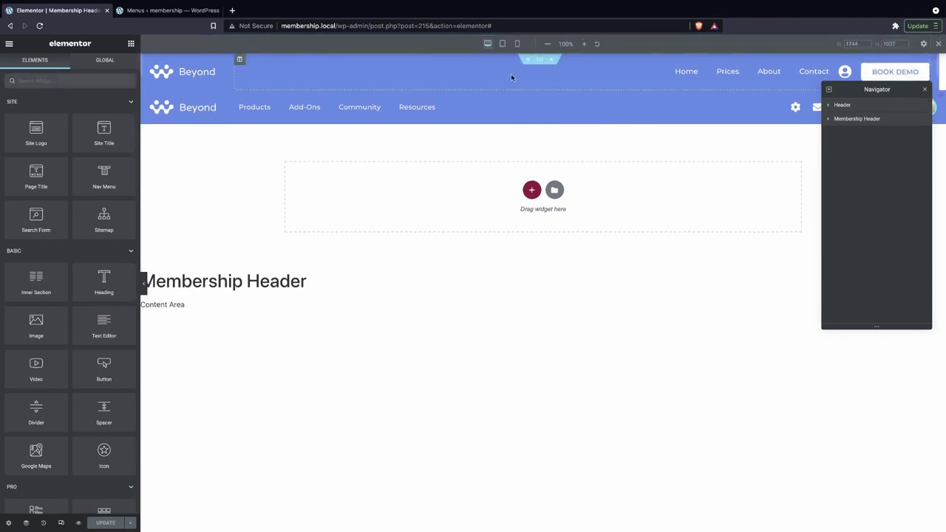
left_click(517, 43)
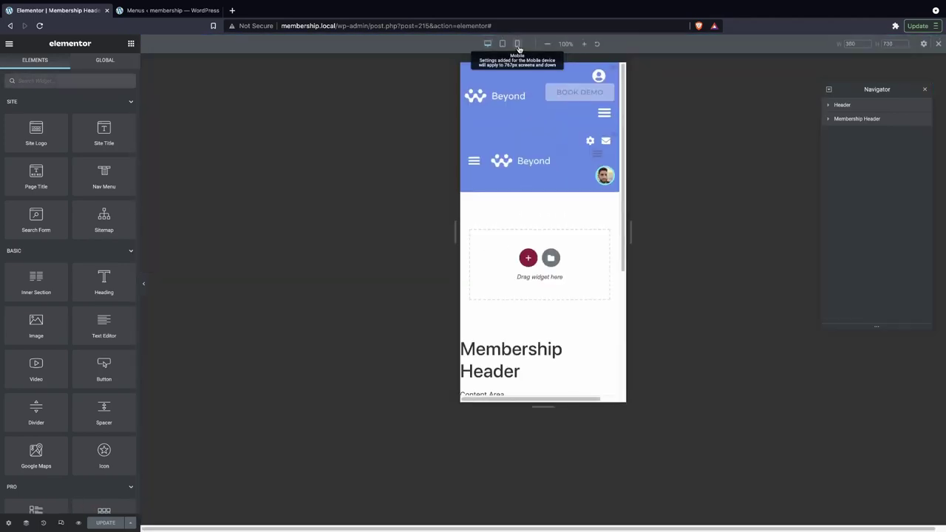
left_click(477, 159)
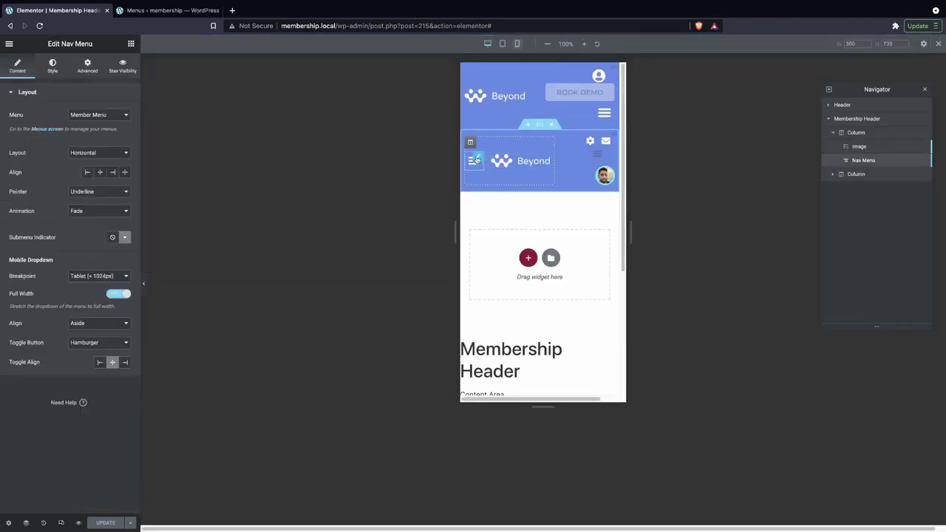
right_click(477, 160)
left_click(497, 178)
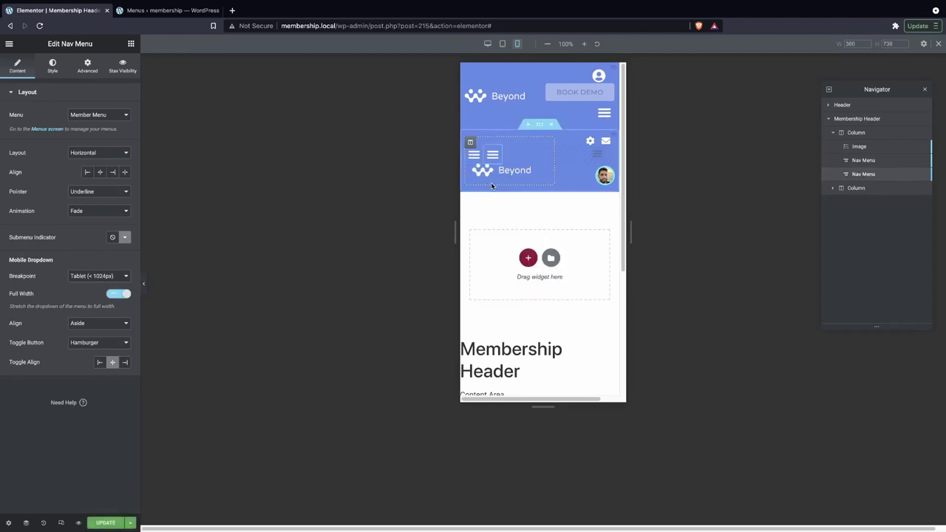
Set the original nav menu in the membership header's first column to hide on mobile.
left_click(479, 156)
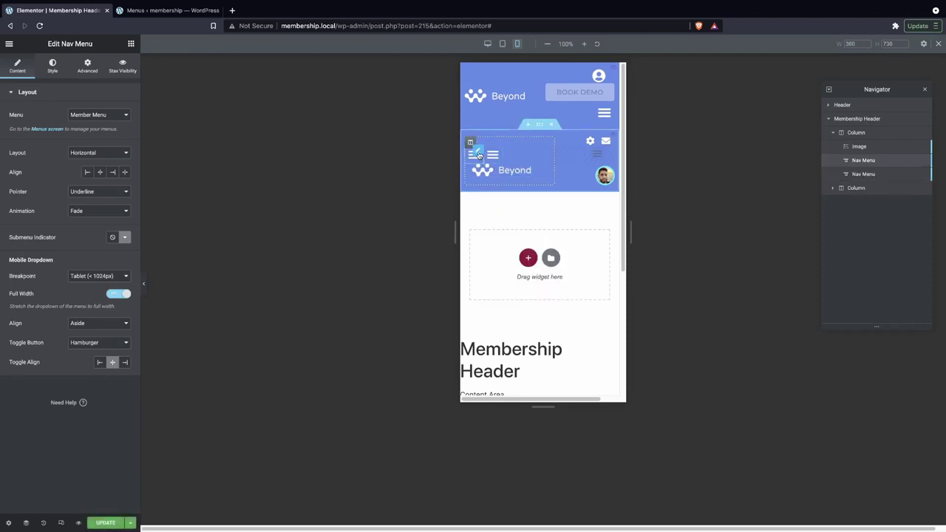
left_click(99, 116)
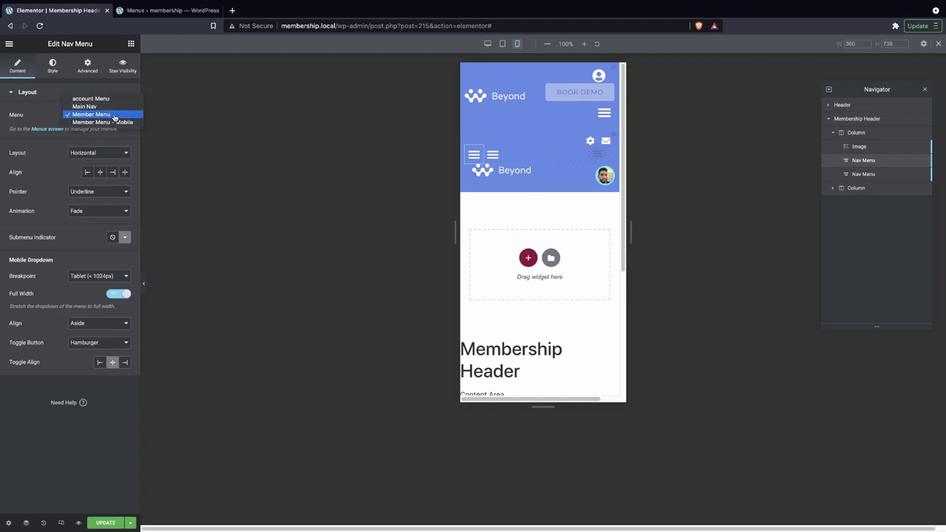
left_click(43, 158)
left_click(82, 67)
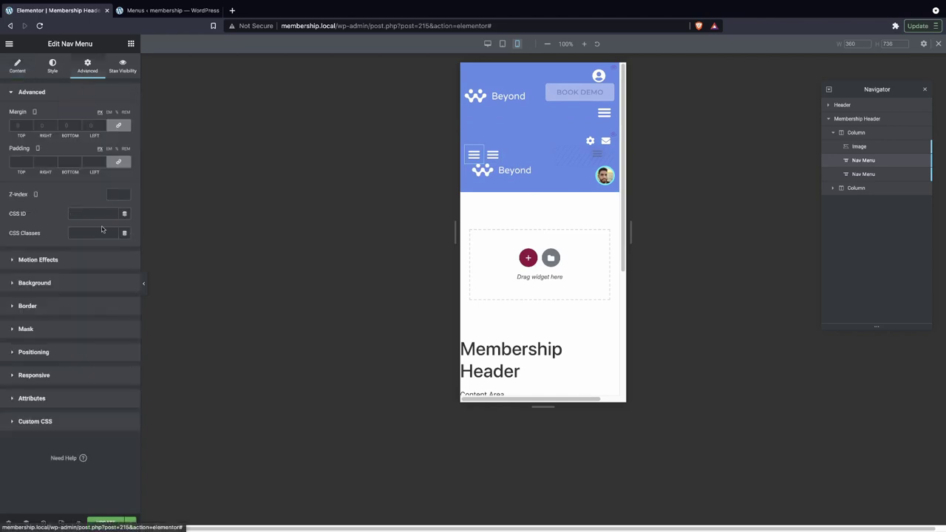
left_click(53, 420)
left_click(50, 254)
left_click(54, 234)
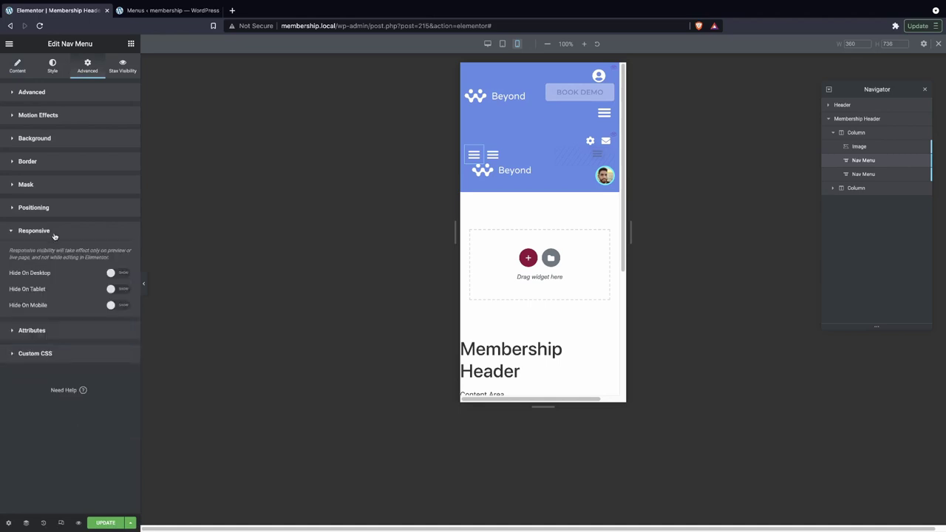
left_click(112, 304)
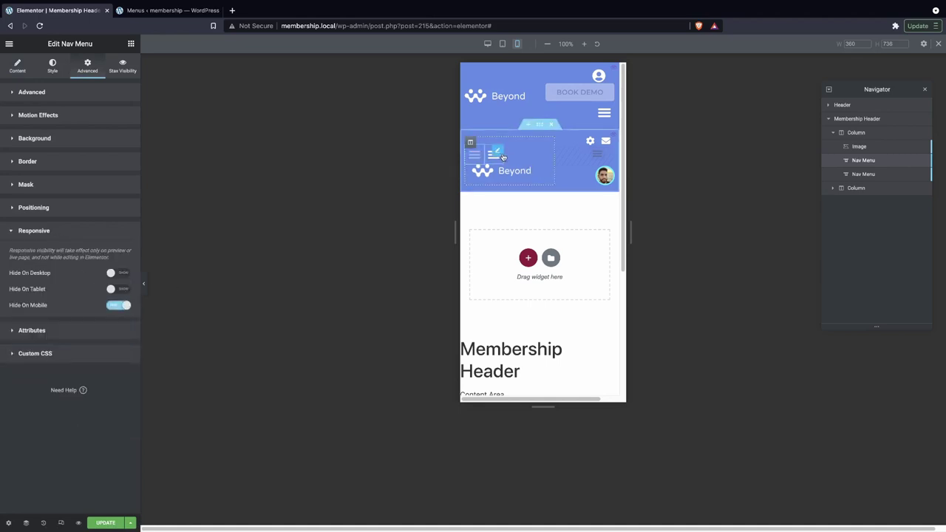
Assign Member Menu - Mobile to the duplicated nav menu, hide it on desktop and tablet, and update the template.
left_click(499, 155)
left_click(72, 114)
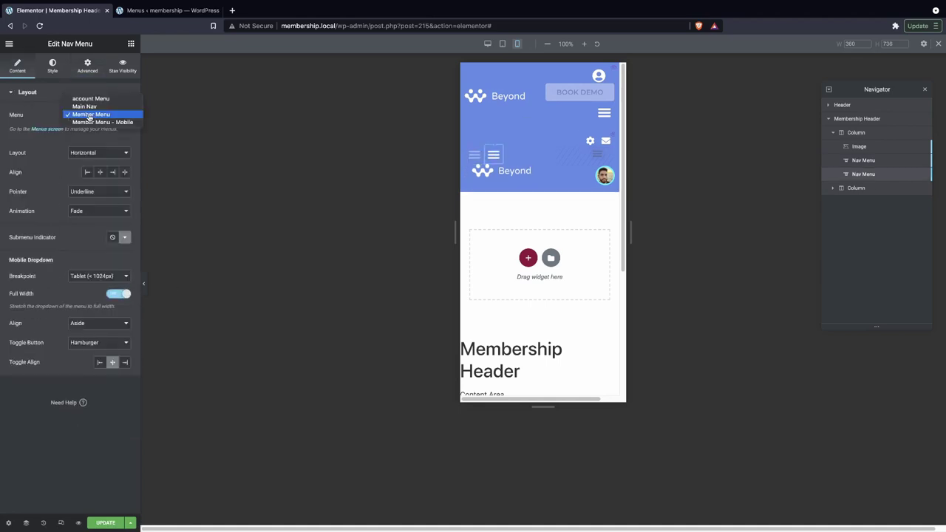
key("Return")
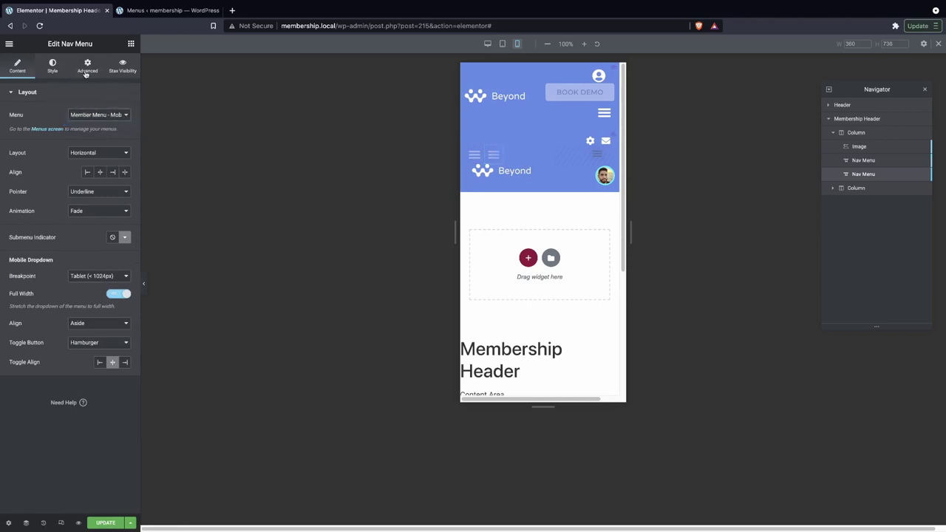
left_click(87, 65)
left_click(48, 375)
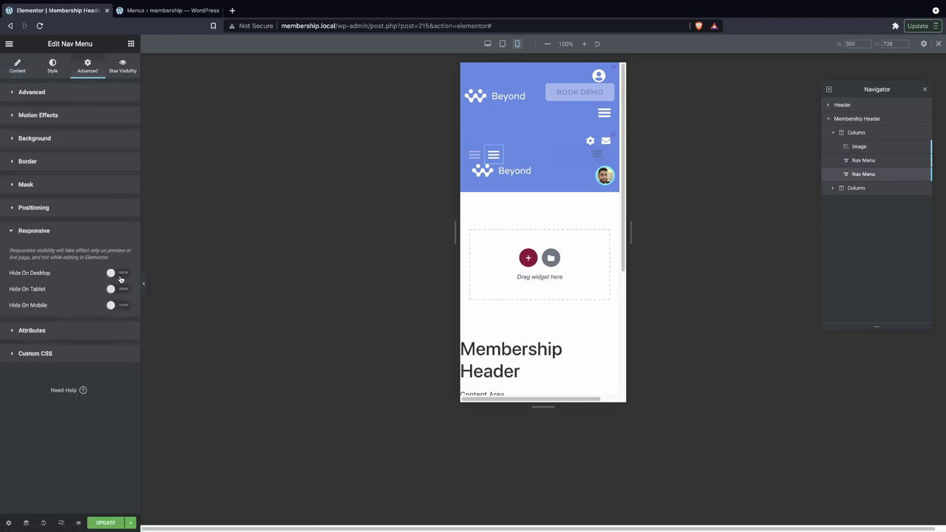
left_click(104, 523)
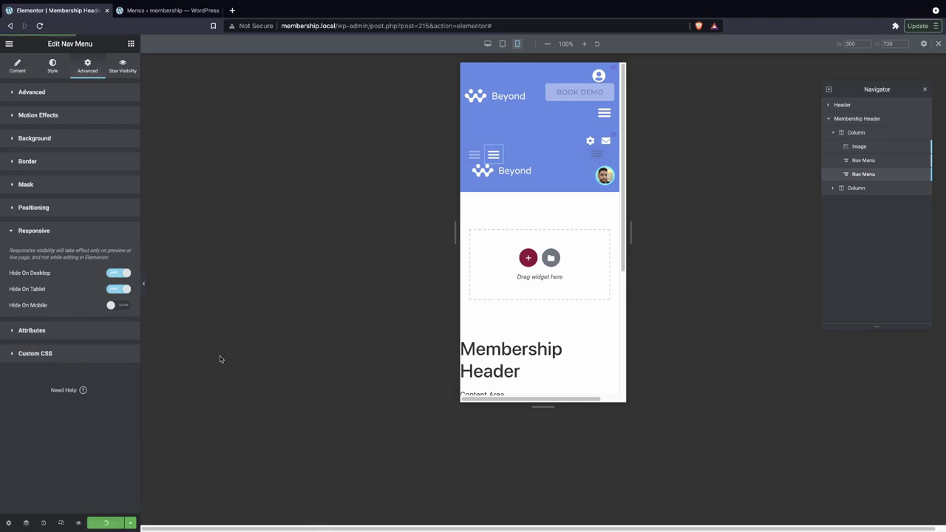
Preview the Membership Header template in a new tab and go from there to the site's home page.
key("ctrl+Tab")
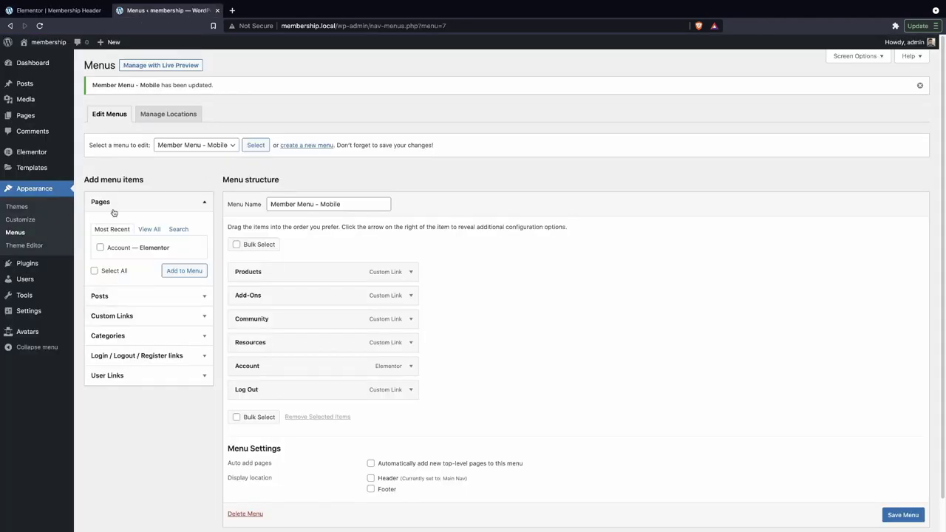
left_click(52, 11)
mouse_move(78, 522)
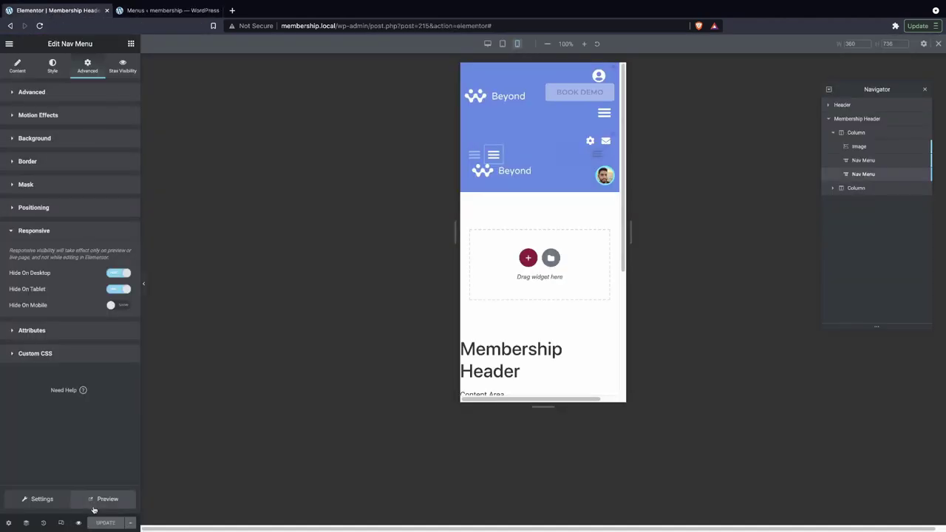
left_click(100, 501)
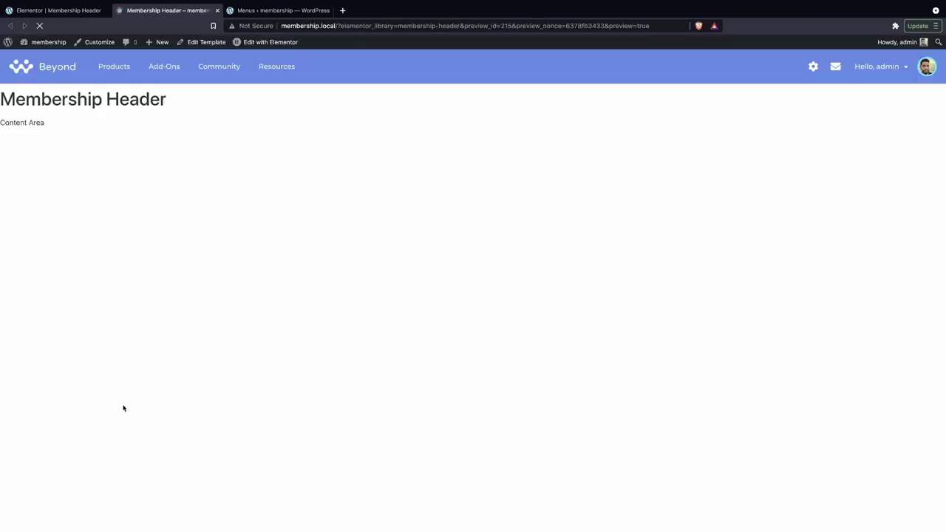
left_click(53, 74)
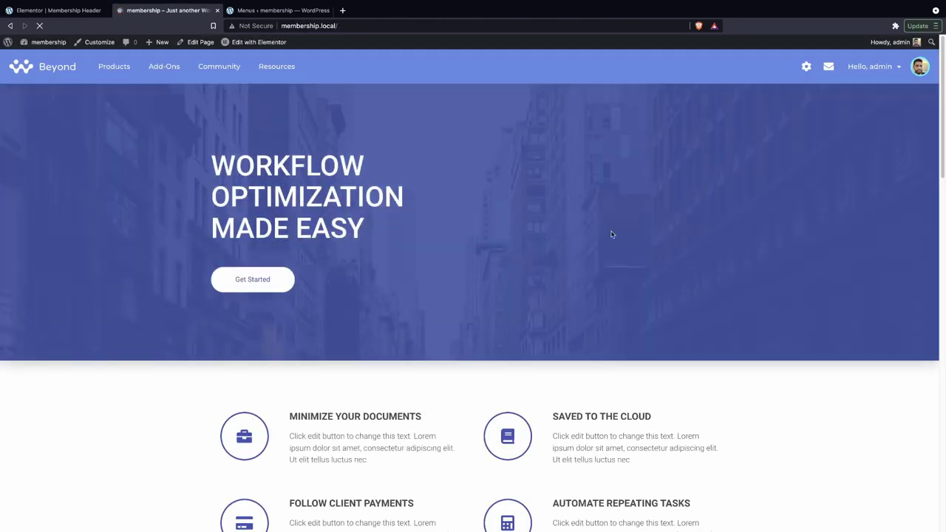
Inspect the home page in responsive view at about 559 px wide, expand its hamburger menu, and close the developer tools.
right_click(623, 226)
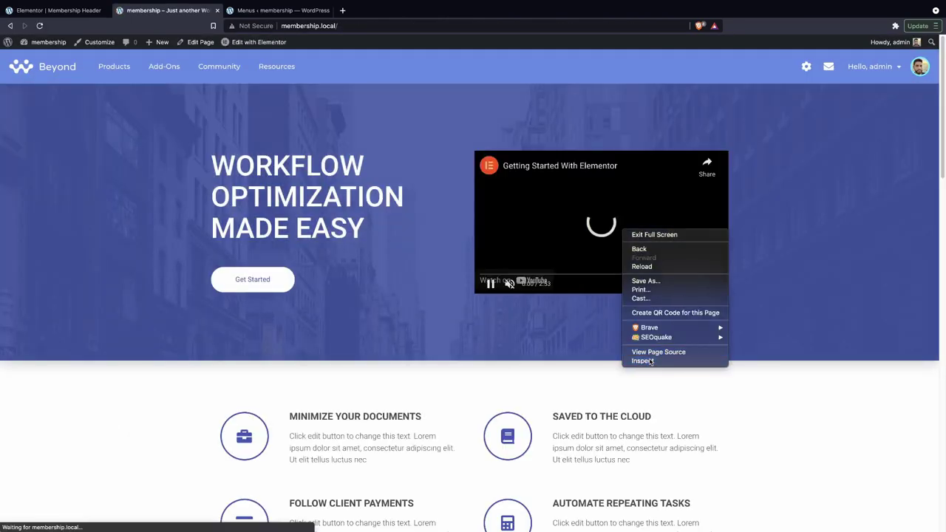
left_click(727, 352)
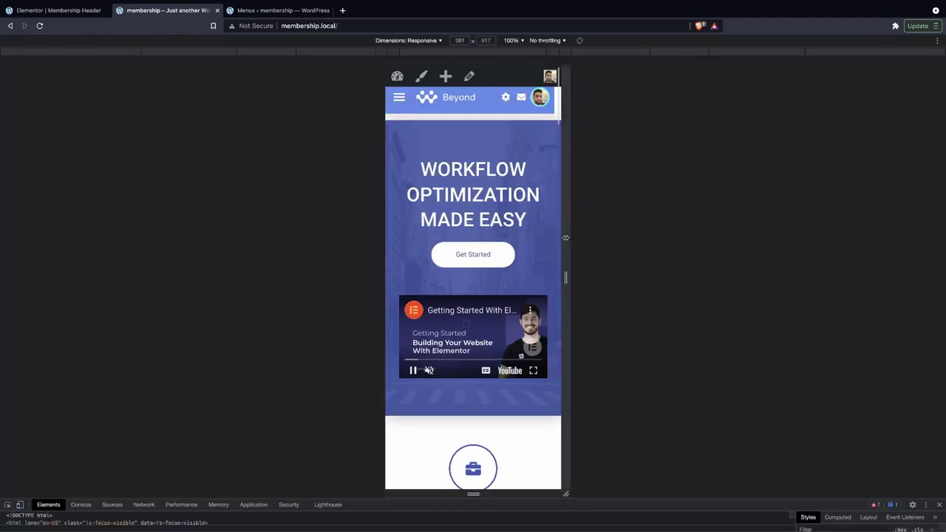
left_click_drag(565, 277, 604, 280)
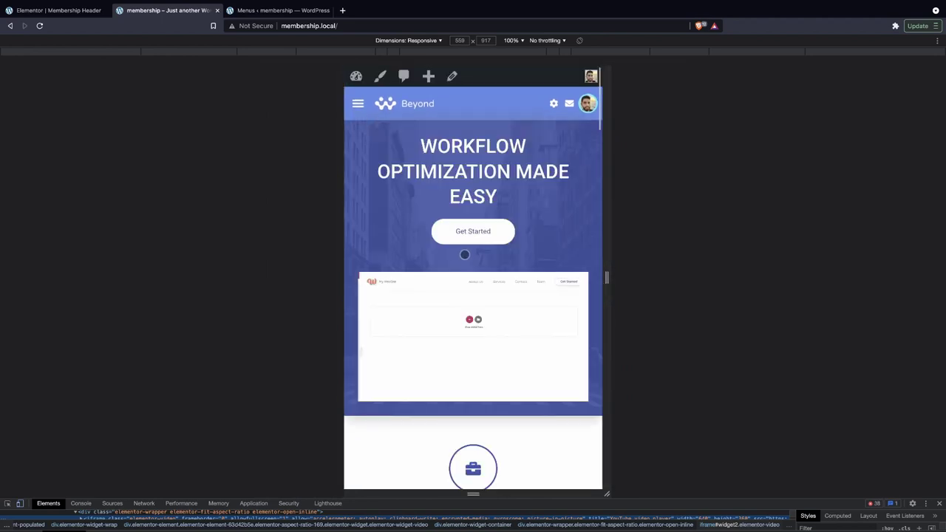
left_click(358, 103)
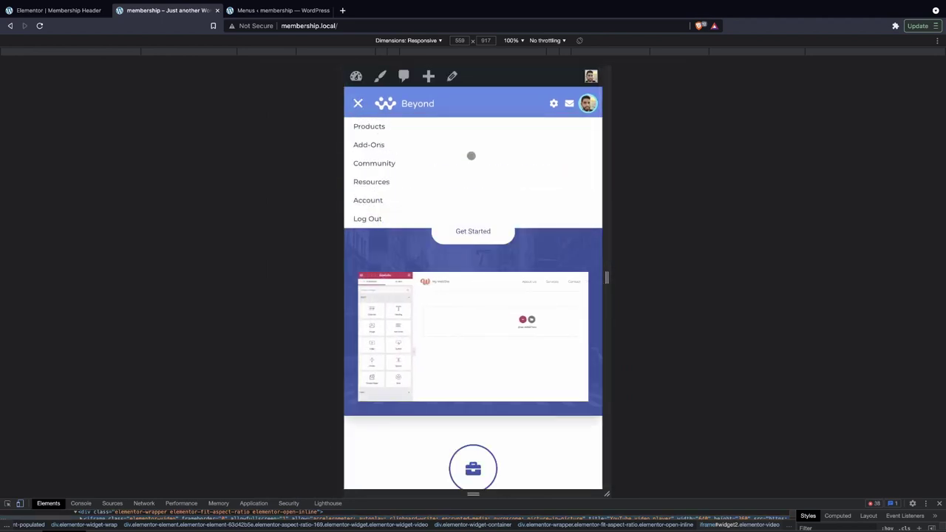
left_click(940, 503)
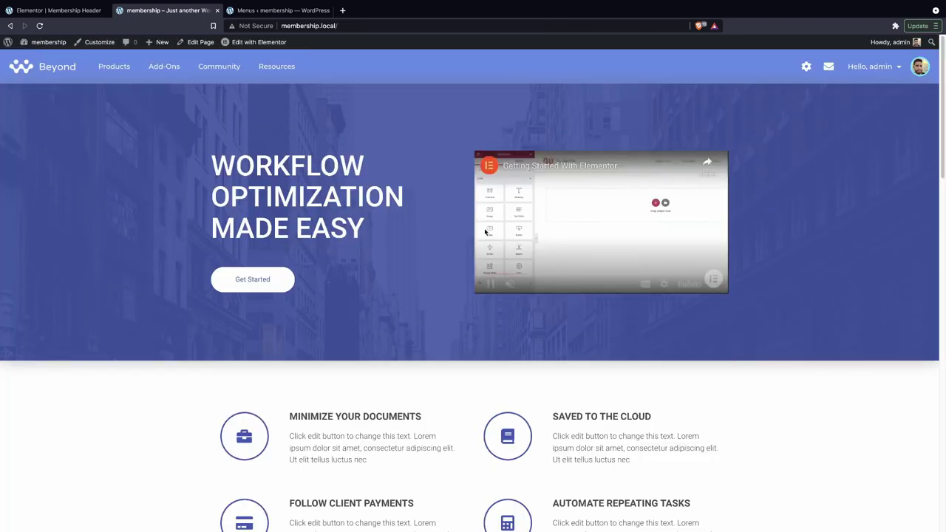
In the Elementor editor's desktop view, narrow the membership header's second column to about 29.5% width and update the template.
left_click(60, 11)
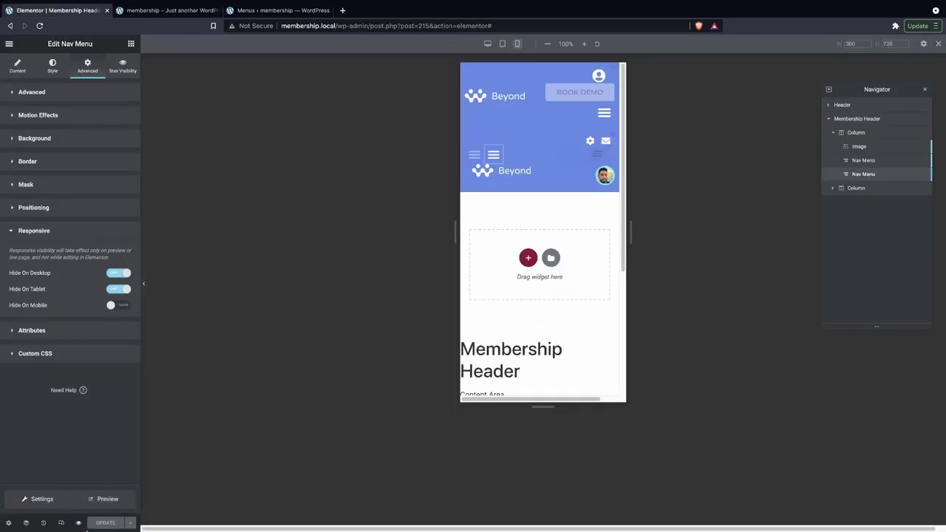
left_click(60, 523)
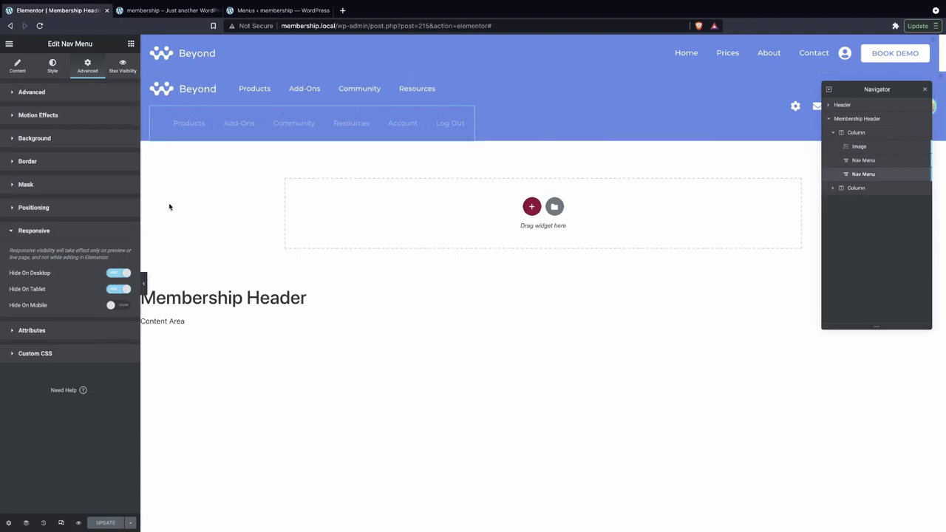
left_click_drag(174, 192, 781, 219)
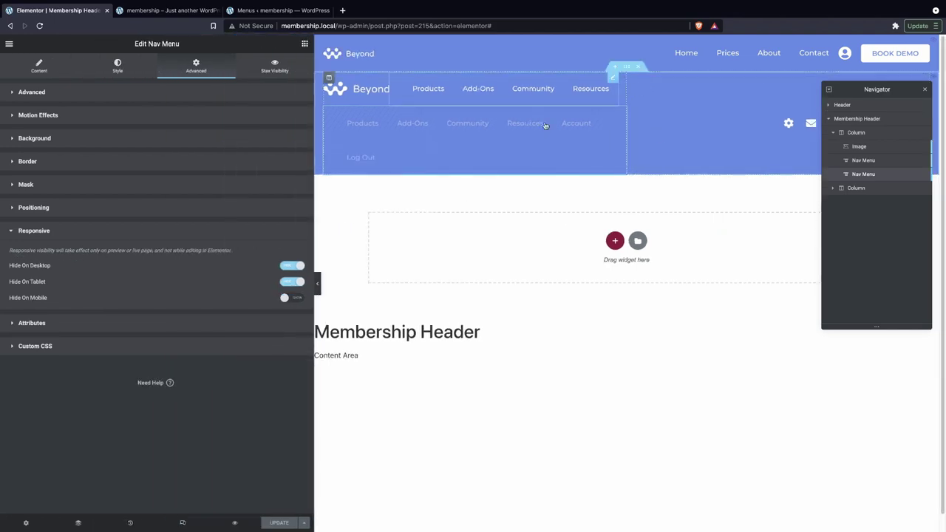
left_click_drag(314, 211, 92, 211)
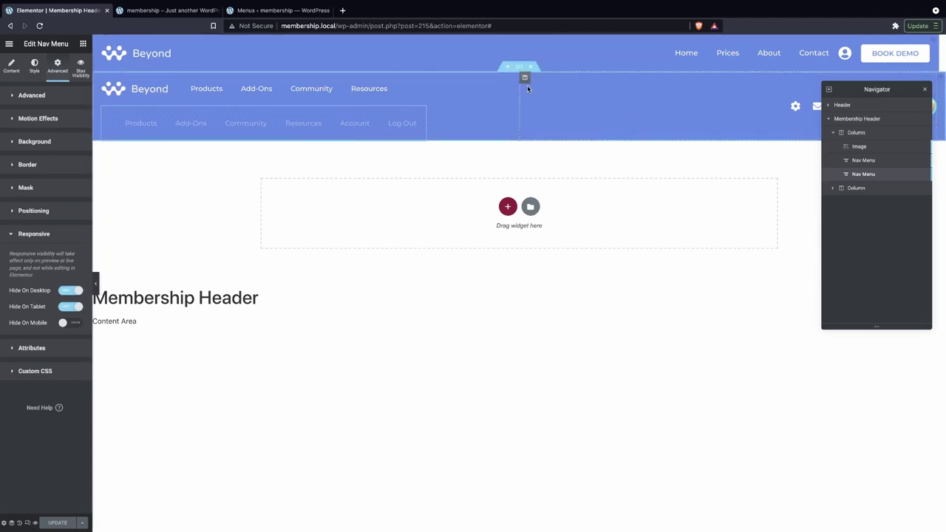
left_click(525, 78)
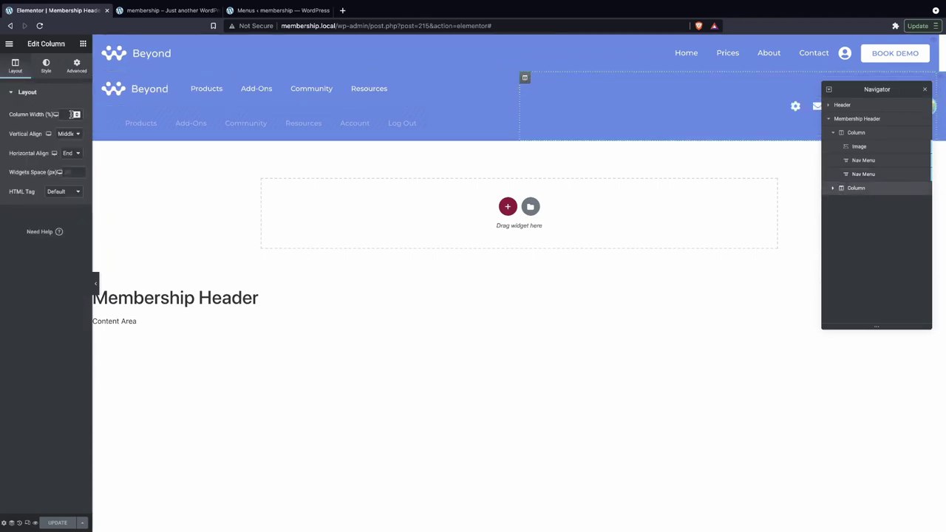
left_click_drag(92, 119, 176, 121)
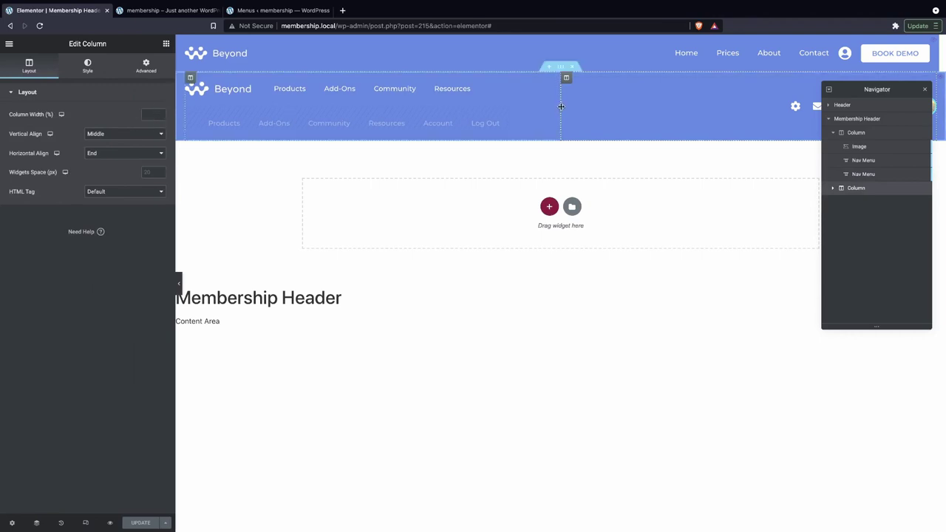
left_click_drag(561, 106, 716, 108)
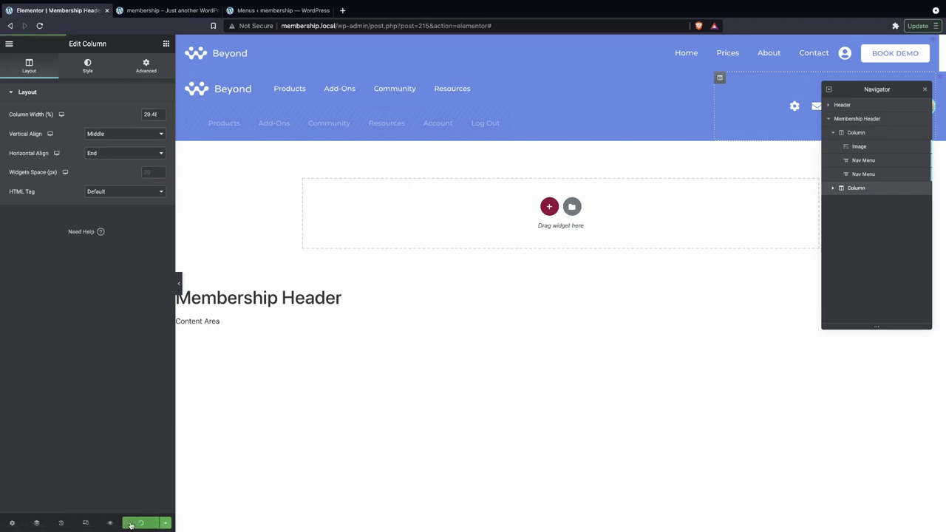
Inspect the Membership Header preview in responsive view and widen it to about 873 px to check the tablet layout.
left_click(145, 13)
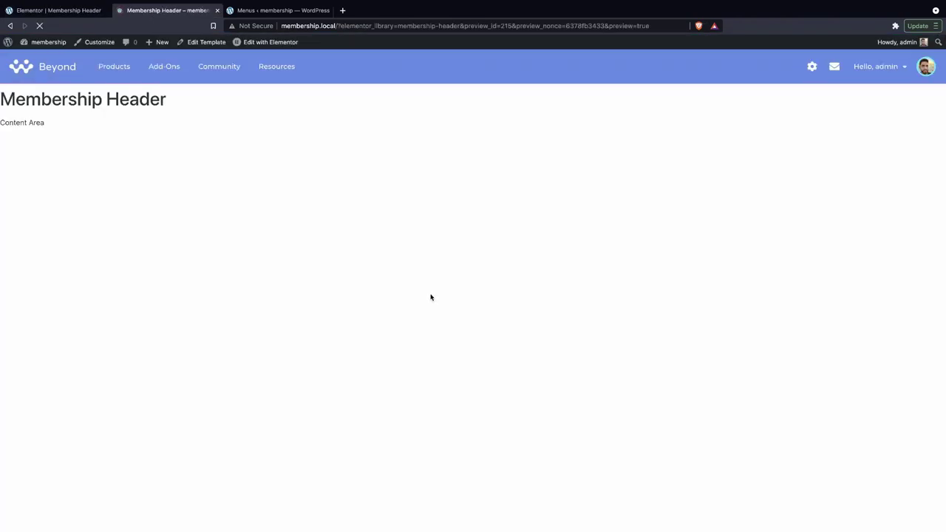
right_click(322, 198)
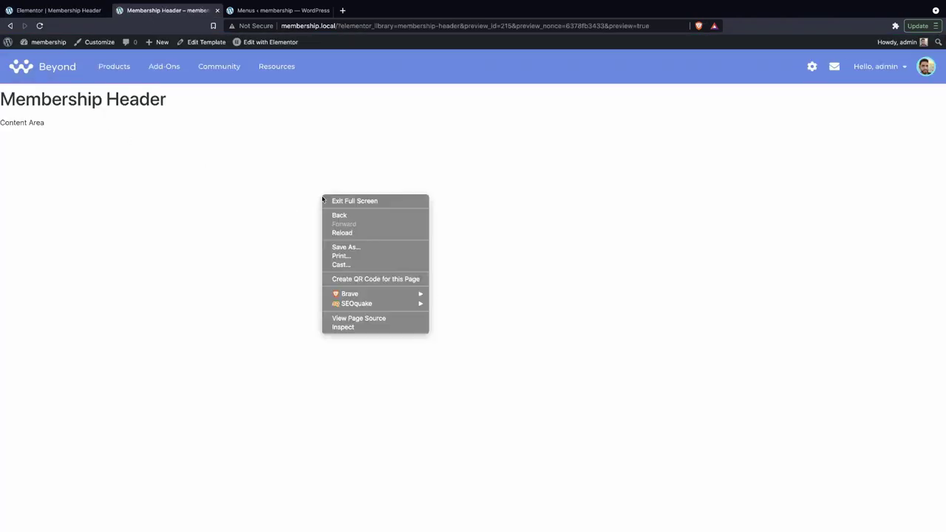
left_click(359, 327)
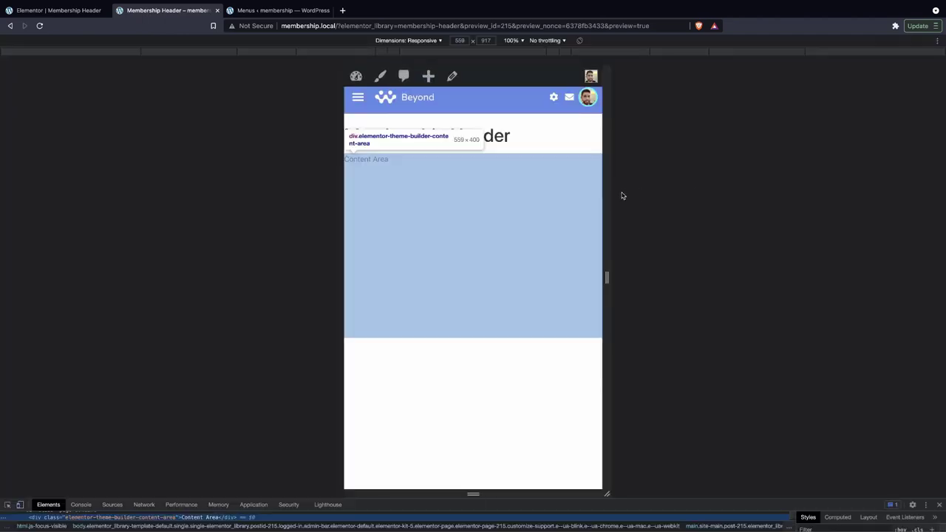
left_click_drag(606, 196, 678, 229)
Back in the Elementor editor, set both membership header columns to 50% width for tablet and update the template.
left_click(67, 12)
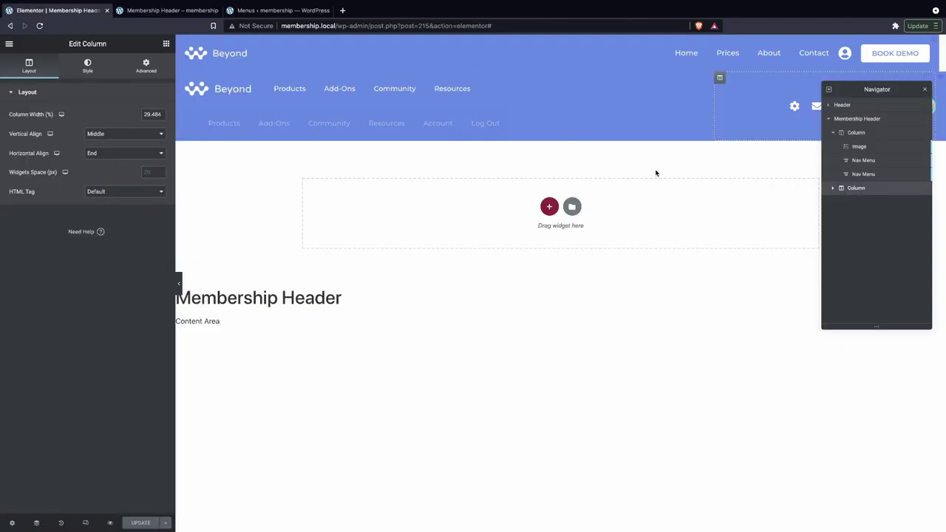
left_click(85, 523)
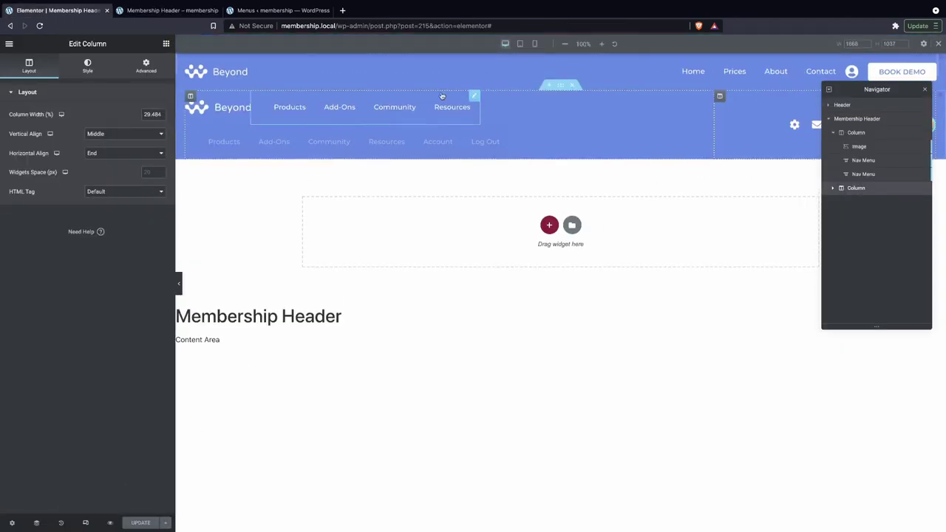
left_click(520, 44)
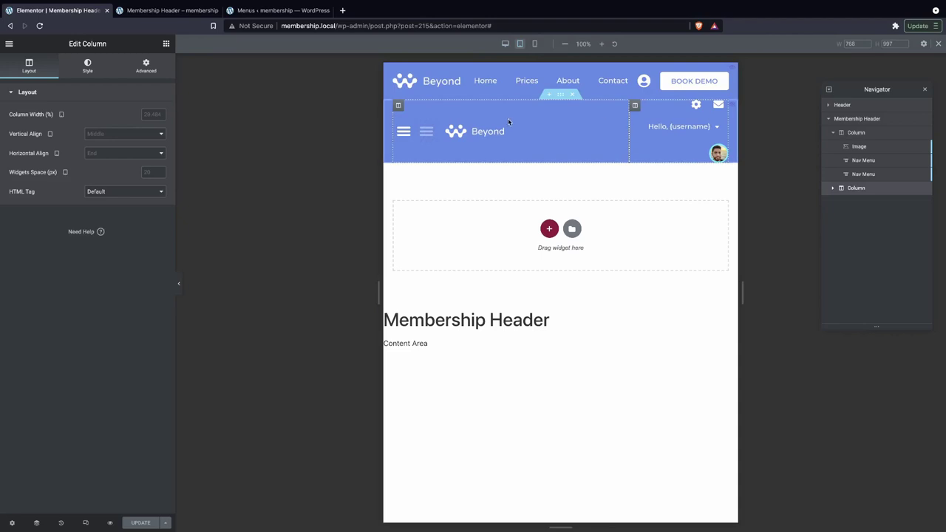
left_click(399, 107)
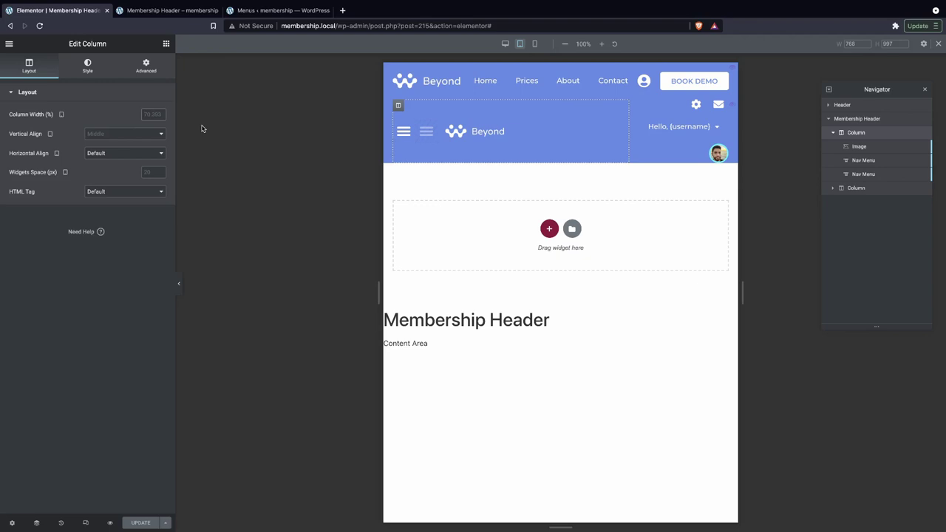
key("ctrl+z")
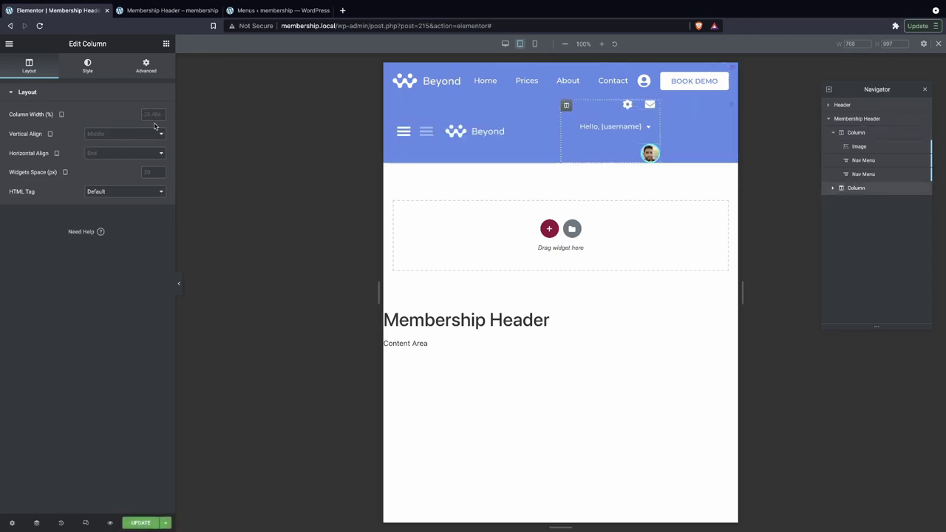
type("50")
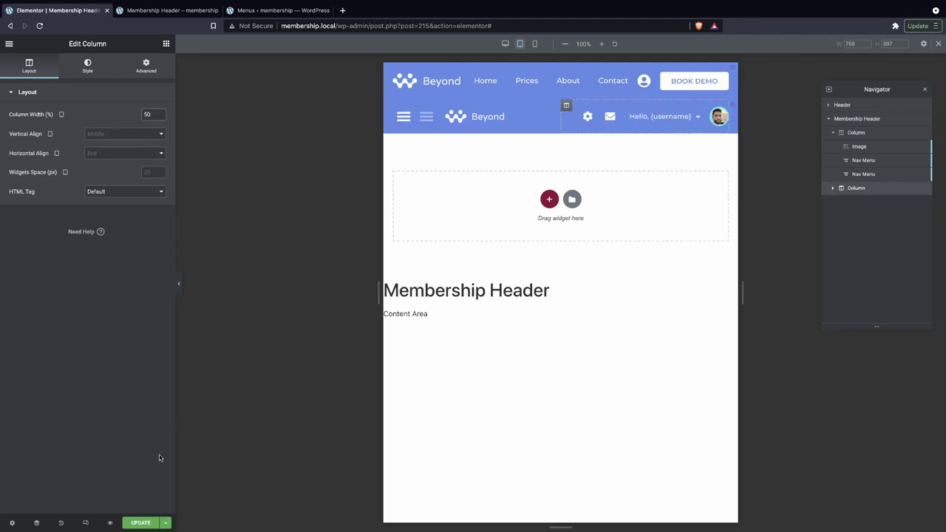
Reload the Membership Header preview, narrow the responsive view to about 617 px, check the hamburger menu, and close the developer tools.
left_click(169, 10)
key("super+r")
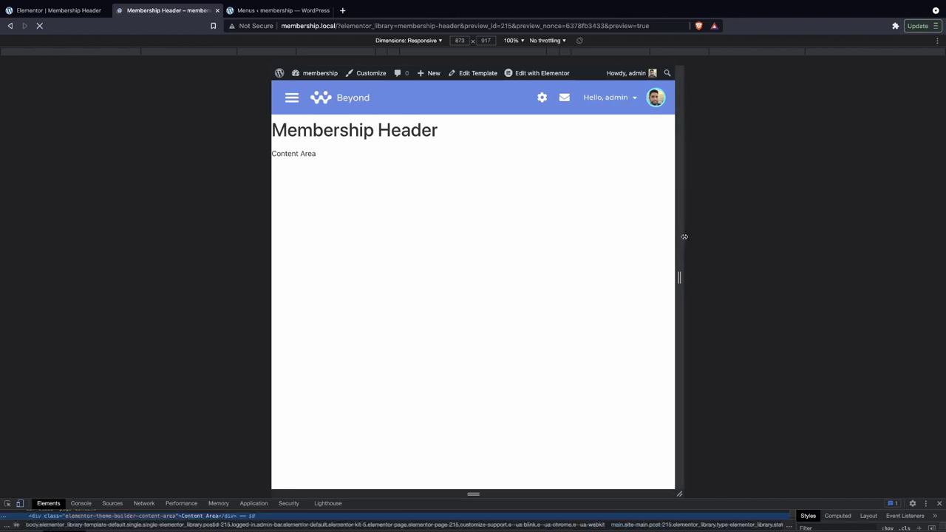
left_click_drag(678, 249, 616, 254)
left_click(344, 99)
left_click(345, 98)
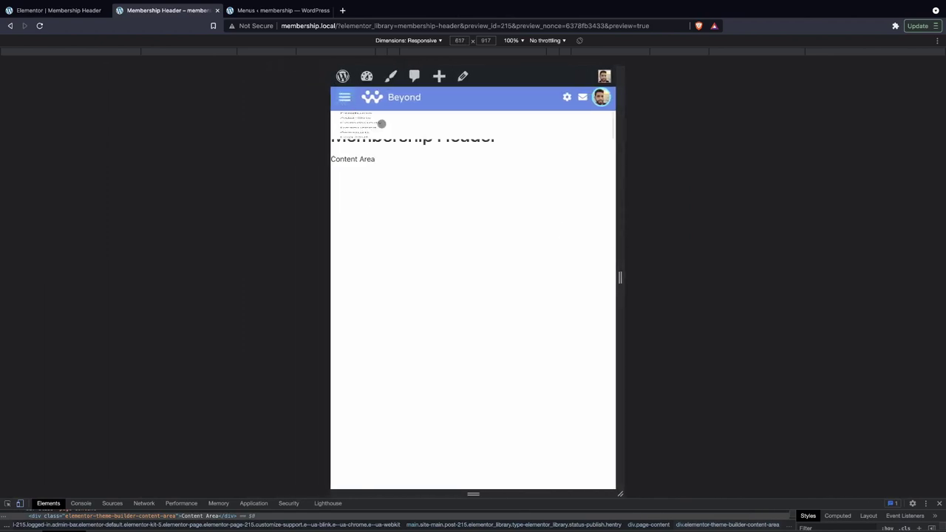
left_click(939, 504)
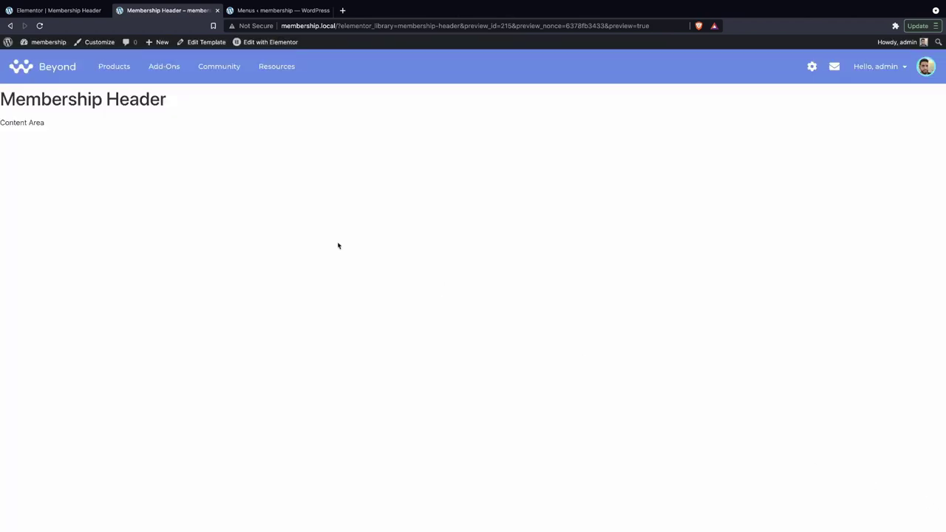
Go from the template preview to the site's home page and check the finished membership header there.
left_click(37, 66)
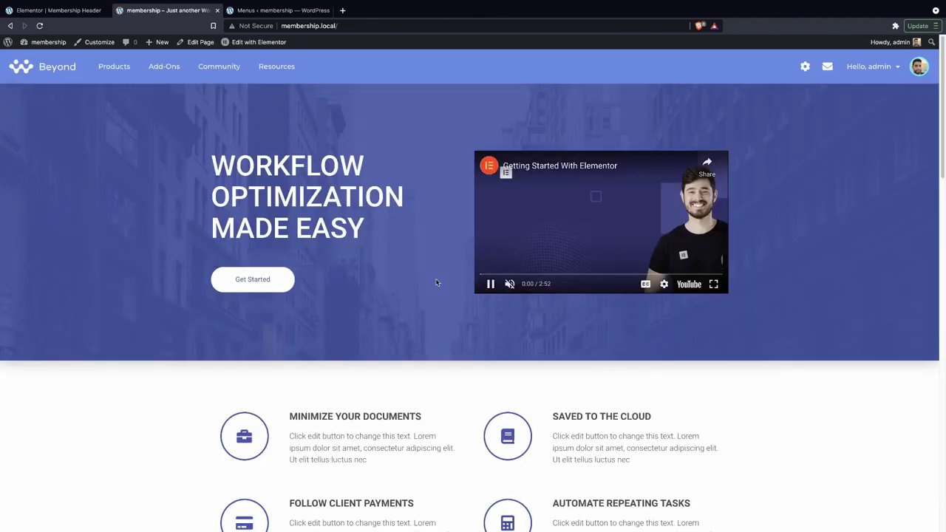
scroll(435, 281, "down", 1)
scroll(435, 282, "up", 1)
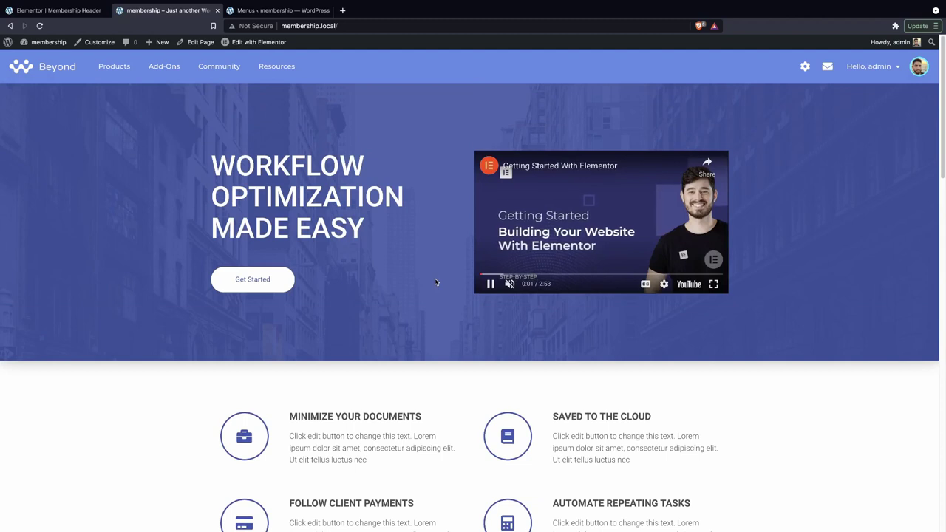